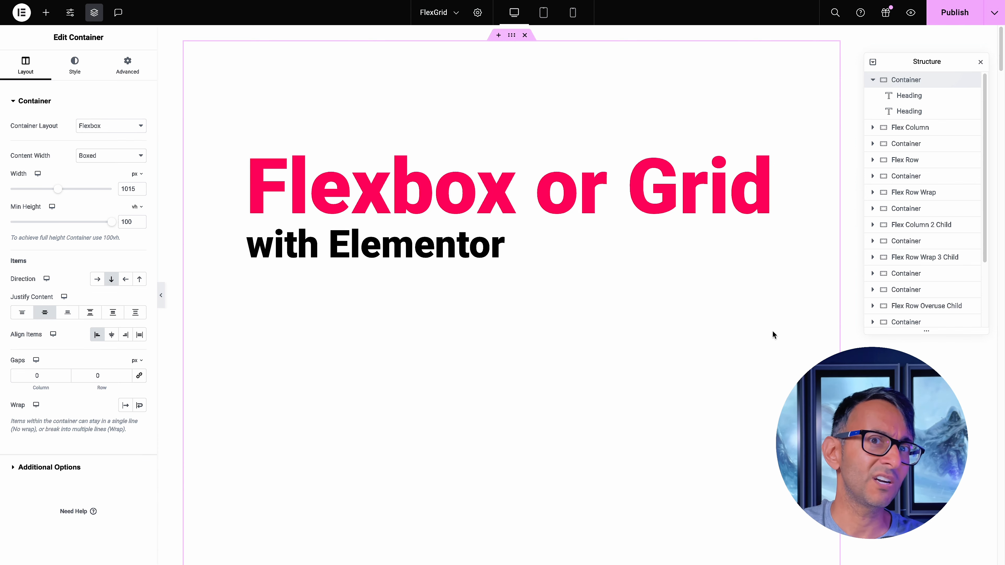
Insert a column-direction flexbox container above the Flex Column example container, and delete it again
{"action": "scroll", "coordinate": [589, 338], "scroll_direction": "down", "scroll_amount": 10}
{"action": "scroll", "coordinate": [596, 343], "scroll_direction": "up", "scroll_amount": 1}
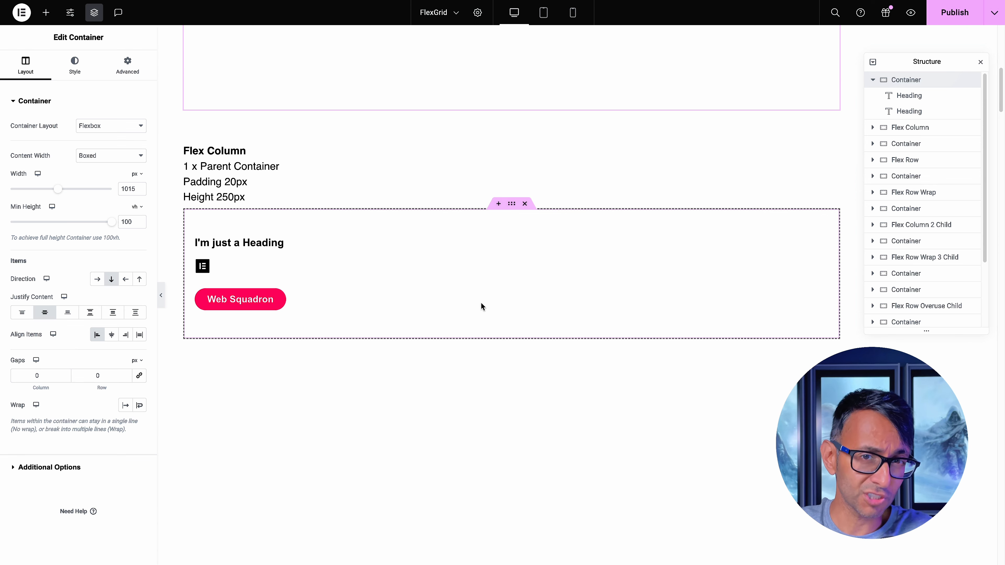
{"action": "left_click", "coordinate": [498, 203]}
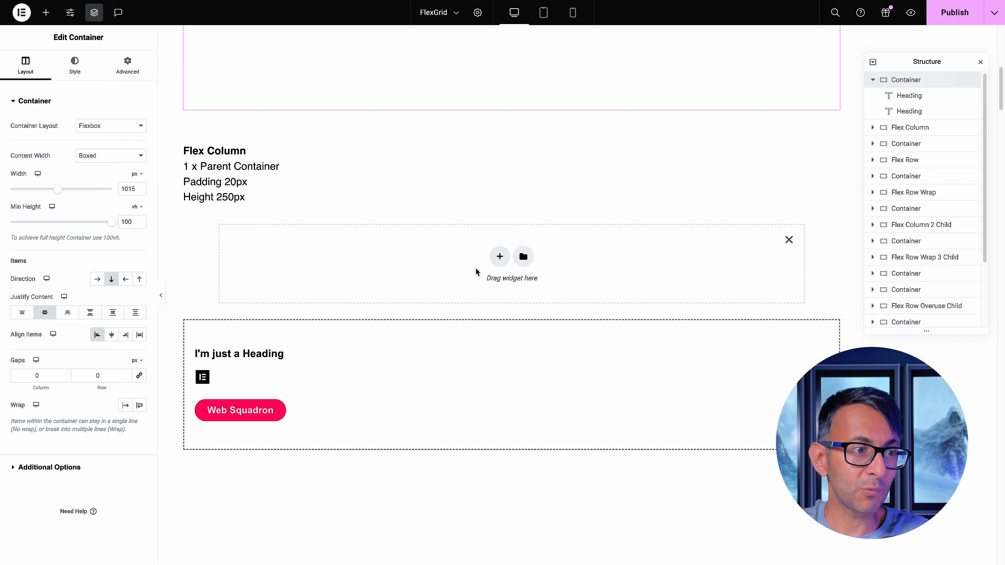
{"action": "left_click", "coordinate": [494, 257]}
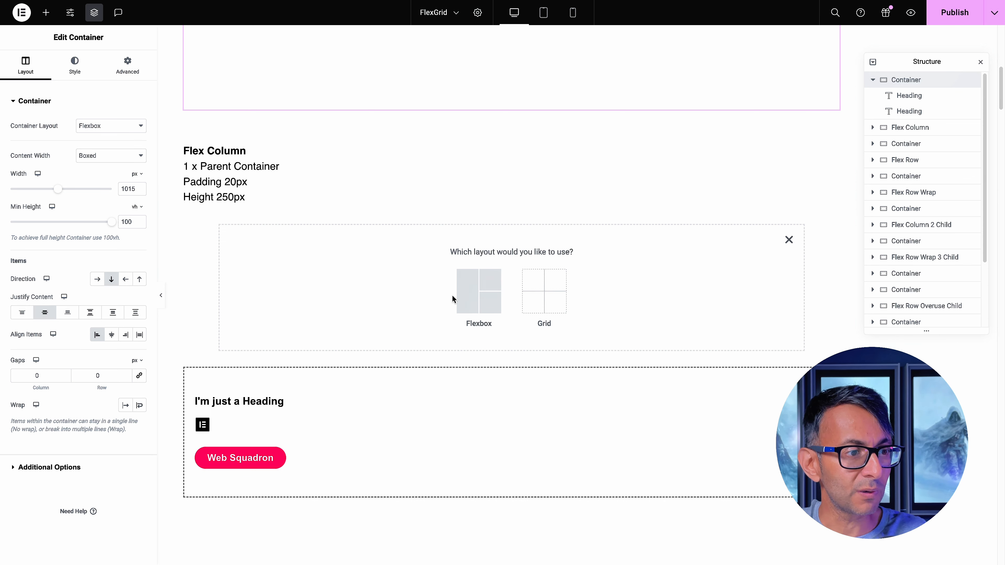
{"action": "left_click", "coordinate": [478, 291]}
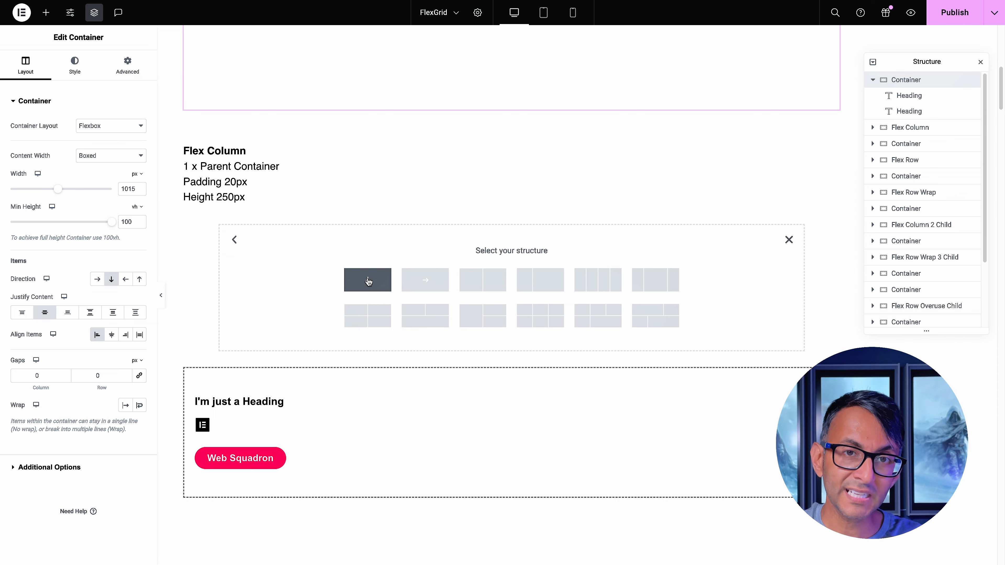
{"action": "left_click", "coordinate": [368, 281]}
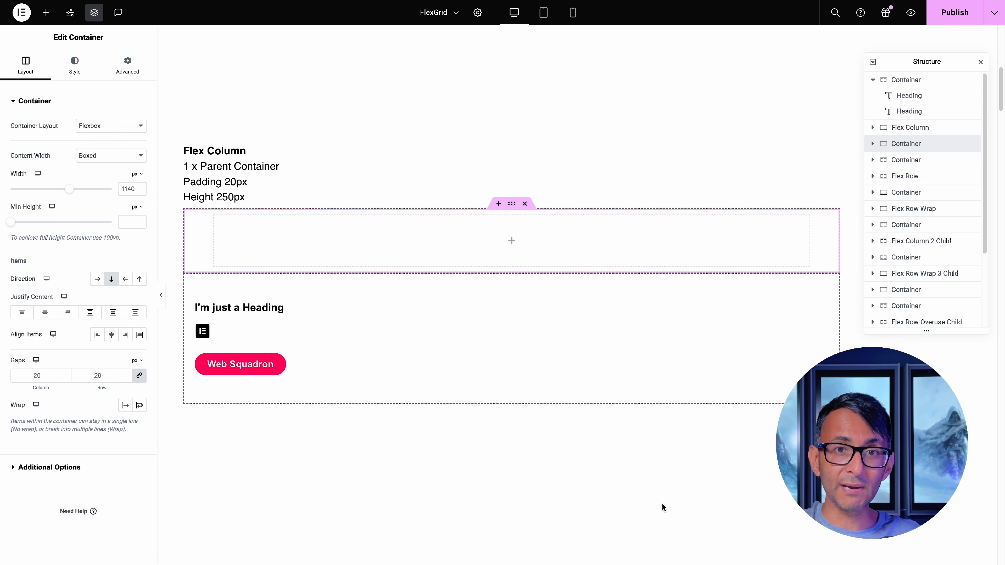
{"action": "left_click", "coordinate": [525, 203]}
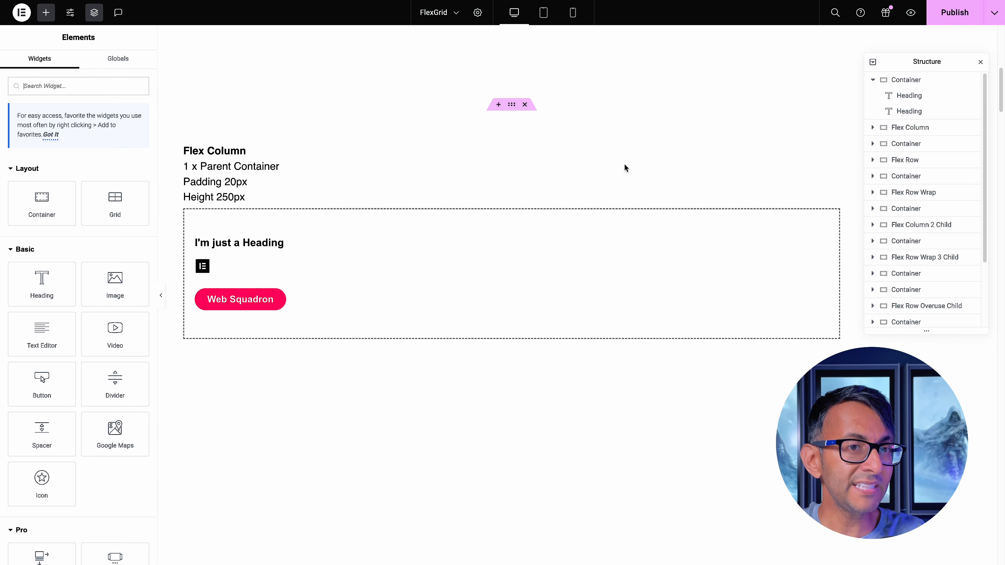
Examine the Flex Column example container and its heading, icon and button child elements
{"action": "left_click", "coordinate": [908, 144]}
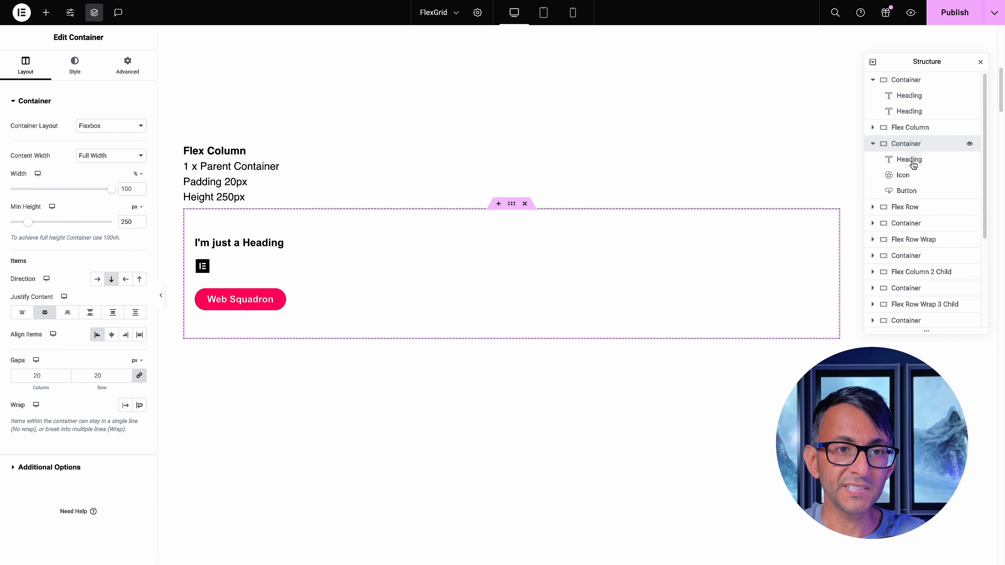
{"action": "left_click", "coordinate": [909, 160]}
{"action": "left_click", "coordinate": [905, 174]}
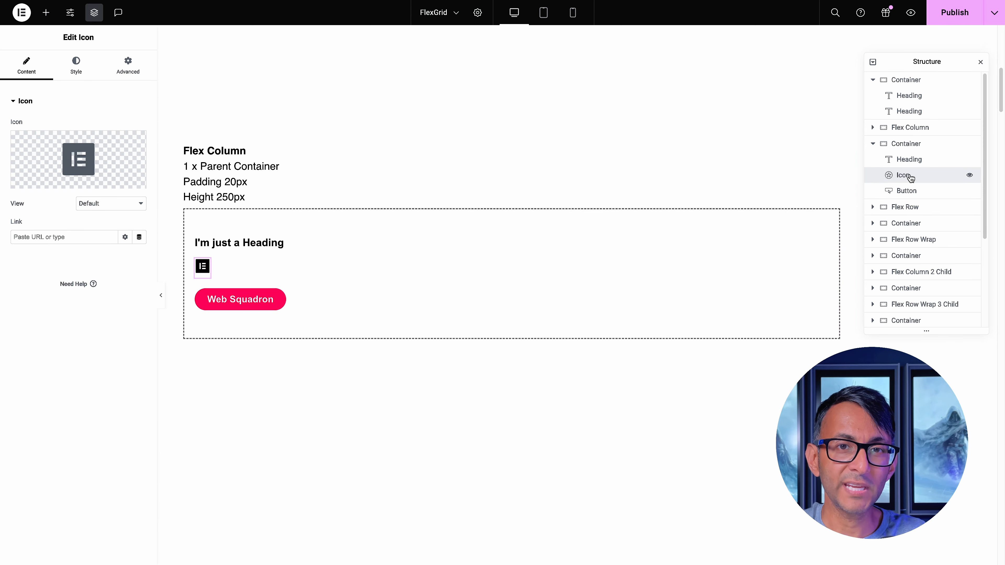
{"action": "left_click", "coordinate": [908, 192]}
{"action": "left_click", "coordinate": [911, 145]}
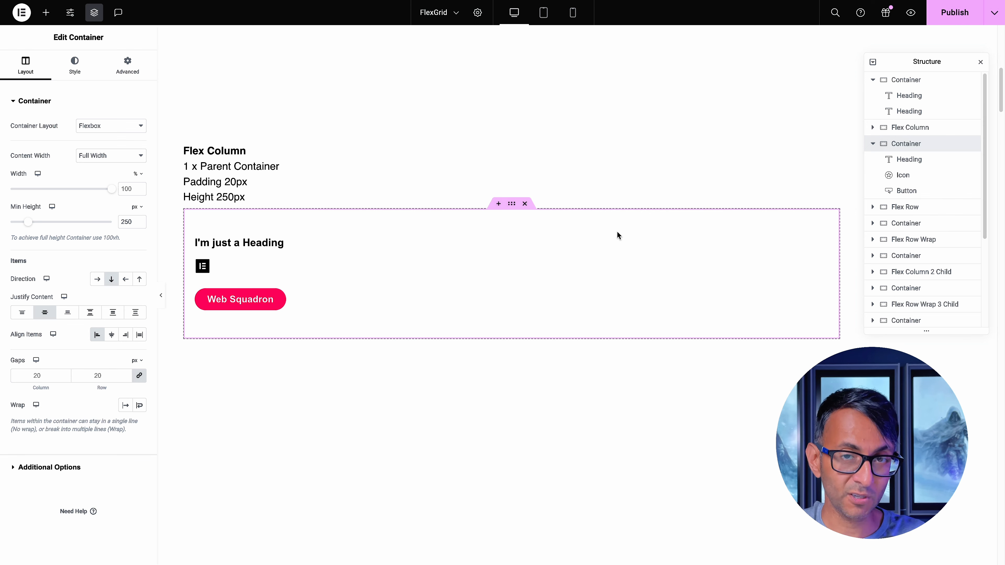
{"action": "left_click", "coordinate": [498, 204]}
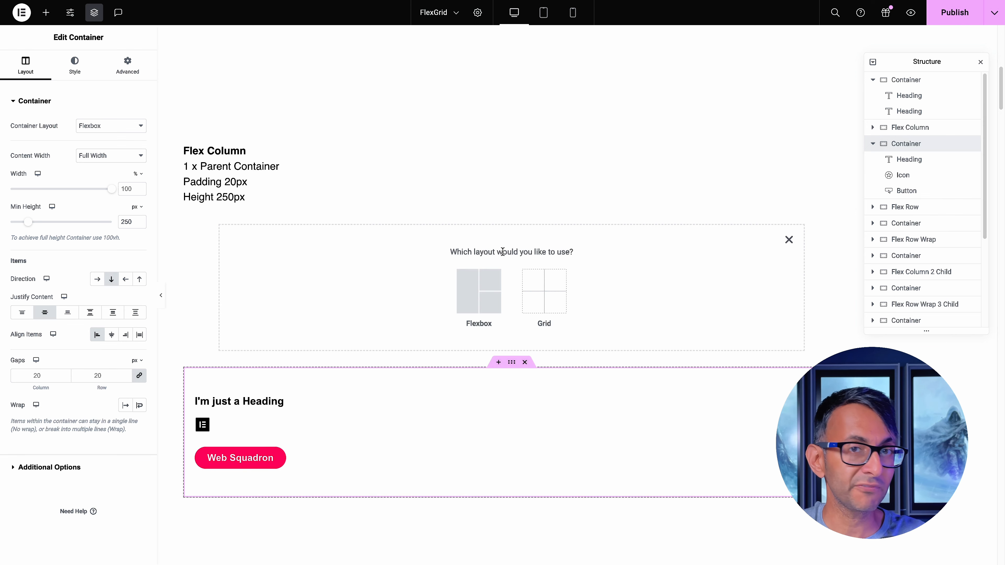
{"action": "left_click", "coordinate": [460, 279]}
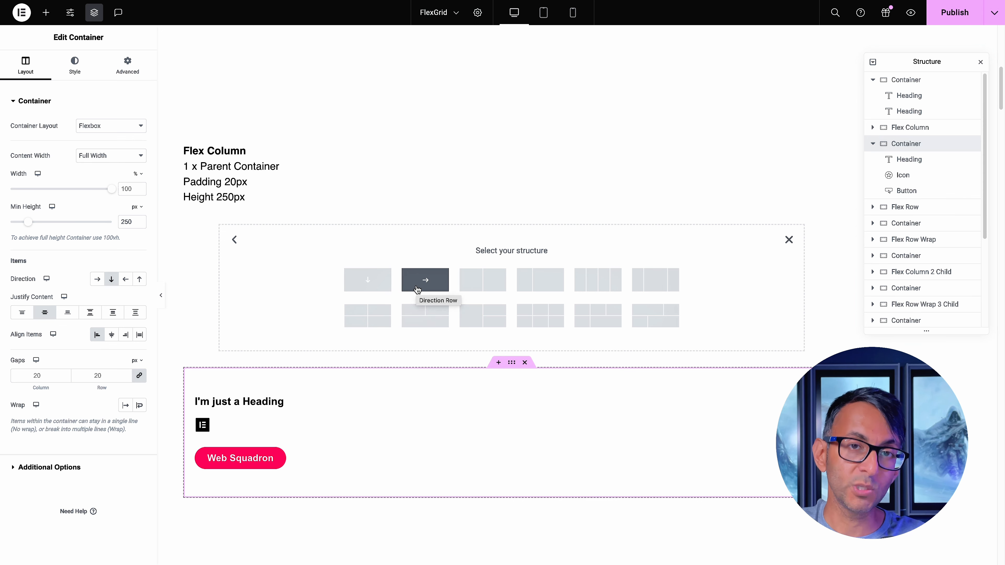
{"action": "left_click", "coordinate": [789, 240]}
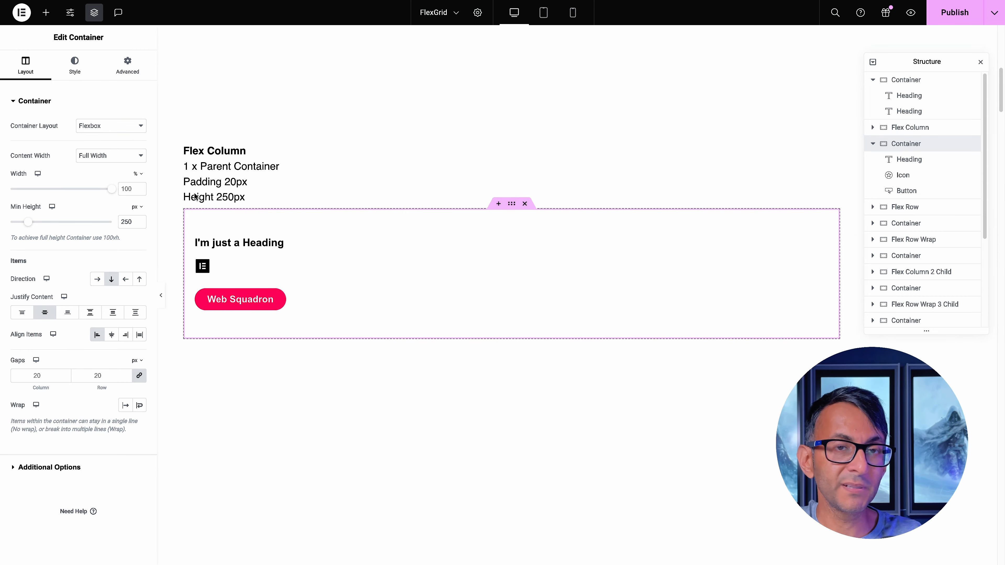
Check the example container's padding, and try the Column - reversed direction before restoring the regular column direction
{"action": "left_click", "coordinate": [127, 79]}
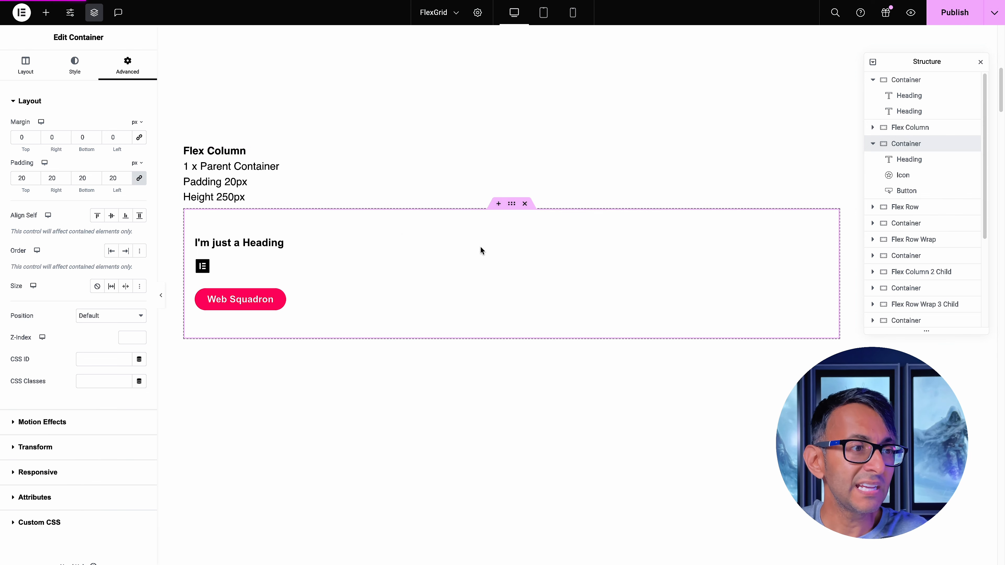
{"action": "left_click", "coordinate": [23, 67]}
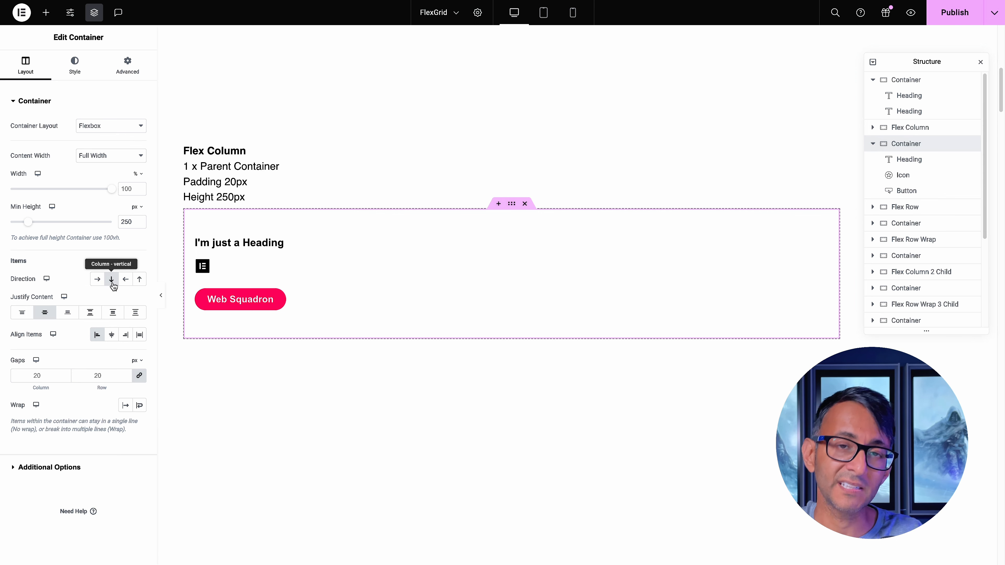
{"action": "left_click", "coordinate": [140, 279]}
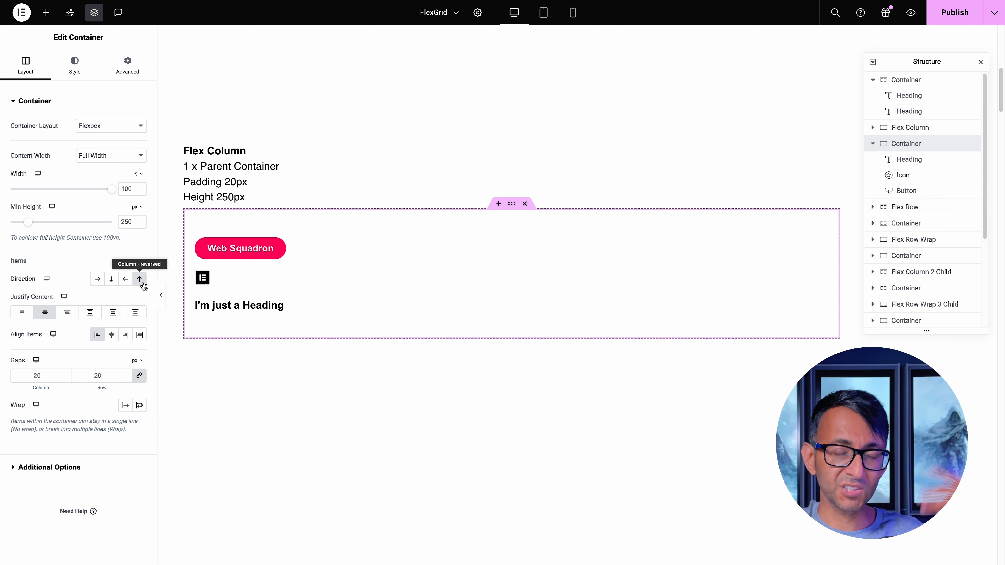
{"action": "left_click", "coordinate": [111, 280]}
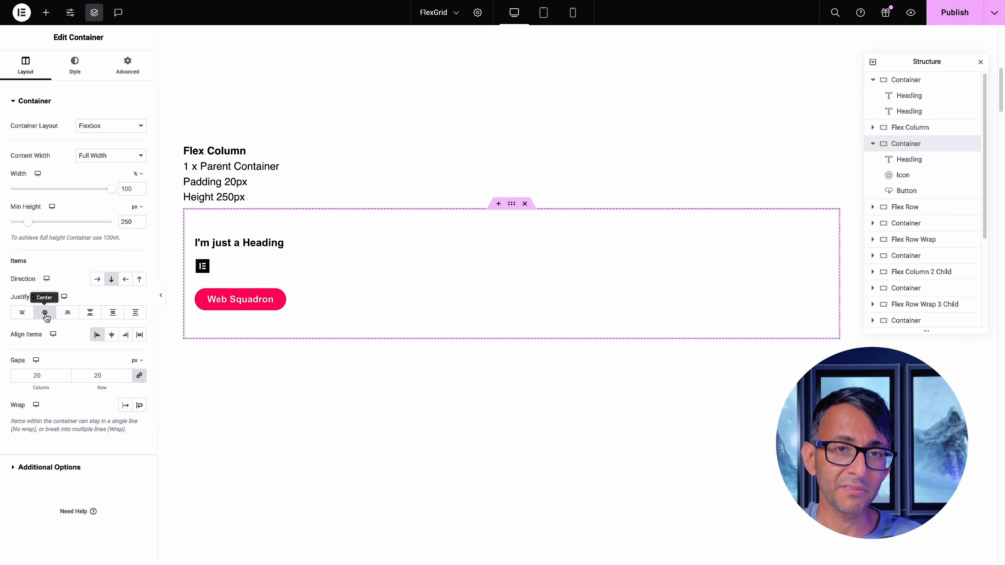
Try the Start, End and Center content justifications on the example container, ending with Space Between
{"action": "left_click", "coordinate": [22, 316]}
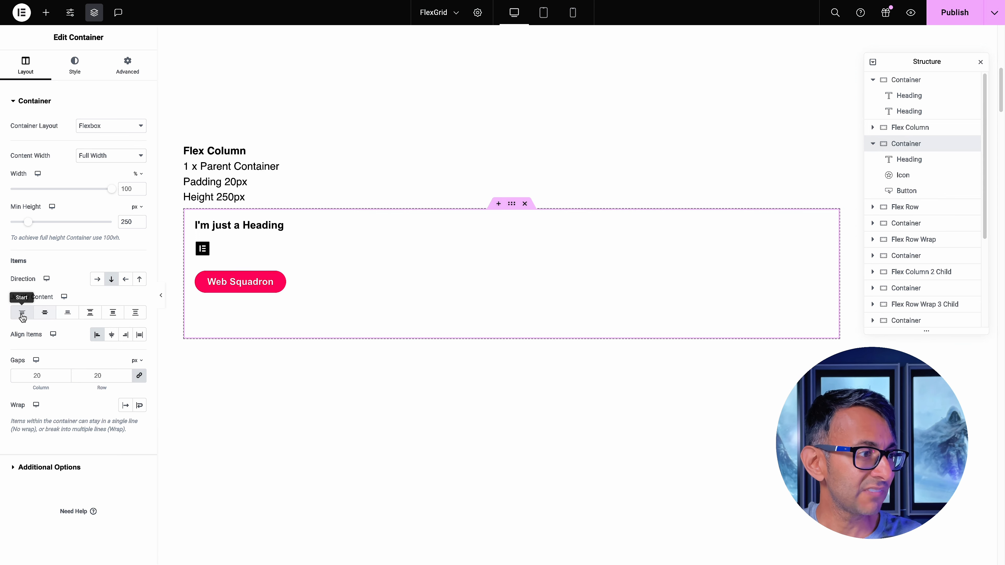
{"action": "left_click", "coordinate": [68, 317]}
{"action": "left_click", "coordinate": [47, 315]}
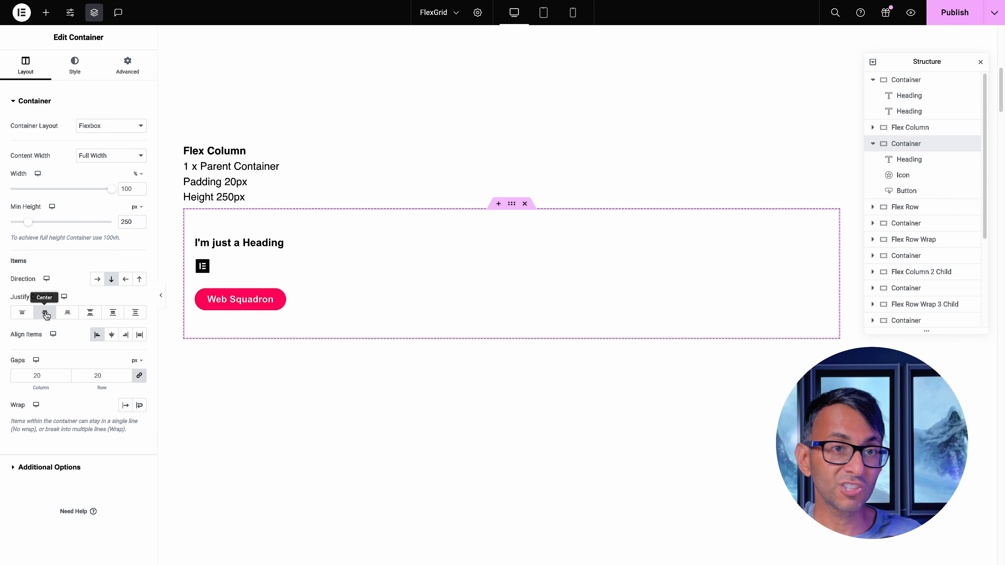
{"action": "left_click", "coordinate": [90, 316]}
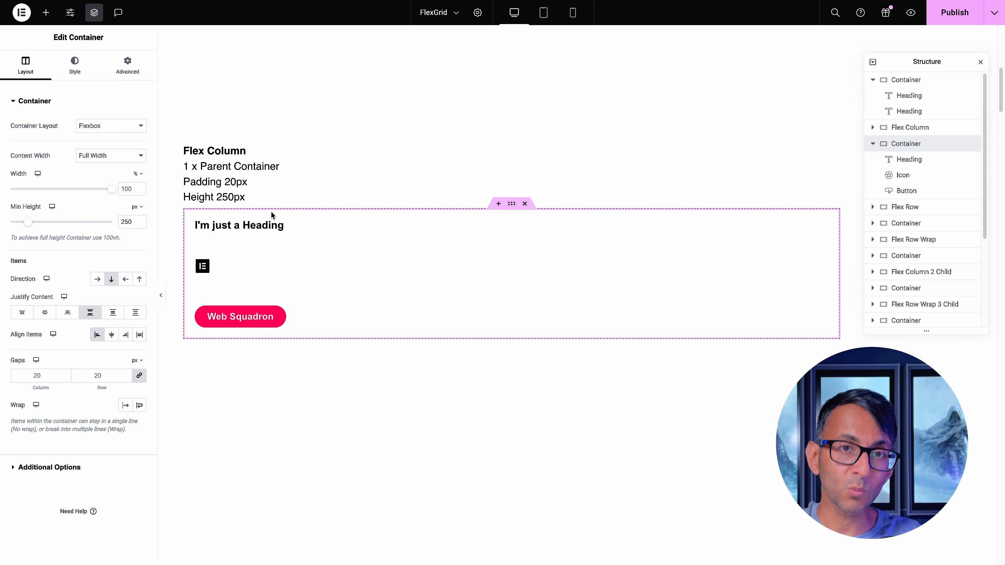
Set the example container's padding to 0 px on all sides, and restore it to 20 px
{"action": "left_click", "coordinate": [119, 71]}
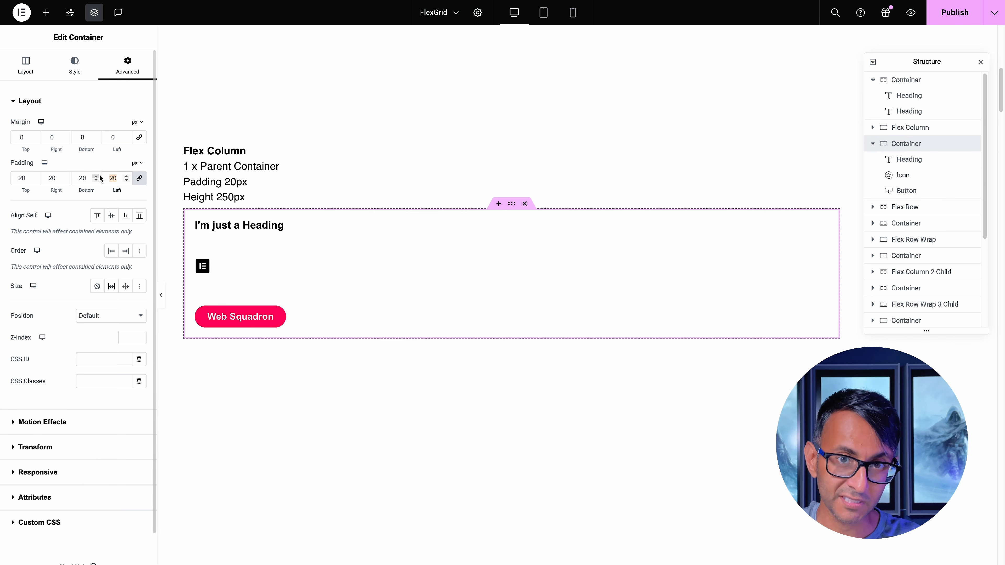
{"action": "type", "text": "0"}
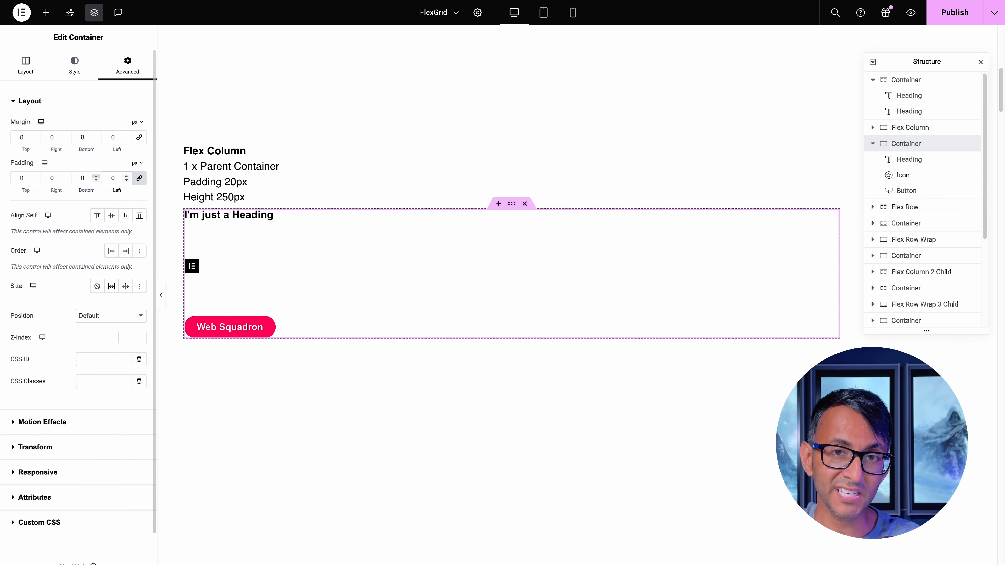
{"action": "key", "text": "BackSpace"}
{"action": "type", "text": "20"}
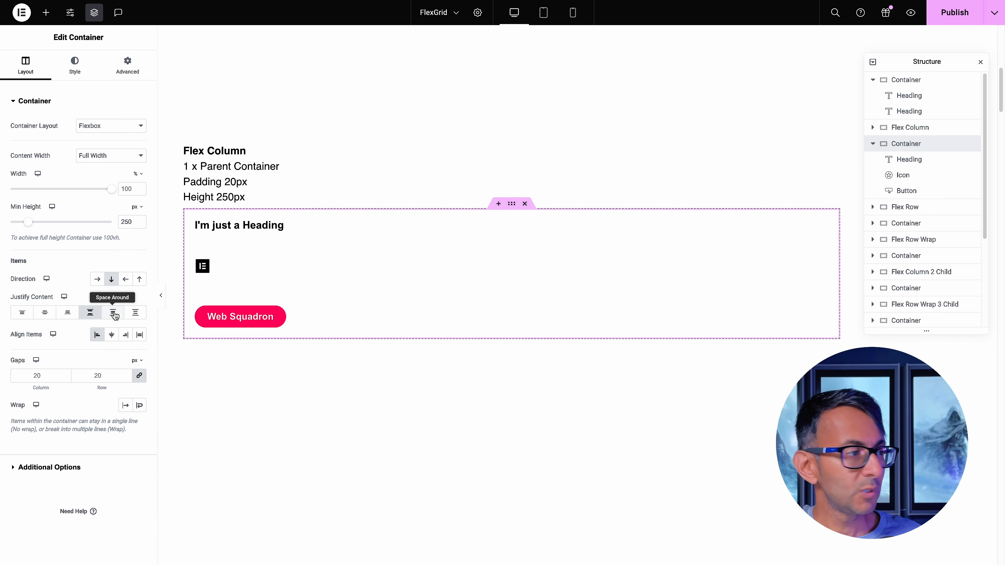
Try the Space Around and Space Evenly content justifications on the example container
{"action": "left_click", "coordinate": [114, 315]}
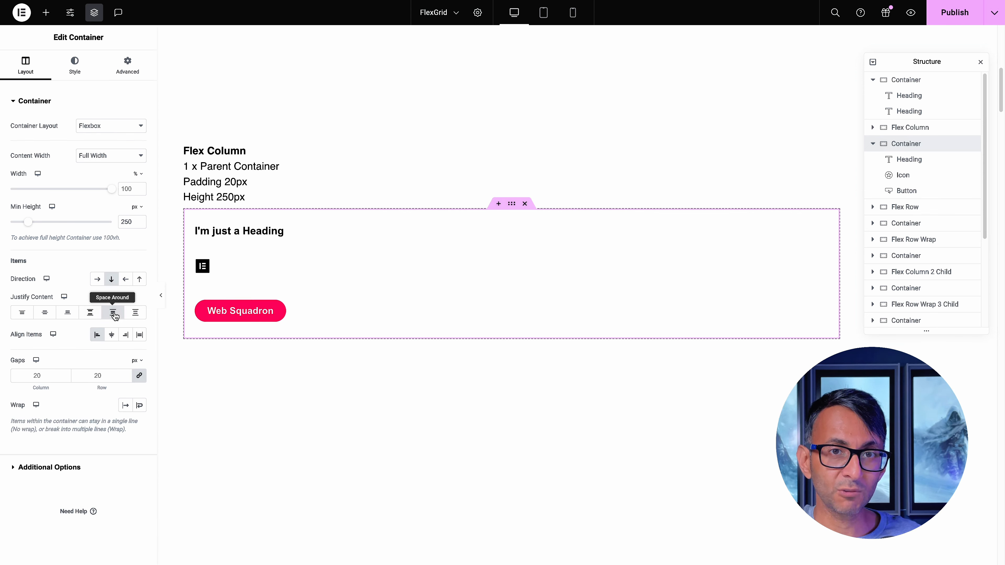
{"action": "left_click", "coordinate": [137, 316]}
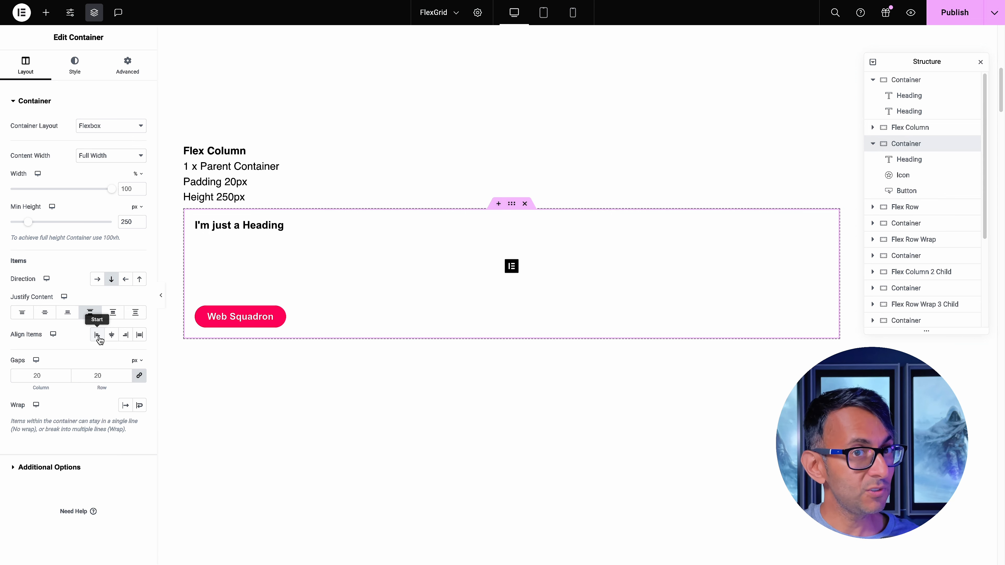
Cycle the example container's item alignment through Start, Center and End, ending with Stretch
{"action": "left_click", "coordinate": [97, 335]}
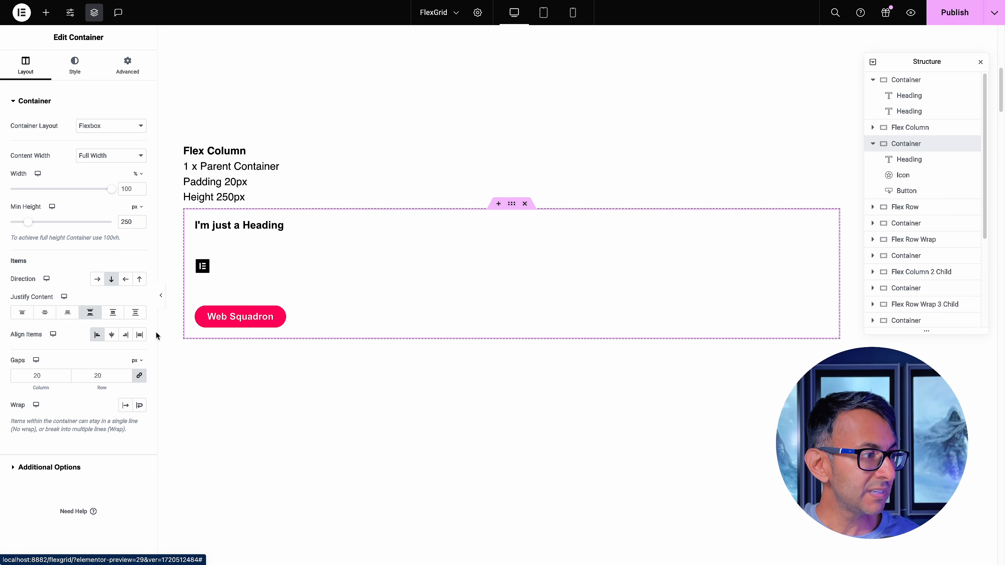
{"action": "left_click", "coordinate": [111, 335]}
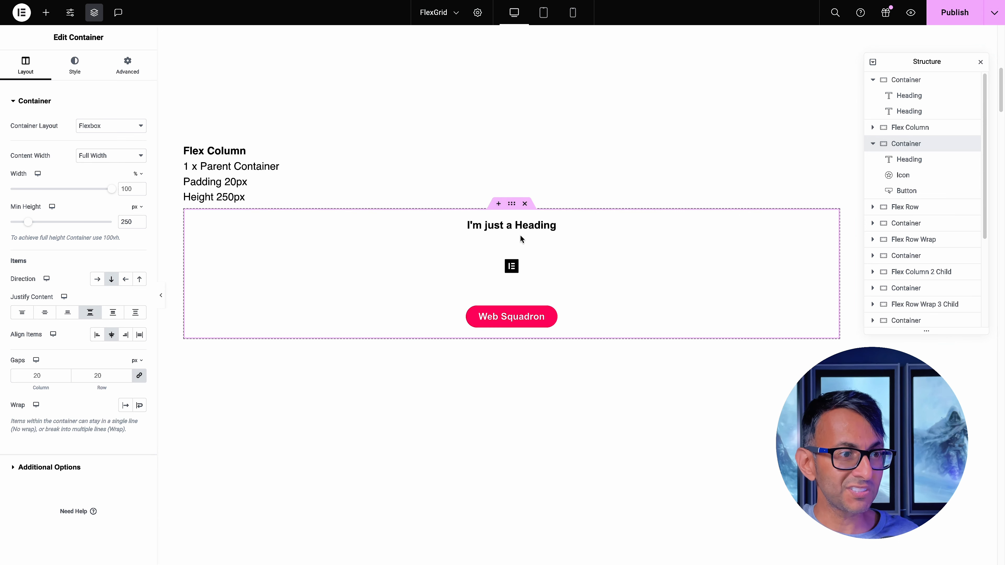
{"action": "left_click", "coordinate": [125, 335]}
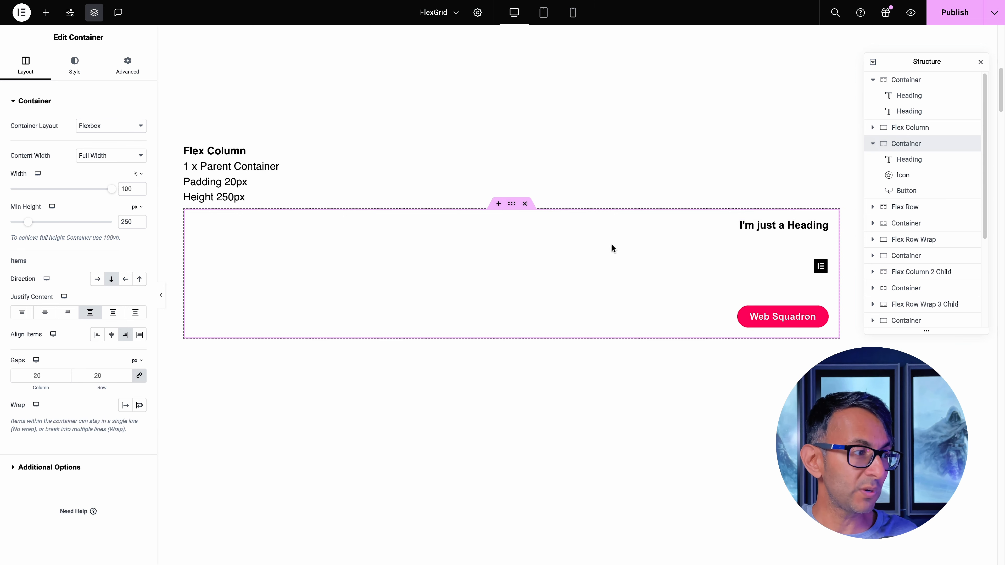
{"action": "left_click", "coordinate": [139, 335]}
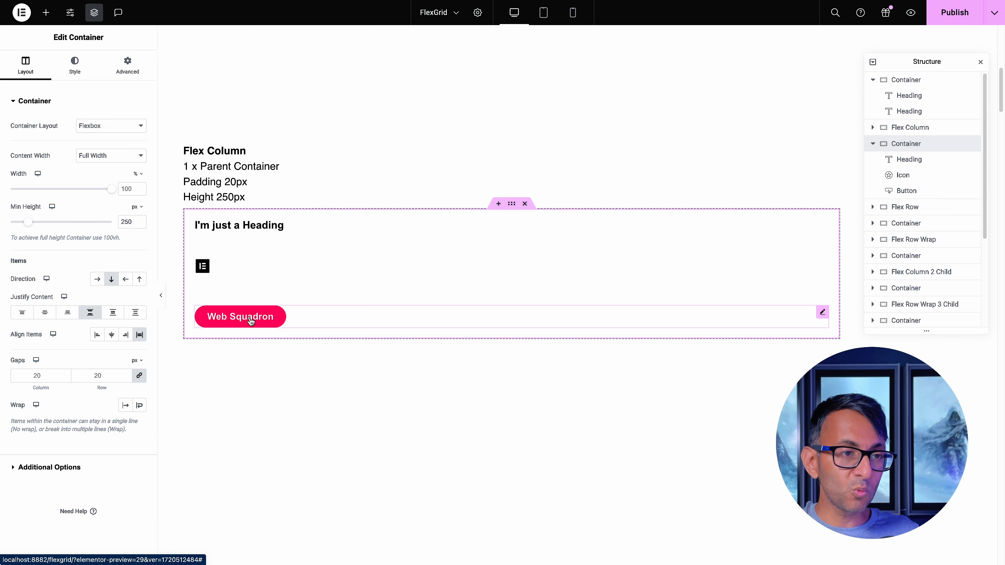
Add two default Button widgets below the Web Squadron button in the example container
{"action": "left_click", "coordinate": [45, 12]}
{"action": "left_click", "coordinate": [46, 389]}
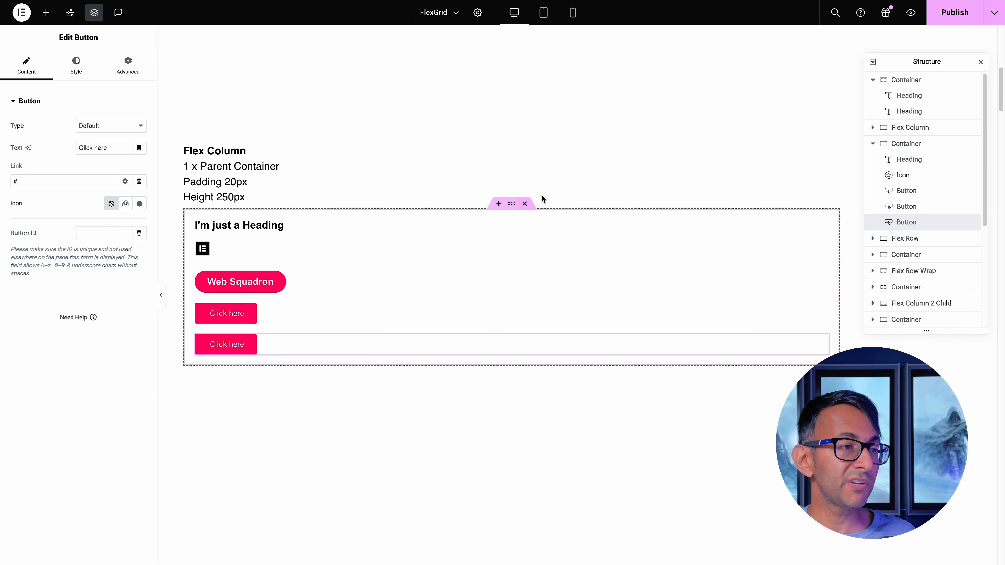
Try centering the example container's items, and set the item alignment back to Start
{"action": "left_click", "coordinate": [511, 204]}
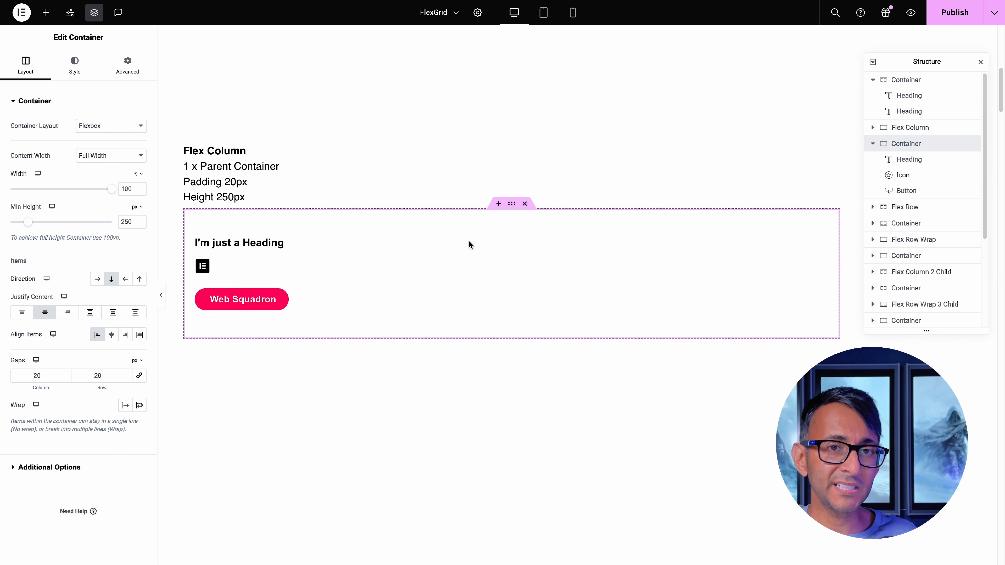
{"action": "left_click", "coordinate": [111, 335]}
{"action": "left_click", "coordinate": [96, 336]}
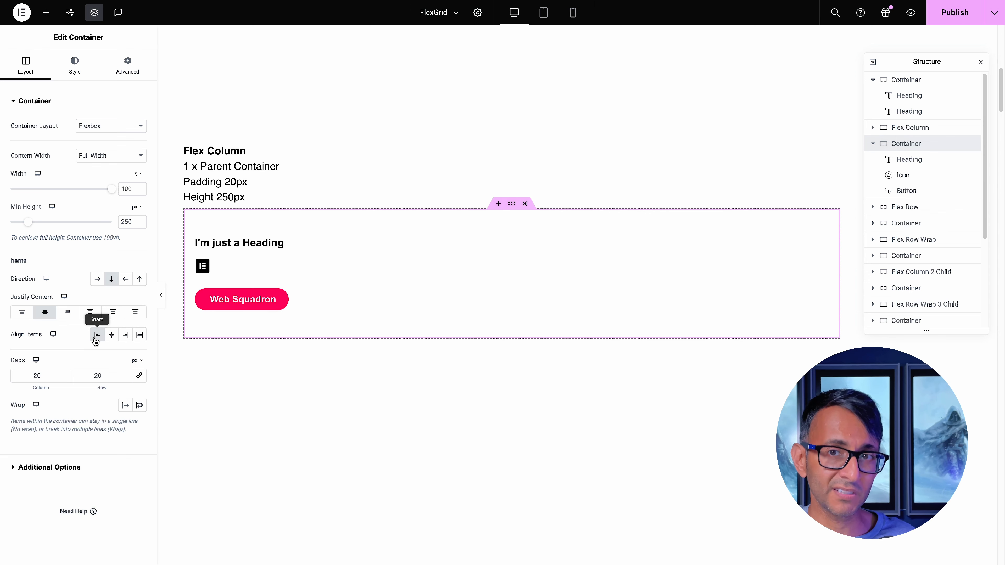
Set the alignment of the icon below the heading to Left, and reselect its parent container
{"action": "left_click", "coordinate": [206, 265]}
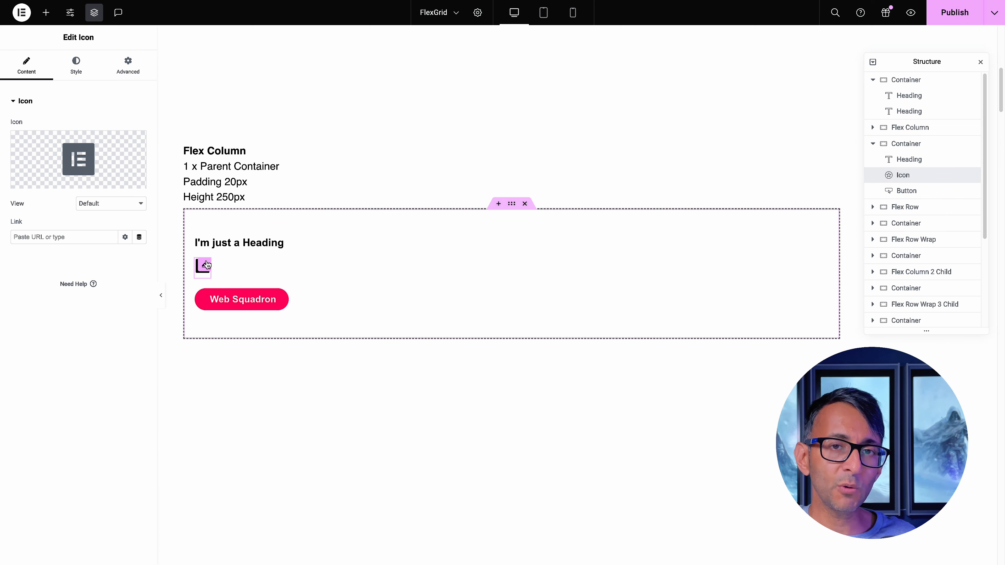
{"action": "left_click", "coordinate": [76, 66]}
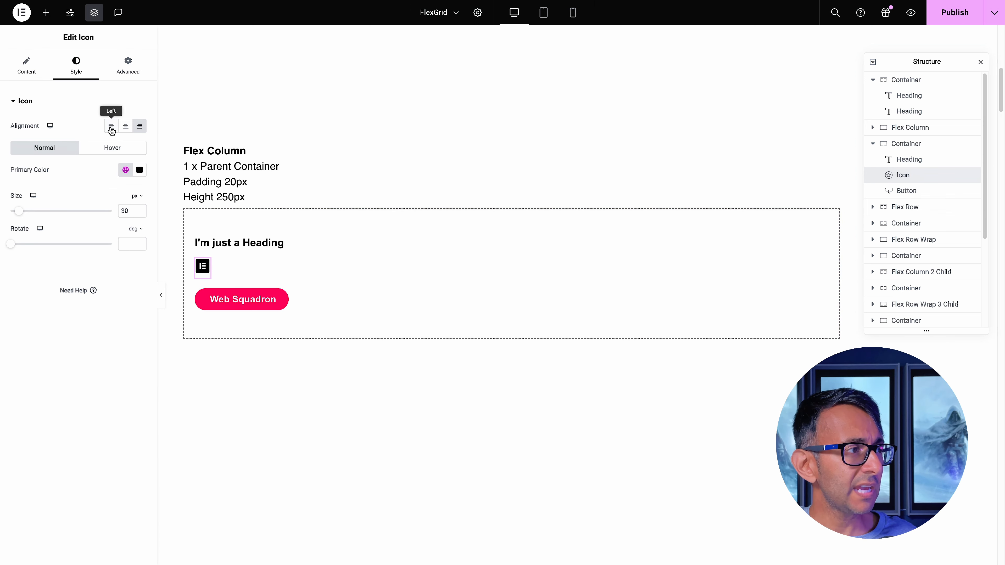
{"action": "left_click", "coordinate": [109, 127]}
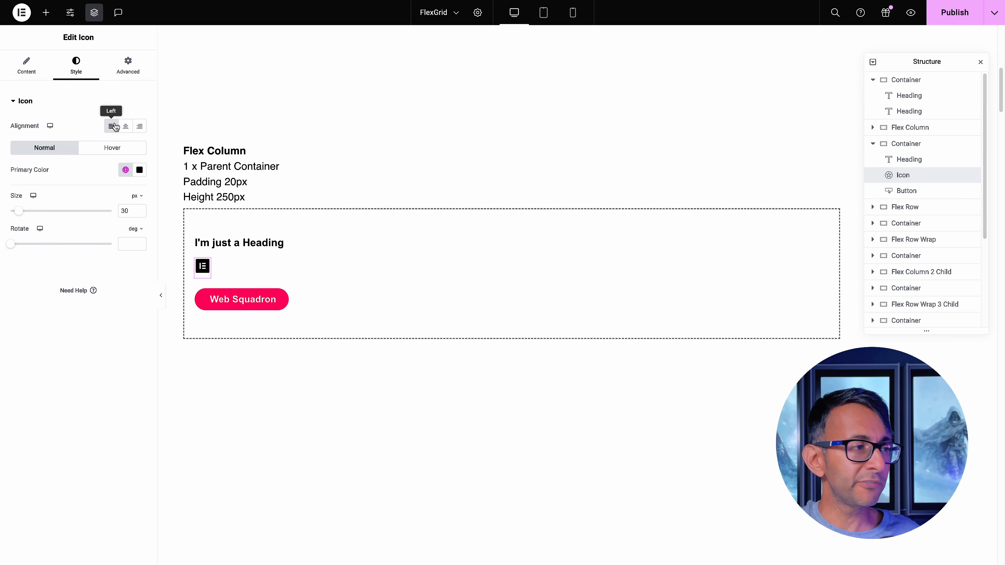
{"action": "left_click", "coordinate": [511, 206]}
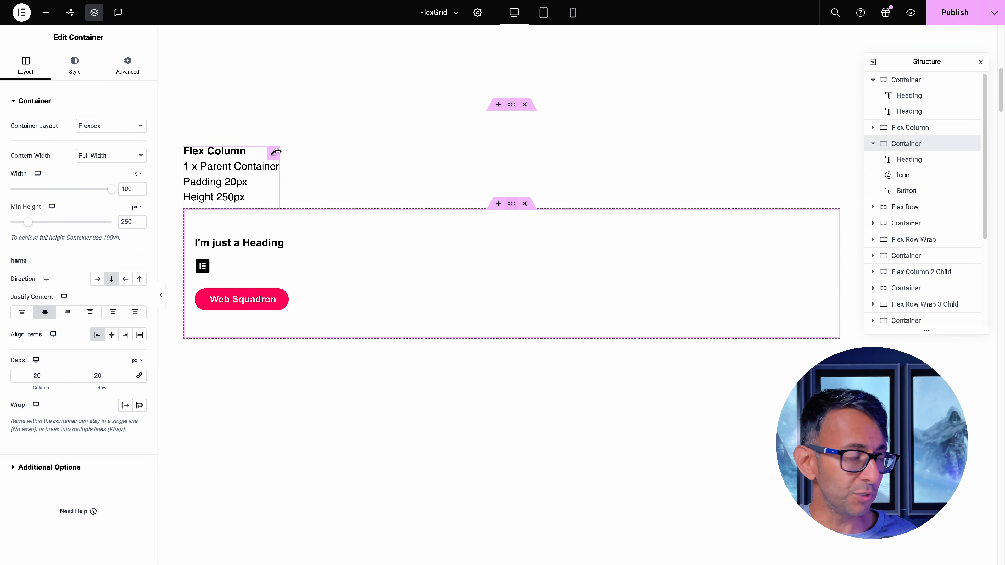
Try stretching the Flex Column container's items with the icon centered, and return the icon to Left and the item alignment to Start
{"action": "left_click", "coordinate": [140, 336]}
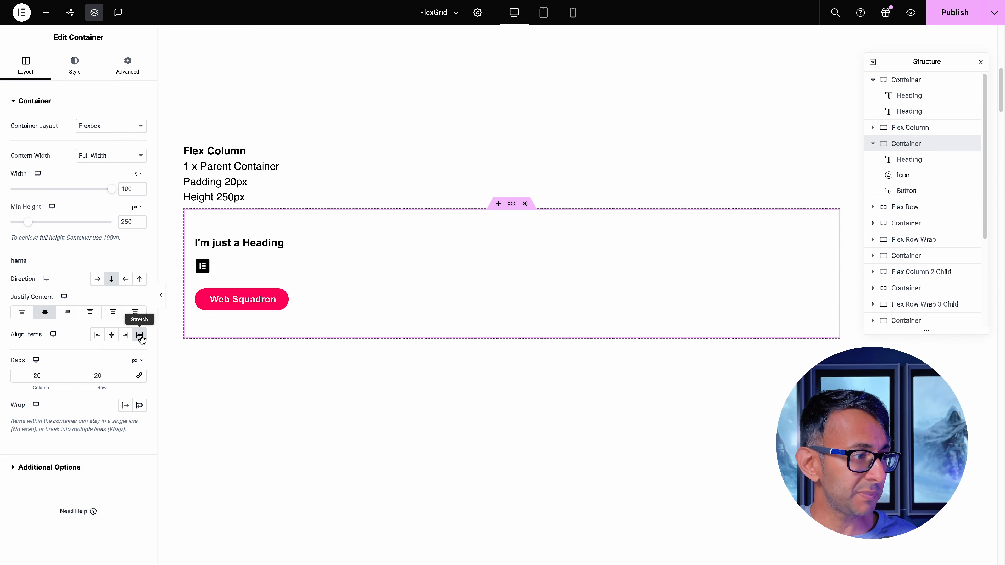
{"action": "left_click", "coordinate": [222, 266]}
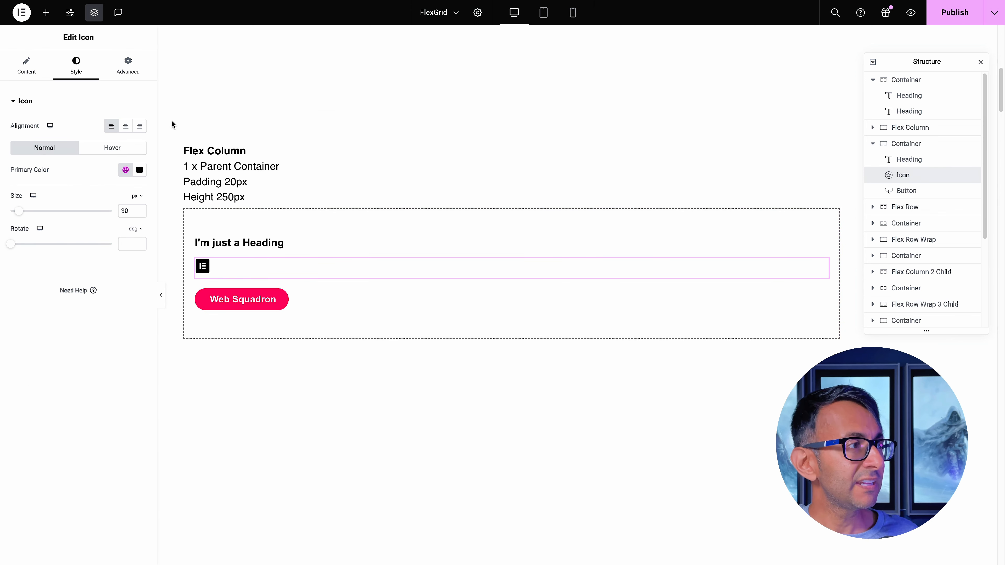
{"action": "left_click", "coordinate": [125, 127]}
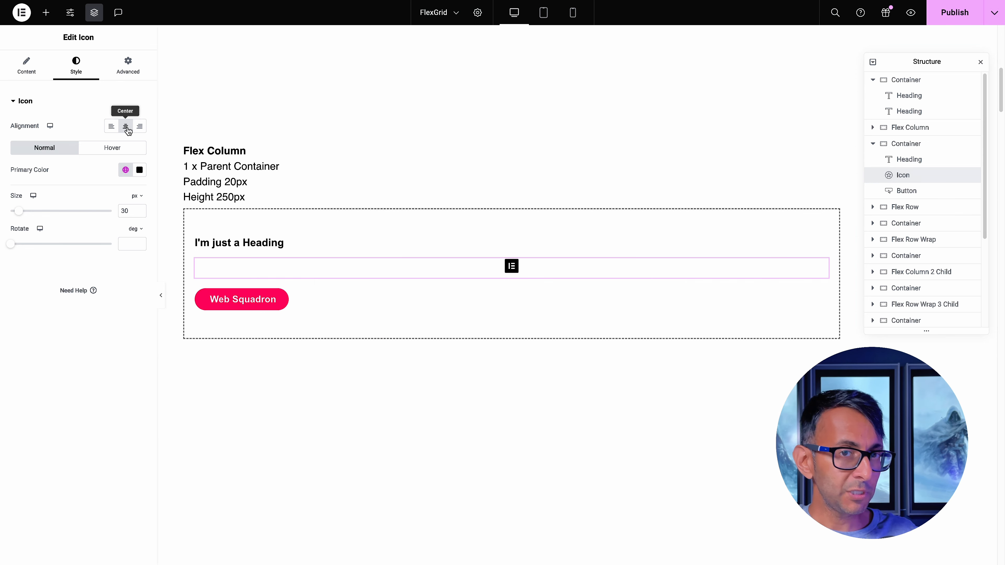
{"action": "left_click", "coordinate": [111, 127]}
{"action": "left_click", "coordinate": [26, 65]}
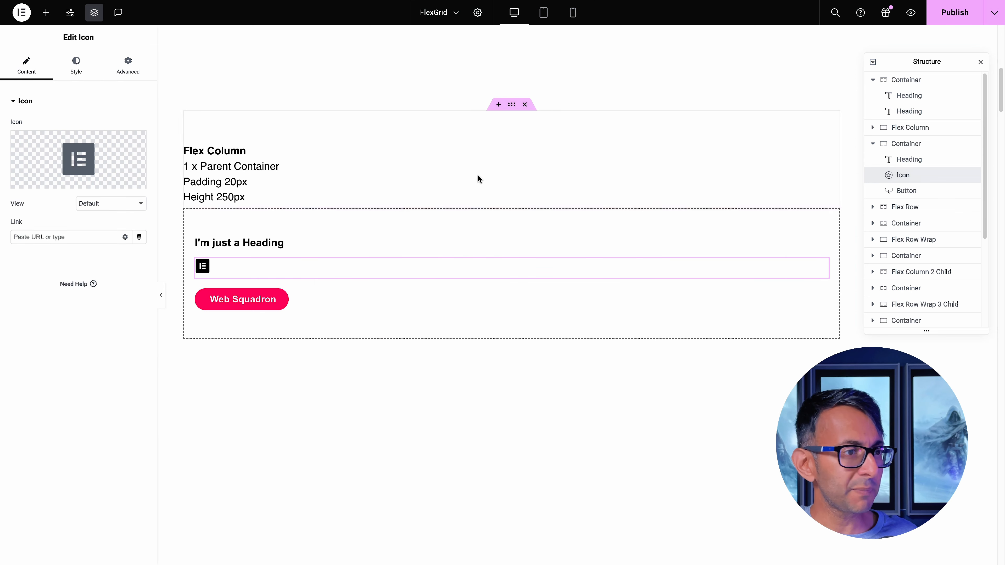
{"action": "left_click", "coordinate": [261, 282]}
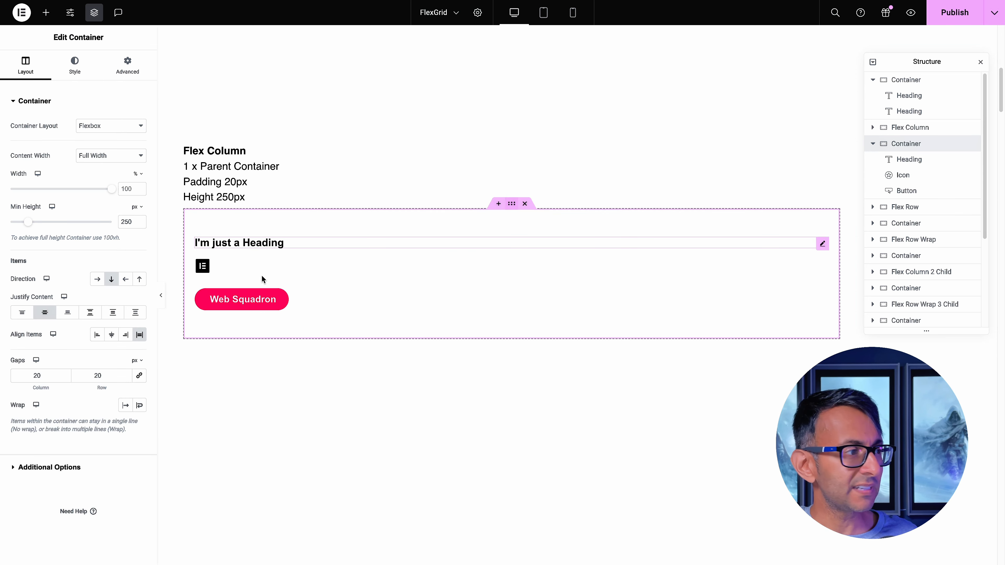
{"action": "left_click", "coordinate": [97, 335]}
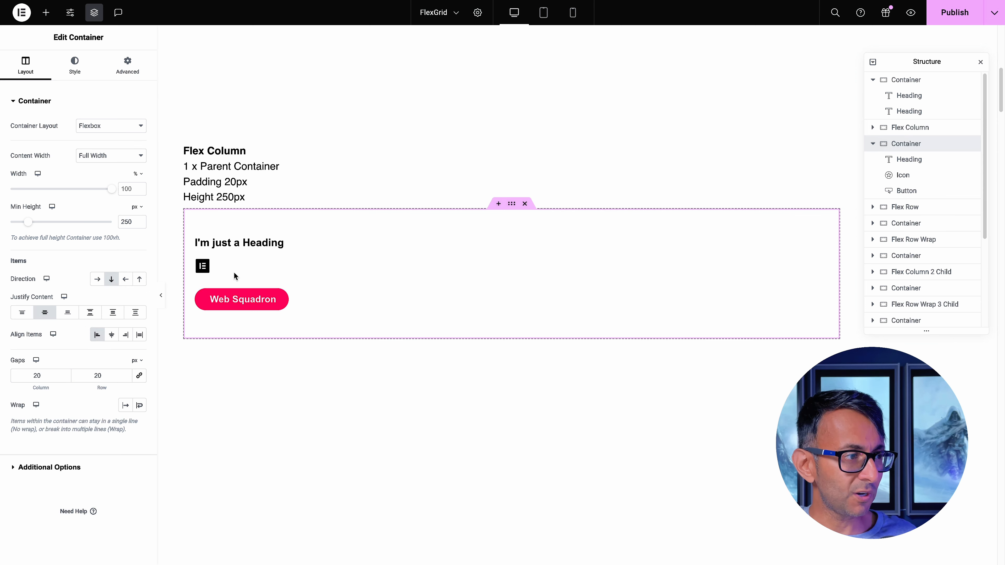
Try the Flex Column icon's Align Self at End and Center, and undo the changes
{"action": "left_click", "coordinate": [203, 266]}
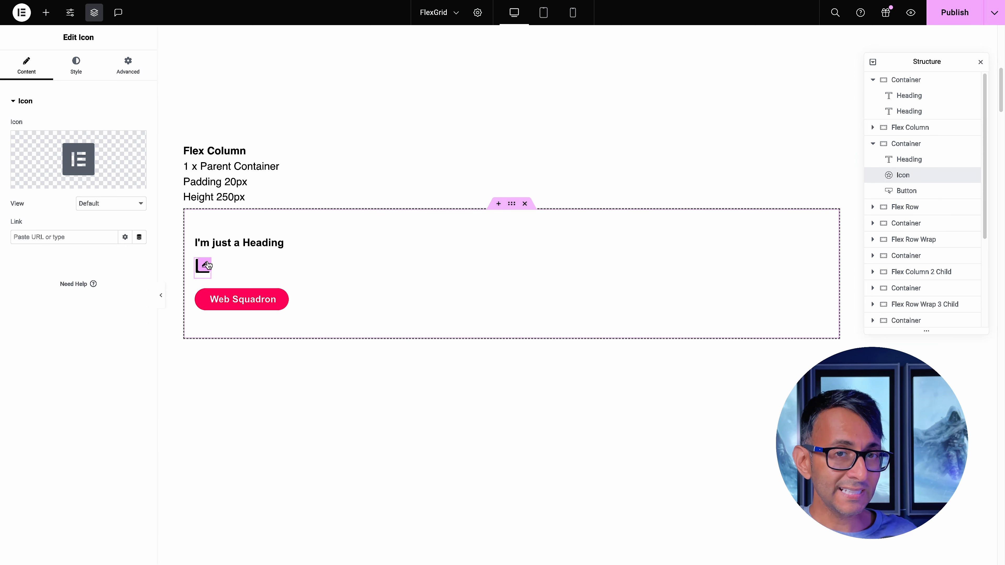
{"action": "left_click", "coordinate": [120, 74]}
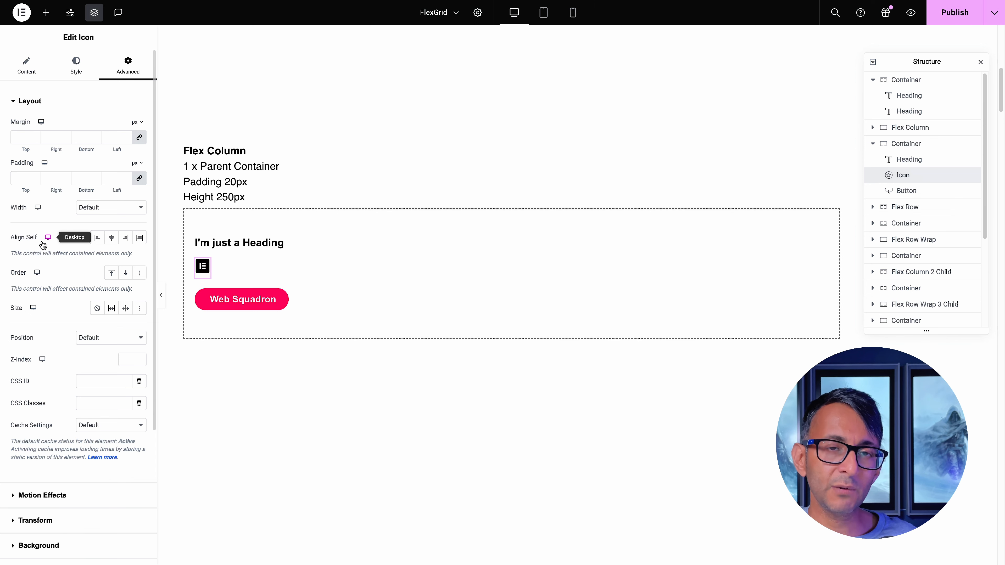
{"action": "left_click", "coordinate": [126, 238]}
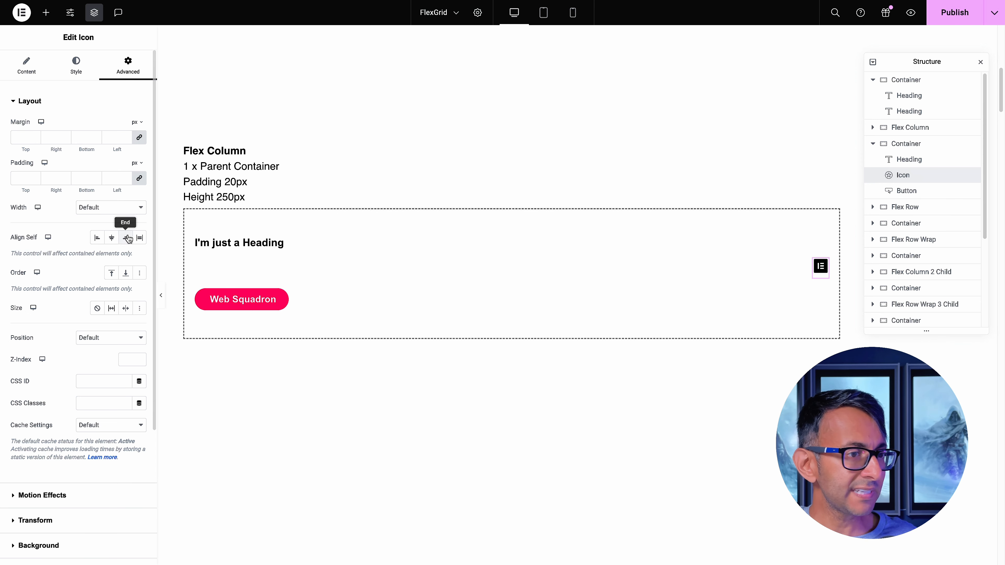
{"action": "left_click", "coordinate": [112, 240]}
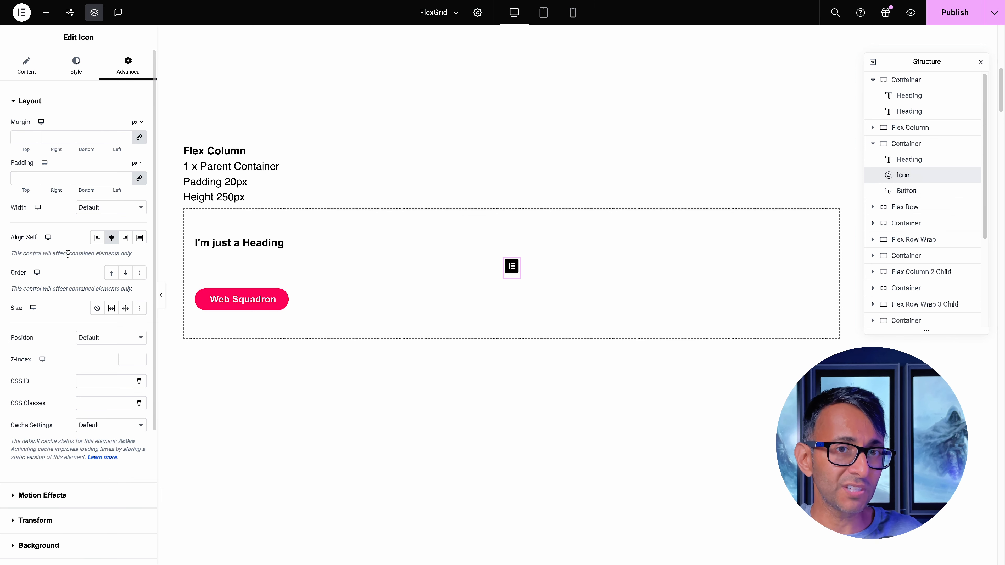
{"action": "key", "text": "ctrl+z"}
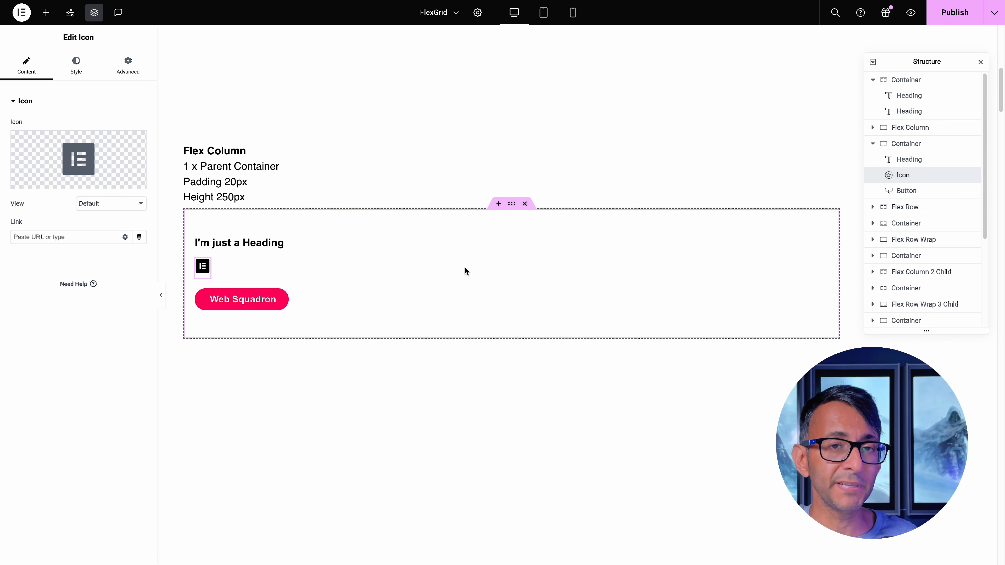
Examine the Flex Row example container's layout settings and its child heading, icon and button widgets
{"action": "scroll", "coordinate": [464, 266], "scroll_direction": "down", "scroll_amount": 5}
{"action": "scroll", "coordinate": [477, 274], "scroll_direction": "down", "scroll_amount": 2}
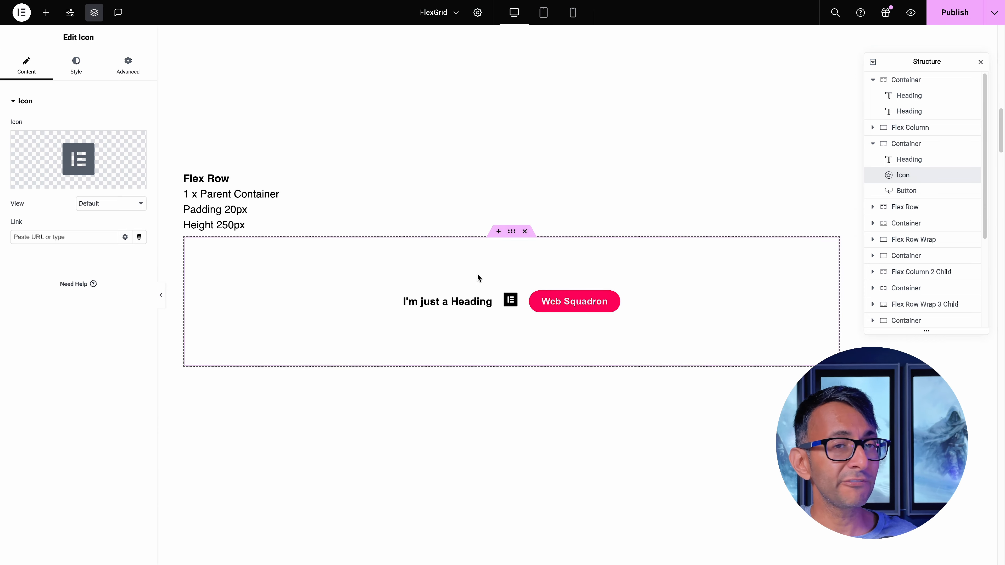
{"action": "left_click", "coordinate": [511, 219]}
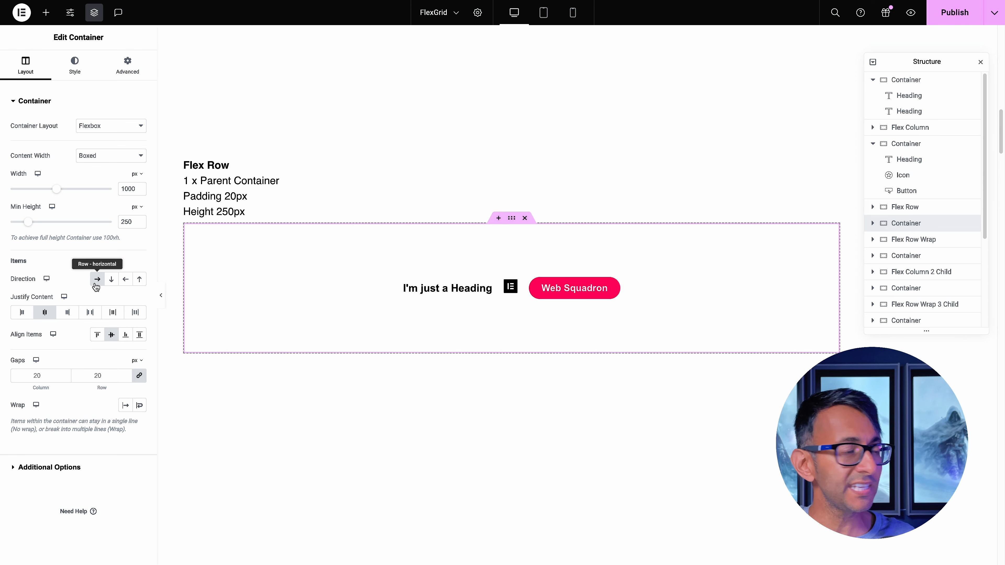
{"action": "left_click", "coordinate": [872, 223]}
{"action": "left_click", "coordinate": [908, 170]}
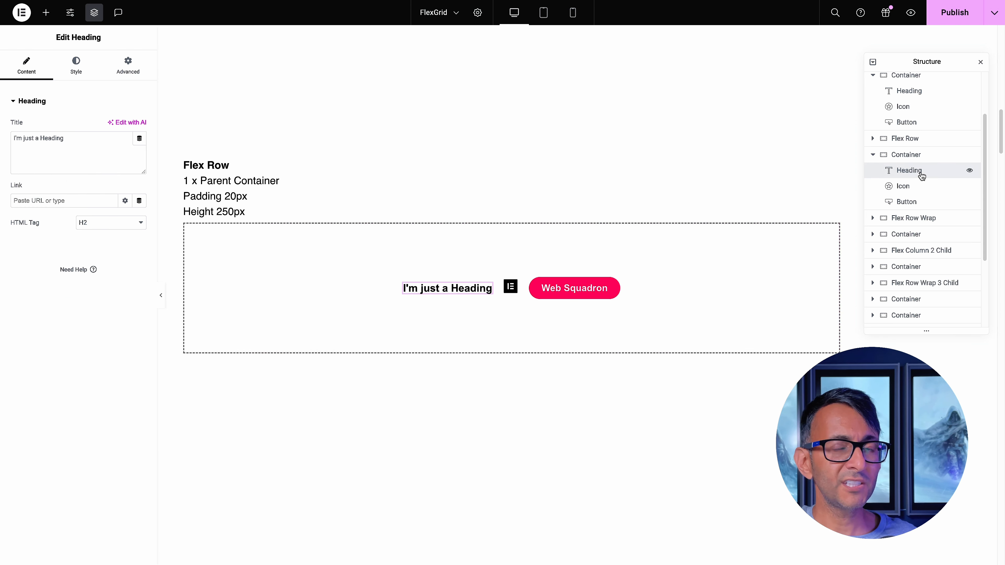
{"action": "left_click", "coordinate": [903, 187]}
{"action": "left_click", "coordinate": [916, 203]}
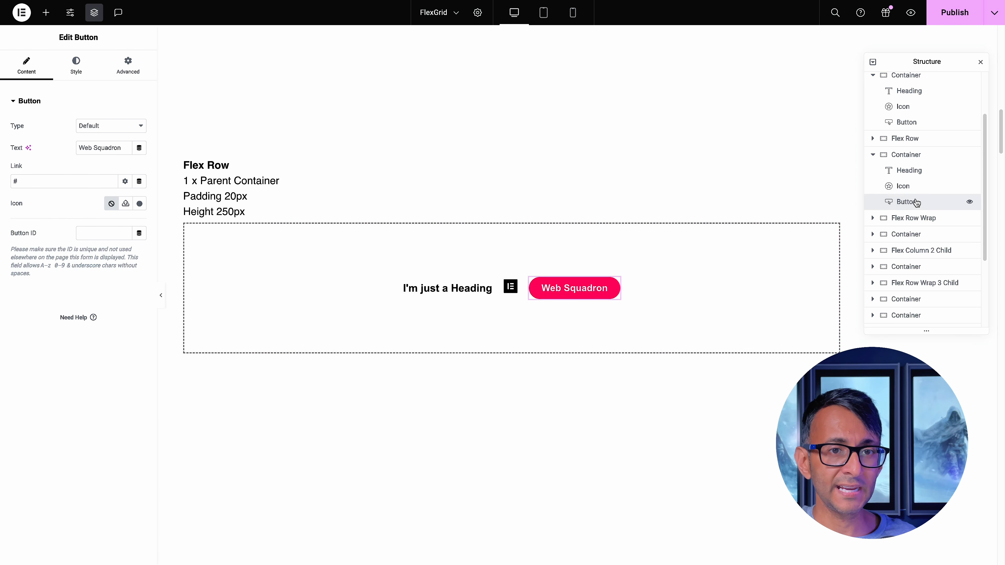
Try reversing the row direction of the Flex Row container, and return it to Row - horizontal
{"action": "left_click", "coordinate": [912, 156]}
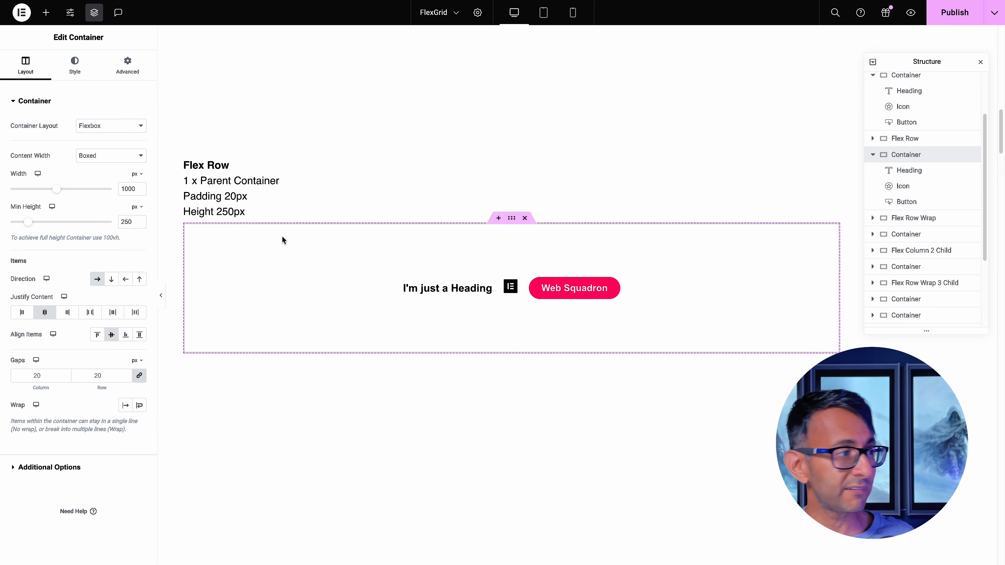
{"action": "left_click", "coordinate": [125, 280]}
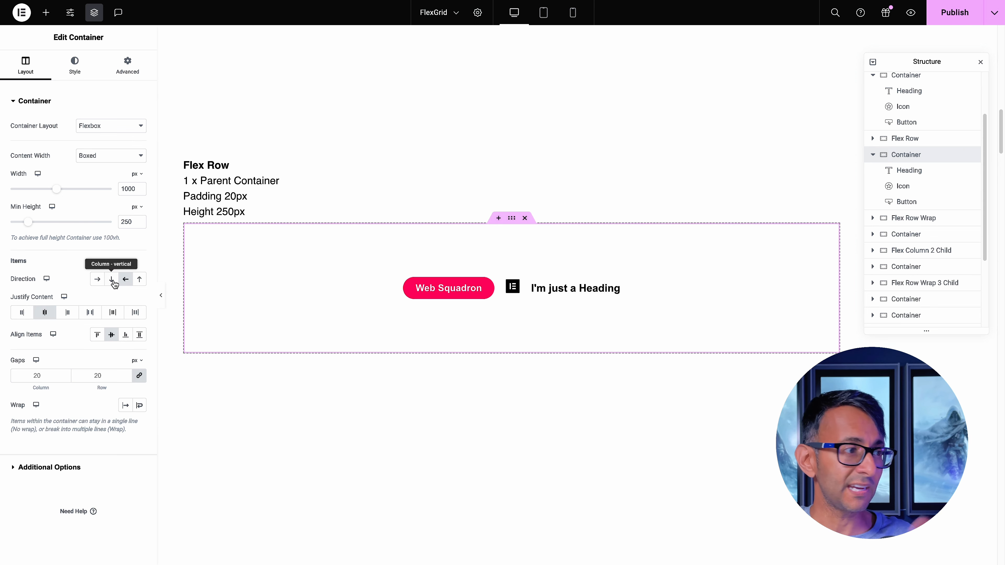
{"action": "left_click", "coordinate": [95, 281]}
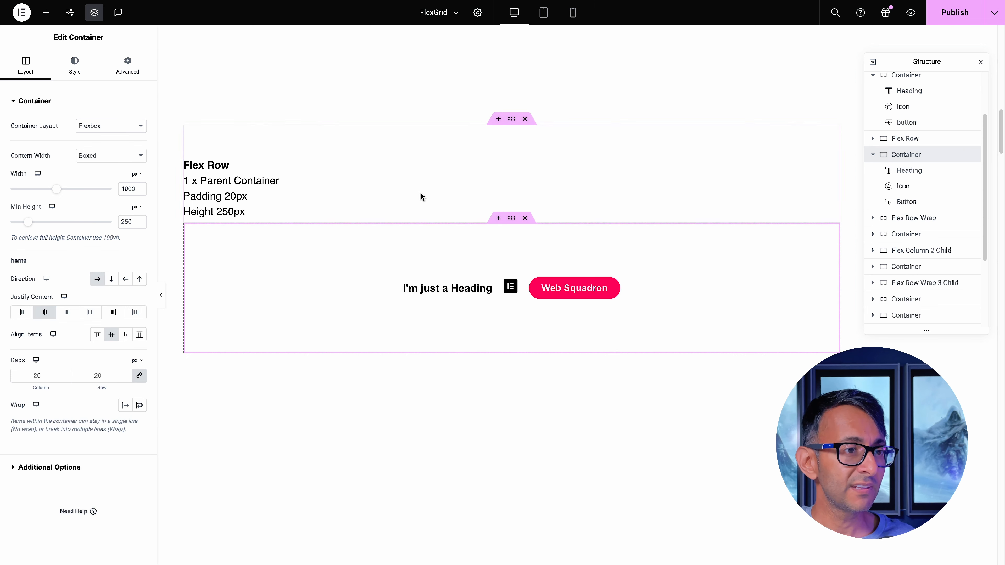
Add a default Button and two Text Editor widgets after the Web Squadron button in the Flex Row container
{"action": "left_click", "coordinate": [46, 17]}
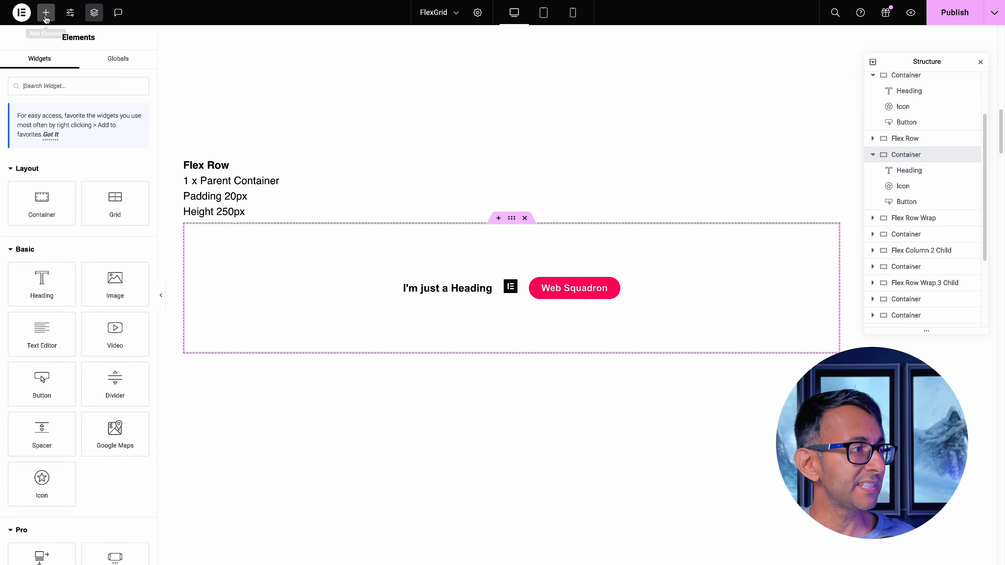
{"action": "left_click", "coordinate": [37, 389]}
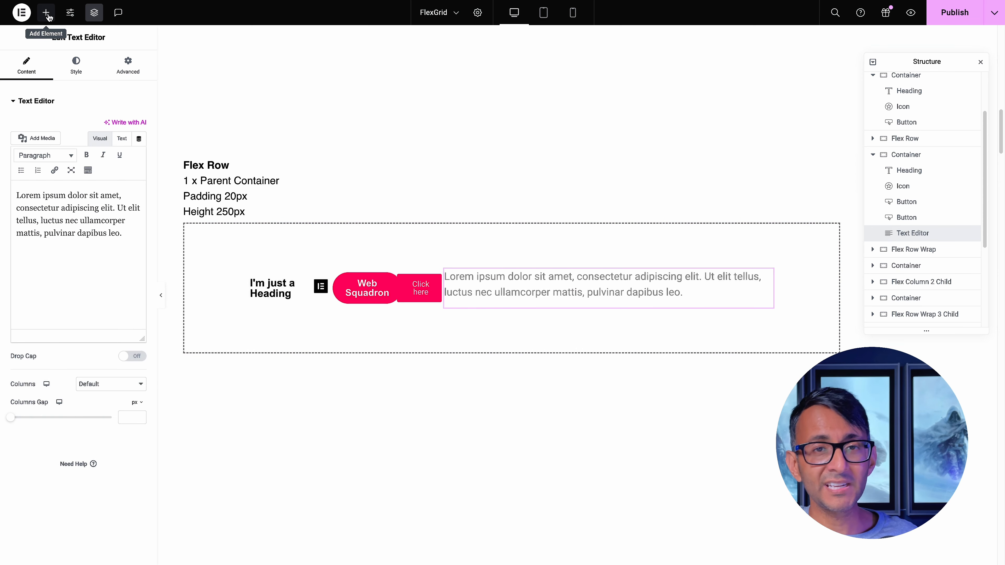
{"action": "left_click", "coordinate": [47, 13]}
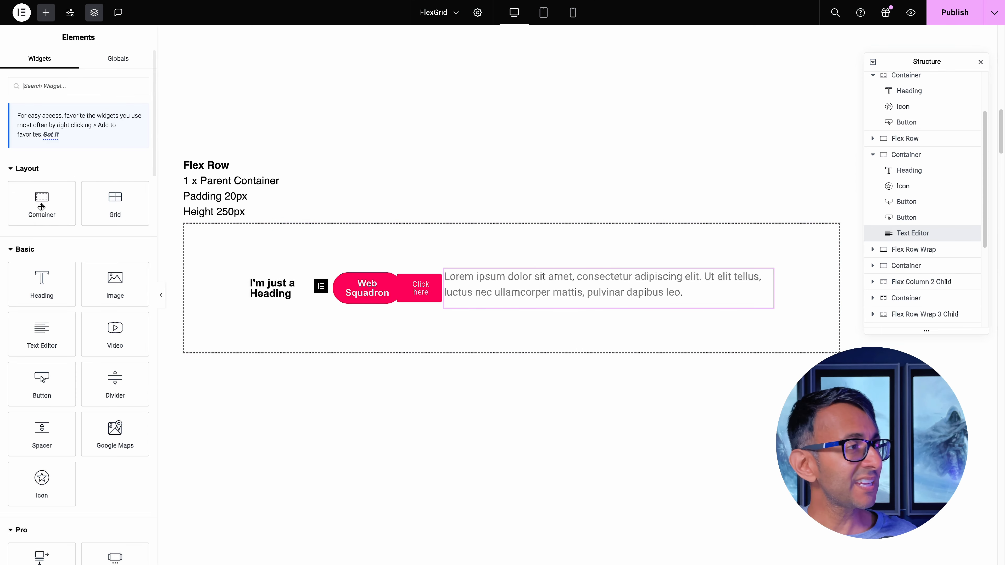
{"action": "left_click", "coordinate": [54, 335]}
{"action": "left_click", "coordinate": [46, 12]}
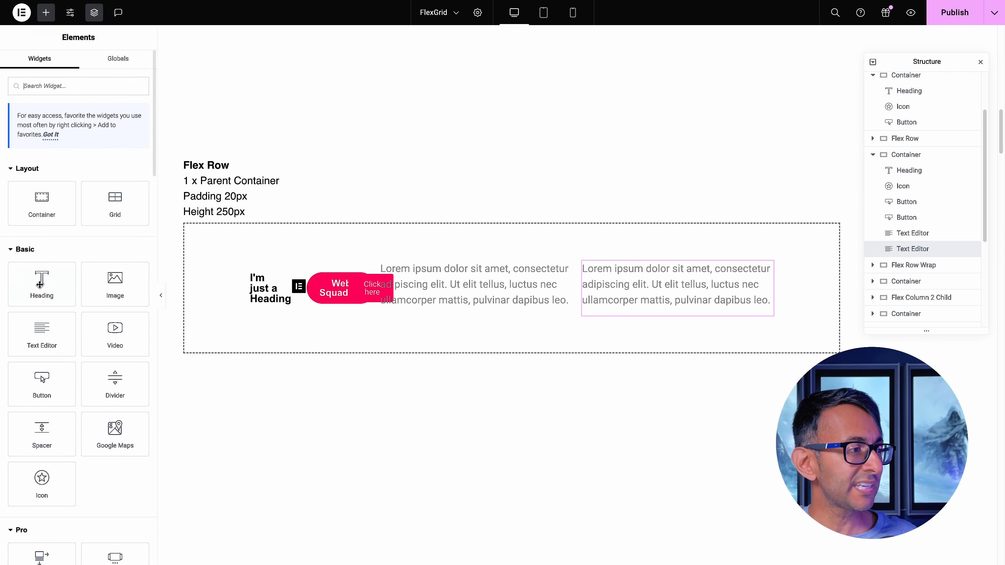
{"action": "left_click", "coordinate": [44, 340]}
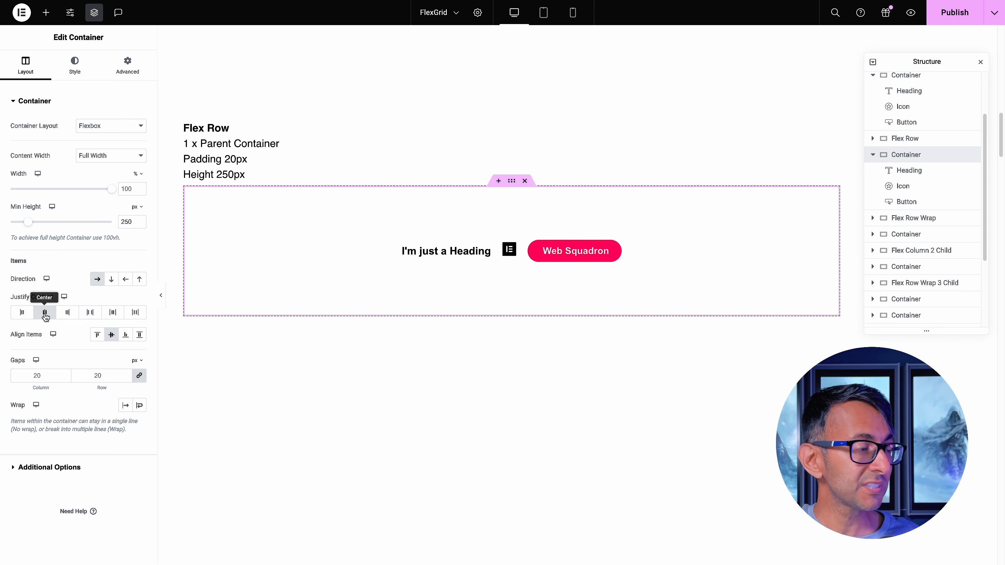
Cycle the Flex Row container's content justification through Start, End, Space Between and Space Around, ending with Space Evenly
{"action": "left_click", "coordinate": [23, 313]}
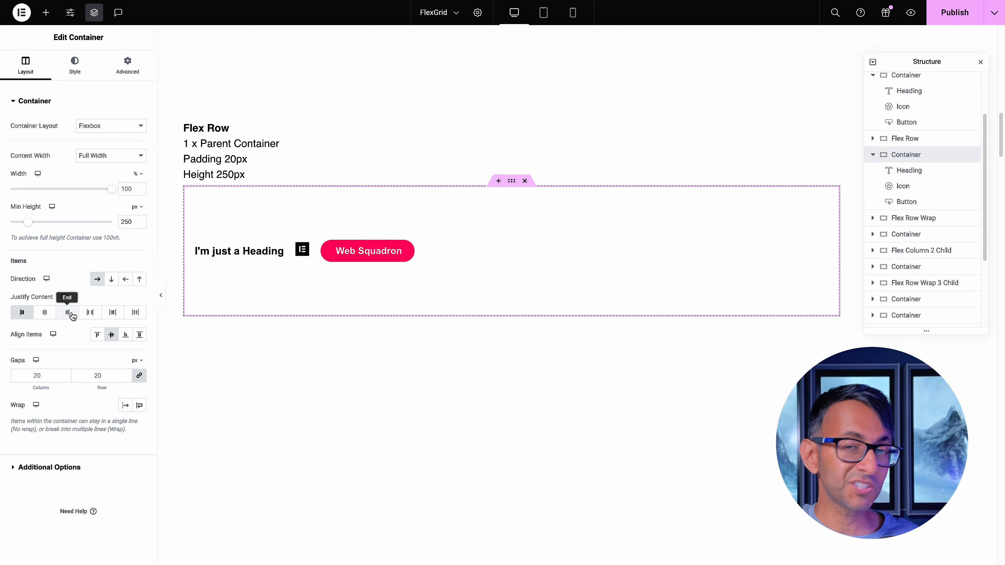
{"action": "left_click", "coordinate": [71, 314]}
{"action": "left_click", "coordinate": [91, 313]}
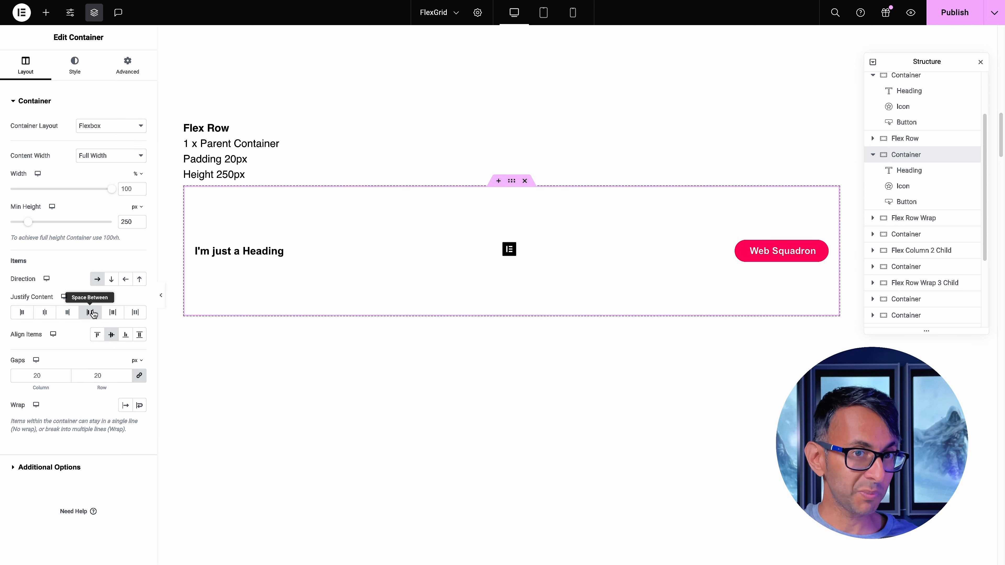
{"action": "left_click", "coordinate": [113, 313]}
{"action": "left_click", "coordinate": [138, 315]}
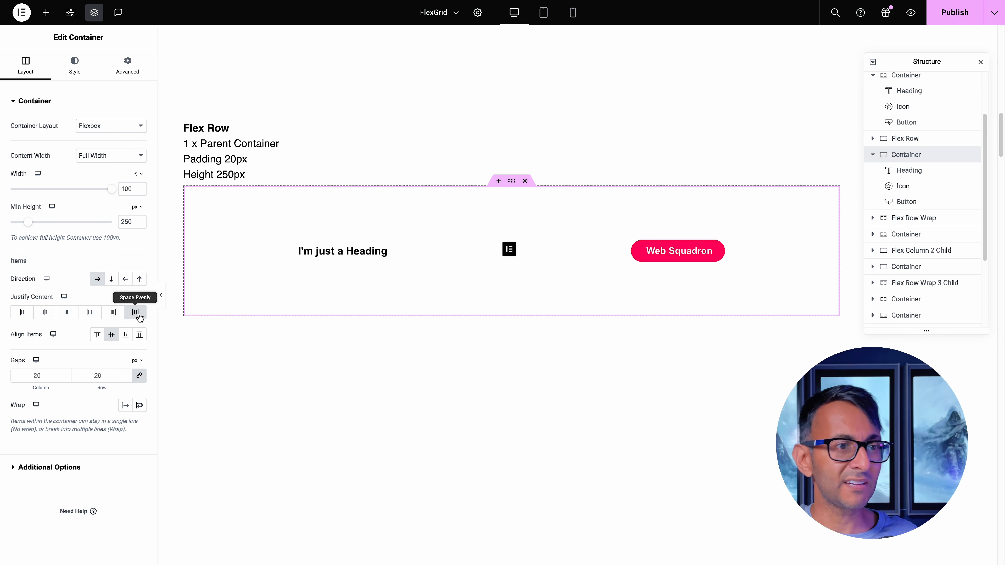
Cycle the Flex Row container's content justification through Start, Center, End and Space Between, ending with Center
{"action": "left_click", "coordinate": [23, 312]}
{"action": "left_click", "coordinate": [45, 313]}
{"action": "left_click", "coordinate": [67, 312]}
{"action": "left_click", "coordinate": [89, 313]}
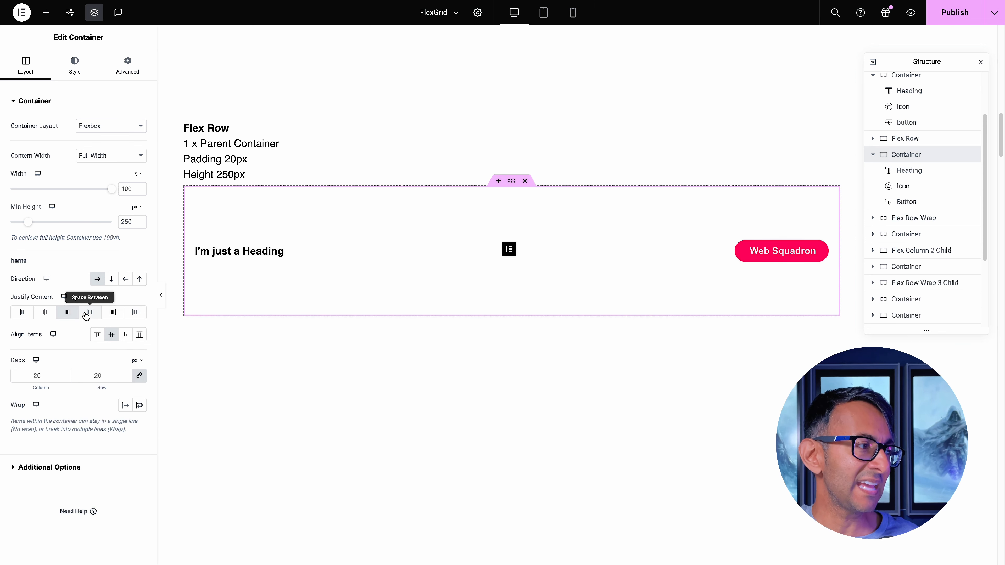
{"action": "left_click", "coordinate": [43, 313]}
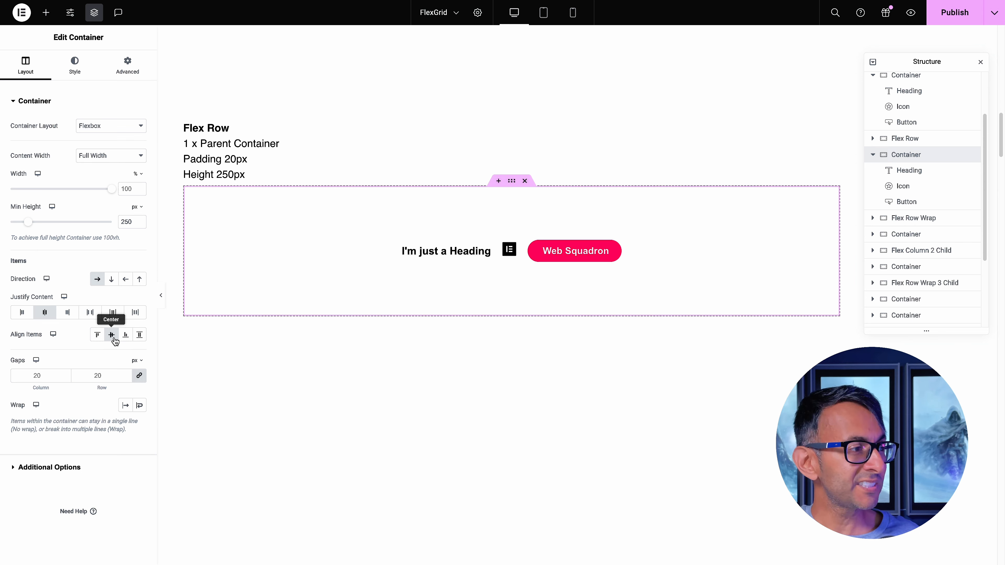
Cycle the Flex Row container's item alignment through Start, End, Stretch and Start, ending with Center
{"action": "left_click", "coordinate": [97, 335]}
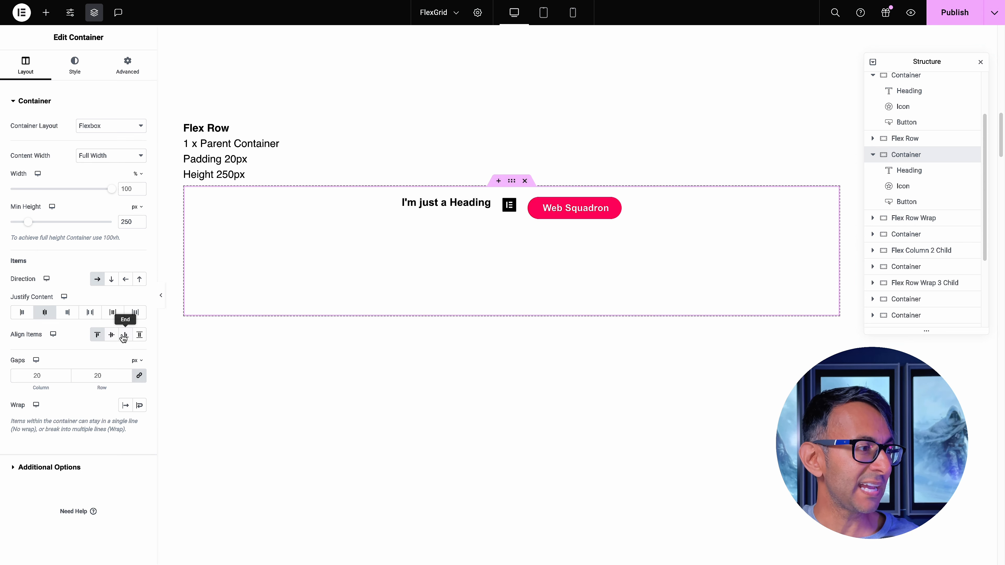
{"action": "left_click", "coordinate": [125, 335]}
{"action": "left_click", "coordinate": [139, 335]}
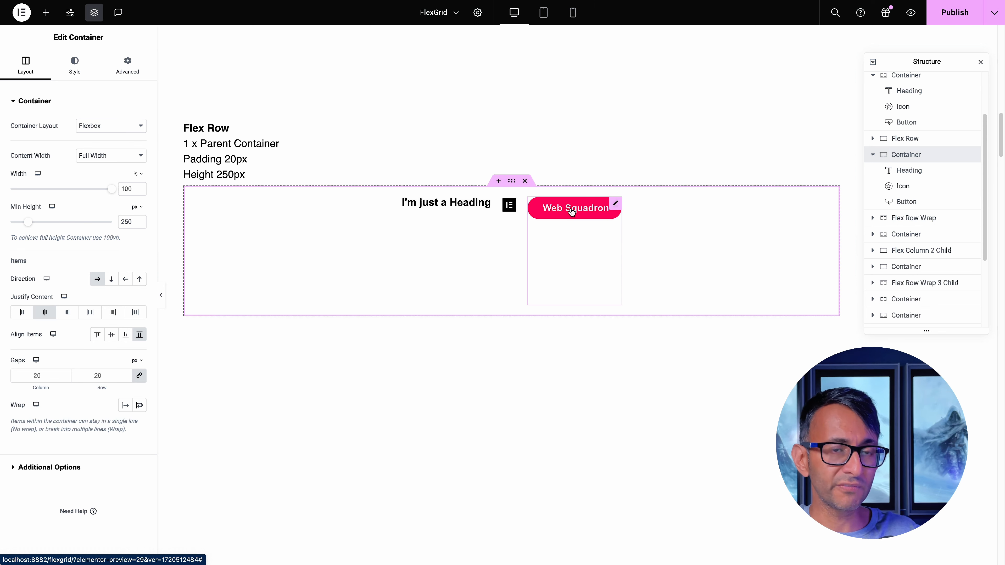
{"action": "left_click", "coordinate": [96, 334]}
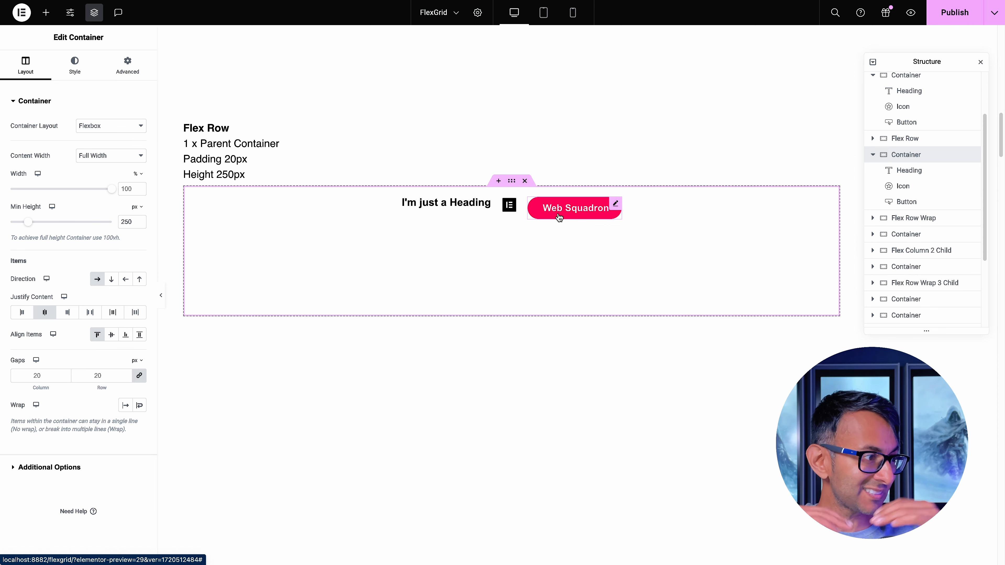
{"action": "left_click", "coordinate": [112, 334]}
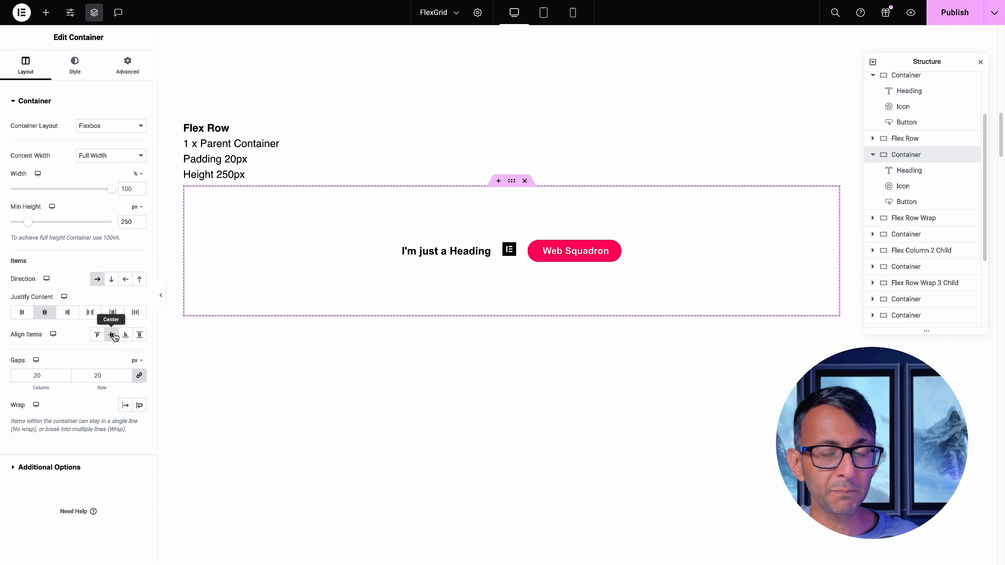
Set Align Self of the heading in the Flex Row container to End, and change it to Start
{"action": "left_click", "coordinate": [924, 175]}
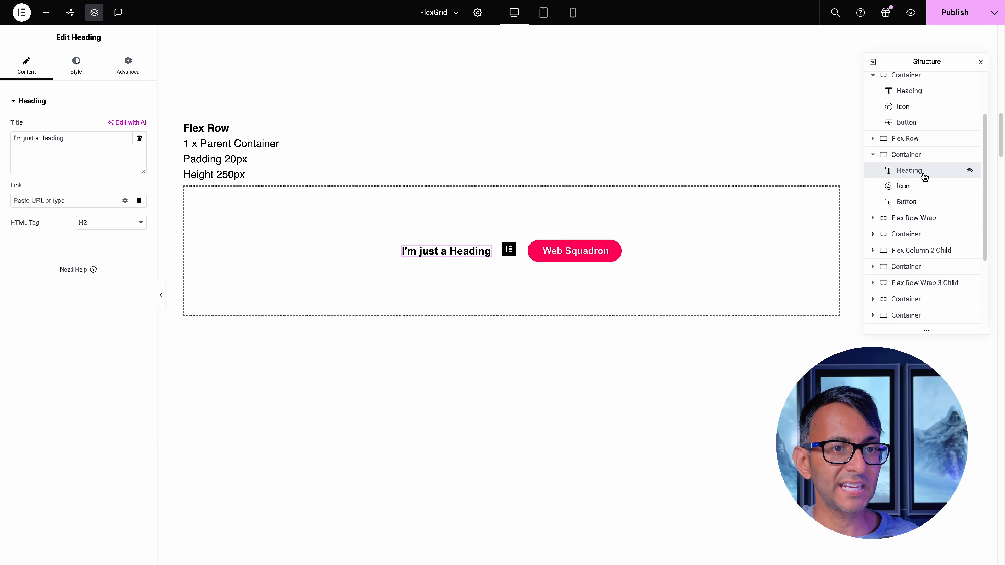
{"action": "left_click", "coordinate": [136, 73]}
{"action": "left_click", "coordinate": [126, 238]}
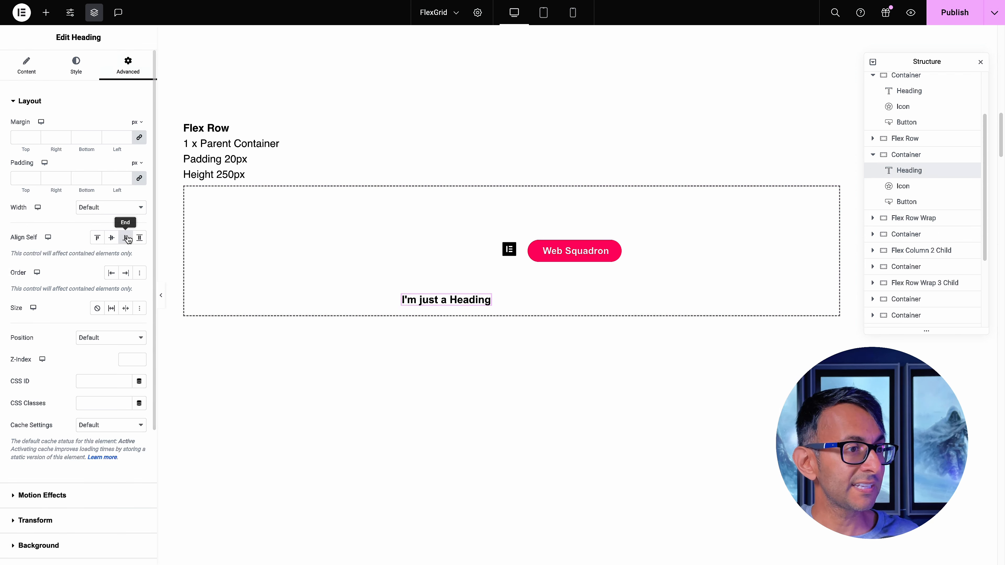
{"action": "left_click", "coordinate": [97, 239]}
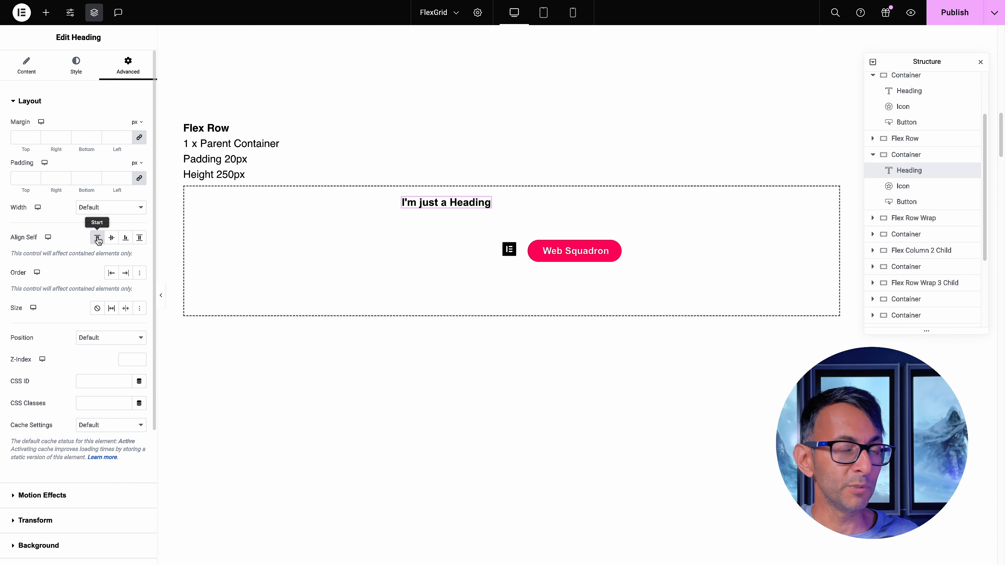
Clear the Align Self setting of the heading in the Flex Row container
{"action": "left_click", "coordinate": [99, 241]}
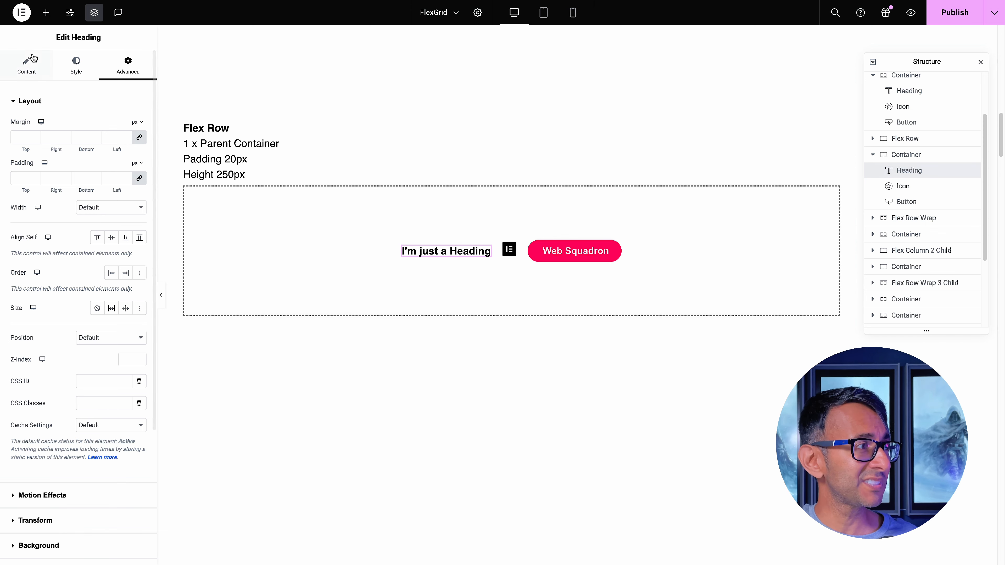
Try column gaps of 0 and 60 px on the Flex Row container, ending with column and row gaps of 20 px
{"action": "left_click", "coordinate": [929, 156]}
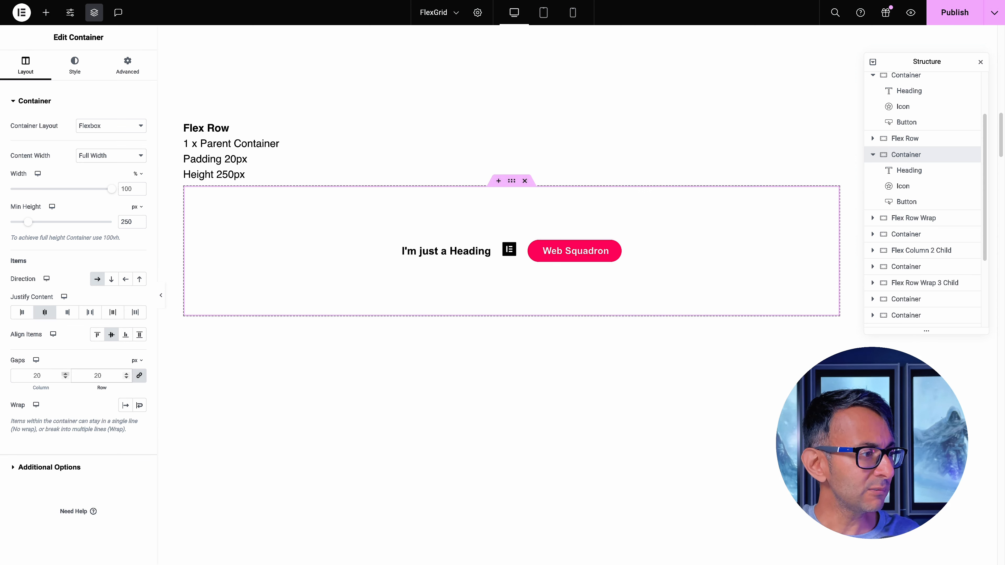
{"action": "type", "text": "0"}
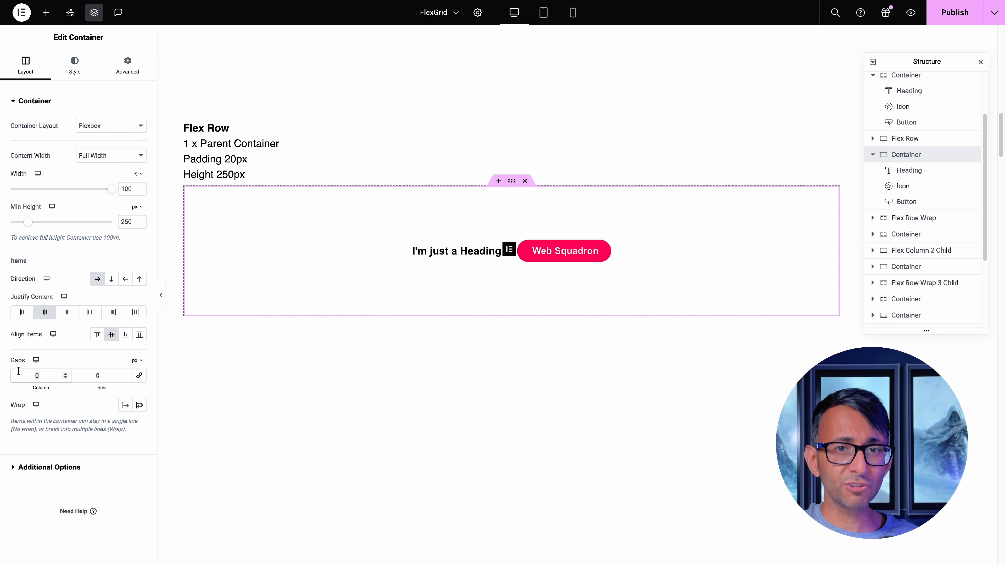
{"action": "type", "text": "60"}
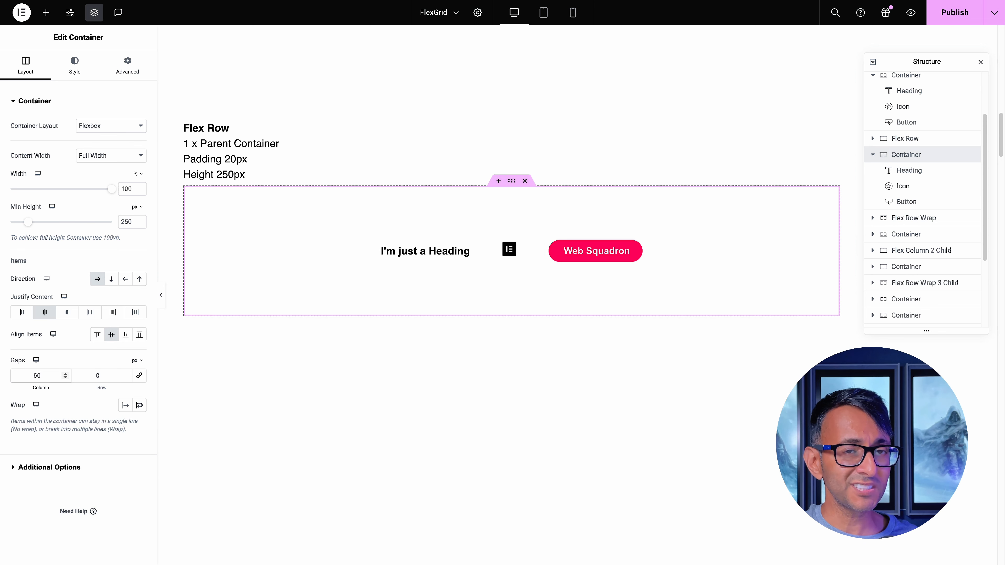
{"action": "key", "text": "BackSpace"}
{"action": "key", "text": "BackSpace"}
{"action": "type", "text": "0"}
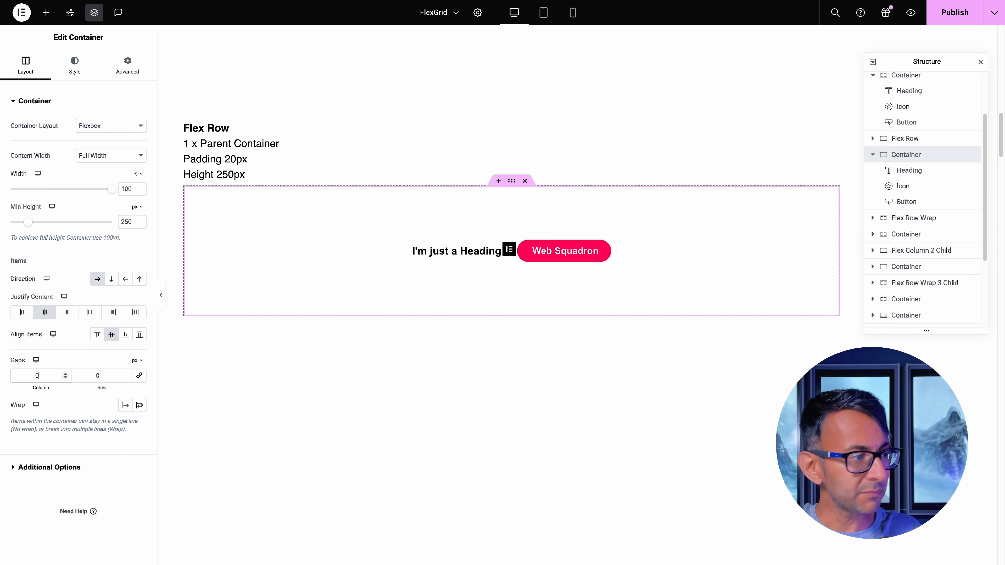
{"action": "type", "text": "20"}
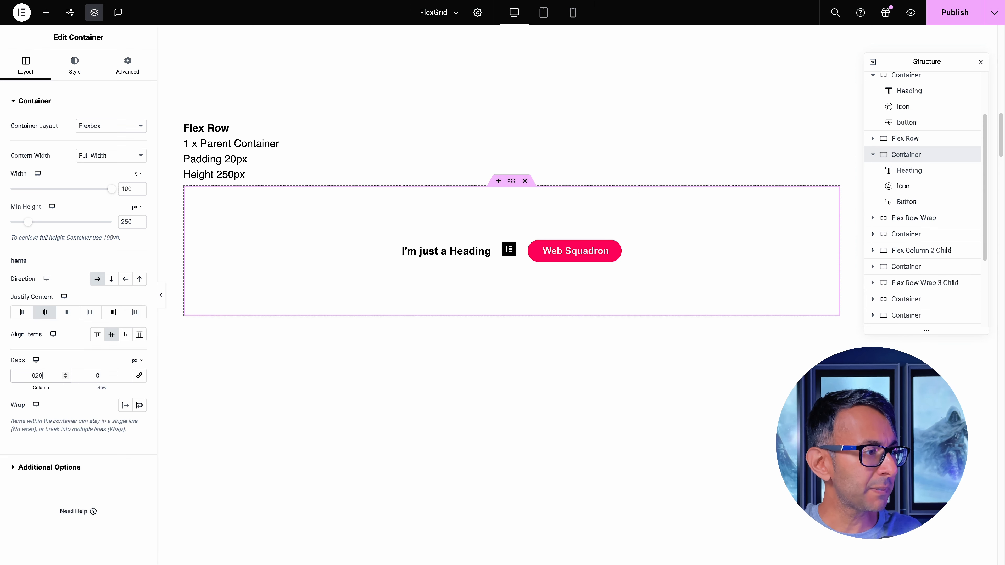
{"action": "left_click", "coordinate": [79, 370]}
{"action": "type", "text": "20"}
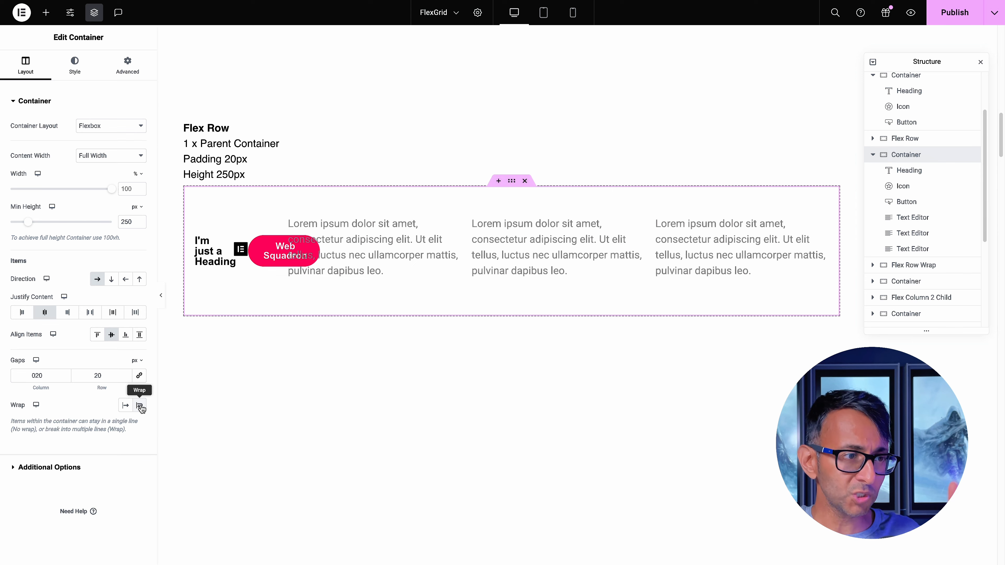
Turn on Wrap for the Flex Row container and view the available Align Content options
{"action": "left_click", "coordinate": [140, 406]}
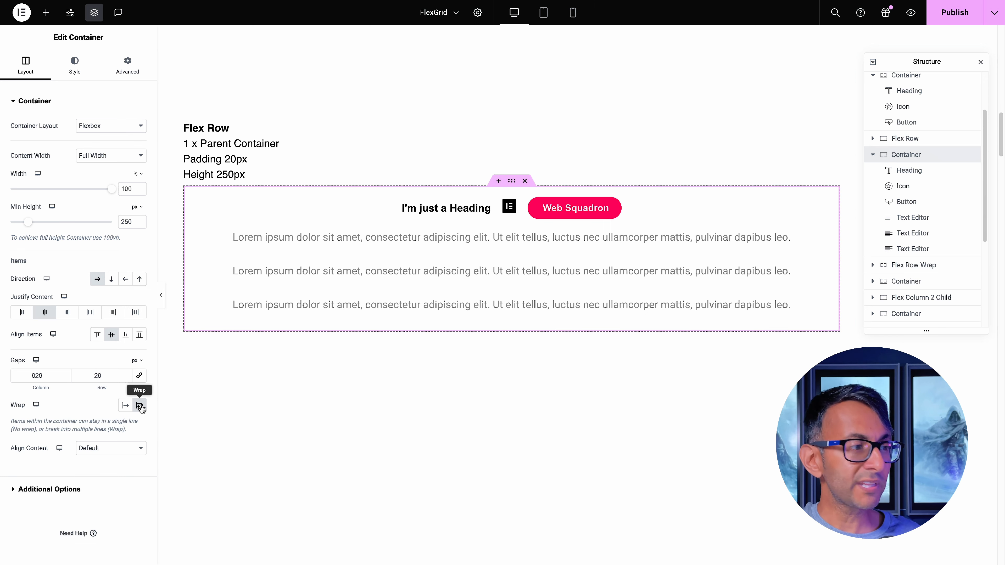
{"action": "left_click", "coordinate": [137, 451]}
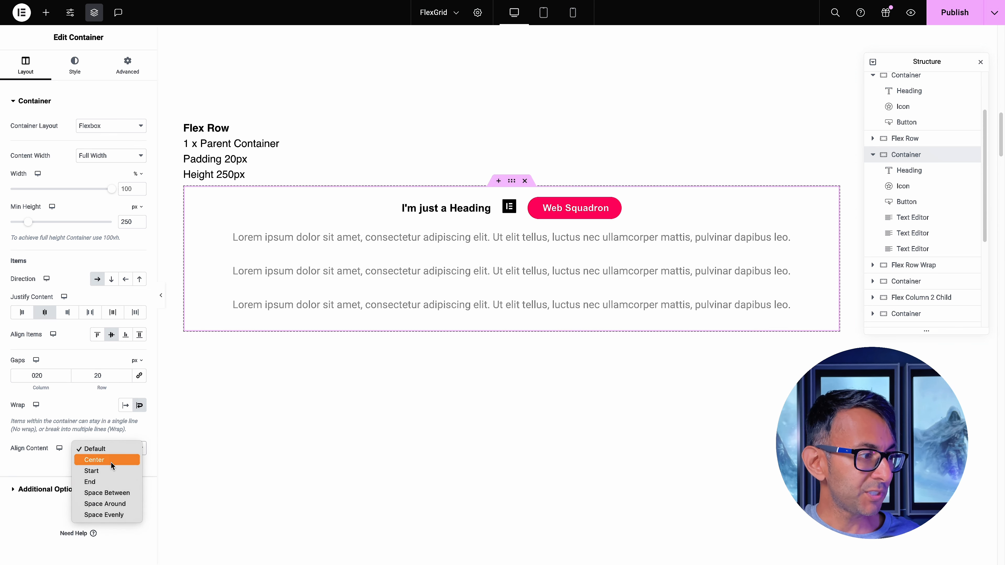
{"action": "left_click", "coordinate": [283, 446]}
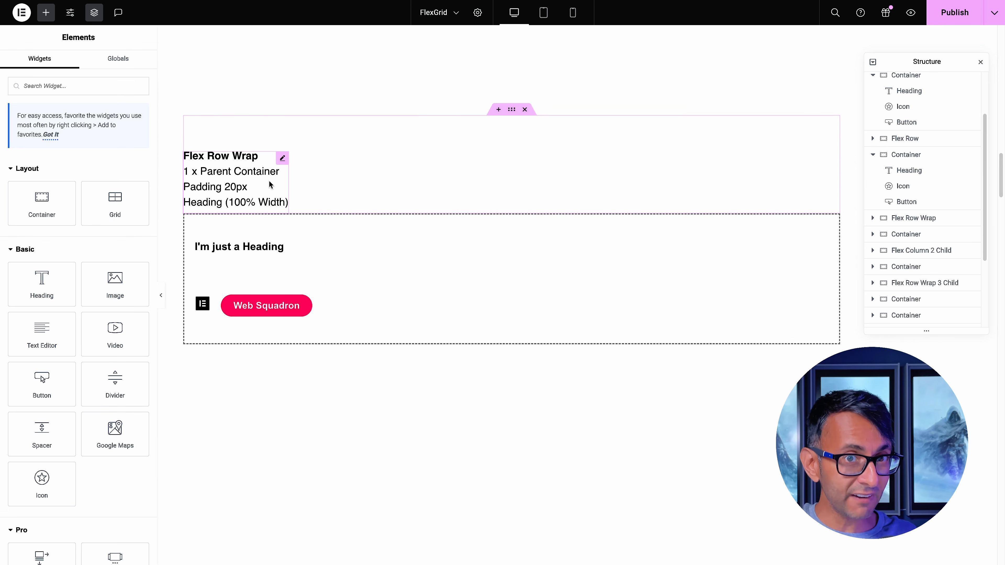
Turn on Wrap for the Flex Row Wrap container and set its heading's width to Full Width (100%)
{"action": "left_click", "coordinate": [512, 210]}
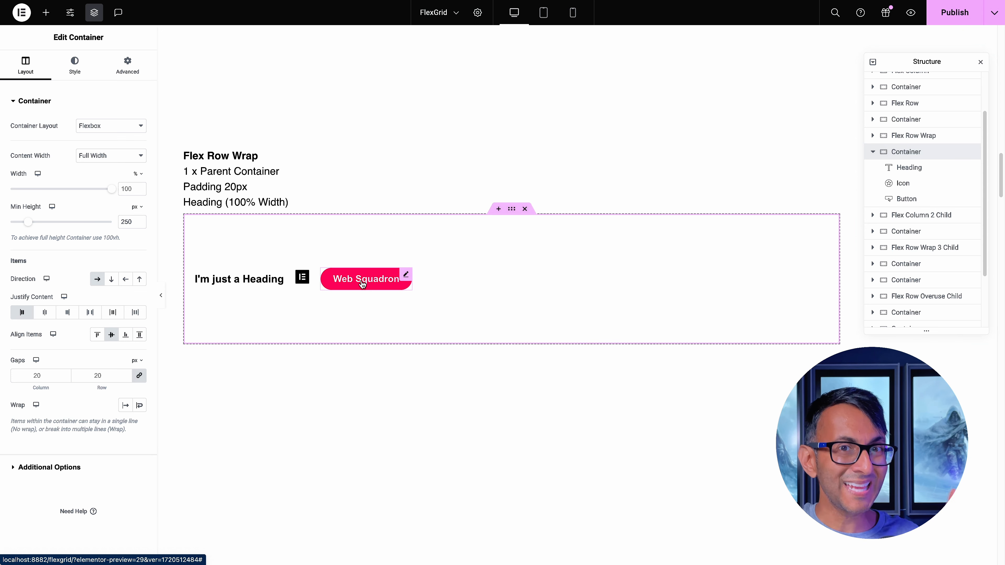
{"action": "left_click", "coordinate": [140, 406]}
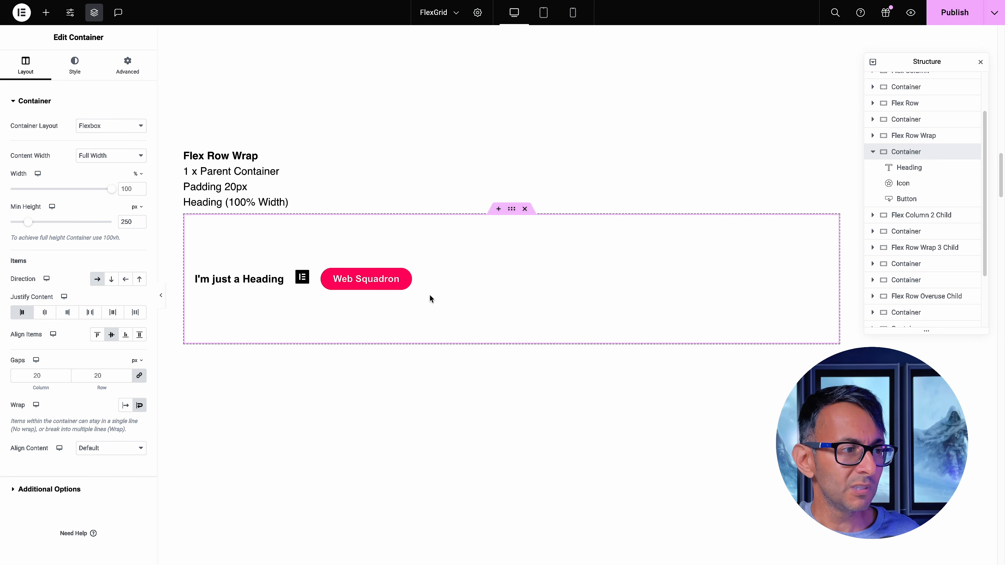
{"action": "left_click", "coordinate": [277, 284]}
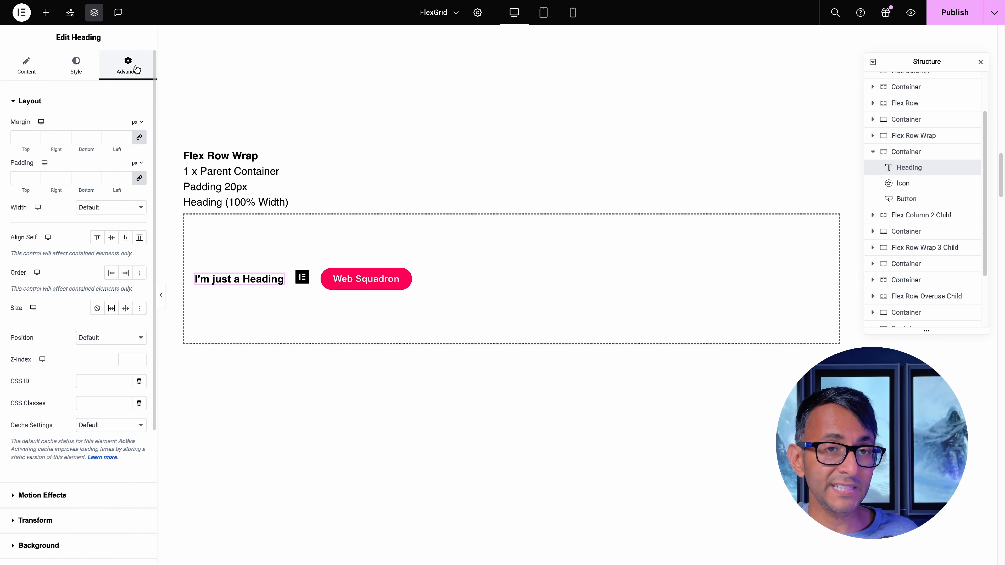
{"action": "left_click", "coordinate": [121, 213]}
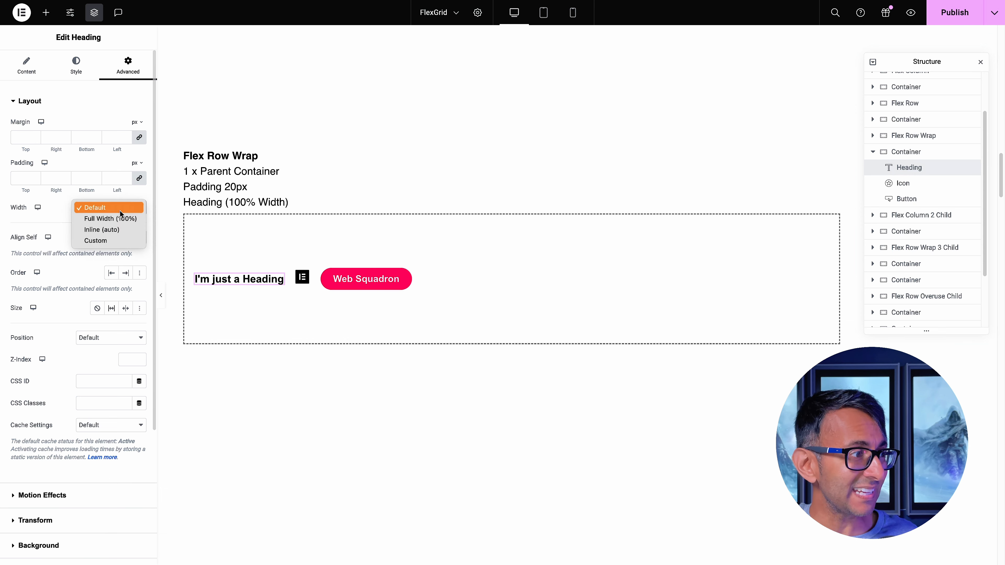
{"action": "left_click", "coordinate": [119, 218]}
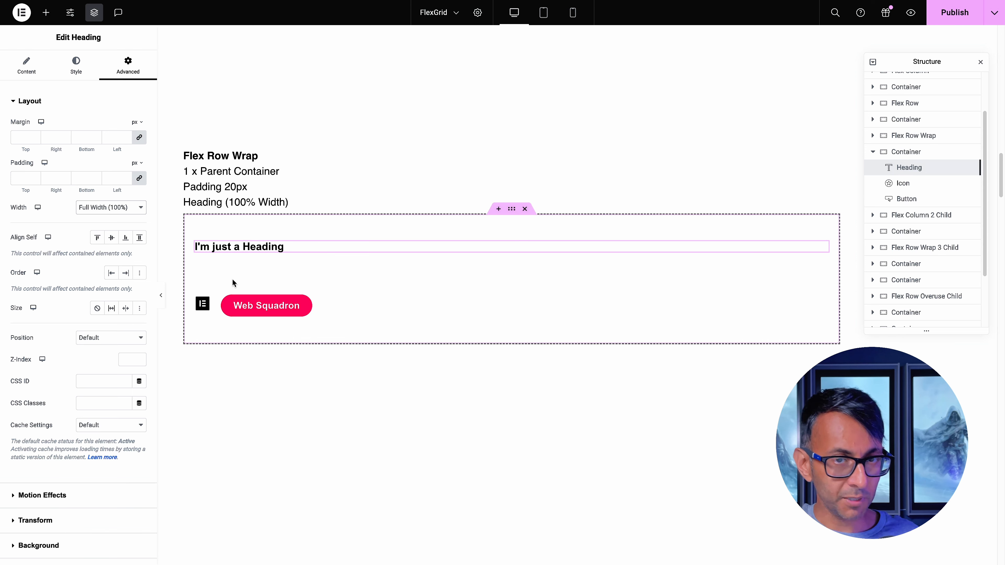
Try custom widths of 86% and 96% on the Flex Row Wrap heading, and return it to Full Width (100%)
{"action": "left_click", "coordinate": [113, 208]}
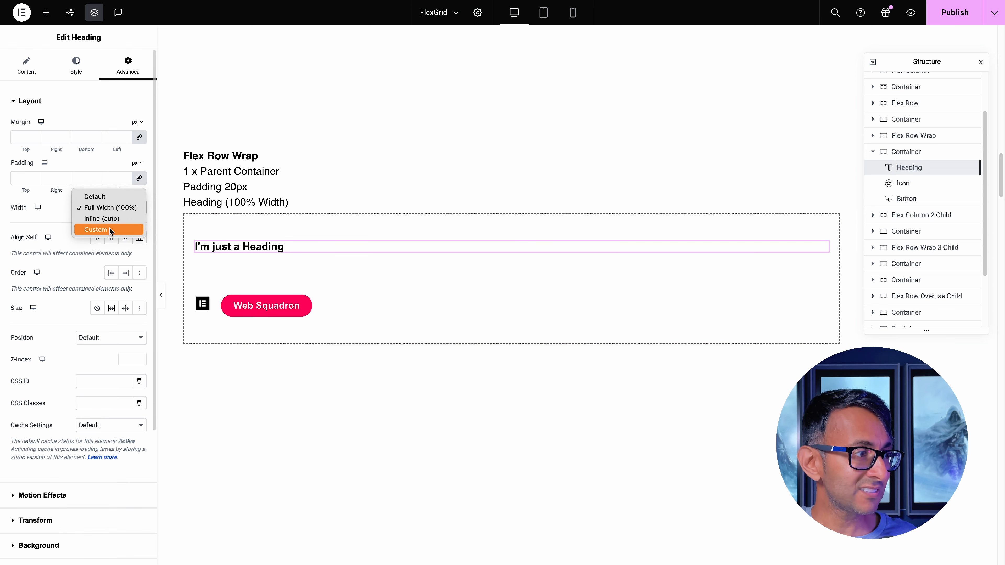
{"action": "left_click", "coordinate": [111, 230]}
{"action": "mouse_move", "coordinate": [108, 239]}
{"action": "left_mouse_down"}
{"action": "mouse_move", "coordinate": [6, 247]}
{"action": "mouse_move", "coordinate": [100, 245]}
{"action": "left_mouse_up"}
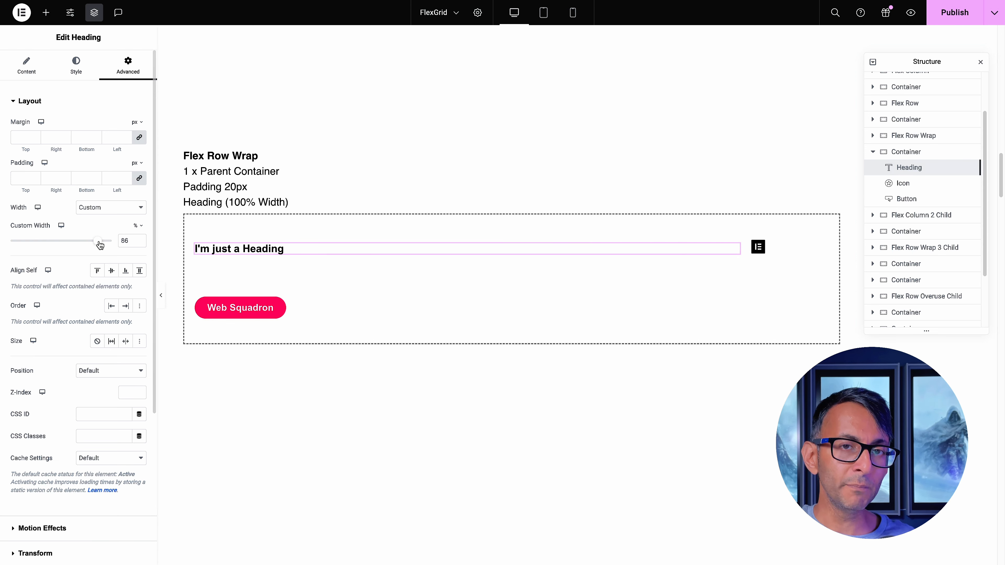
{"action": "left_click_drag", "start_coordinate": [100, 245], "coordinate": [111, 246]}
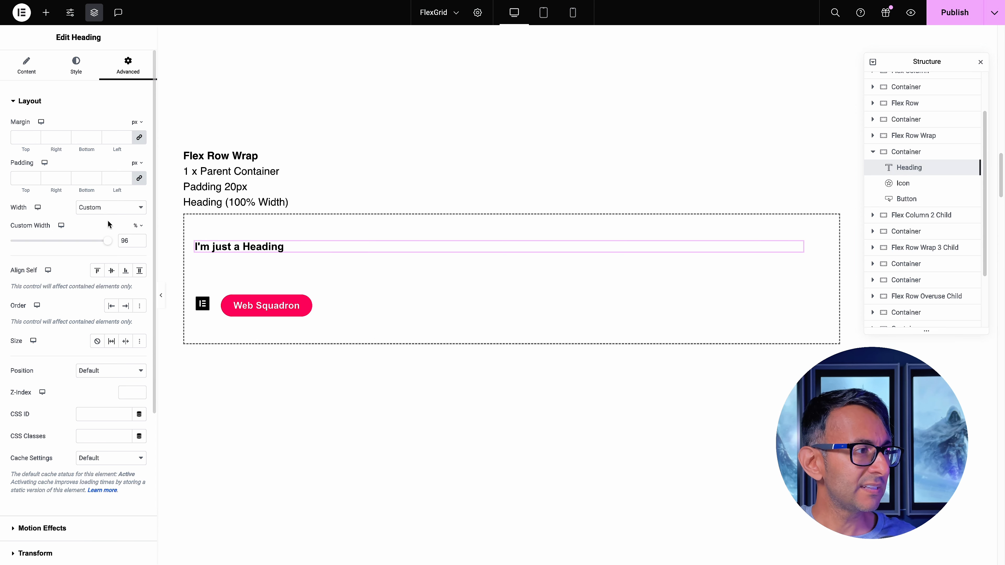
{"action": "left_click", "coordinate": [108, 208]}
{"action": "left_click", "coordinate": [113, 186]}
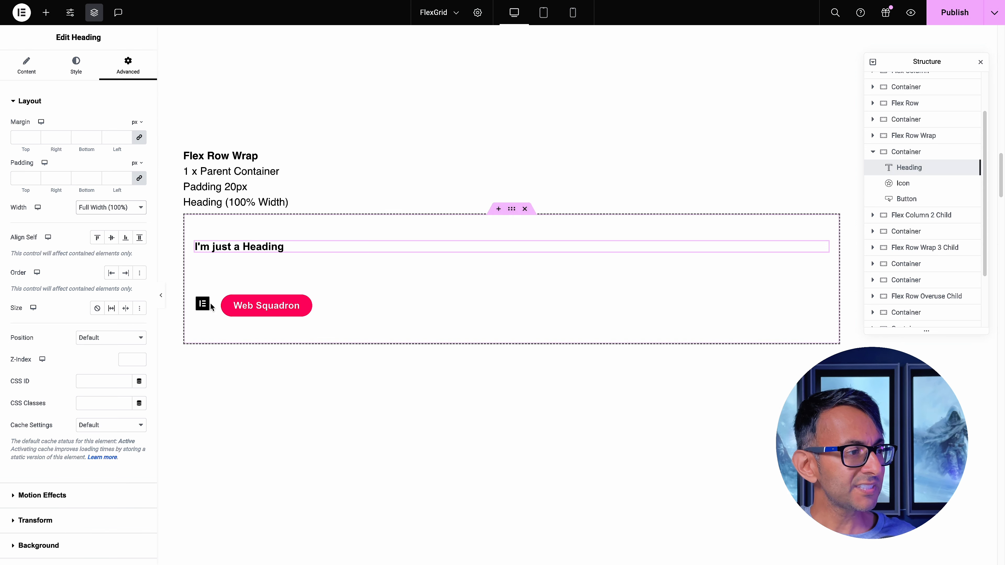
Set the Flex Row Wrap icon's width to Full Width (100%) and align the icon left
{"action": "left_click", "coordinate": [201, 303]}
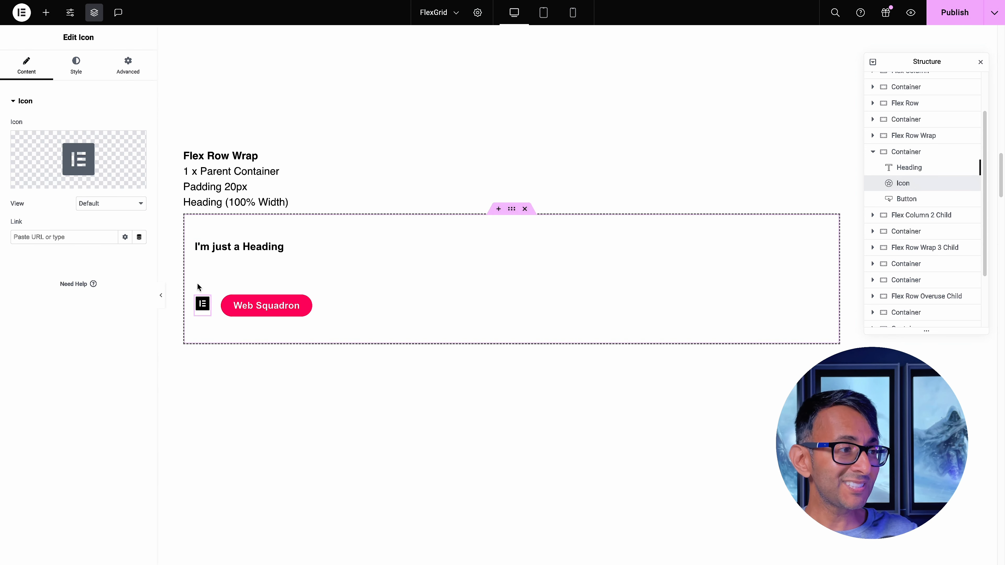
{"action": "mouse_move", "coordinate": [99, 176]}
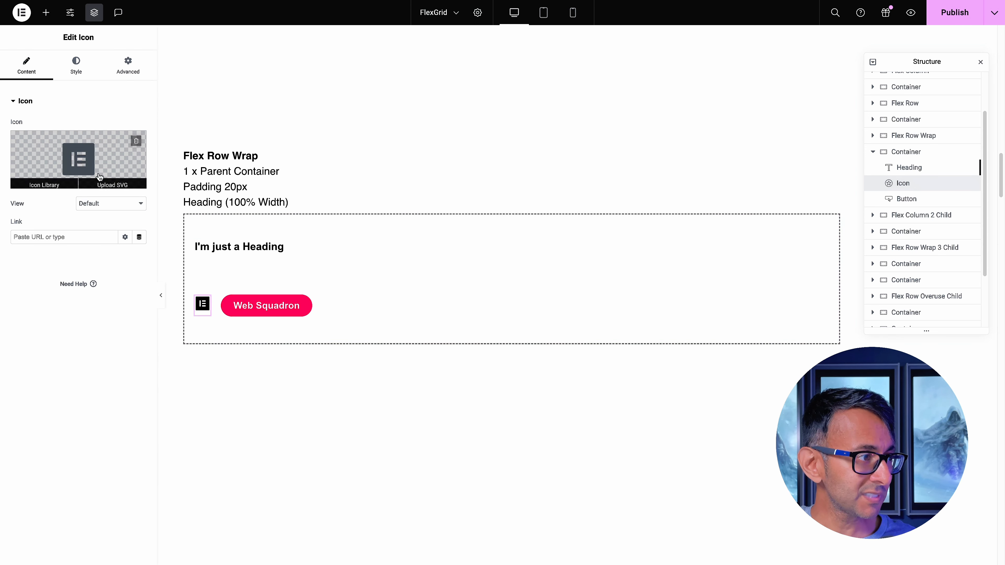
{"action": "left_click", "coordinate": [127, 65]}
{"action": "left_click", "coordinate": [102, 207]}
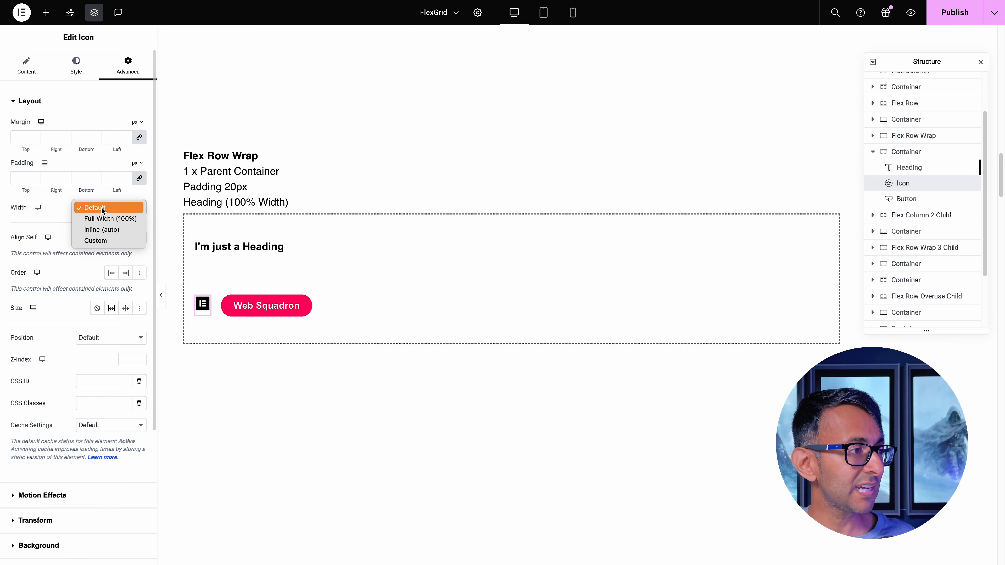
{"action": "left_click", "coordinate": [110, 219]}
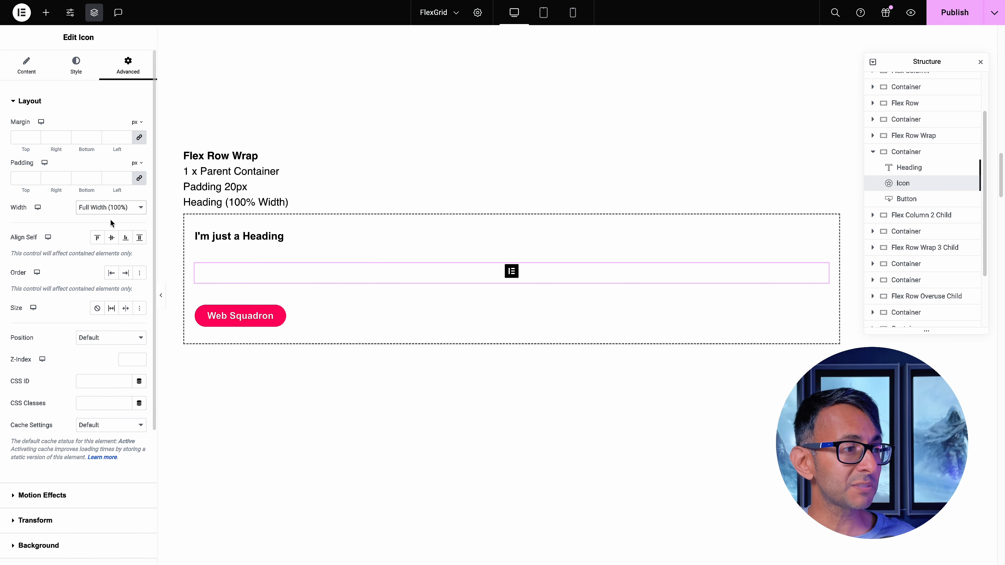
{"action": "left_click", "coordinate": [80, 75]}
{"action": "left_click", "coordinate": [111, 126]}
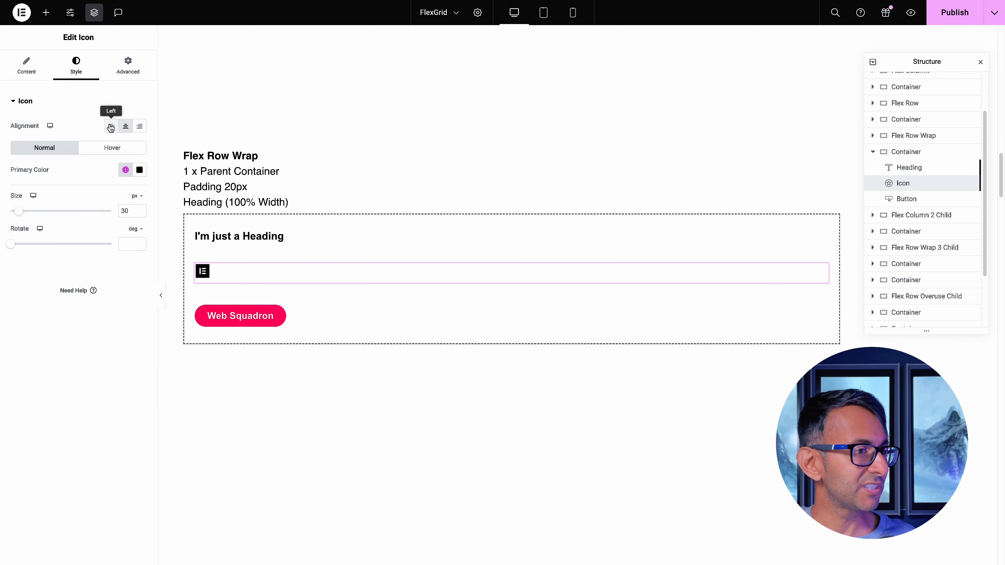
Preview the layout without the editing panel, and set the Flex Row Wrap icon's width back to Default
{"action": "left_click", "coordinate": [128, 66]}
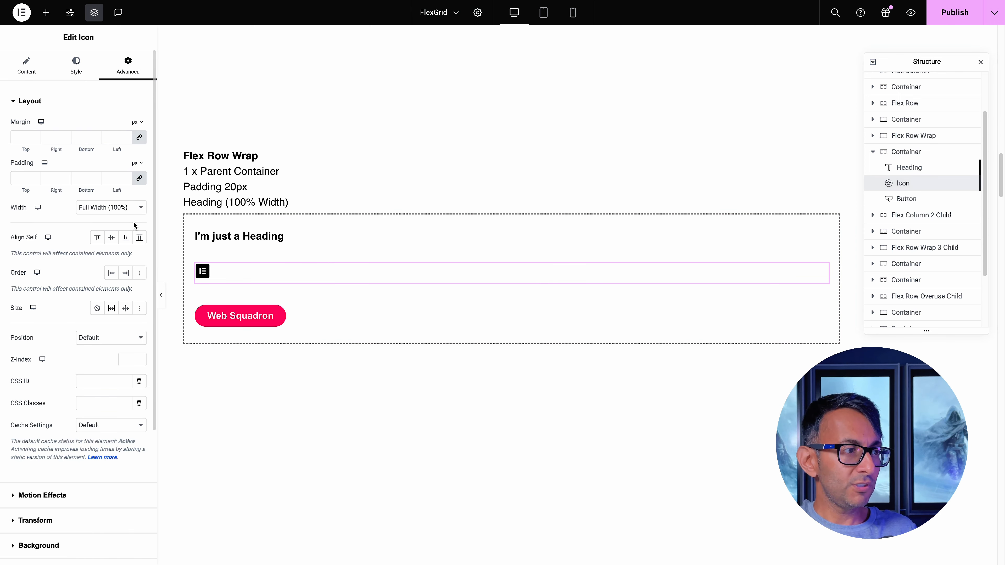
{"action": "left_click", "coordinate": [161, 304]}
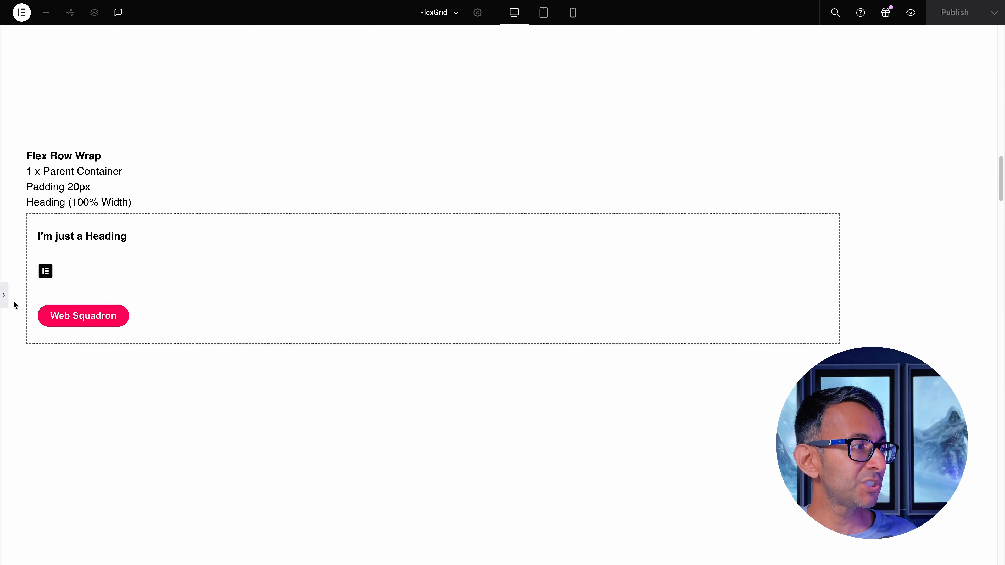
{"action": "left_click", "coordinate": [4, 295]}
{"action": "left_click", "coordinate": [115, 208]}
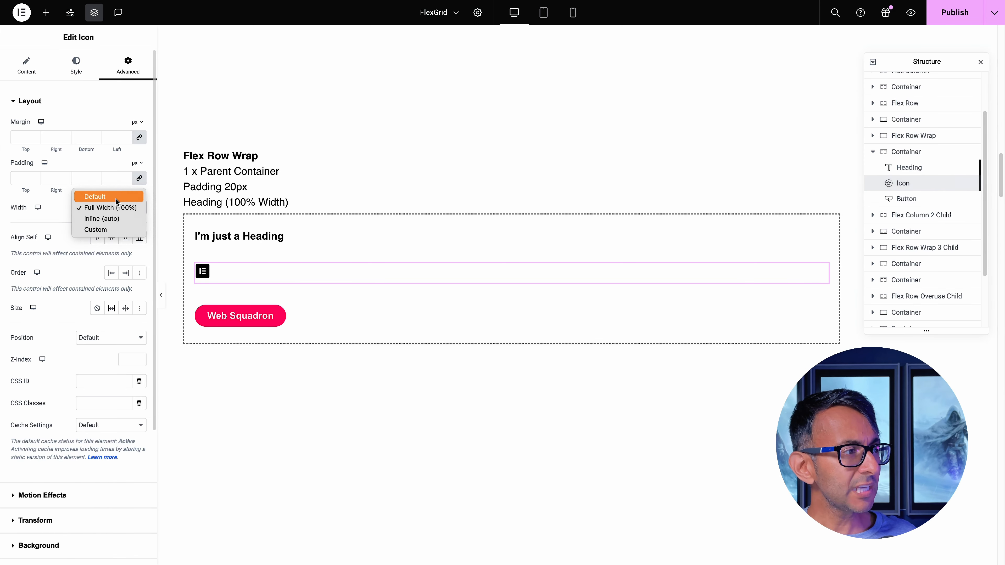
{"action": "left_click", "coordinate": [116, 199]}
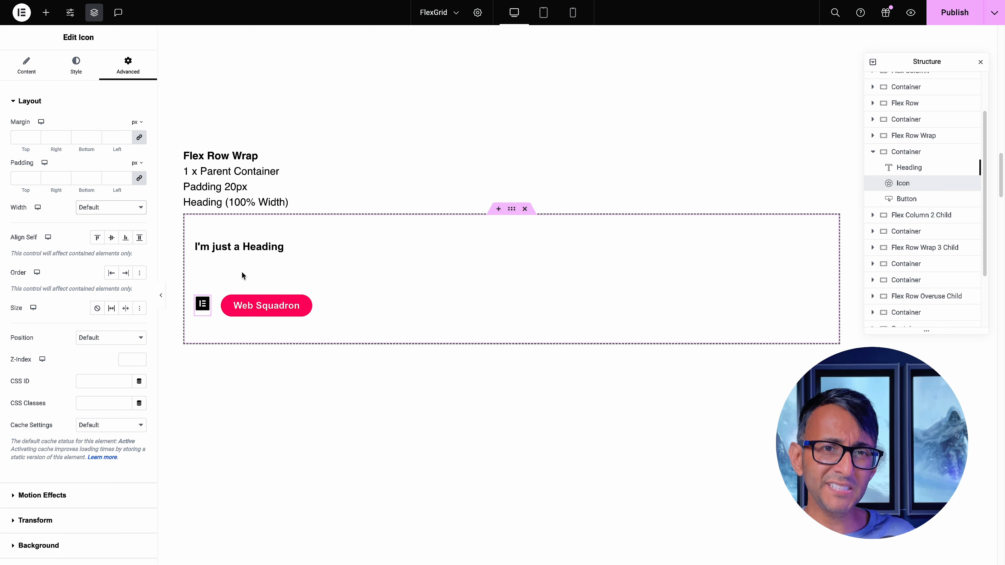
Cycle the Flex Row Wrap container's item alignment through Start, End and Stretch, ending with Center
{"action": "left_click", "coordinate": [510, 211]}
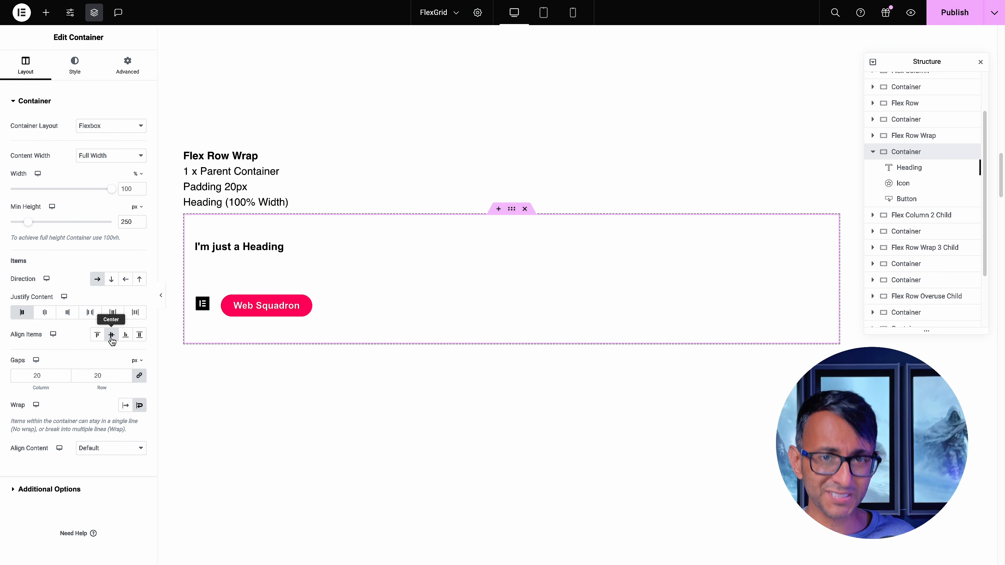
{"action": "left_click", "coordinate": [97, 335]}
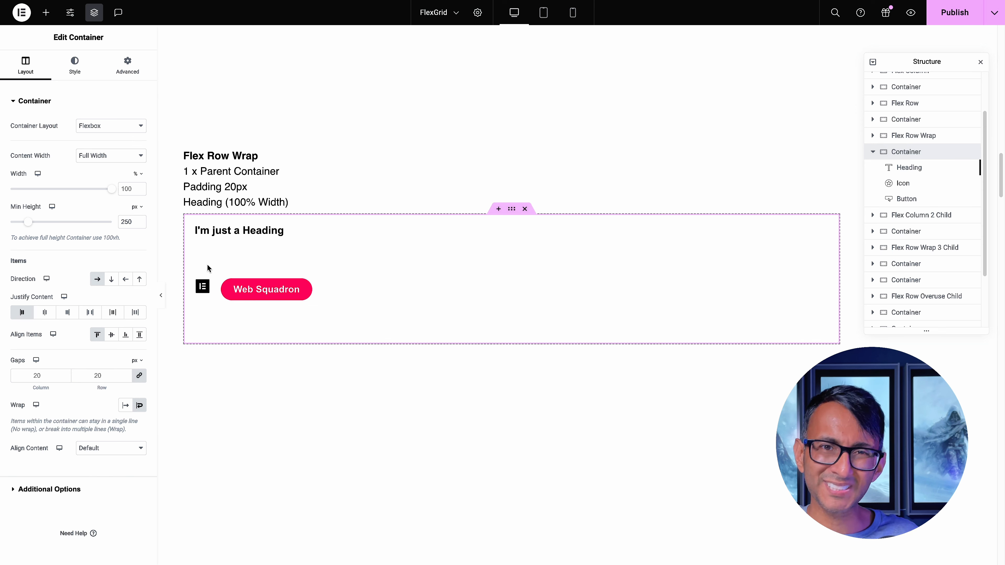
{"action": "left_click", "coordinate": [125, 334]}
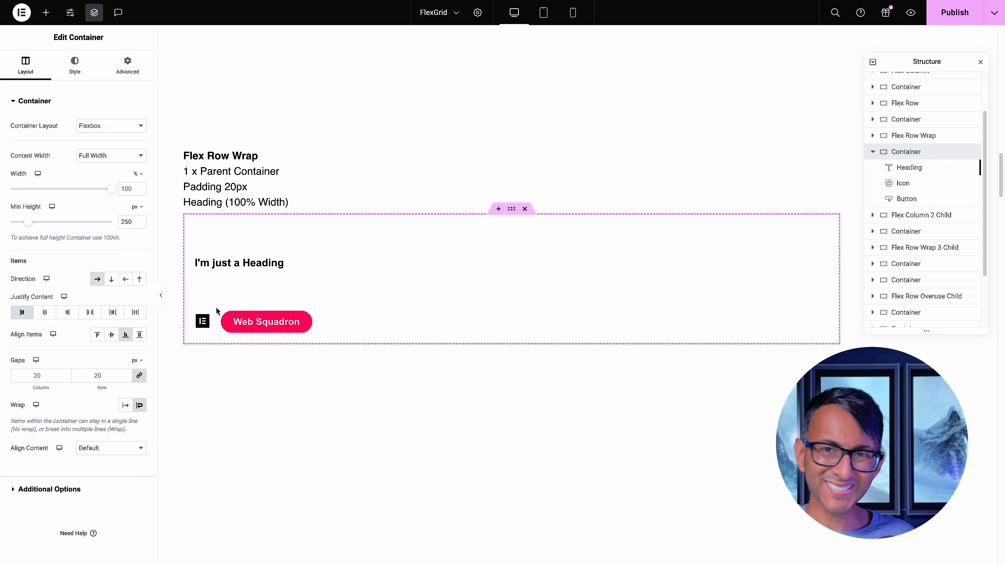
{"action": "left_click", "coordinate": [140, 335]}
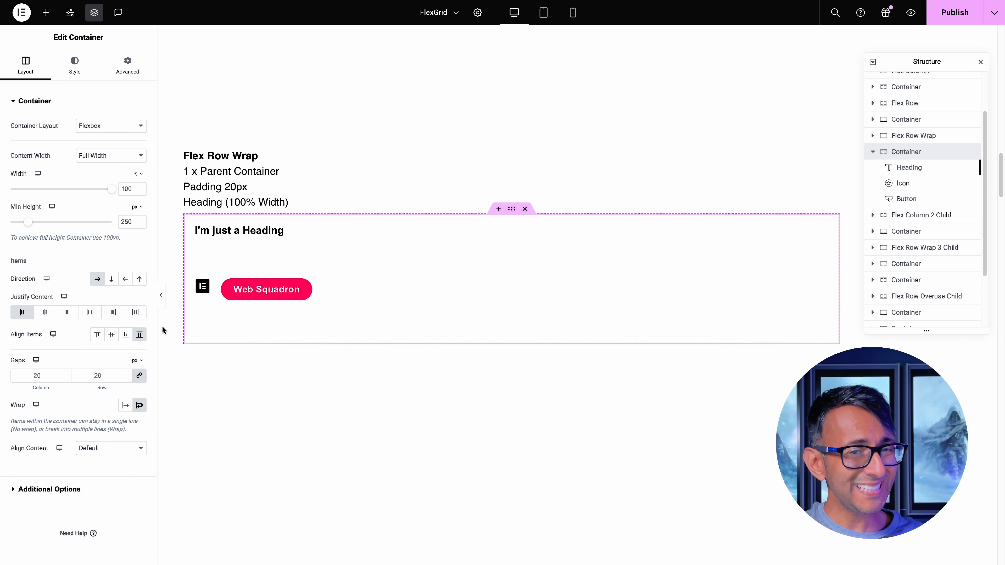
{"action": "left_click", "coordinate": [111, 334]}
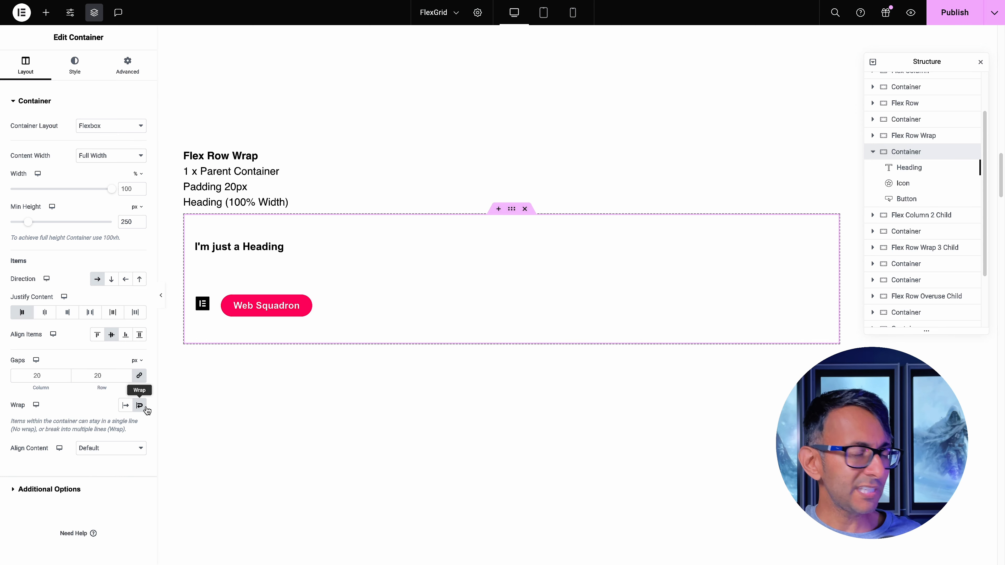
Set the Flex Row Wrap container's Align Content to Center
{"action": "left_click", "coordinate": [120, 449]}
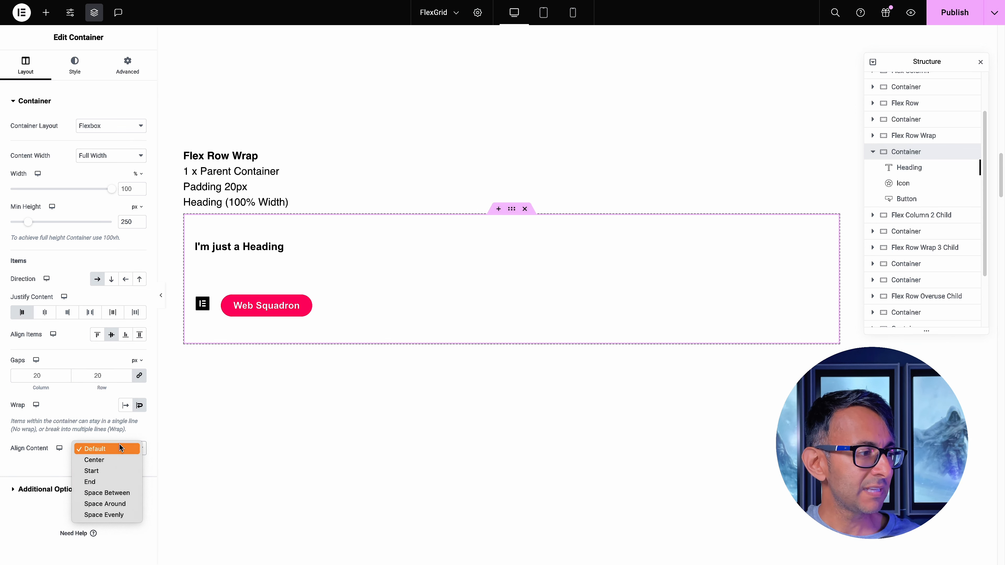
{"action": "left_click", "coordinate": [120, 460]}
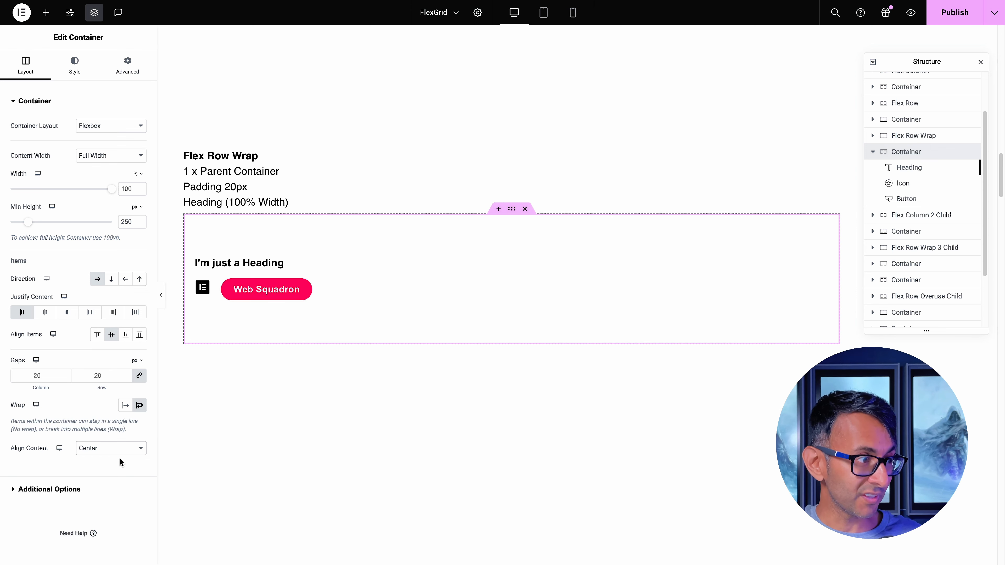
Set the Flex Row Wrap container's Align Content to Start, and try its item alignment at Start and End before returning to Center
{"action": "left_click", "coordinate": [122, 450]}
{"action": "left_click", "coordinate": [112, 460]}
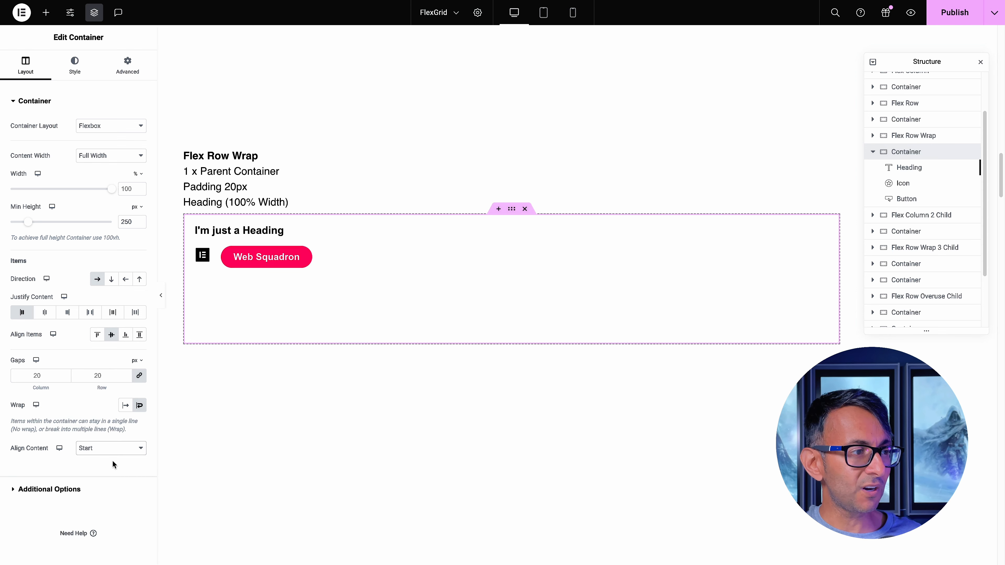
{"action": "left_click", "coordinate": [97, 337]}
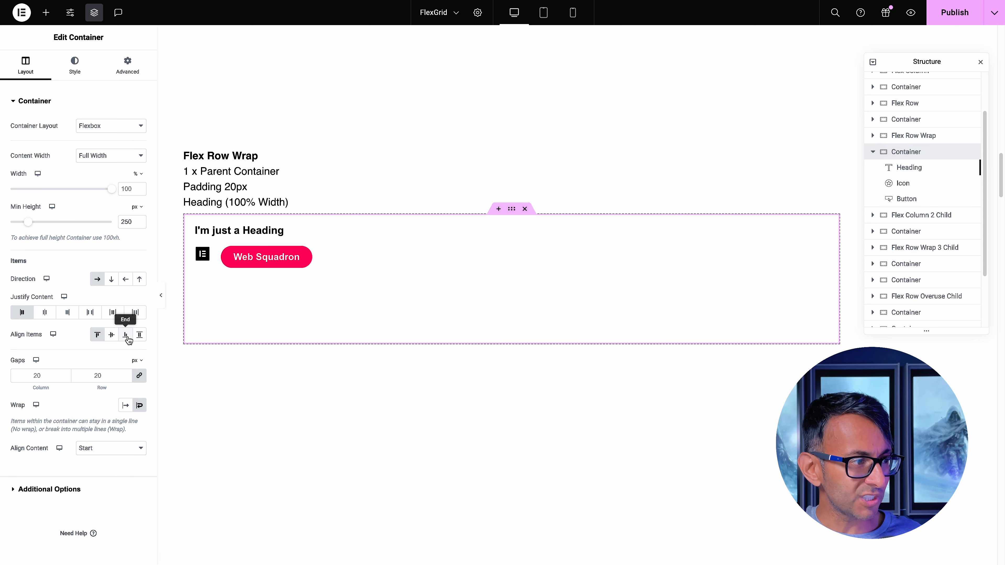
{"action": "left_click", "coordinate": [128, 339]}
{"action": "left_click", "coordinate": [112, 335]}
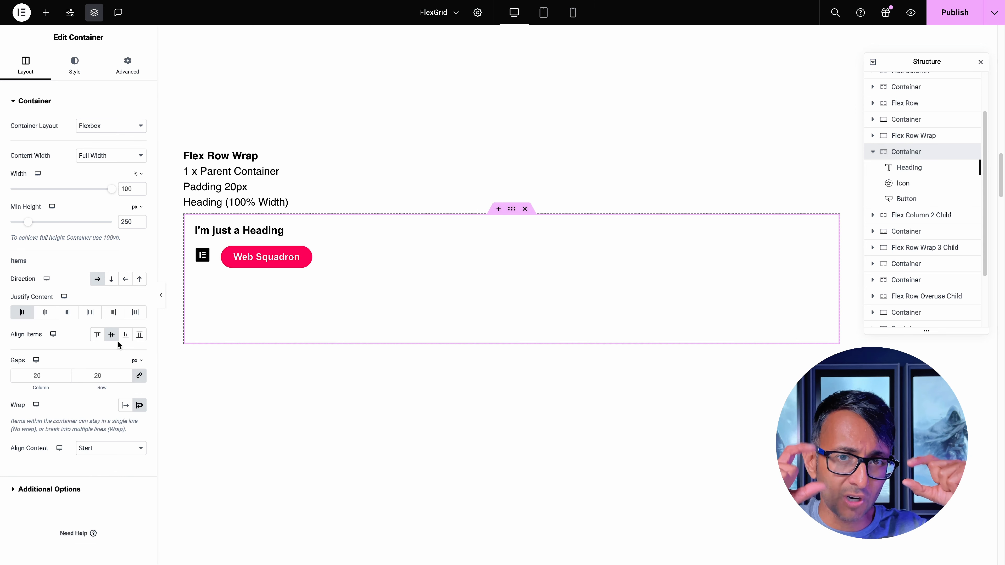
Cycle the Flex Row Wrap container's Align Content through End, Space Between, Space Around and Space Evenly, ending with Center
{"action": "left_click", "coordinate": [115, 449]}
{"action": "left_click", "coordinate": [118, 458]}
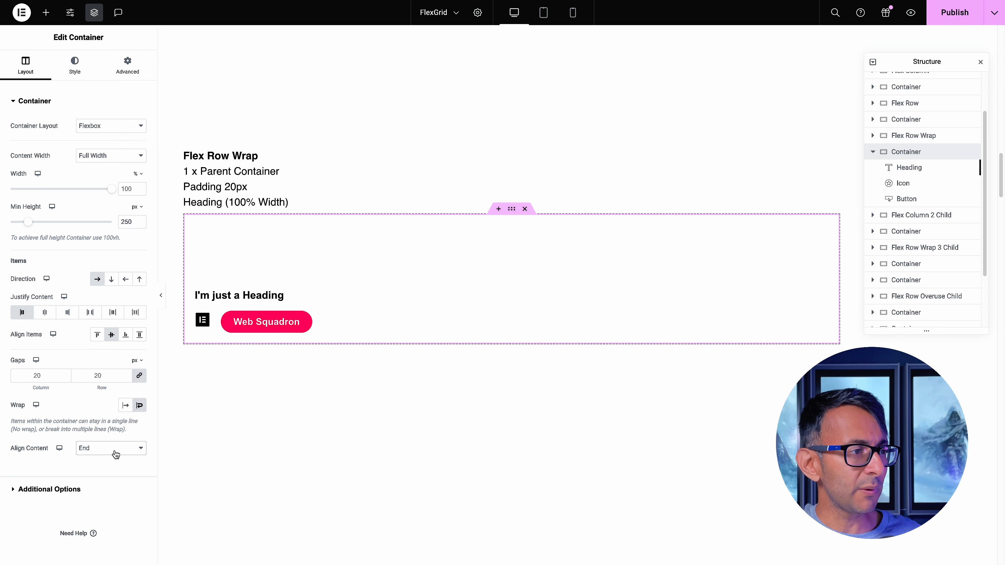
{"action": "left_click", "coordinate": [114, 452]}
{"action": "left_click", "coordinate": [116, 459]}
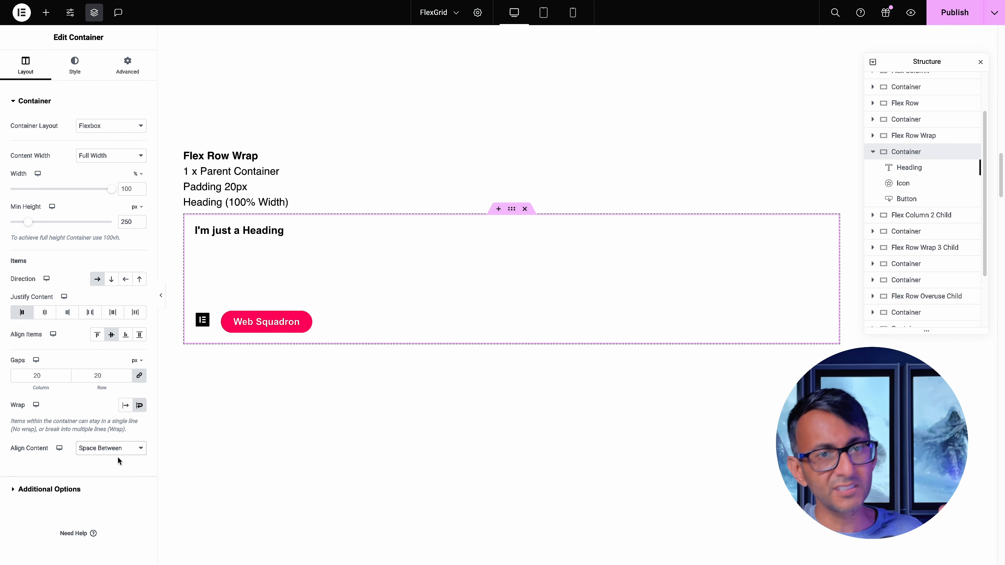
{"action": "left_click", "coordinate": [119, 450]}
{"action": "left_click", "coordinate": [121, 459]}
{"action": "left_click", "coordinate": [125, 448]}
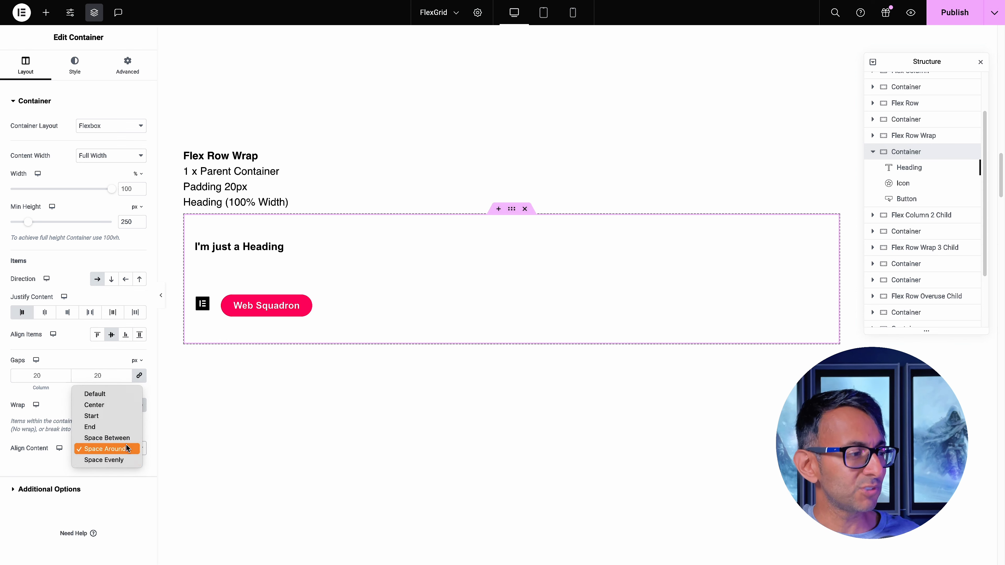
{"action": "left_click", "coordinate": [124, 461]}
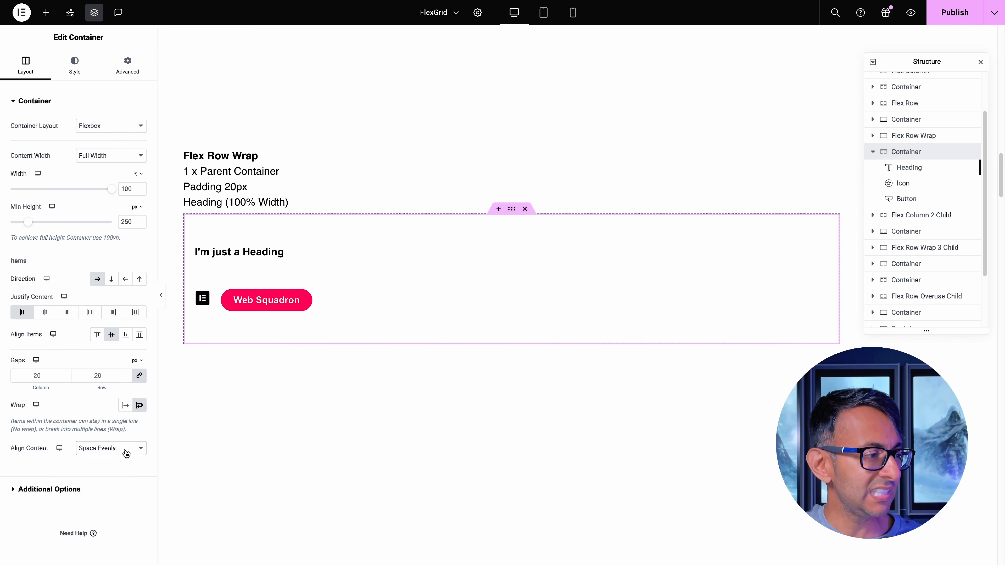
{"action": "left_click", "coordinate": [124, 450]}
{"action": "left_click", "coordinate": [118, 395]}
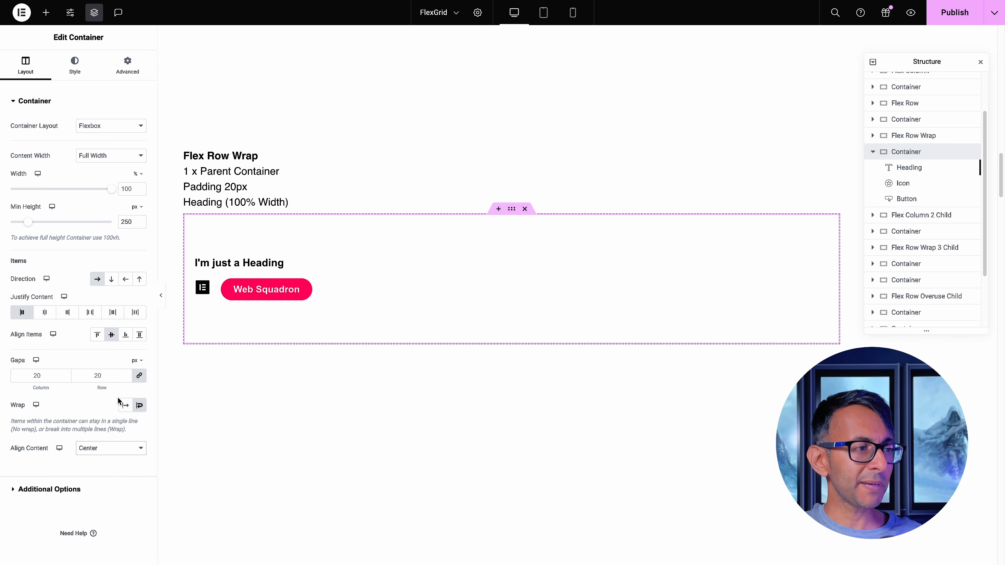
Set the width of the icon in the Flex Row Wrap container to Full Width (100%)
{"action": "left_click", "coordinate": [203, 288]}
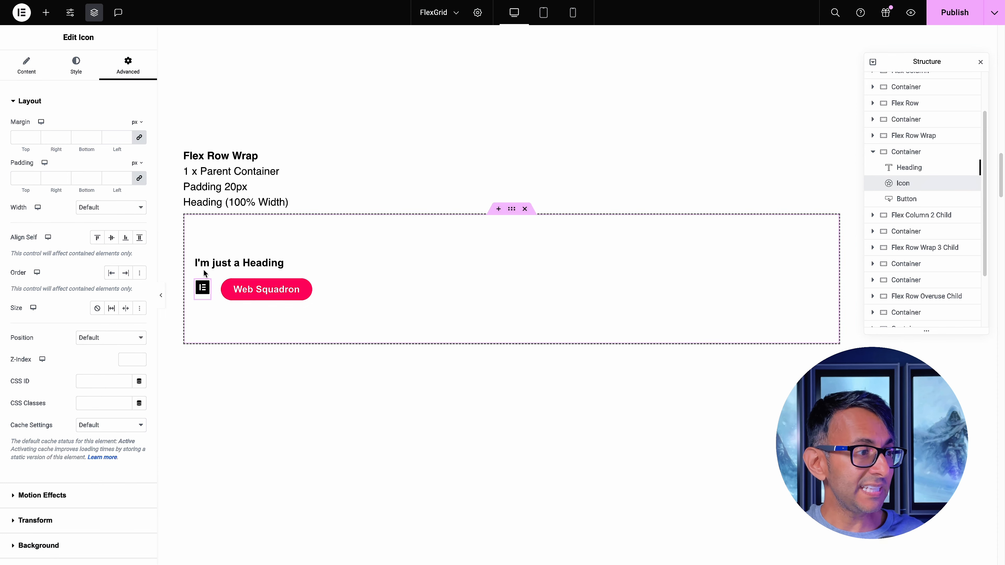
{"action": "left_click", "coordinate": [102, 206]}
{"action": "left_click", "coordinate": [107, 218]}
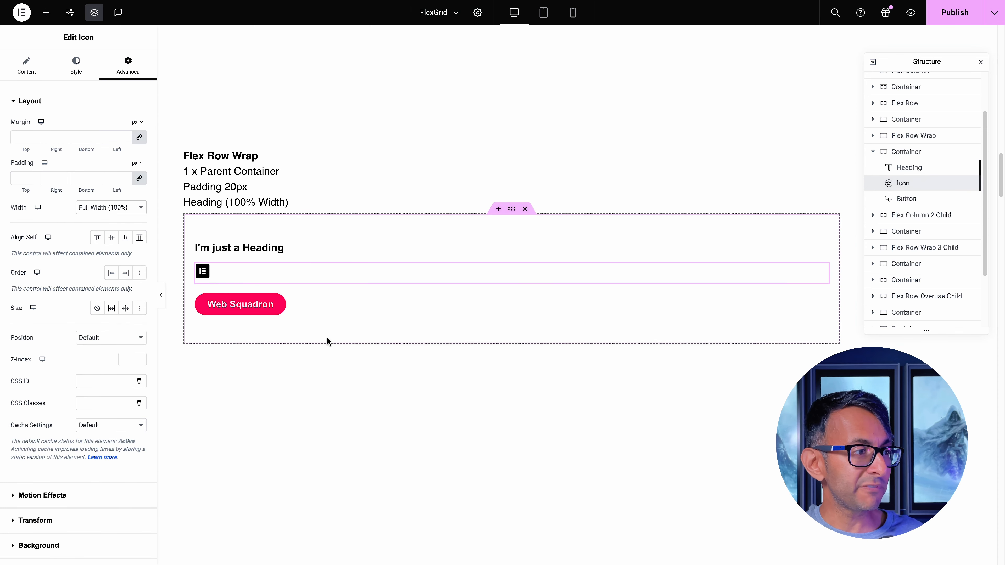
Compare the Flex Row Wrap layout with the Flex Column and Flex Row examples without the editing panel, and restore the panel
{"action": "left_click", "coordinate": [161, 296]}
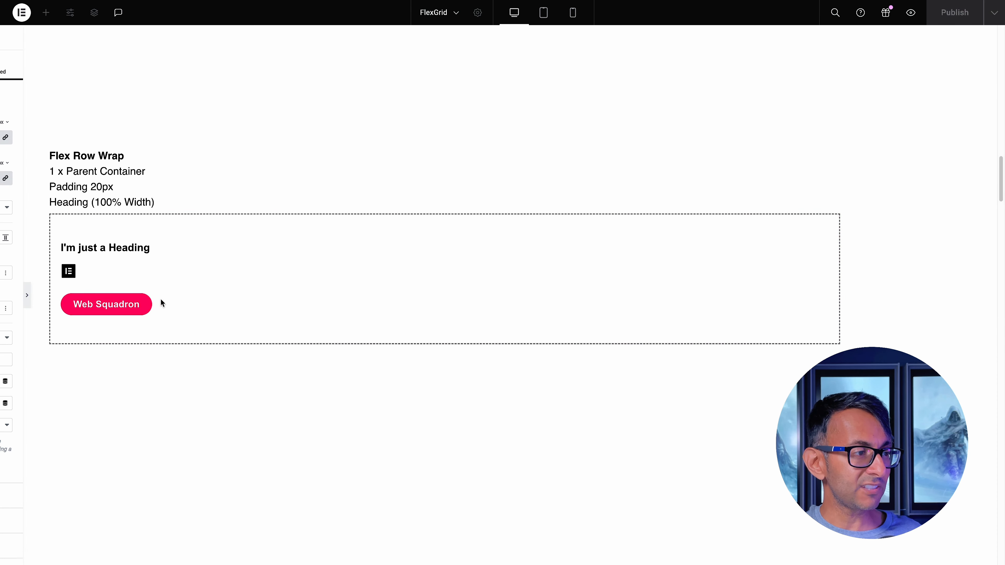
{"action": "scroll", "coordinate": [205, 333], "scroll_direction": "up", "scroll_amount": 15}
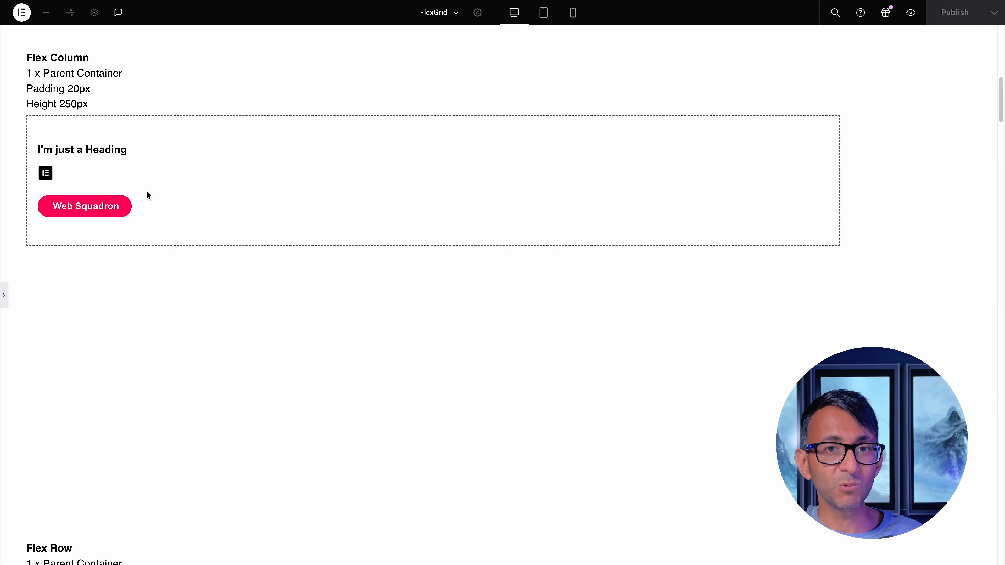
{"action": "scroll", "coordinate": [148, 192], "scroll_direction": "down", "scroll_amount": 3}
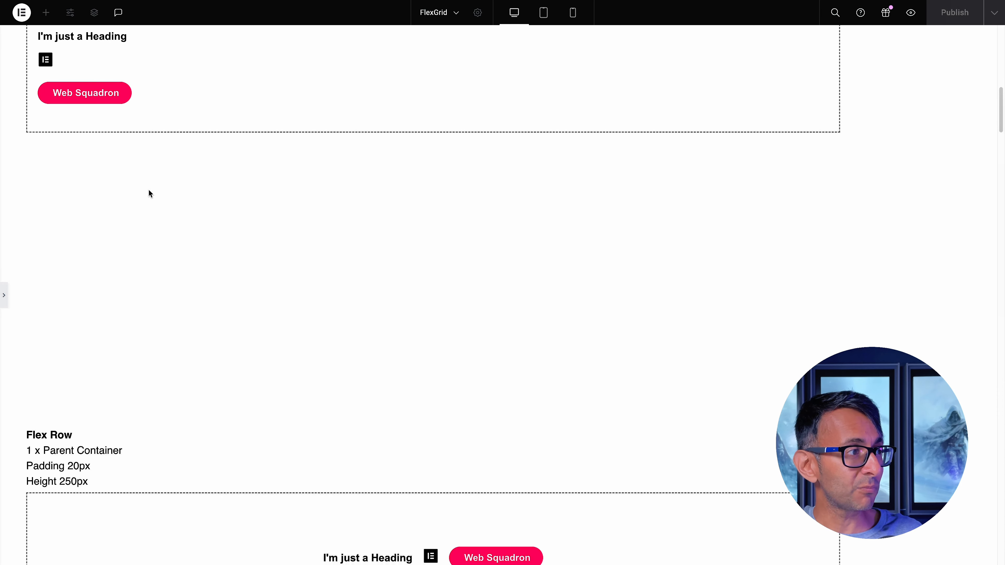
{"action": "scroll", "coordinate": [151, 193], "scroll_direction": "down", "scroll_amount": 20}
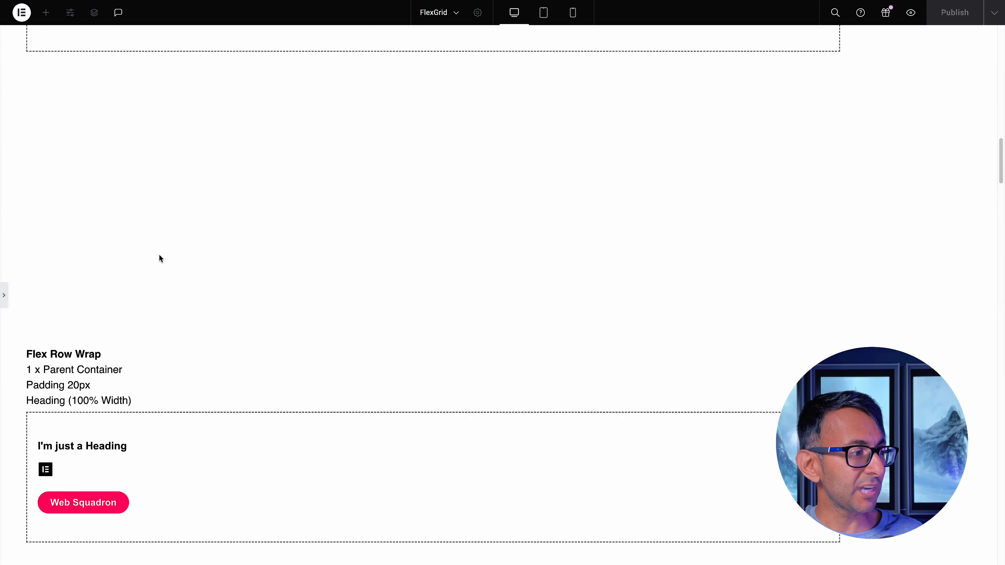
{"action": "scroll", "coordinate": [160, 258], "scroll_direction": "up", "scroll_amount": 1}
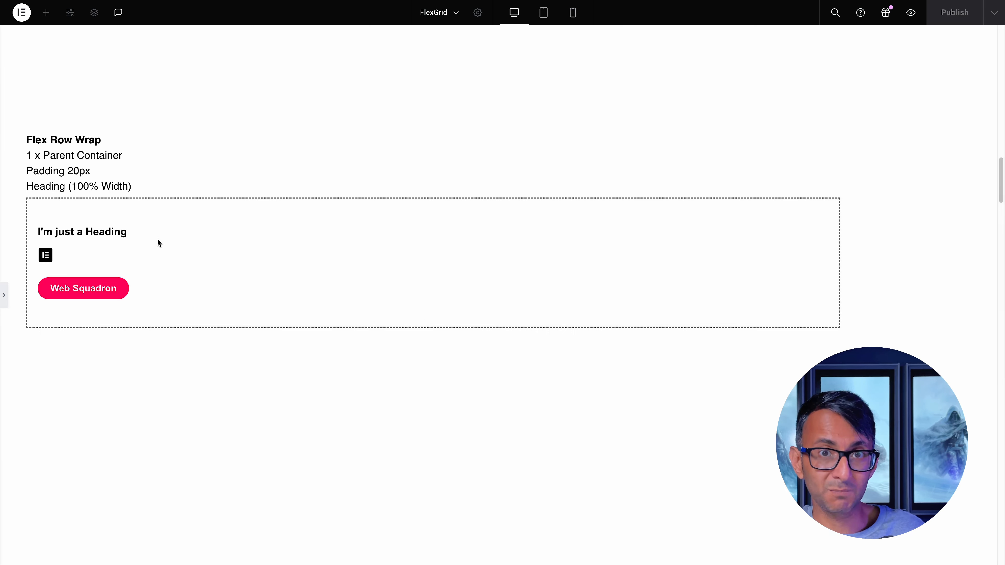
{"action": "left_click", "coordinate": [5, 299]}
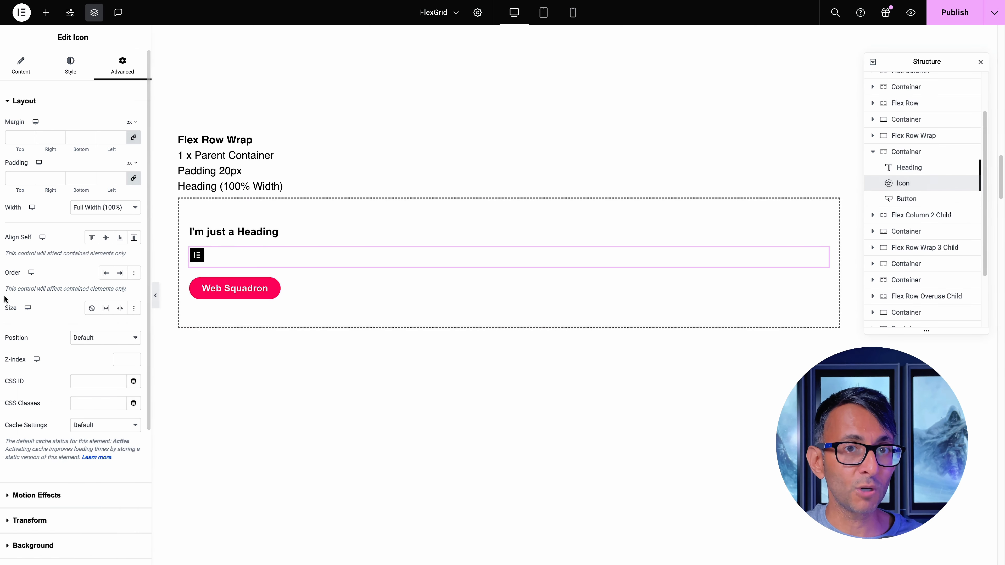
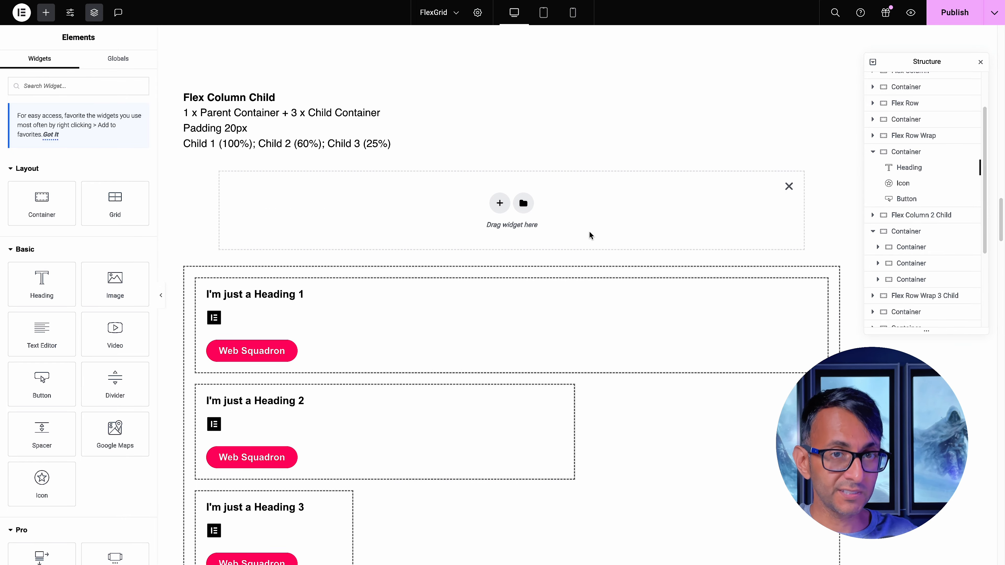
Insert a flexbox structure with two equal columns between the Flex Column Child description and its example
{"action": "left_click", "coordinate": [499, 203]}
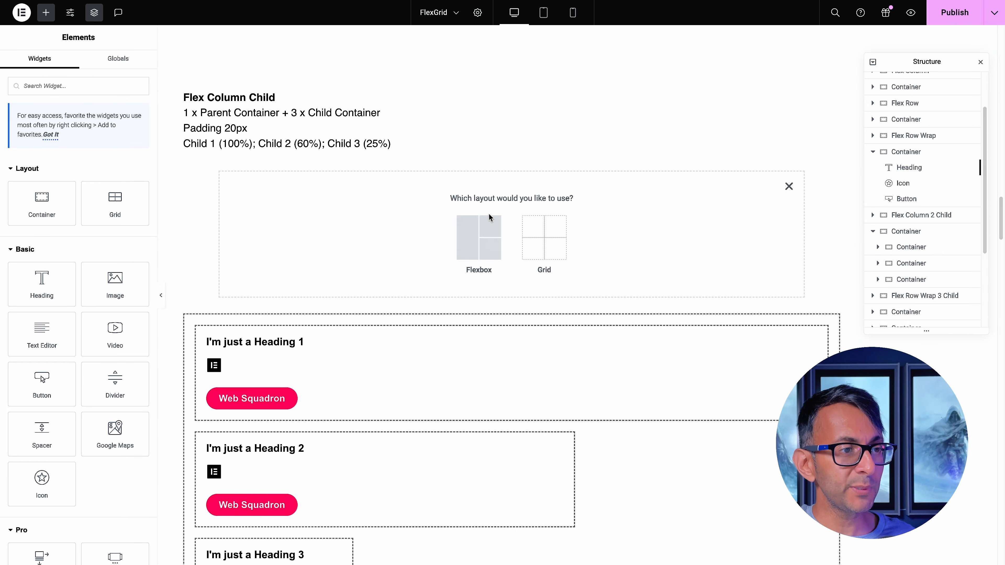
{"action": "left_click", "coordinate": [477, 233]}
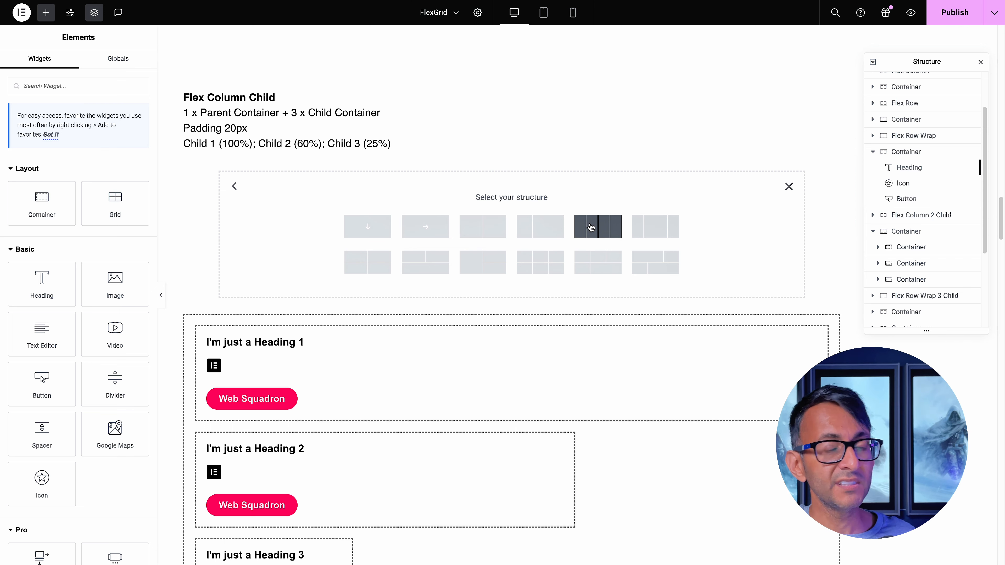
{"action": "left_click", "coordinate": [483, 227]}
Try the Boxed content width on the new structure's first child container, and return it to Full Width
{"action": "left_click", "coordinate": [220, 191]}
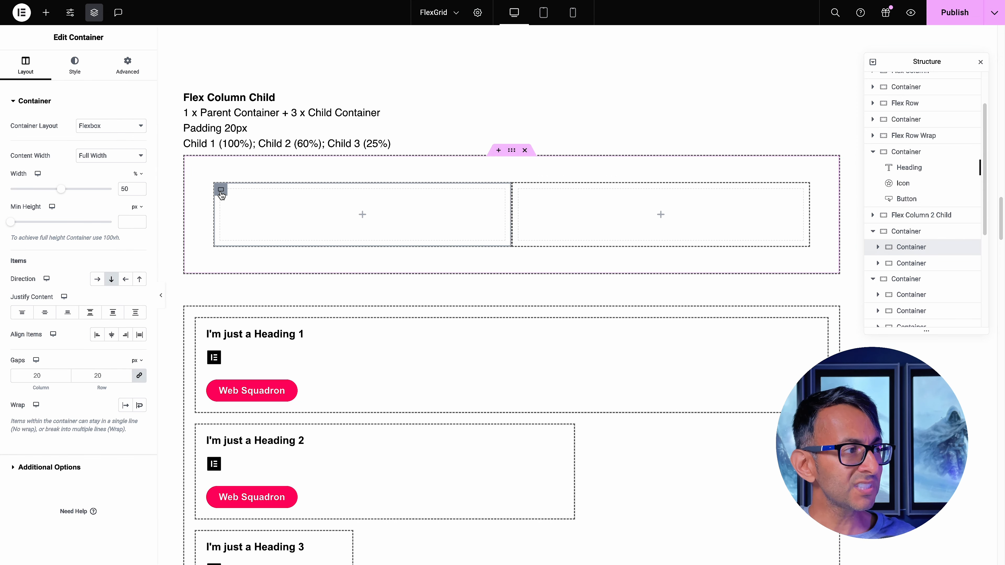
{"action": "left_click", "coordinate": [114, 159]}
{"action": "left_click", "coordinate": [110, 139]}
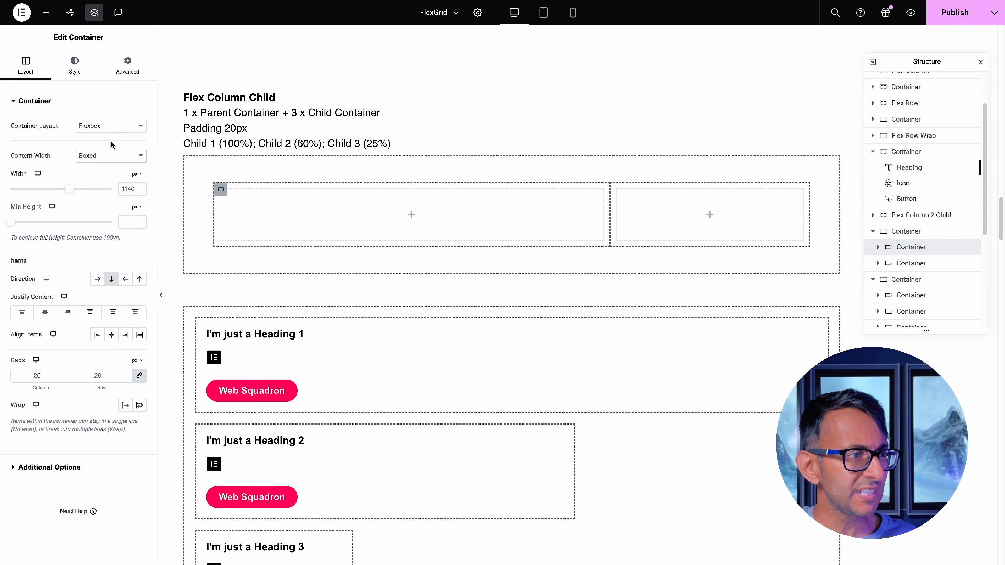
{"action": "left_click", "coordinate": [111, 156]}
{"action": "left_click", "coordinate": [111, 164]}
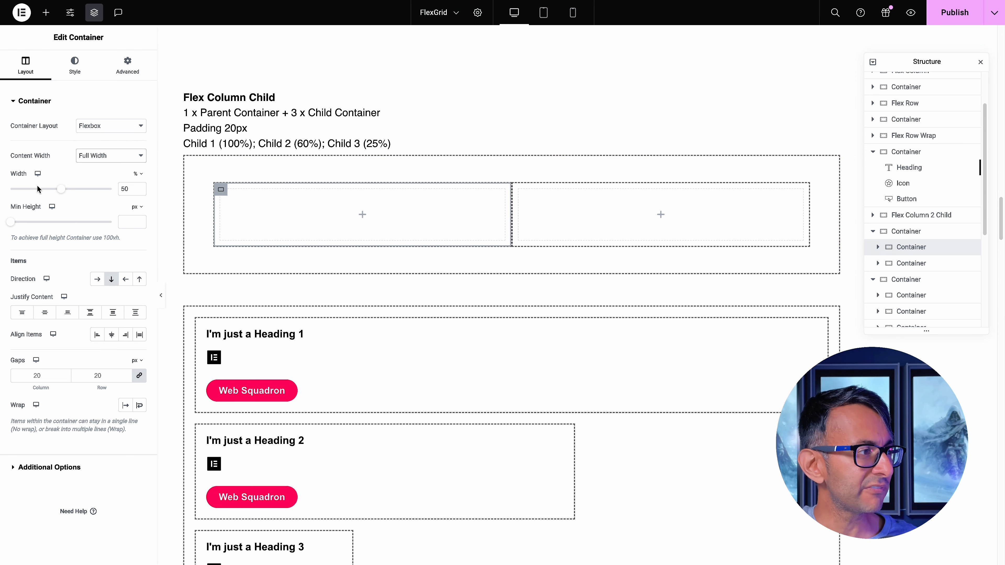
Set the first child container's width to 35%, and the second child's width to 65%, then 20%
{"action": "mouse_move", "coordinate": [60, 189]}
{"action": "left_mouse_down"}
{"action": "mouse_move", "coordinate": [38, 189]}
{"action": "mouse_move", "coordinate": [46, 189]}
{"action": "left_mouse_up"}
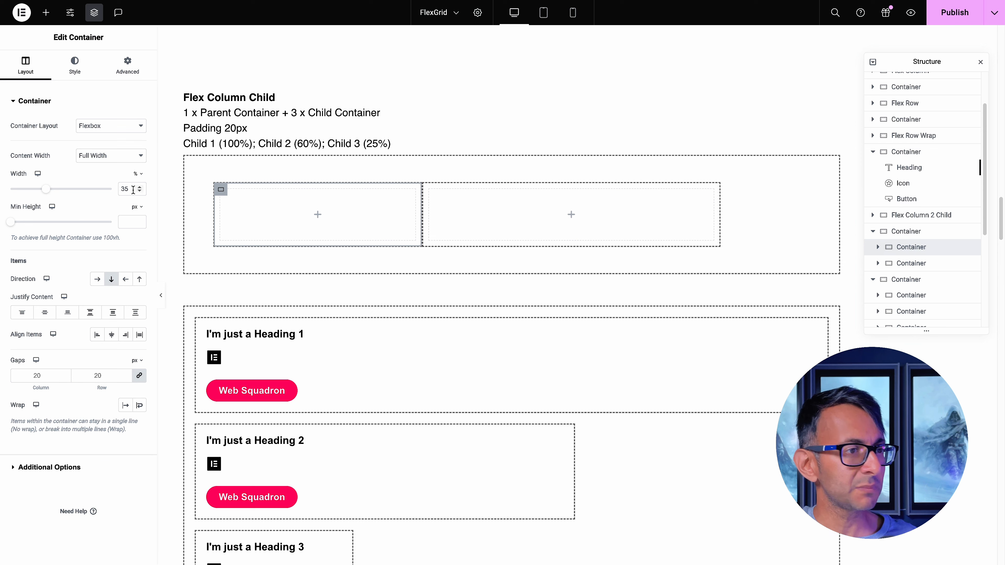
{"action": "left_click", "coordinate": [429, 190]}
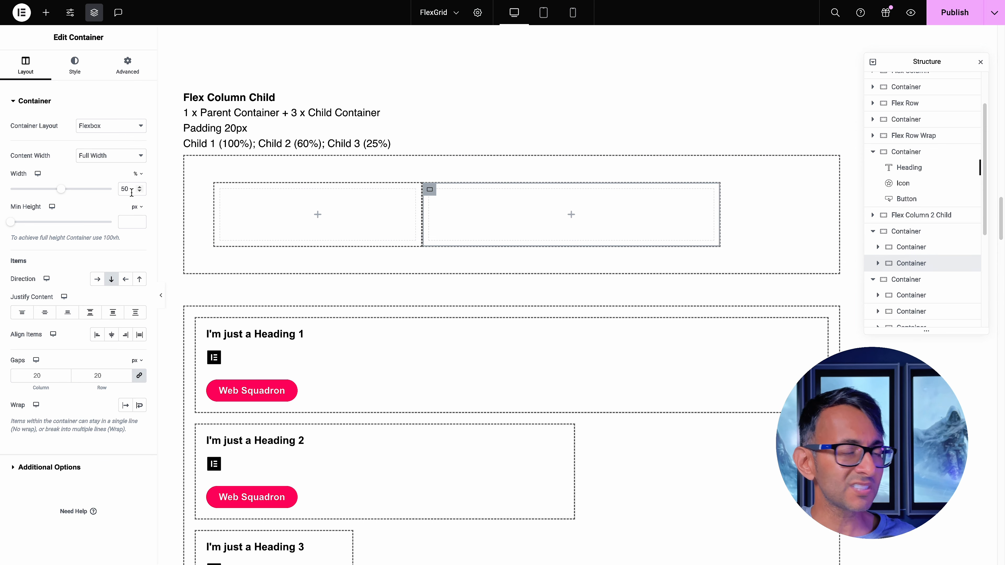
{"action": "left_click_drag", "start_coordinate": [131, 191], "coordinate": [117, 191]}
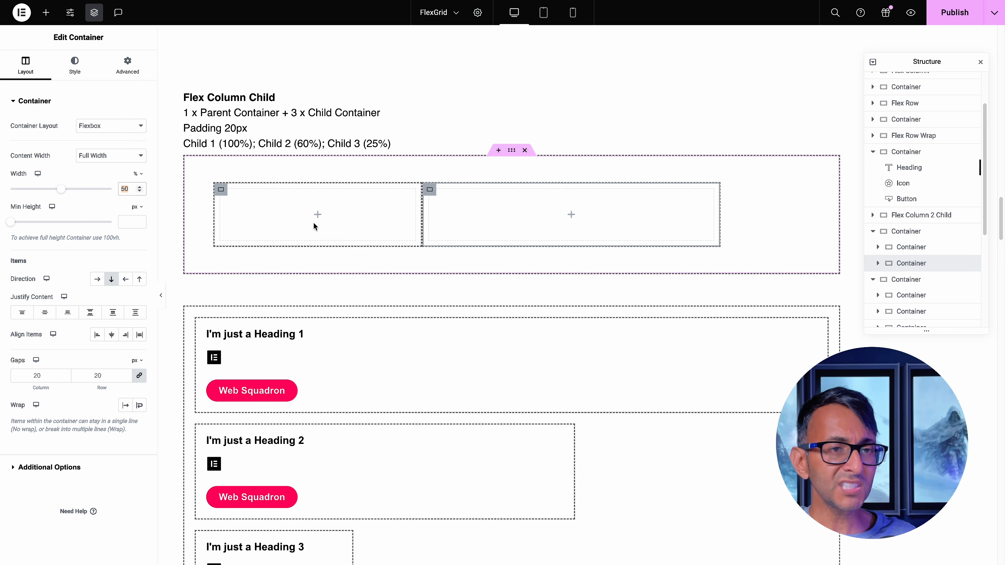
{"action": "type", "text": "65"}
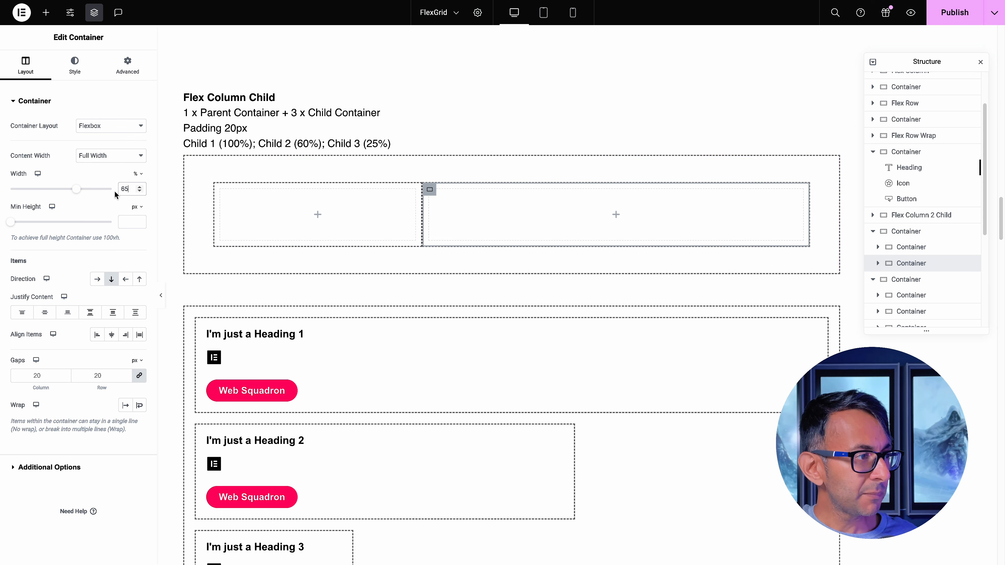
{"action": "left_click_drag", "start_coordinate": [126, 189], "coordinate": [113, 193]}
{"action": "type", "text": "20"}
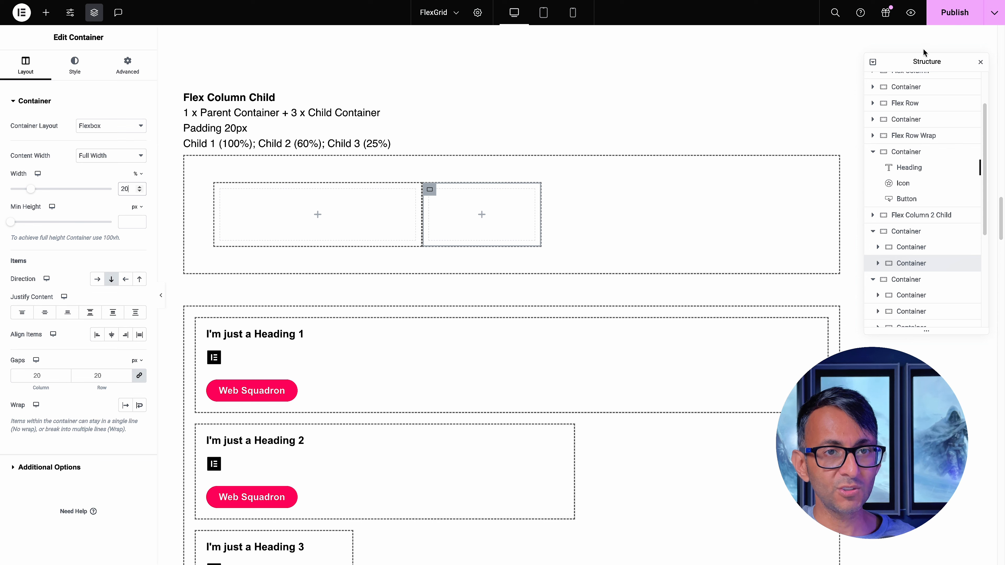
Rename the new structure's outer container as "Parent Container" in the page structure
{"action": "left_click_drag", "start_coordinate": [935, 61], "coordinate": [907, 42]}
{"action": "left_click", "coordinate": [884, 212]}
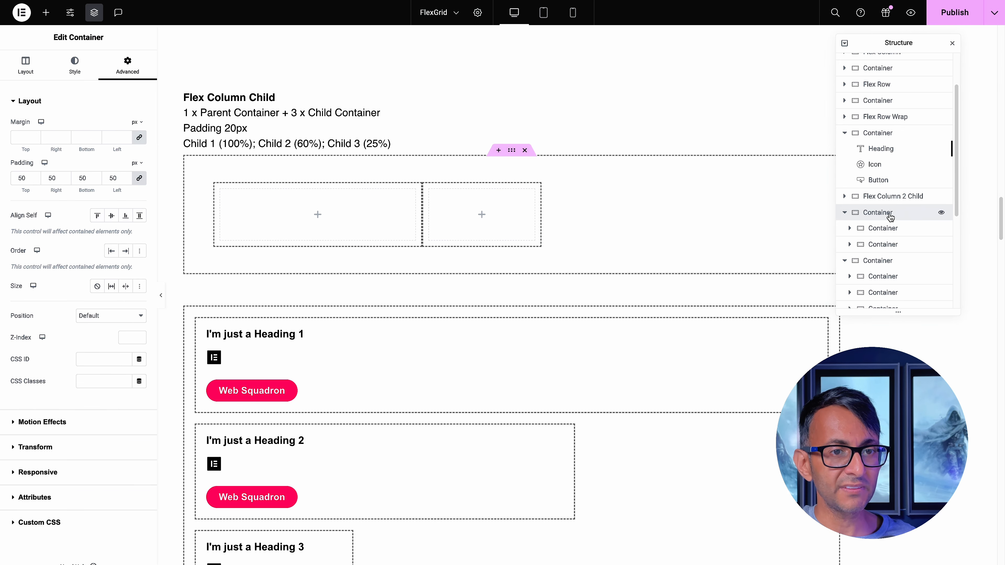
{"action": "left_click", "coordinate": [893, 229]}
{"action": "left_click", "coordinate": [894, 244]}
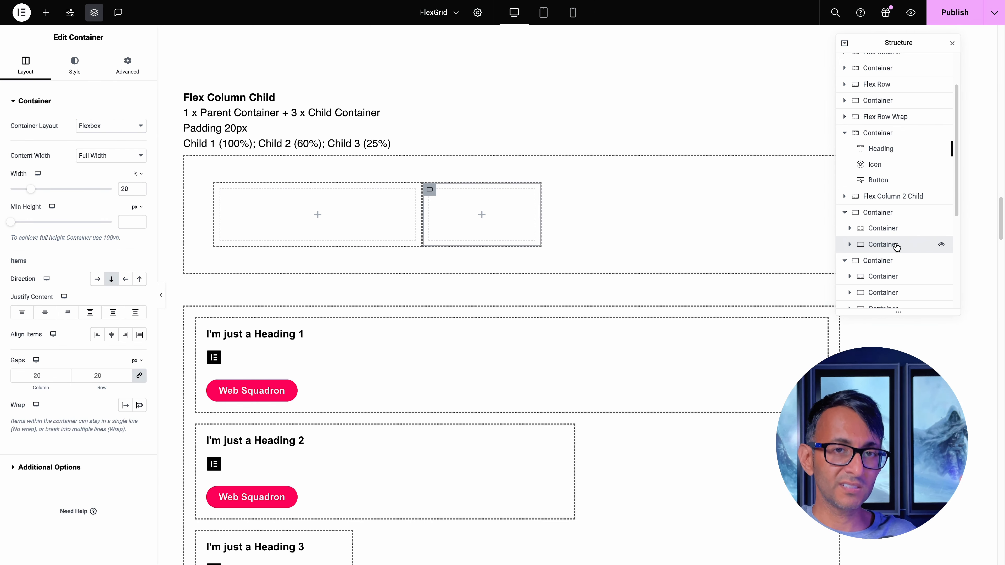
{"action": "left_click", "coordinate": [874, 217]}
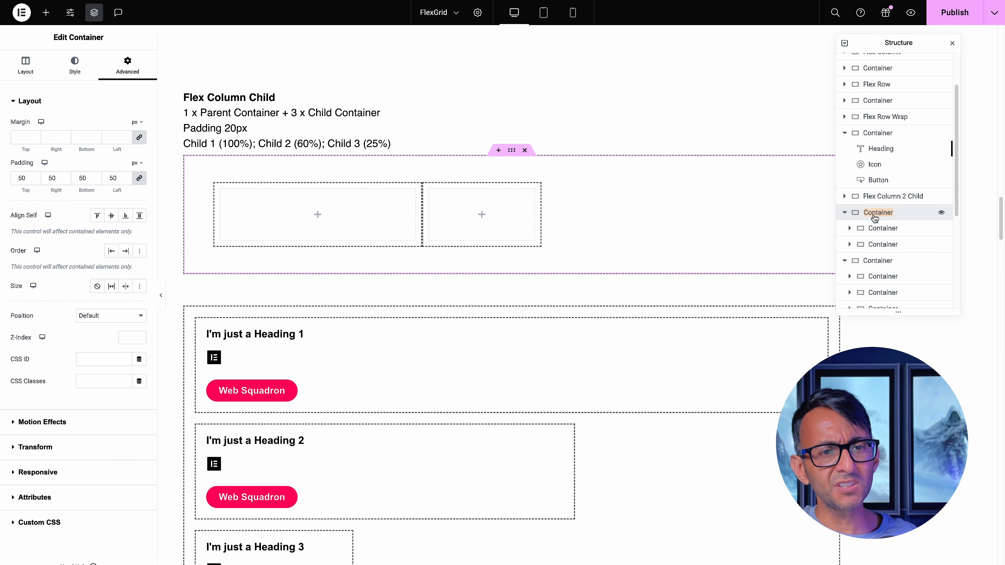
{"action": "type", "text": "Parent"}
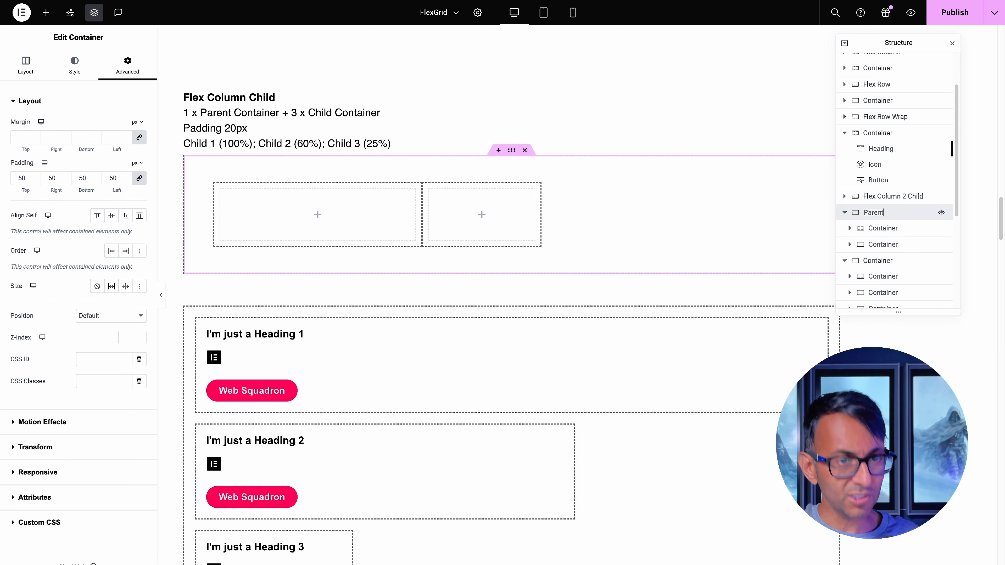
{"action": "type", "text": " Containe"}
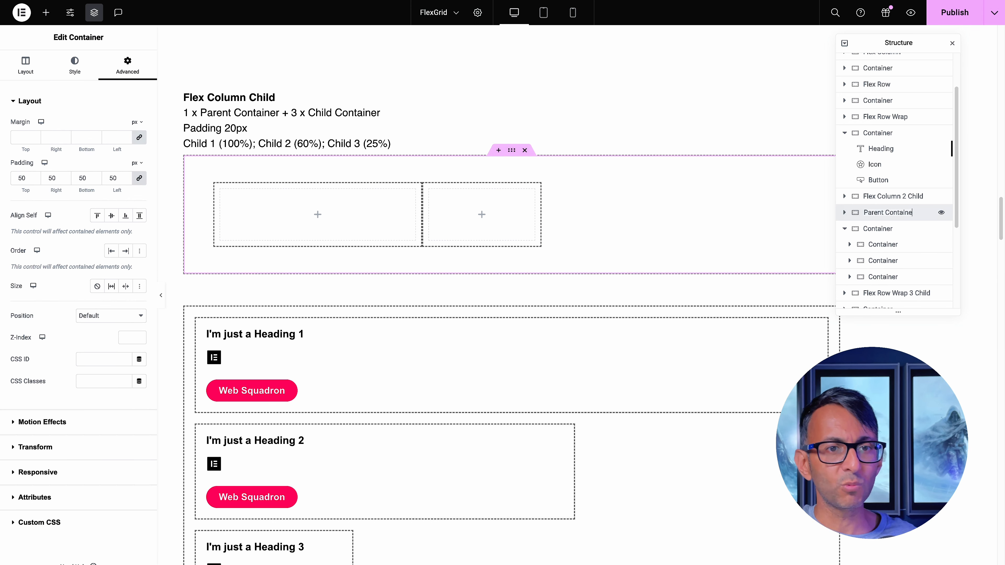
{"action": "type", "text": "r"}
{"action": "key", "text": "Return"}
Duplicate the second child container inside Parent Container
{"action": "left_click", "coordinate": [844, 212]}
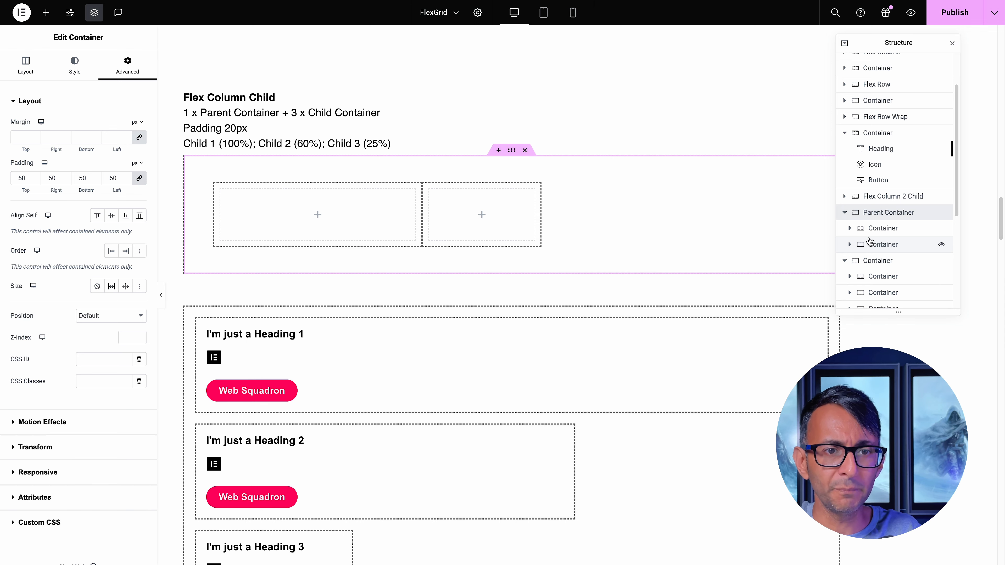
{"action": "right_click", "coordinate": [875, 247]}
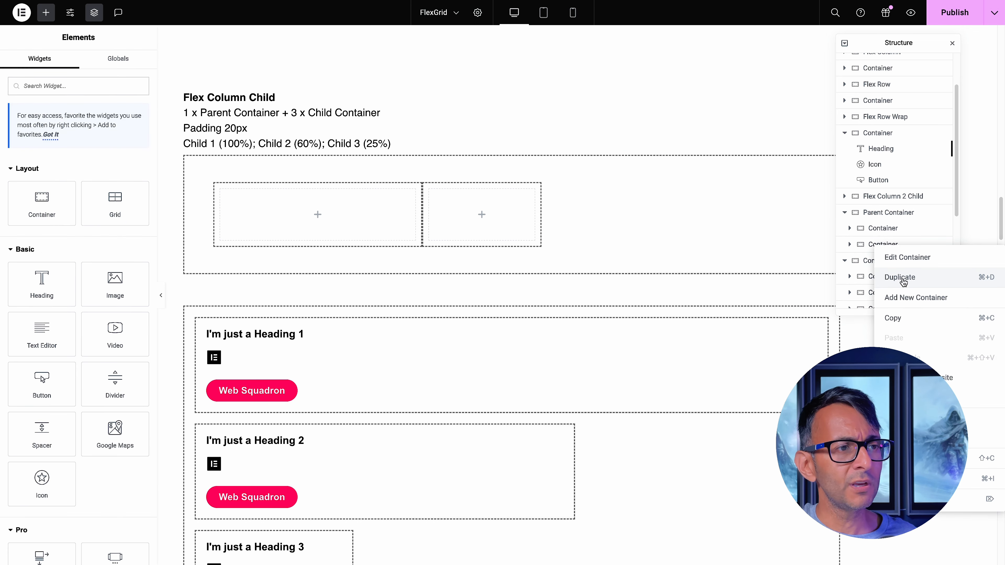
{"action": "left_click", "coordinate": [903, 279]}
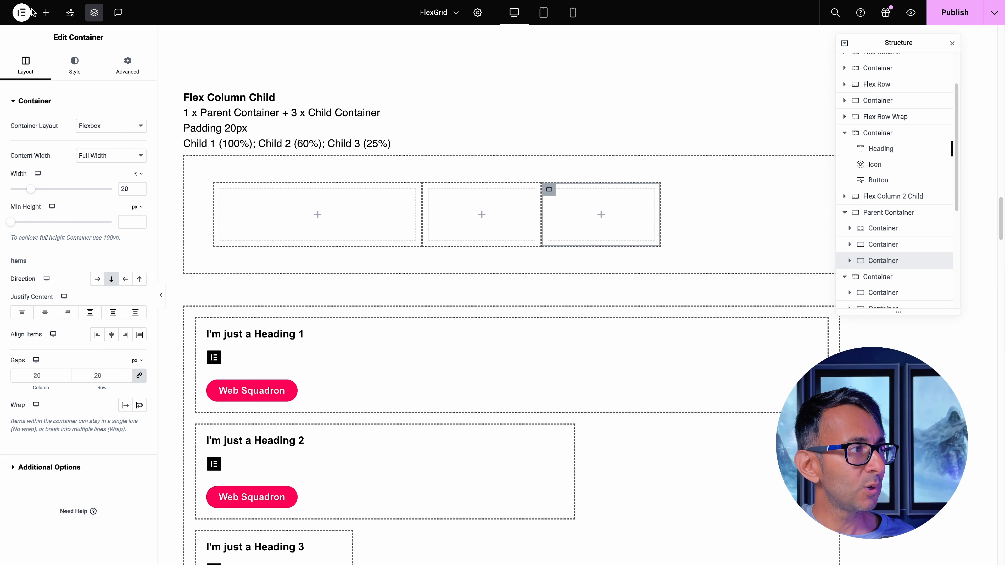
Add an empty container as a further child inside Parent Container
{"action": "left_click", "coordinate": [46, 14]}
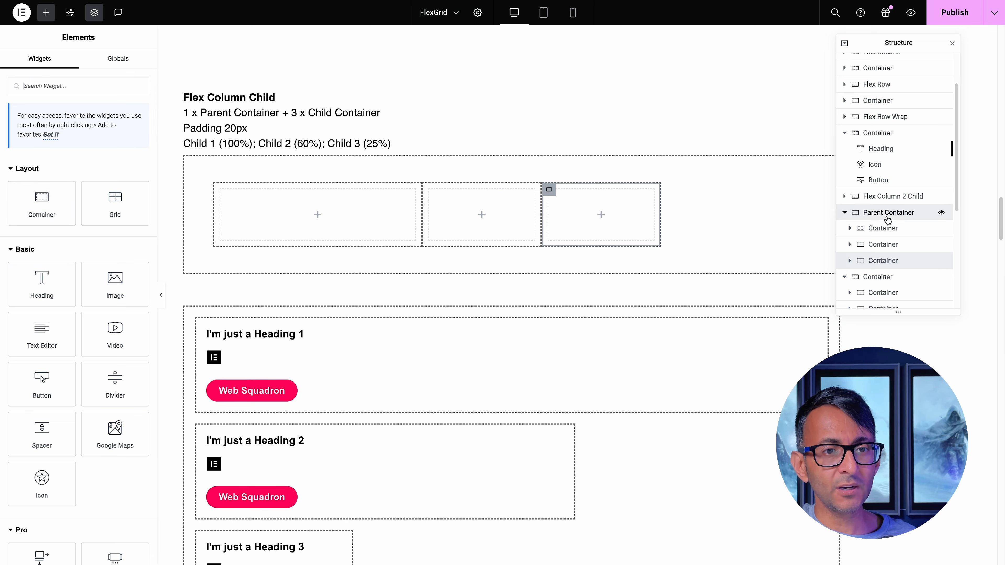
{"action": "left_click", "coordinate": [854, 212]}
{"action": "left_click", "coordinate": [45, 12]}
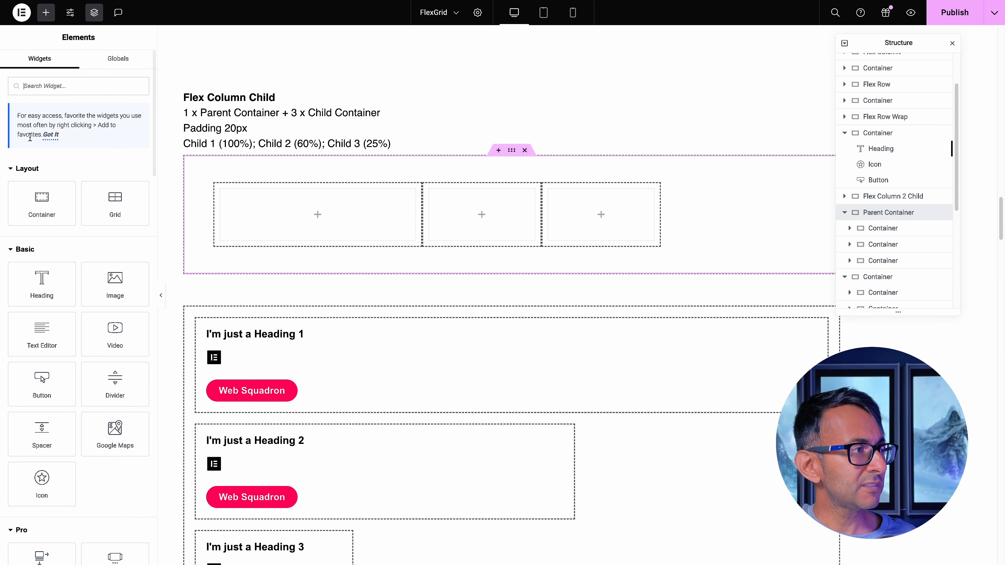
{"action": "left_click", "coordinate": [38, 196]}
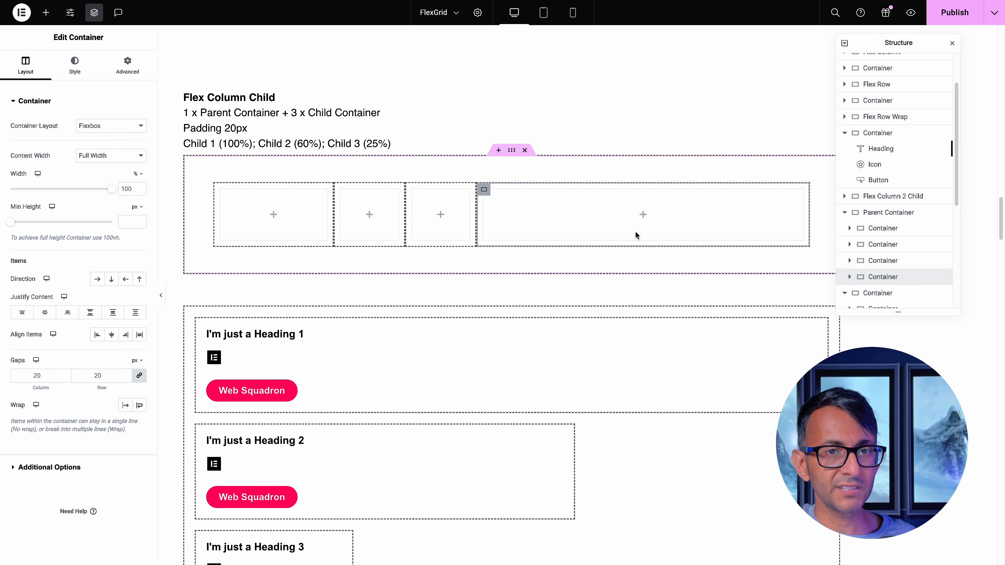
Review the layout settings of Parent Container, and delete it together with its child containers
{"action": "left_click", "coordinate": [910, 212]}
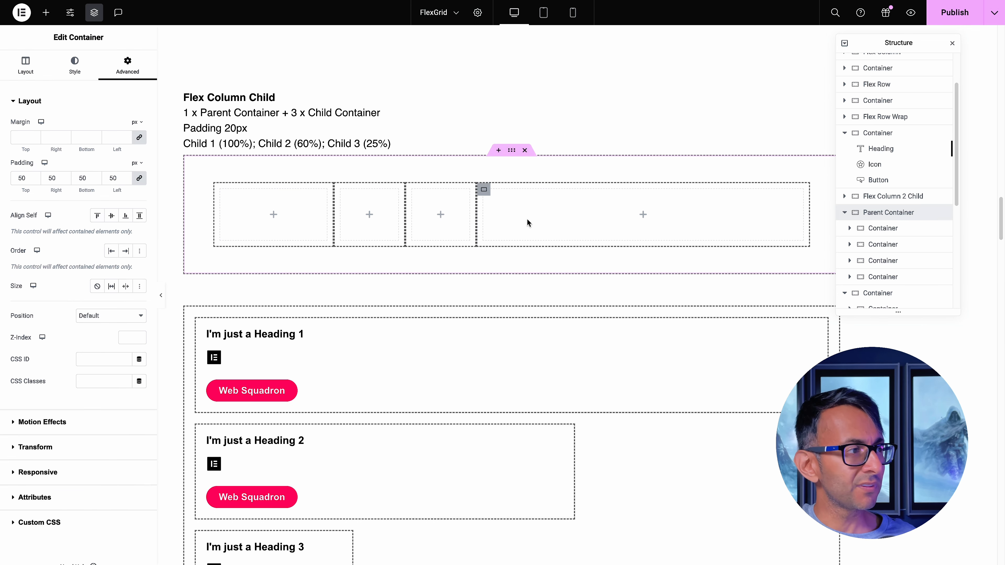
{"action": "left_click", "coordinate": [26, 71]}
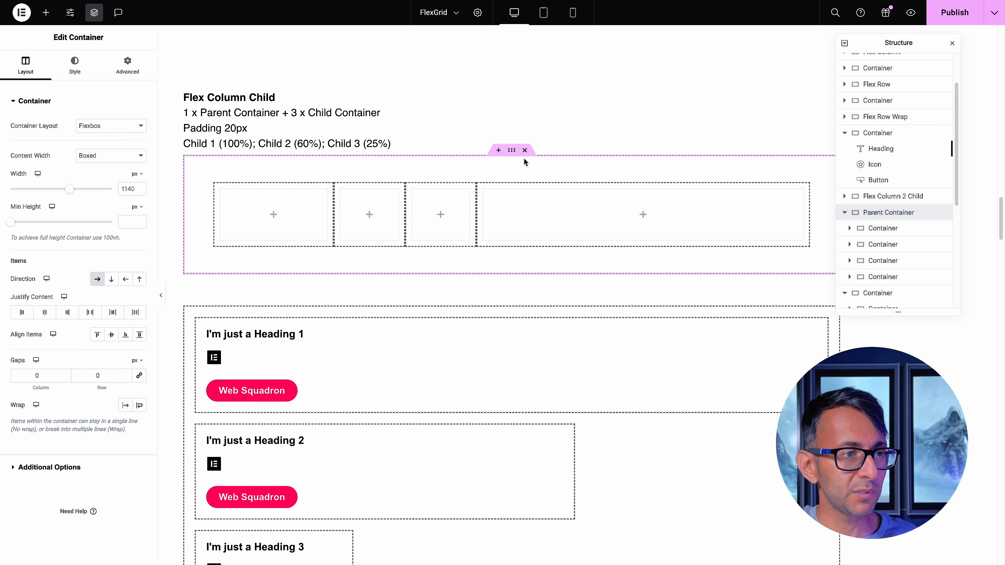
{"action": "left_click", "coordinate": [524, 151]}
Review the existing Flex Column Child parent's padding, and try a fourth child container inside it before deleting that child
{"action": "left_click", "coordinate": [511, 151]}
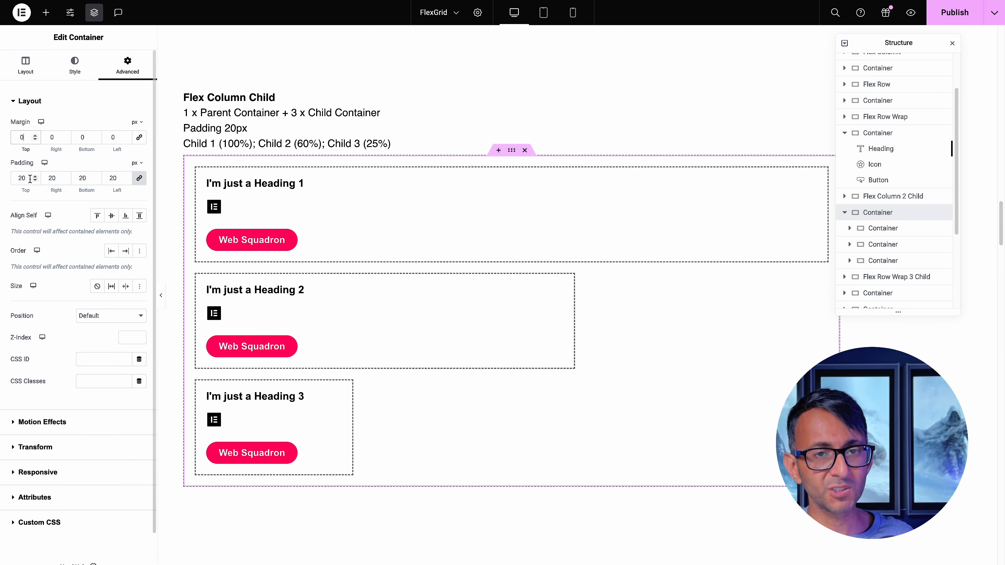
{"action": "left_click", "coordinate": [892, 228]}
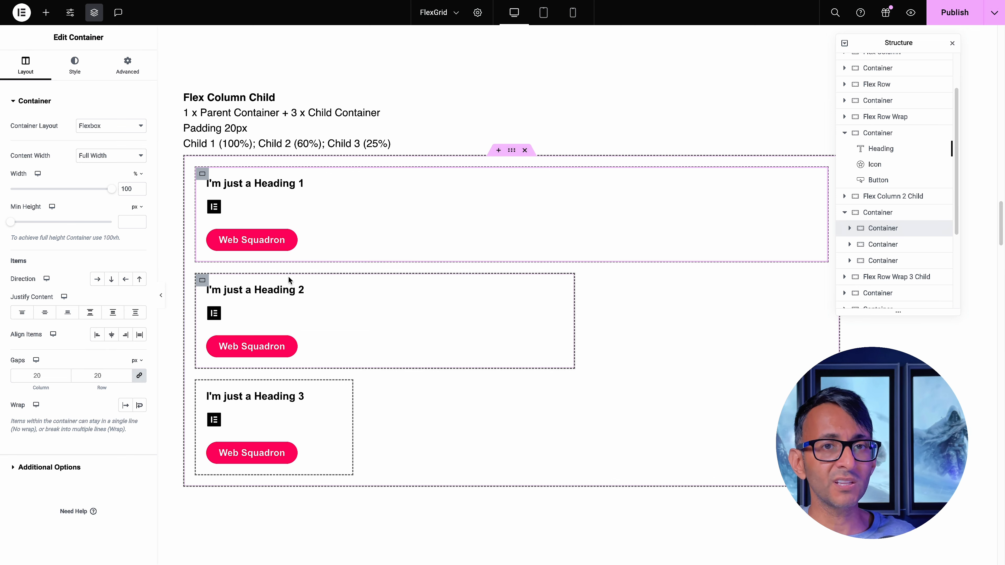
{"action": "left_click", "coordinate": [511, 150]}
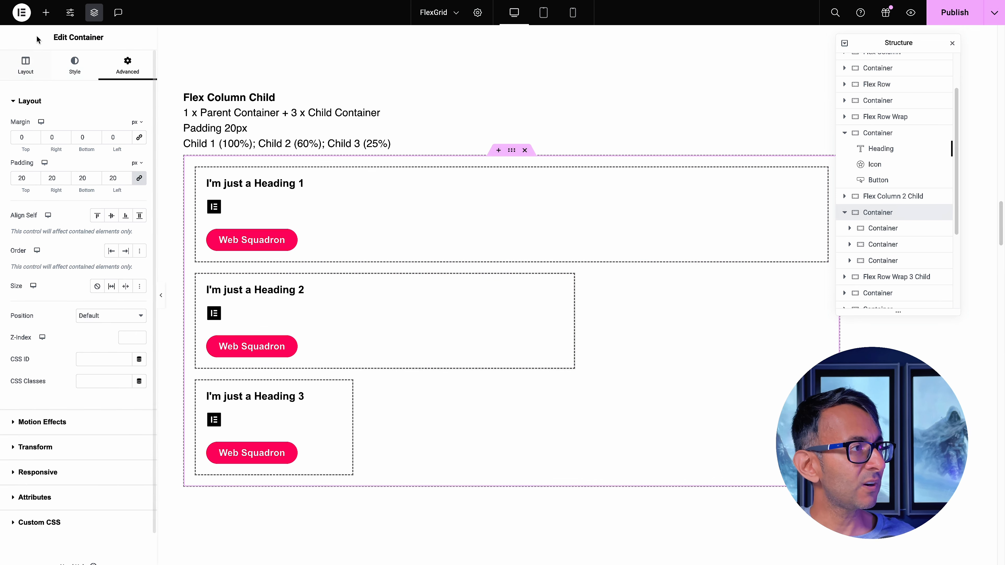
{"action": "left_click", "coordinate": [46, 12]}
{"action": "left_click", "coordinate": [42, 206]}
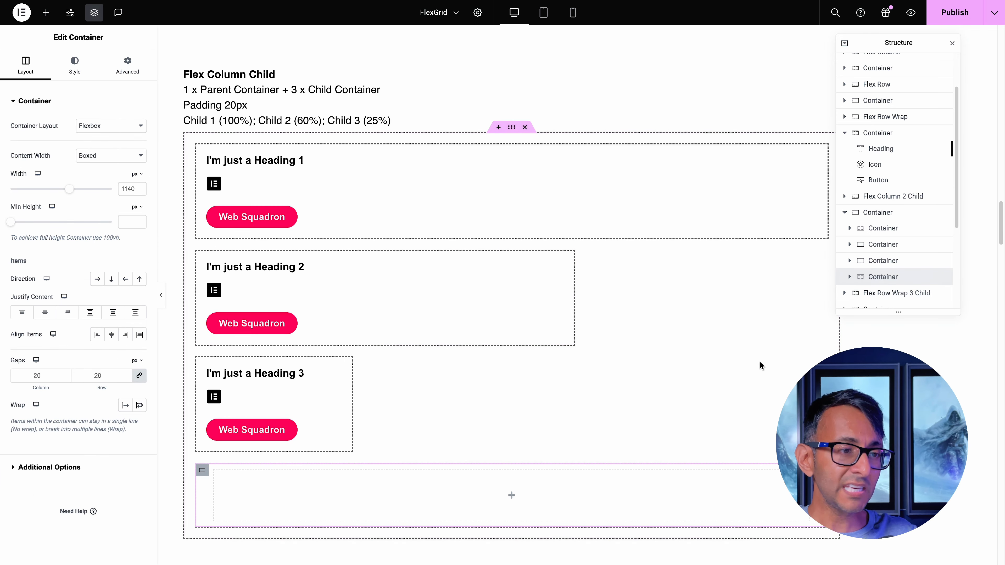
{"action": "key", "text": "Delete"}
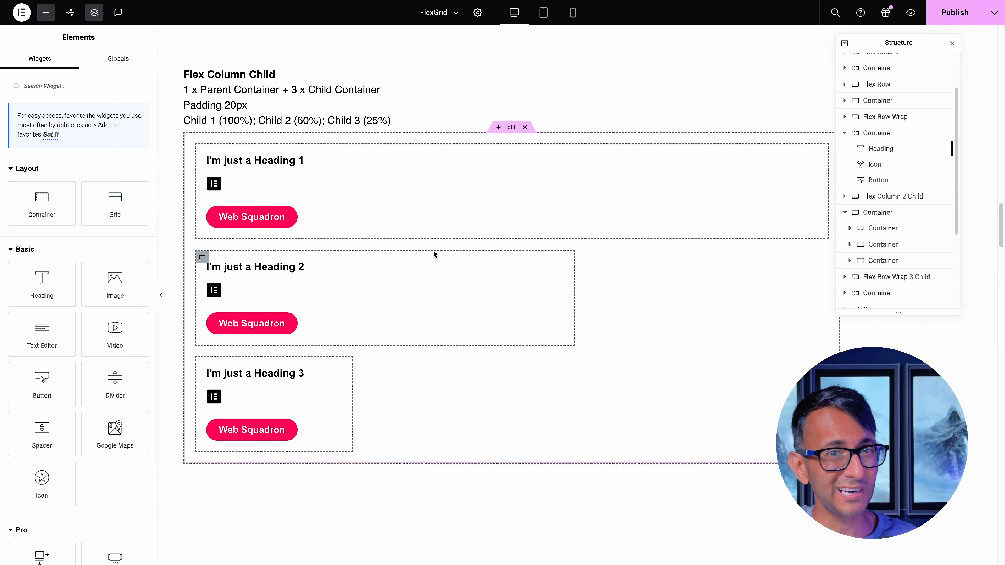
Check the width settings of the three child containers in the Flex Column Child example
{"action": "left_click", "coordinate": [199, 153]}
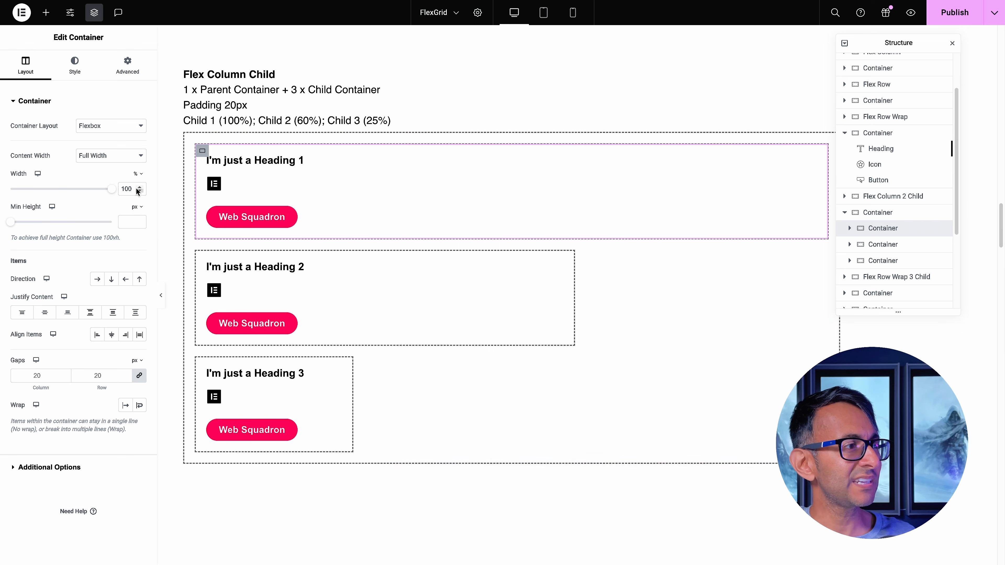
{"action": "left_click", "coordinate": [201, 257]}
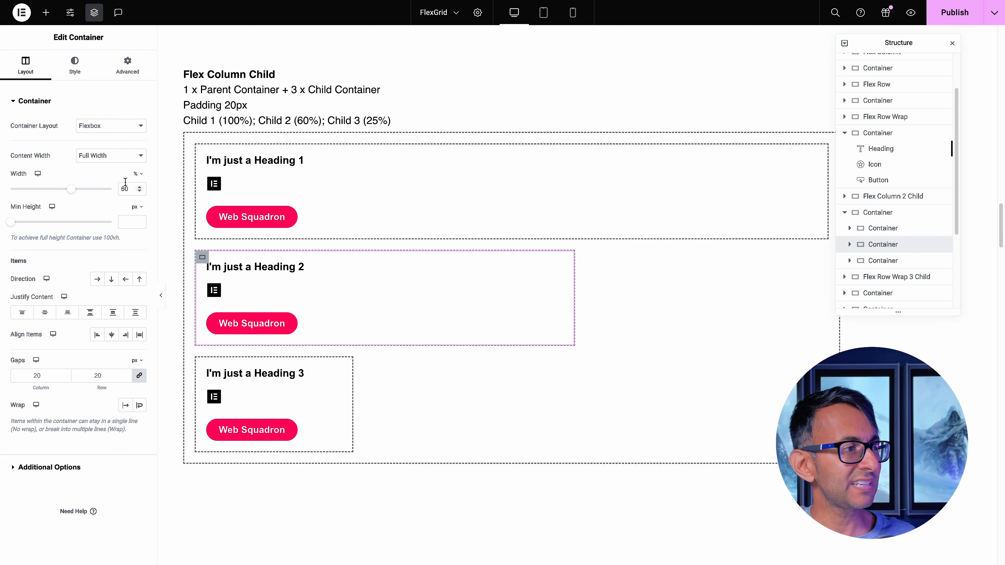
{"action": "left_click", "coordinate": [202, 363]}
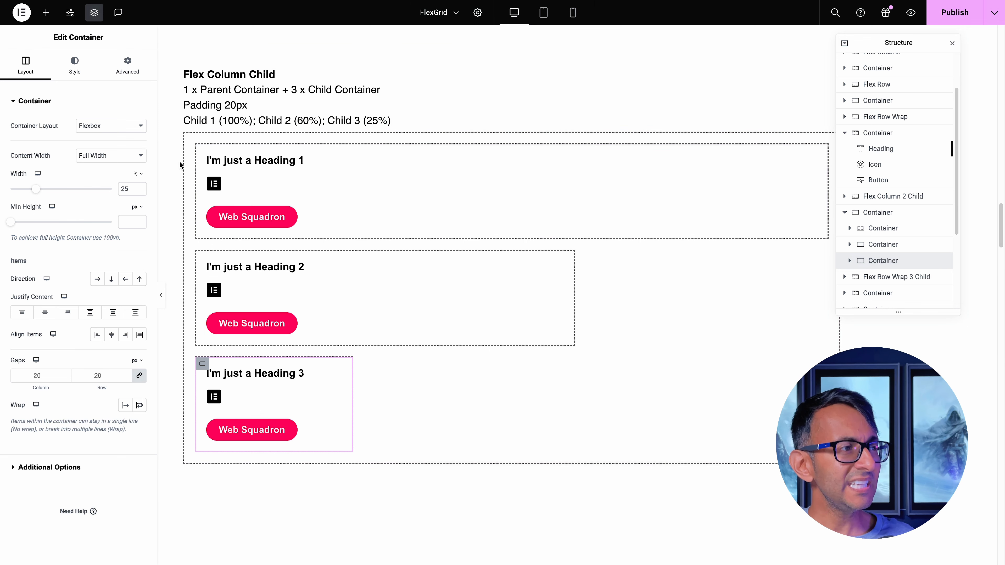
{"action": "left_click", "coordinate": [203, 151]}
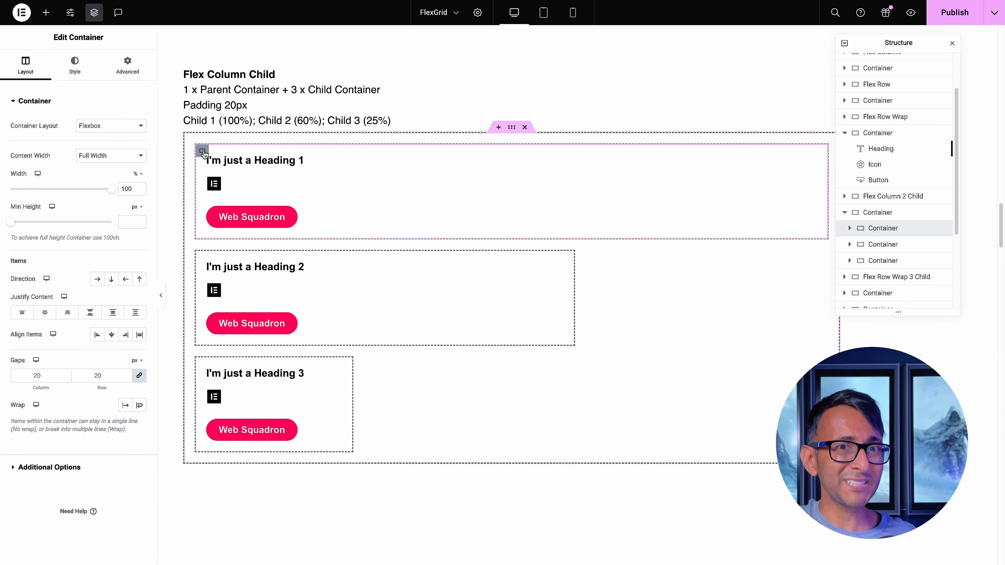
Set Align Self to Center for the icon in the first child container of the Flex Column Child example
{"action": "left_click", "coordinate": [849, 229]}
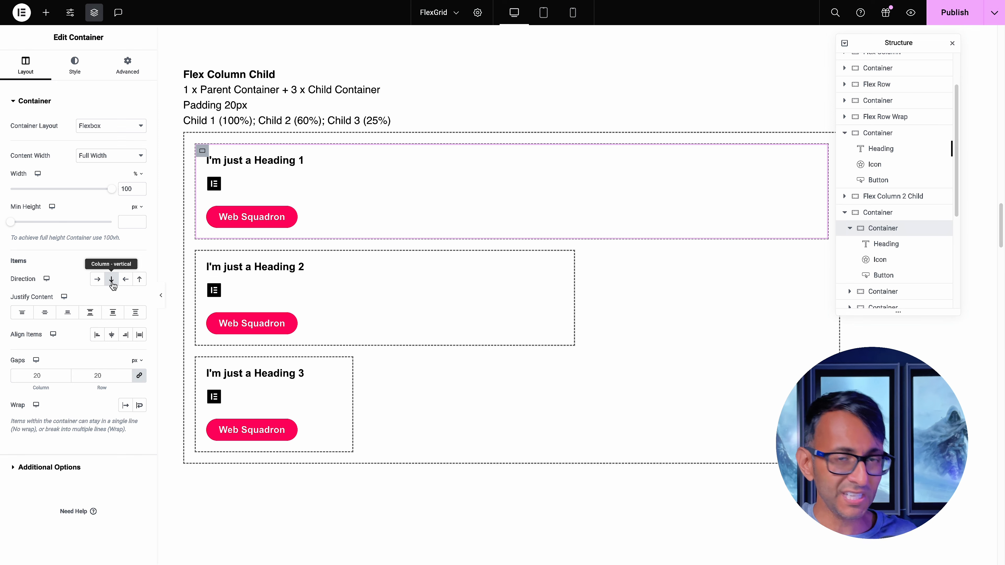
{"action": "left_click", "coordinate": [213, 183]}
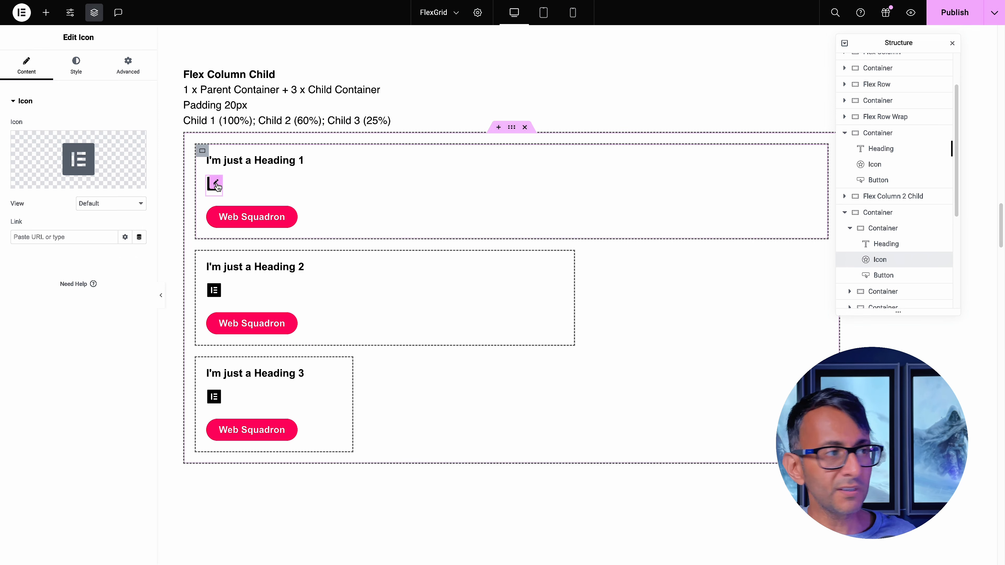
{"action": "left_click", "coordinate": [125, 74]}
{"action": "left_click", "coordinate": [112, 240]}
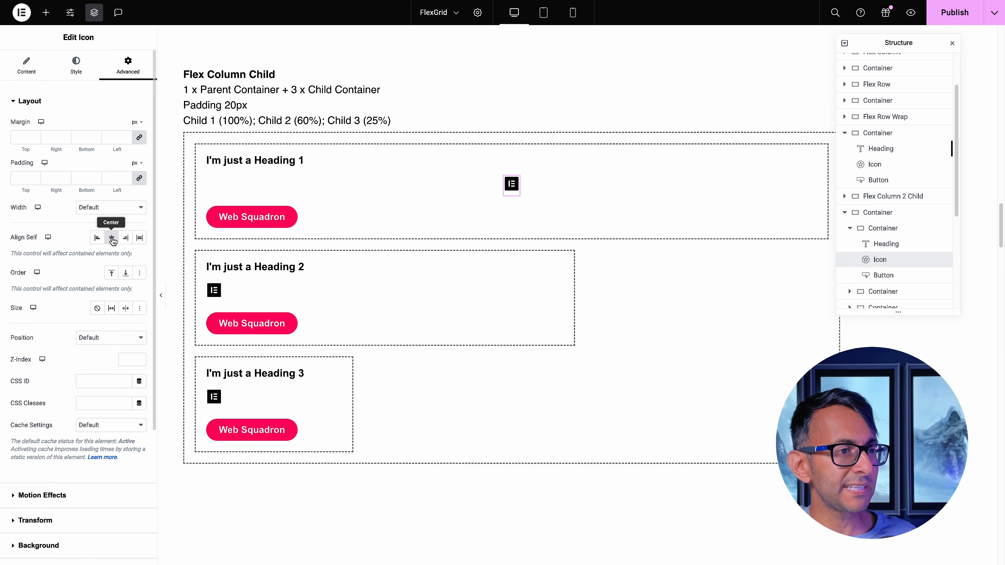
Set the second child container's minimum height to 350 px and align its items to End
{"action": "left_click", "coordinate": [202, 259]}
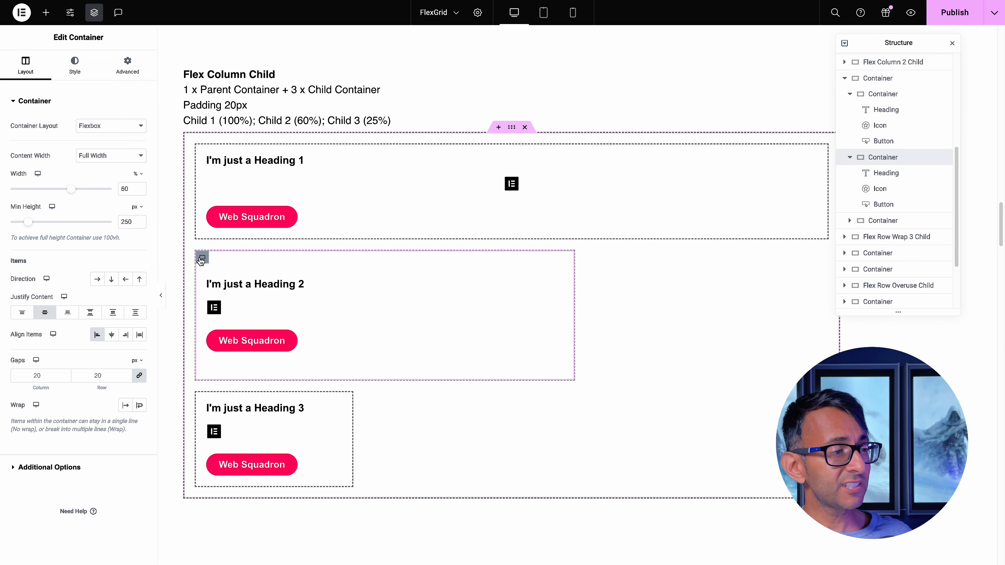
{"action": "left_click_drag", "start_coordinate": [134, 222], "coordinate": [116, 220]}
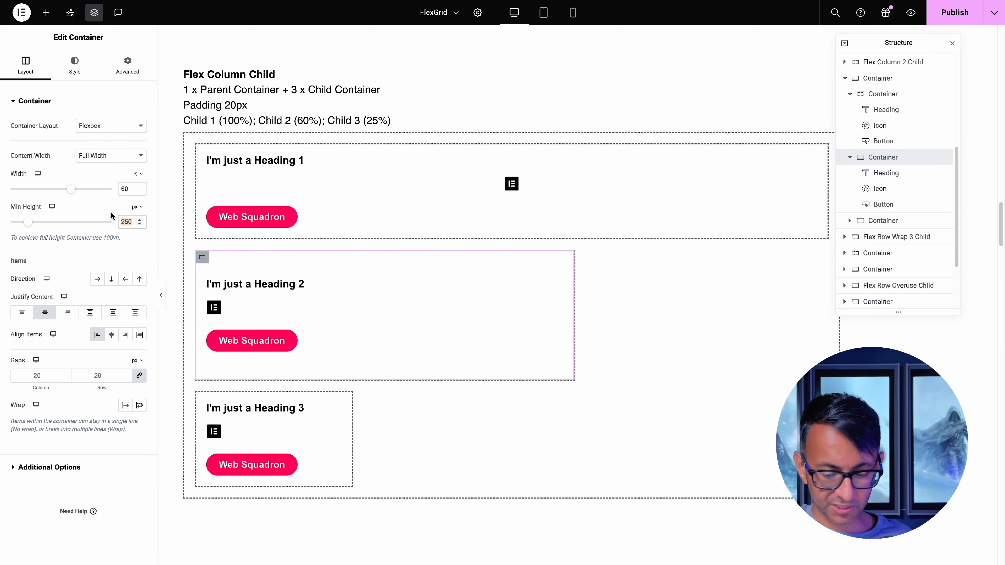
{"action": "type", "text": "350"}
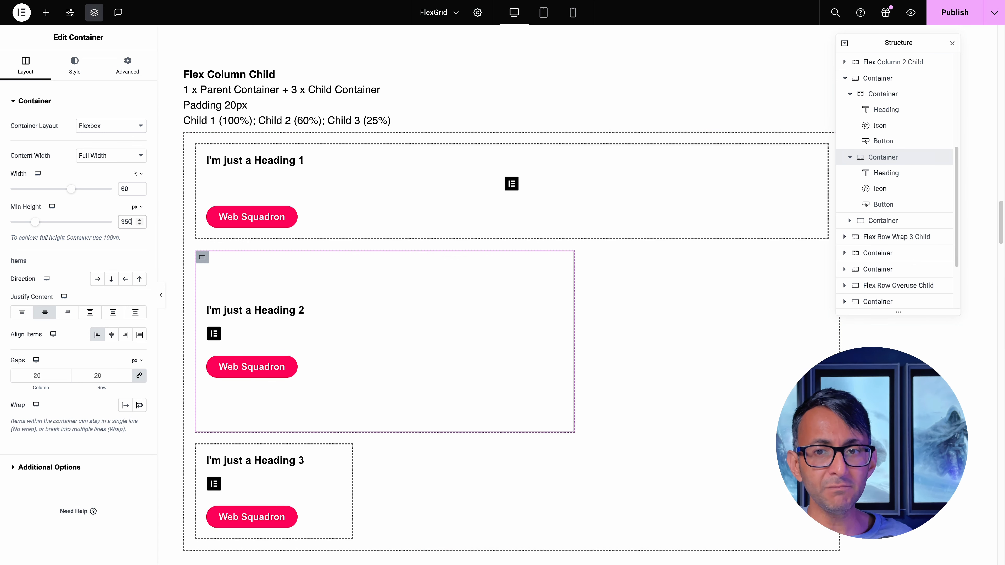
{"action": "left_click", "coordinate": [126, 334]}
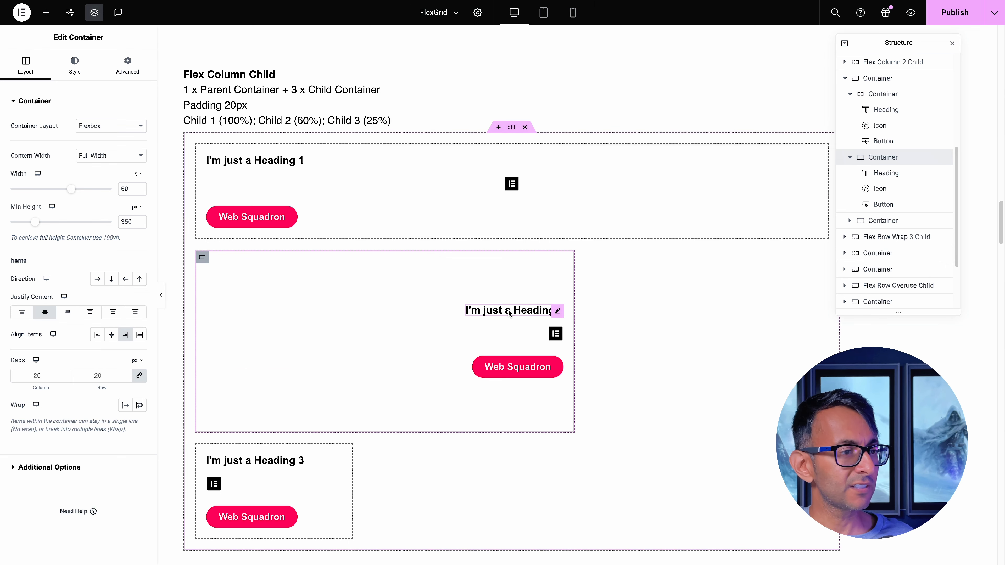
Set Align Self to Start for the heading in the second child container
{"action": "left_click", "coordinate": [551, 310]}
{"action": "left_click", "coordinate": [131, 75]}
{"action": "left_click", "coordinate": [97, 238]}
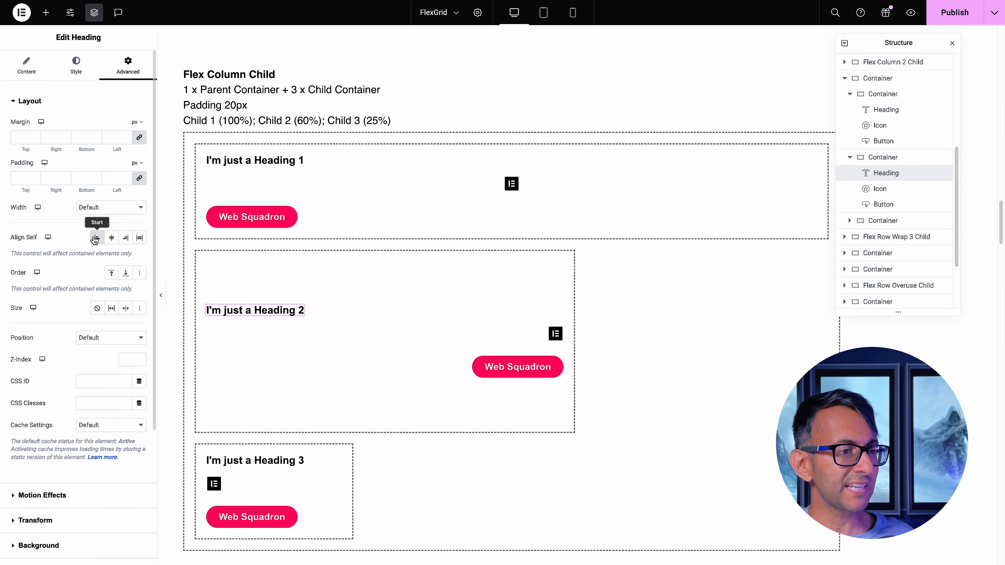
Set the second child container's Justify Content to Start and its own Align Self to End
{"action": "left_click", "coordinate": [203, 258]}
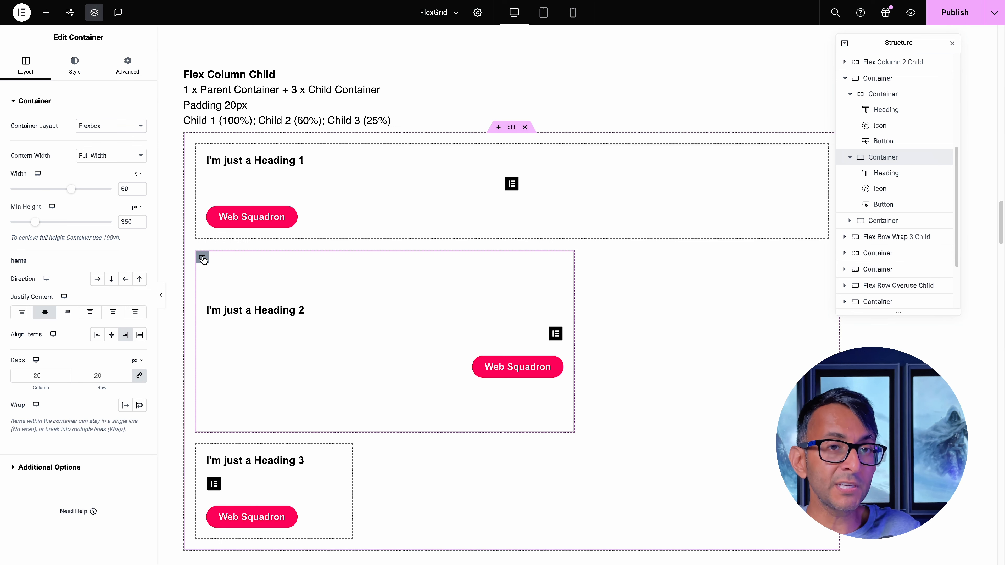
{"action": "left_click", "coordinate": [22, 314]}
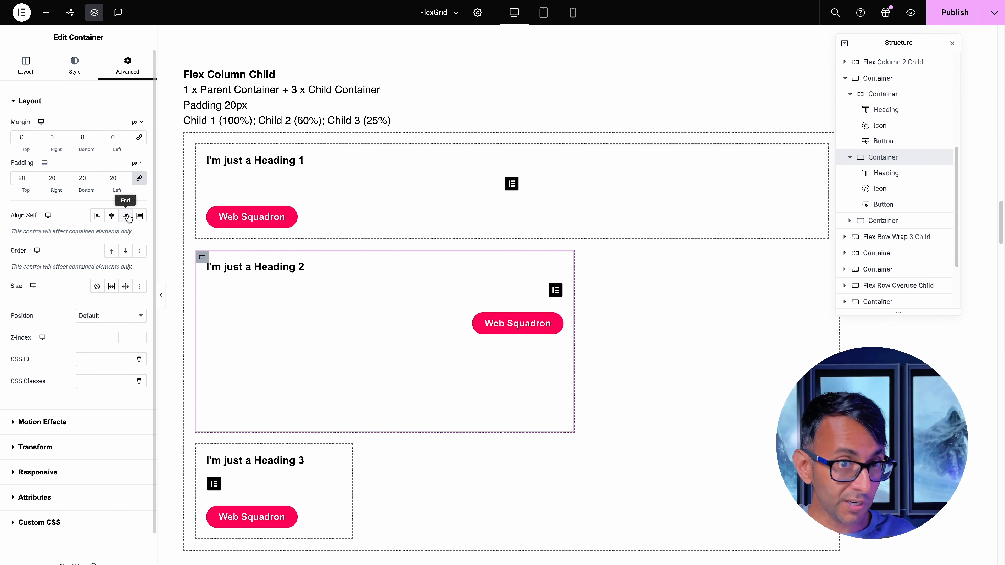
{"action": "left_click", "coordinate": [127, 216]}
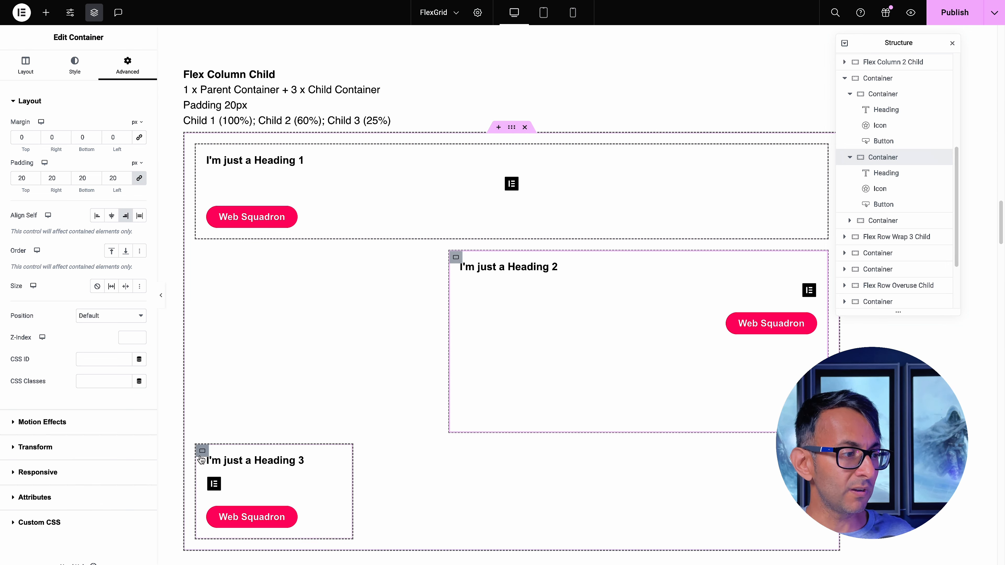
Set the third child container's width to 60% and its direction to row
{"action": "left_click", "coordinate": [202, 455]}
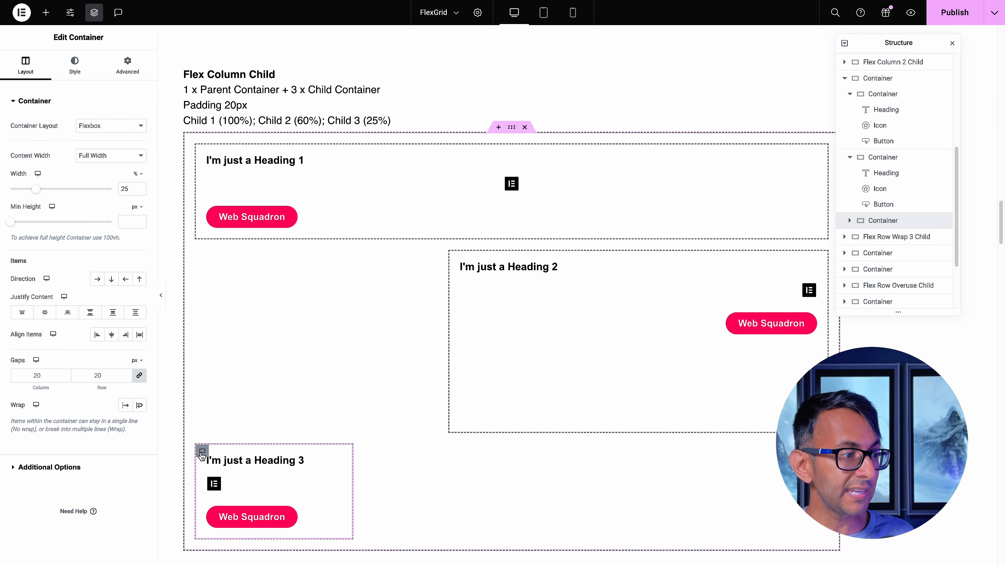
{"action": "double_click", "coordinate": [126, 189]}
{"action": "type", "text": "6"}
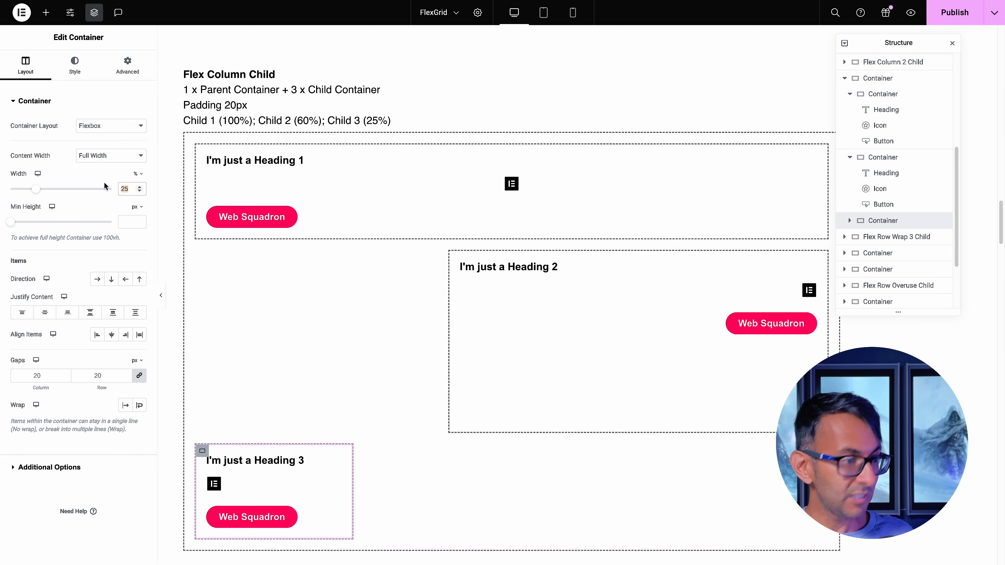
{"action": "type", "text": "0"}
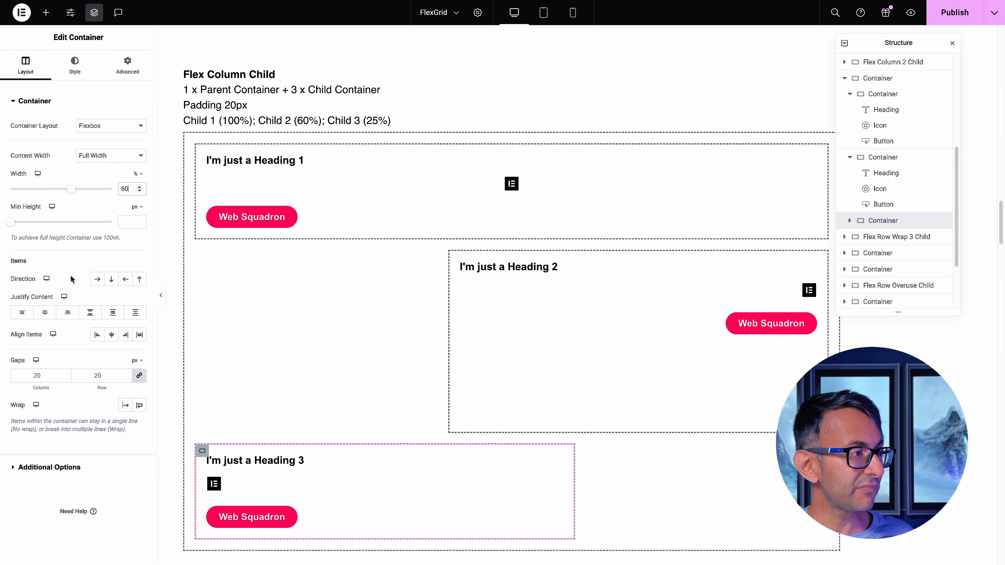
{"action": "left_click", "coordinate": [97, 280]}
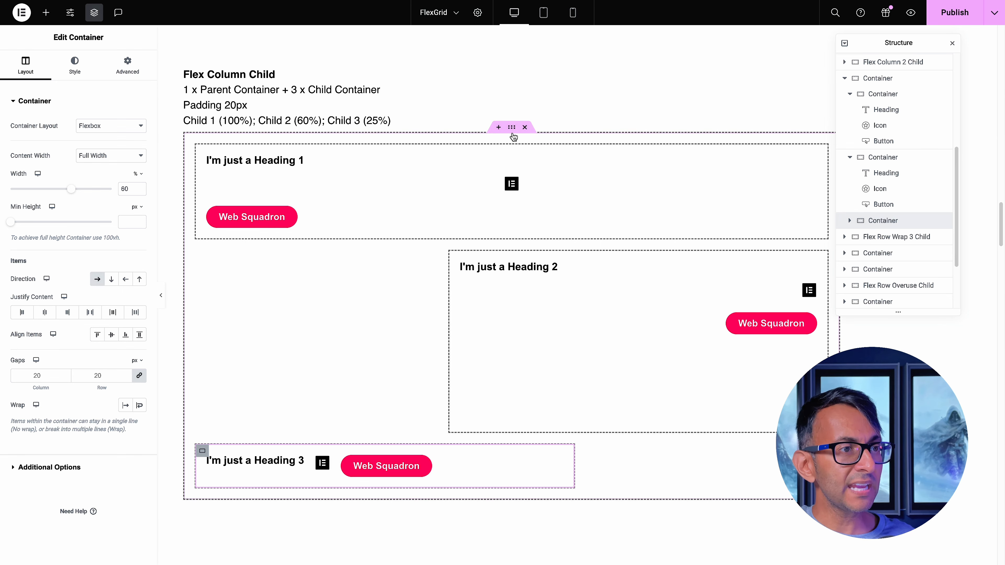
Give the third child container a classic background in the global color New Item #2
{"action": "left_click", "coordinate": [74, 64]}
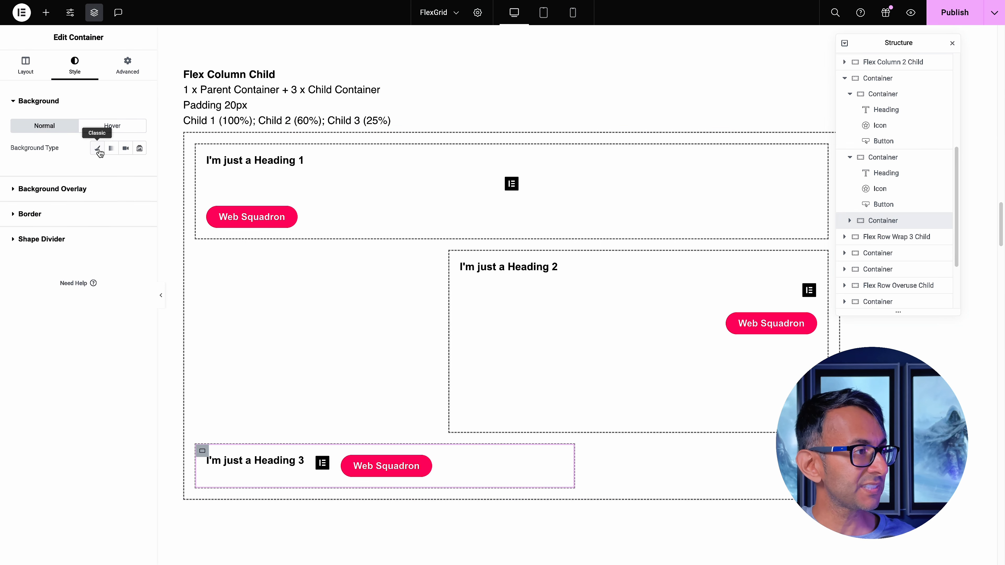
{"action": "left_click", "coordinate": [97, 148]}
{"action": "left_click", "coordinate": [125, 169]}
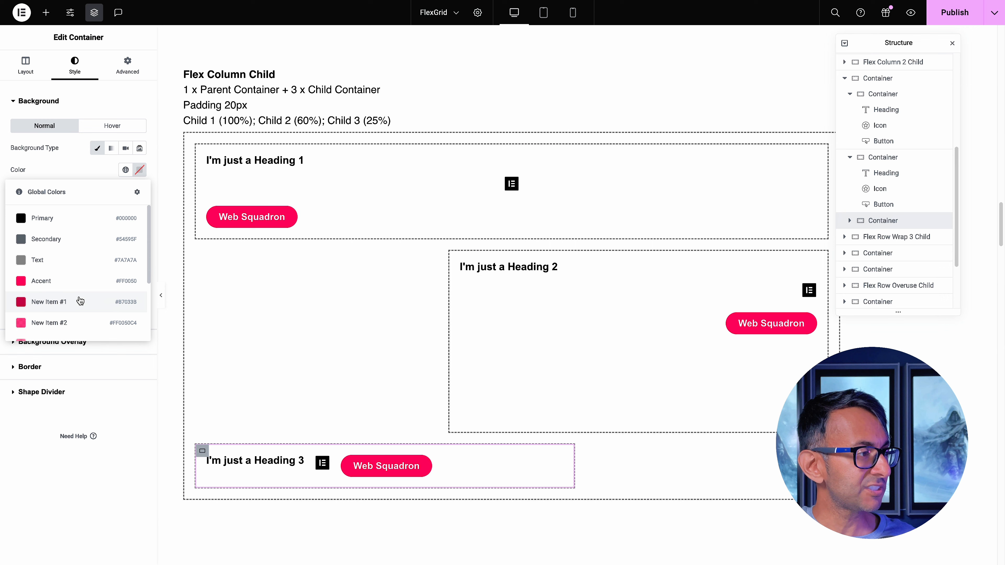
{"action": "left_click", "coordinate": [71, 321]}
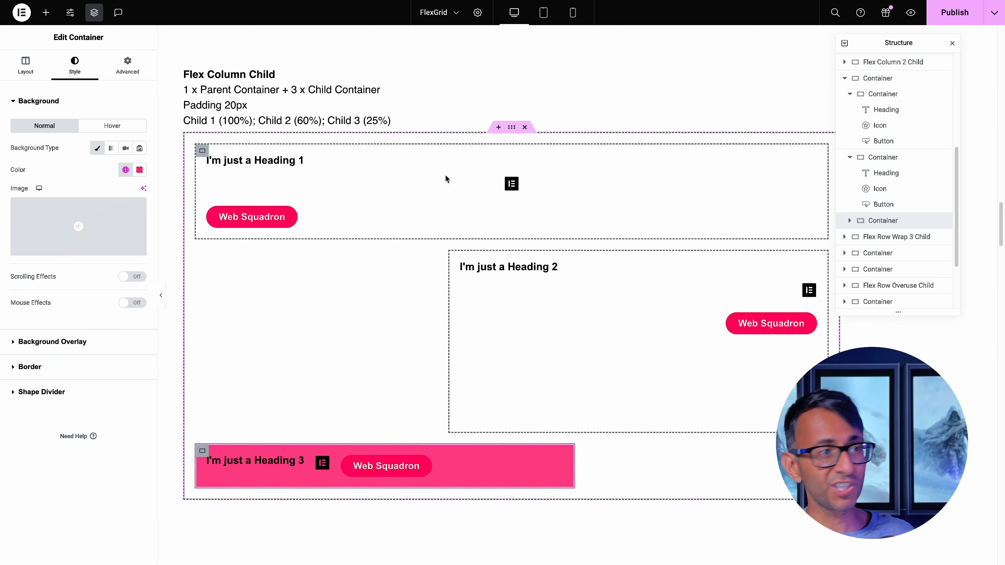
Give the Flex Column Child parent container a classic background in the global color New Item #4
{"action": "left_click", "coordinate": [510, 128]}
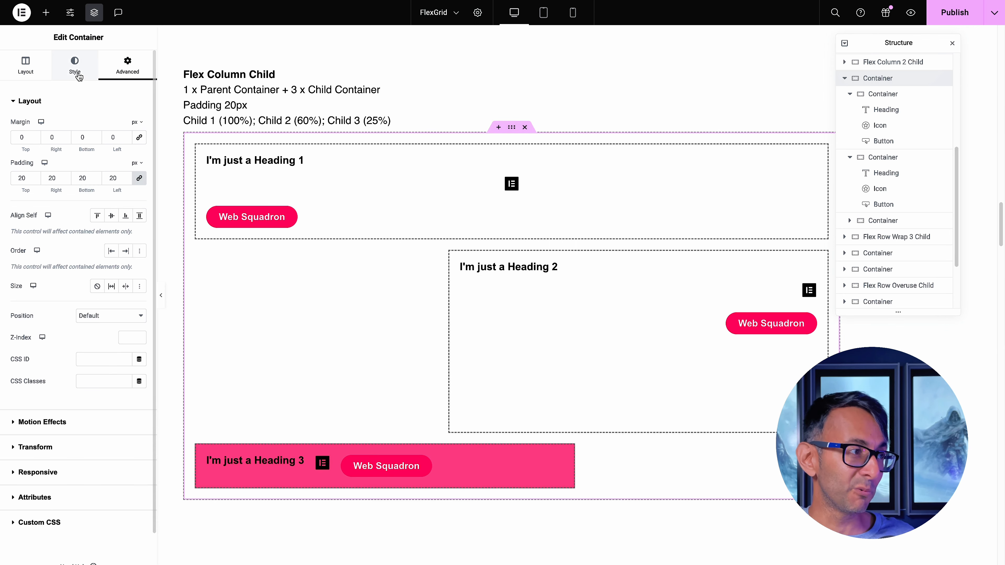
{"action": "left_click", "coordinate": [75, 66]}
{"action": "left_click", "coordinate": [97, 148]}
{"action": "left_click", "coordinate": [125, 170]}
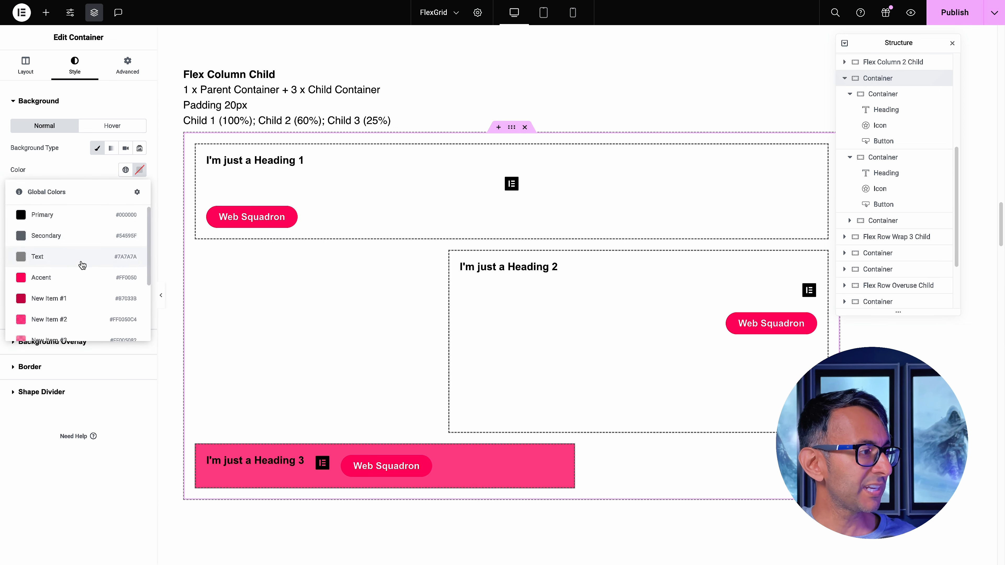
{"action": "scroll", "coordinate": [74, 268], "scroll_direction": "down", "scroll_amount": 3}
{"action": "left_click", "coordinate": [72, 269]}
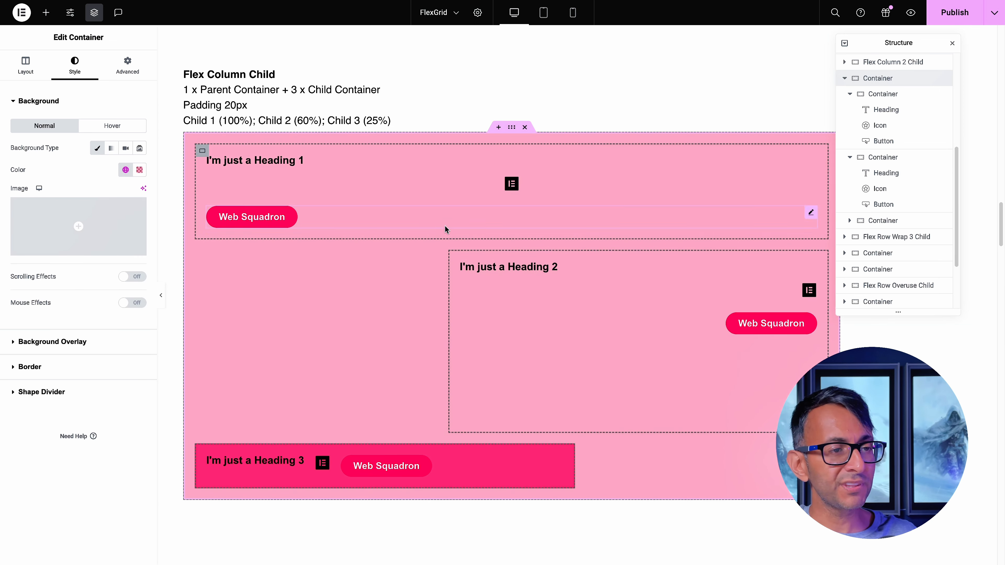
Give the second child container a classic background in the global color White
{"action": "left_click", "coordinate": [455, 258]}
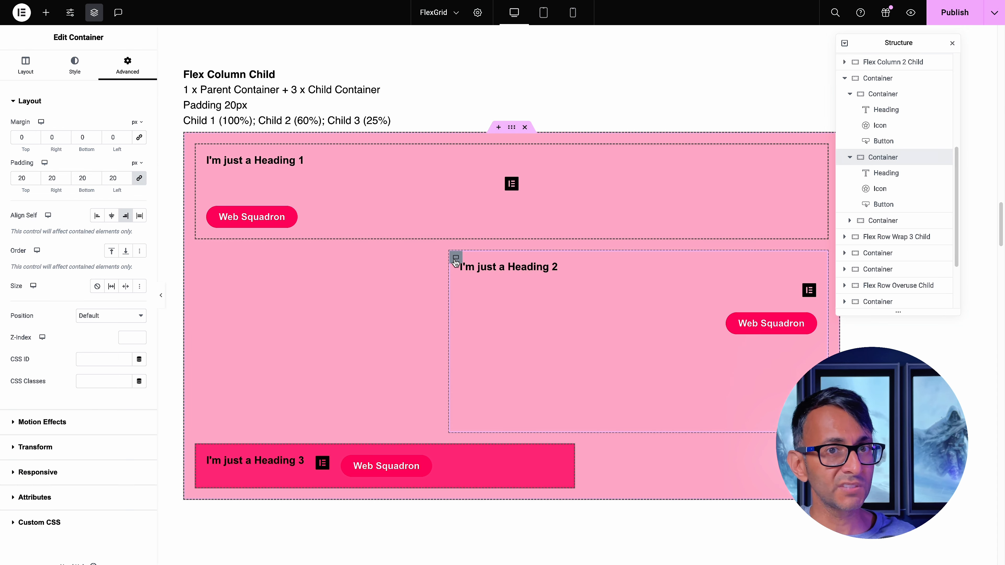
{"action": "left_click", "coordinate": [75, 69]}
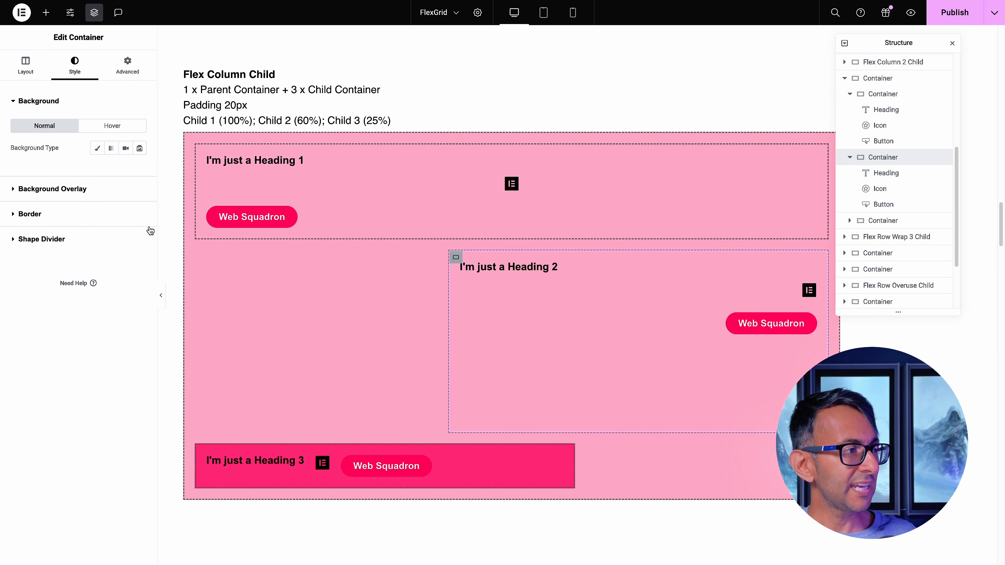
{"action": "left_click", "coordinate": [97, 148]}
{"action": "left_click", "coordinate": [125, 169]}
{"action": "scroll", "coordinate": [111, 271], "scroll_direction": "down", "scroll_amount": 3}
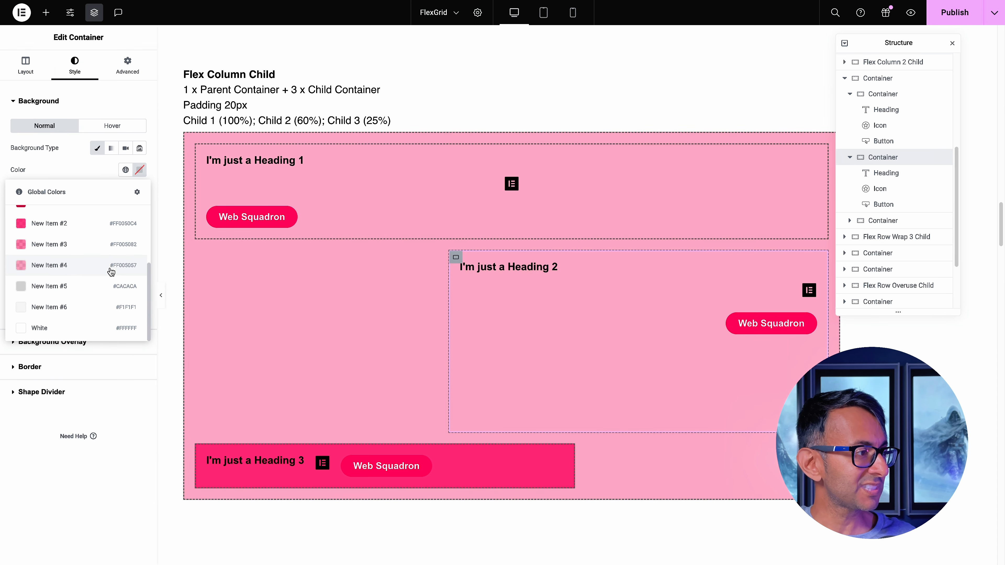
{"action": "left_click", "coordinate": [82, 328]}
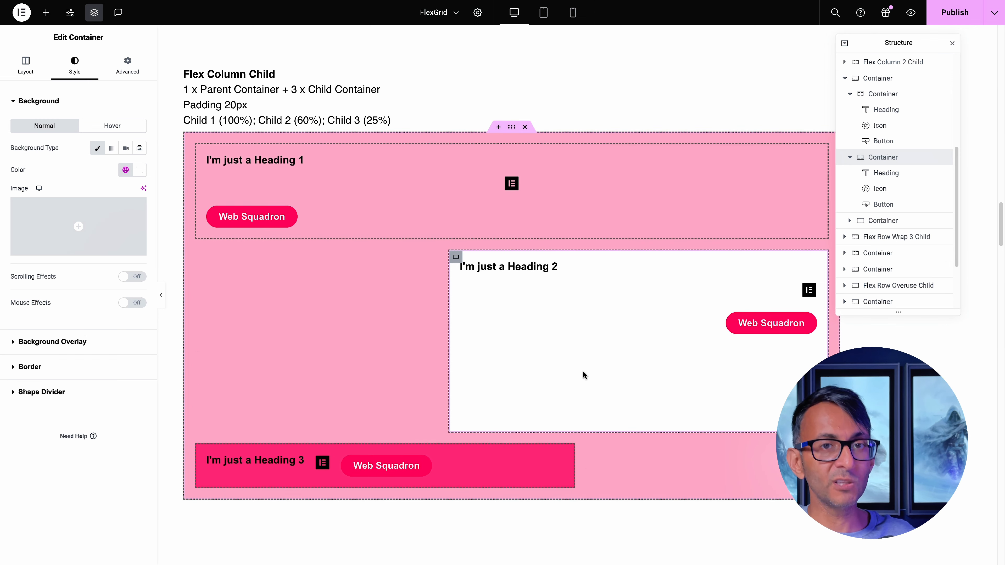
Review the layout settings of the Flex Row Wrap Child parent and the widths of its three child containers
{"action": "scroll", "coordinate": [581, 375], "scroll_direction": "down", "scroll_amount": 10}
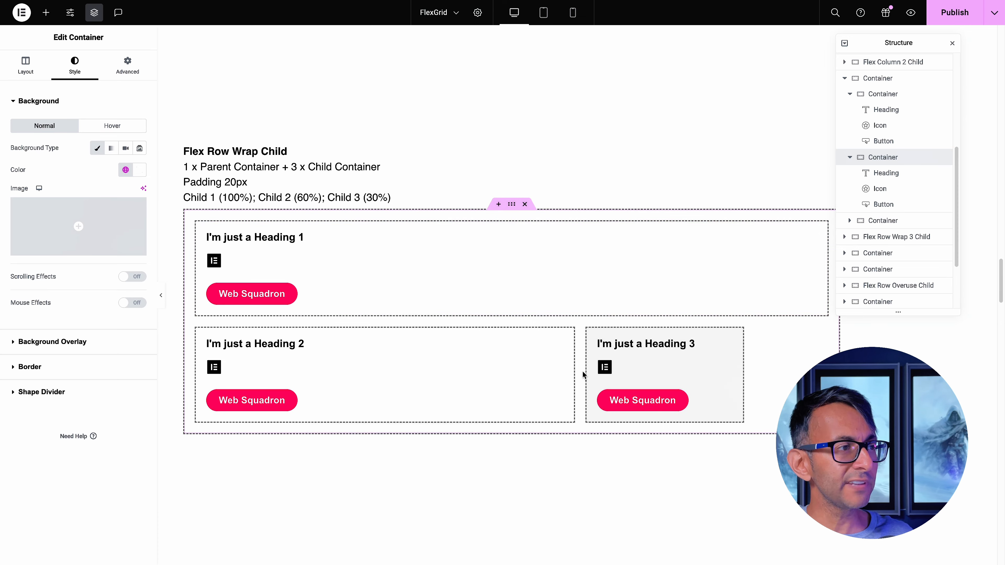
{"action": "scroll", "coordinate": [582, 374], "scroll_direction": "down", "scroll_amount": 3}
{"action": "scroll", "coordinate": [582, 374], "scroll_direction": "up", "scroll_amount": 1}
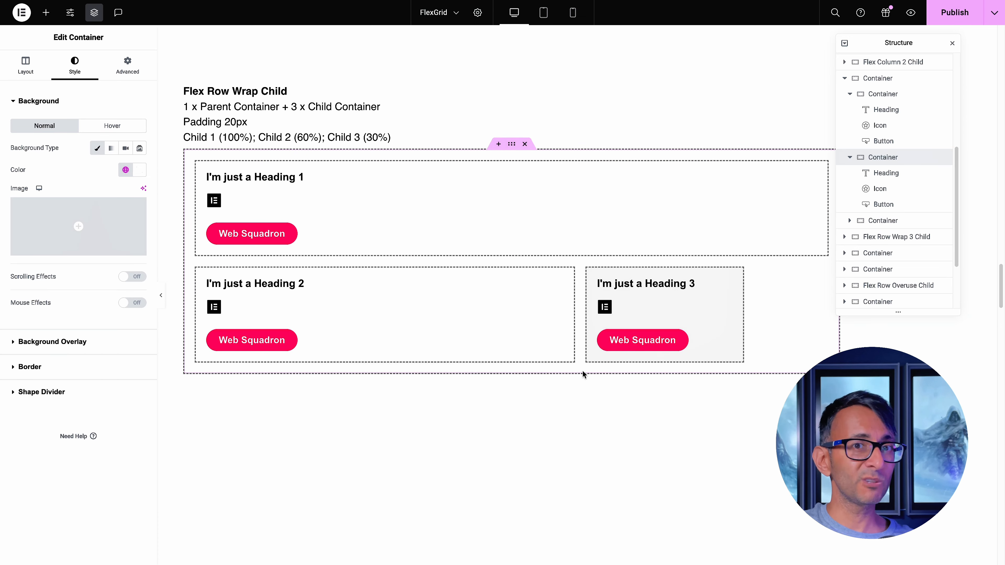
{"action": "left_click", "coordinate": [512, 145]}
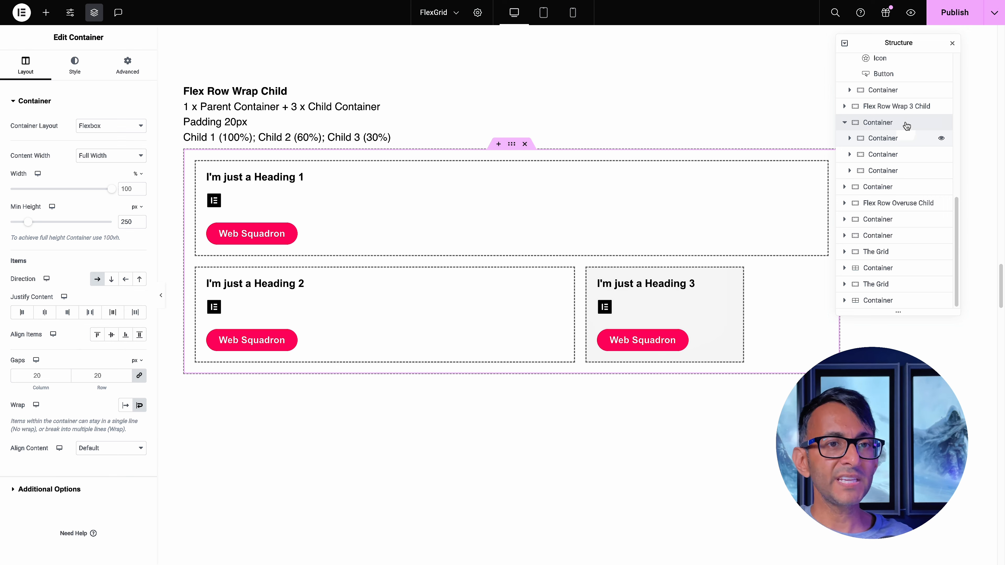
{"action": "left_click", "coordinate": [893, 138]}
{"action": "left_click", "coordinate": [891, 154]}
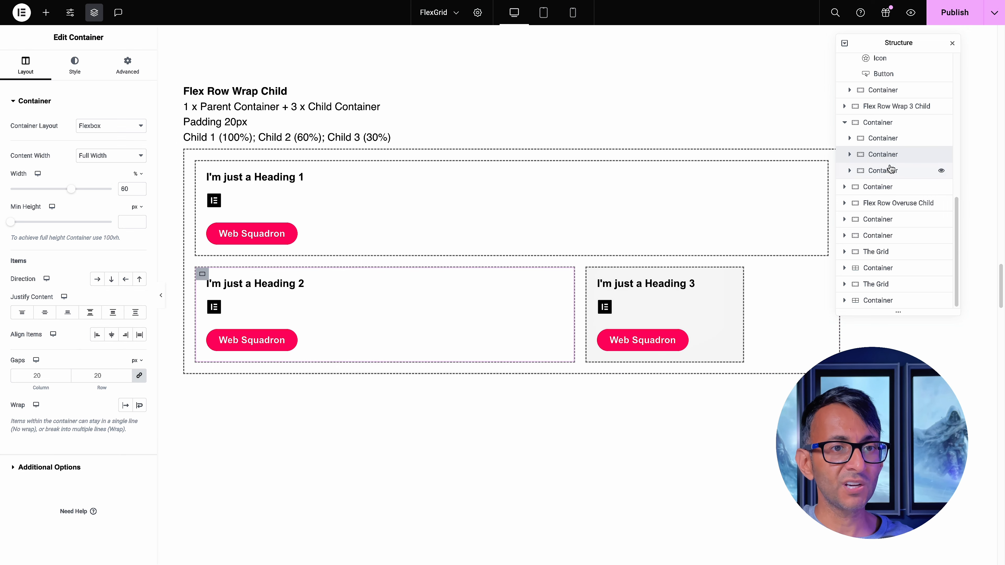
{"action": "left_click", "coordinate": [890, 169]}
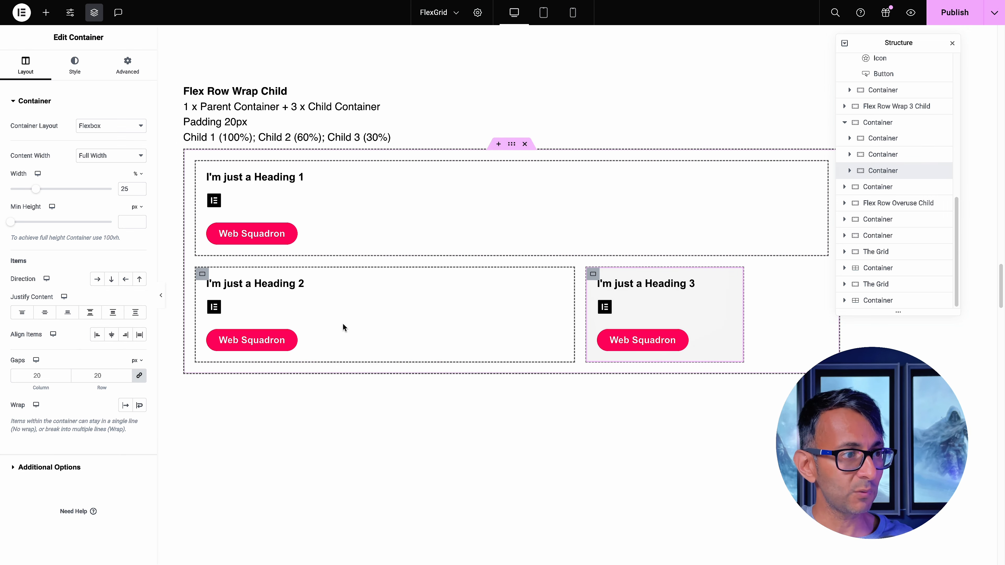
Turn off wrapping on the Flex Row Wrap Child parent container and move the Structure panel clear of the layout
{"action": "left_click", "coordinate": [902, 123]}
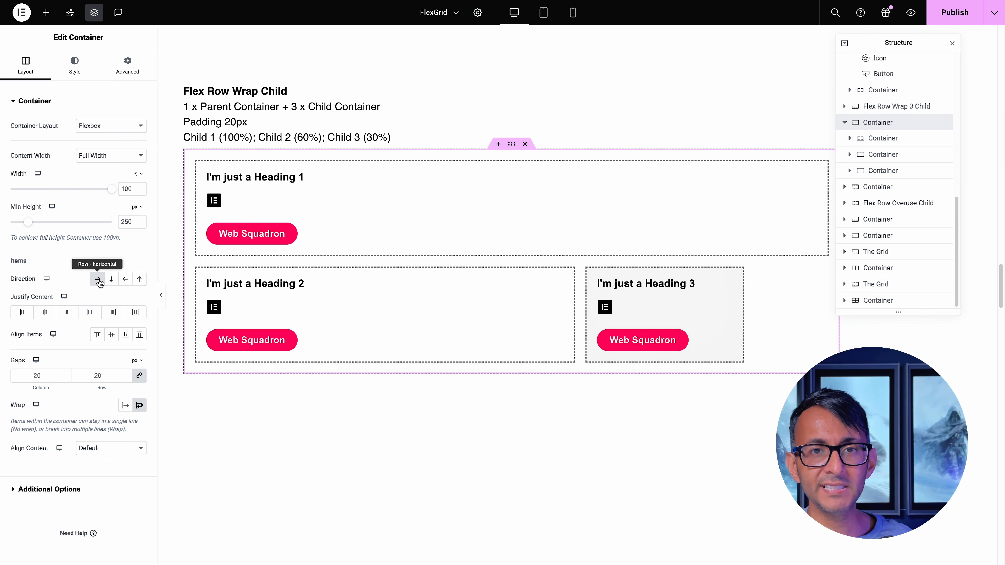
{"action": "left_click", "coordinate": [139, 405]}
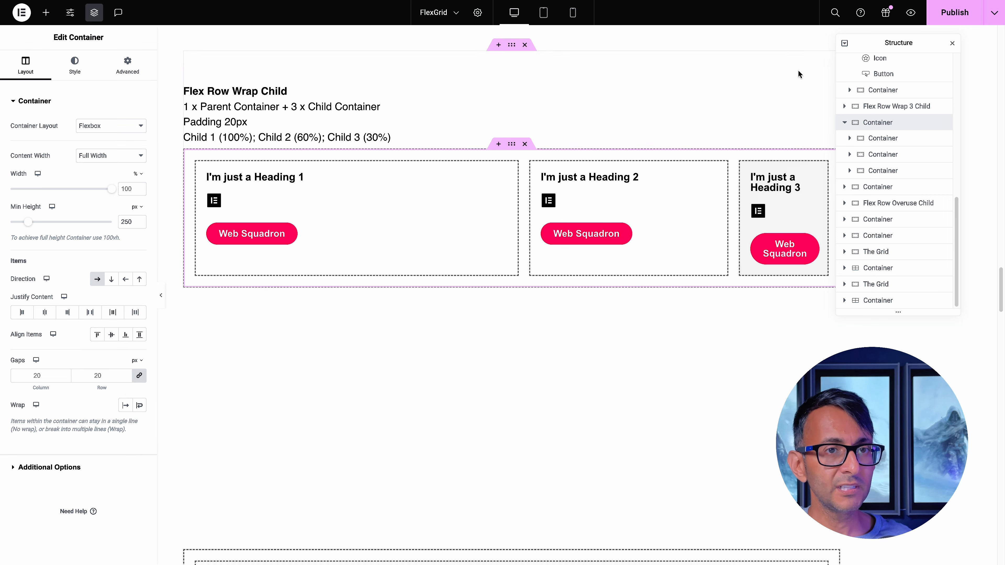
{"action": "left_click_drag", "start_coordinate": [918, 46], "coordinate": [941, 48]}
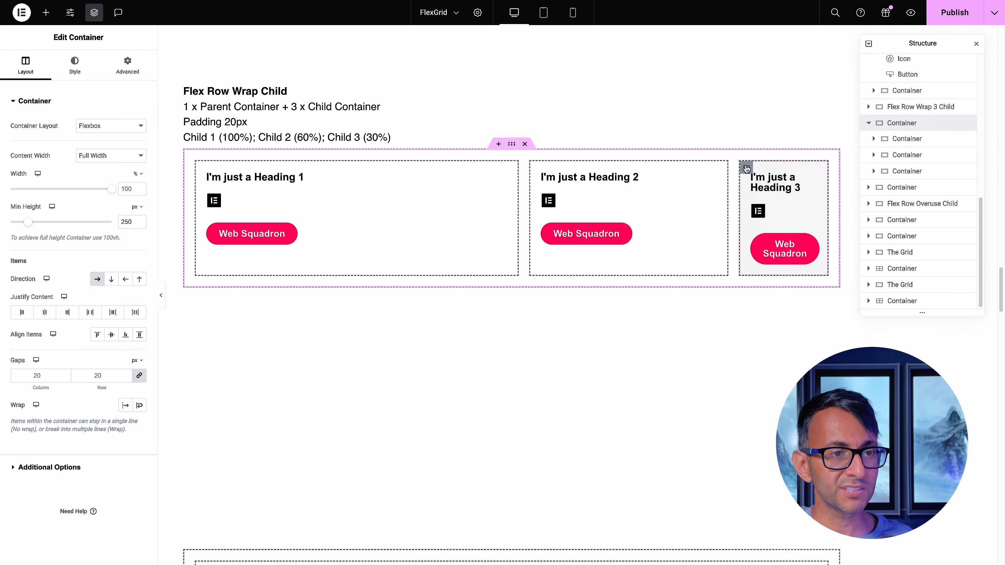
Duplicate the second child container of the Flex Row Wrap Child example five times within the unwrapped row
{"action": "right_click", "coordinate": [537, 167]}
{"action": "left_click", "coordinate": [566, 198]}
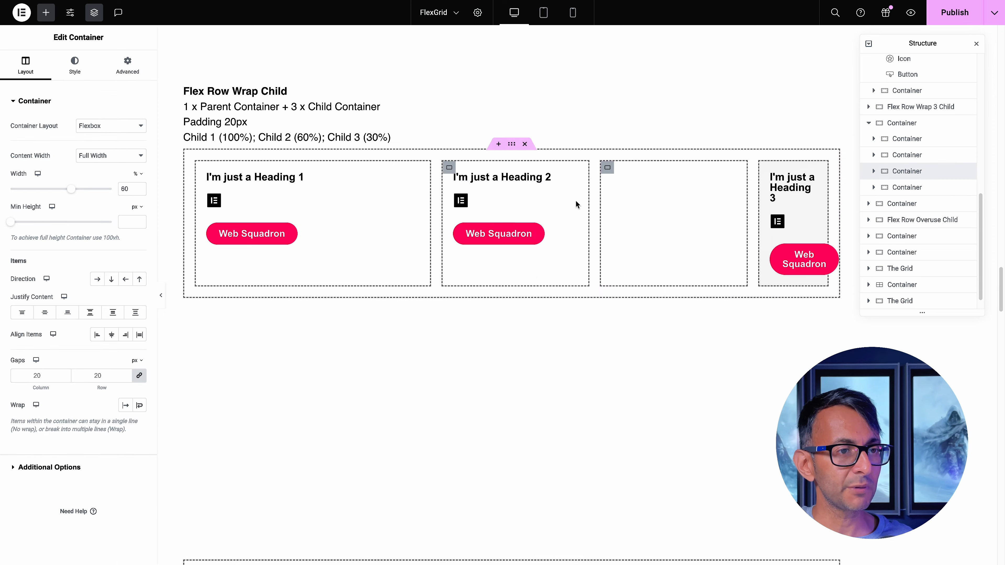
{"action": "right_click", "coordinate": [449, 168]}
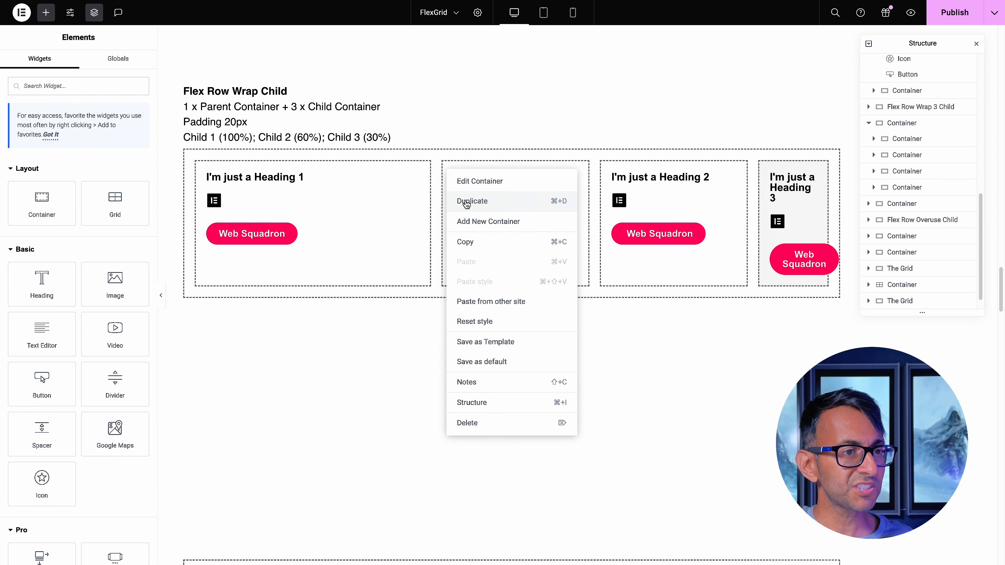
{"action": "left_click", "coordinate": [464, 200]}
{"action": "right_click", "coordinate": [396, 168]}
{"action": "left_click", "coordinate": [411, 193]}
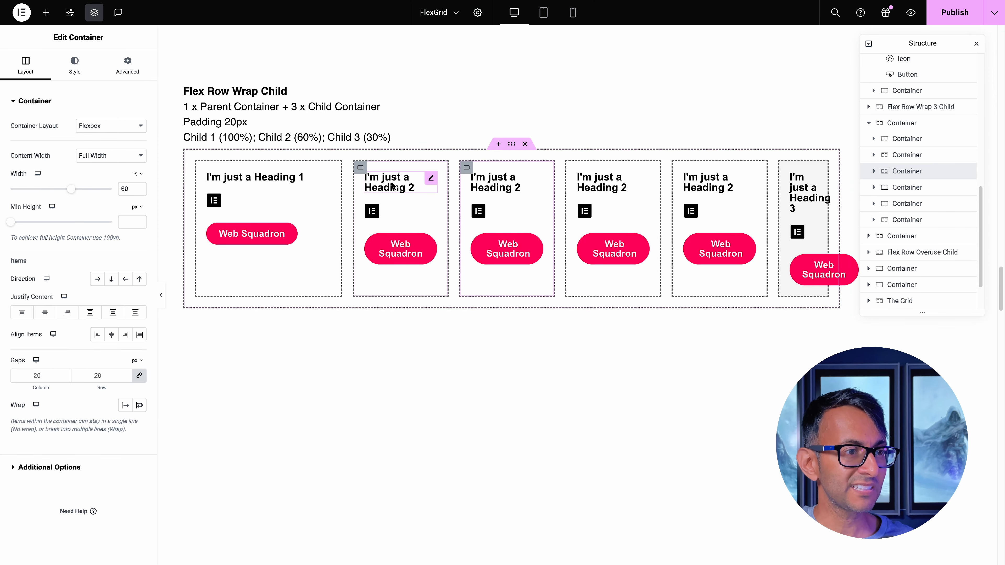
{"action": "right_click", "coordinate": [360, 170]}
{"action": "left_click", "coordinate": [370, 198]}
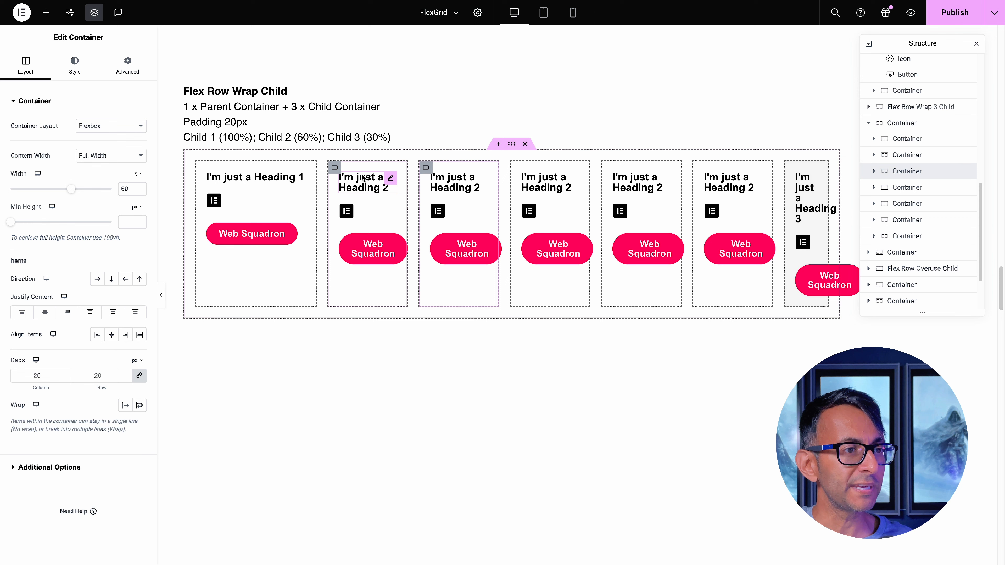
{"action": "right_click", "coordinate": [333, 168]}
{"action": "left_click", "coordinate": [347, 199]}
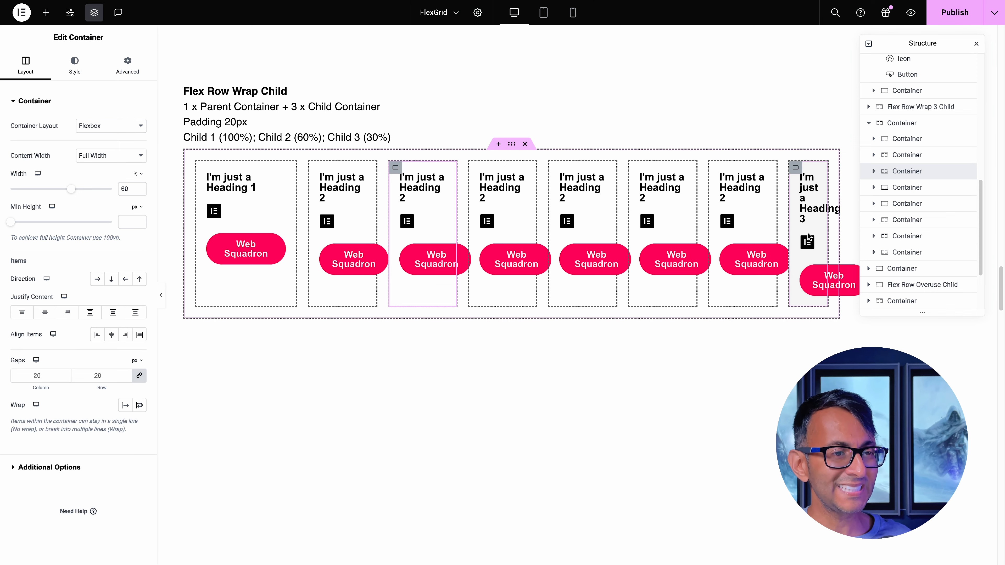
Undo the five duplications of the second child container in the Flex Row Wrap Child example
{"action": "key", "text": "ctrl+z"}
{"action": "key", "text": "ctrl+z"}
{"action": "key", "text": "ctrl+z"}
{"action": "key", "text": "ctrl+z"}
{"action": "key", "text": "ctrl+z"}
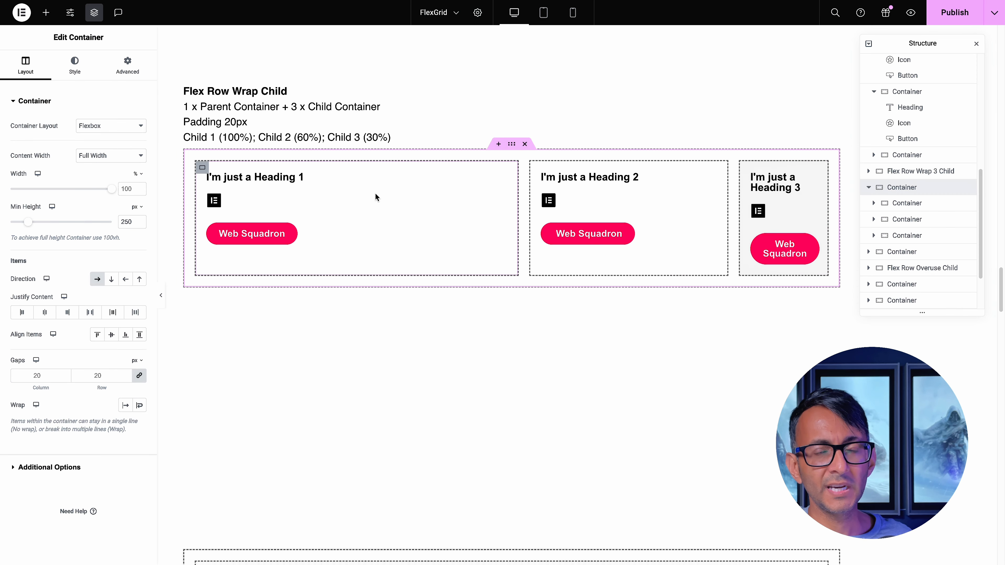
Add a nested container holding a pasted Web Squadron button inside the first child container, and remove it again
{"action": "left_click", "coordinate": [202, 169]}
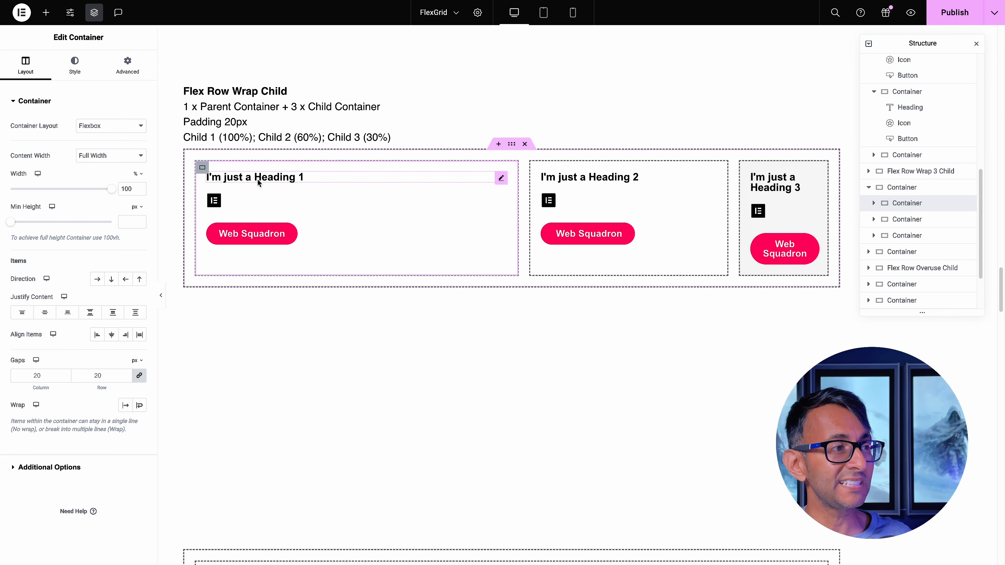
{"action": "left_click", "coordinate": [48, 15]}
{"action": "left_click", "coordinate": [43, 170]}
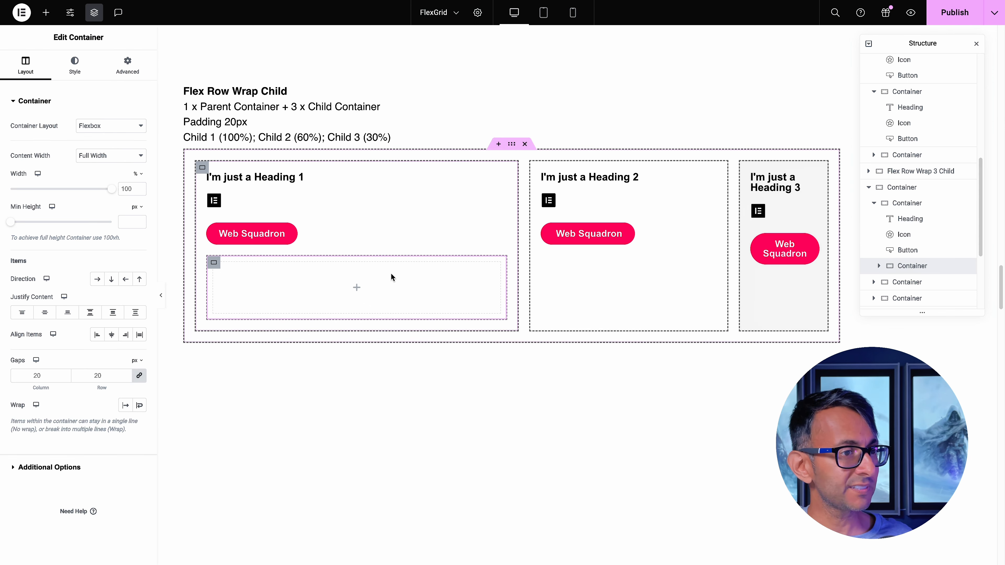
{"action": "right_click", "coordinate": [363, 282]}
{"action": "left_click", "coordinate": [409, 374]}
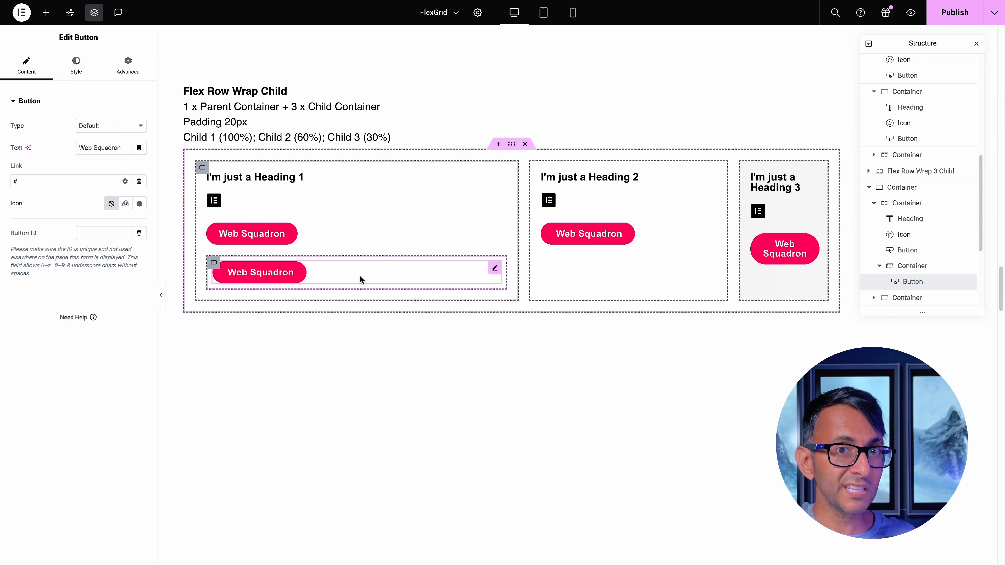
{"action": "key", "text": "Delete"}
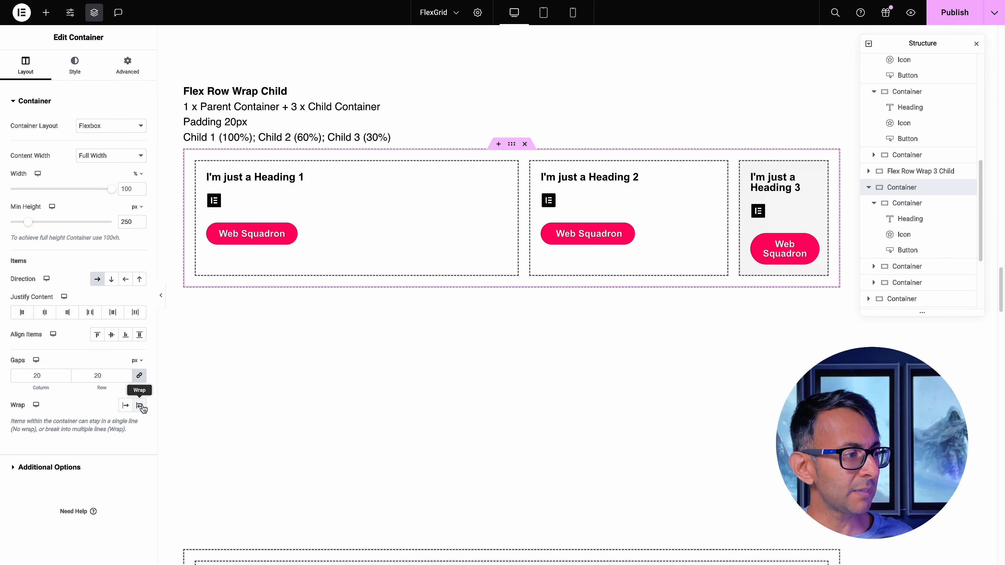
Turn wrapping on for the Flex Row Wrap Child parent container and open the first child container's advanced settings
{"action": "left_click", "coordinate": [140, 405]}
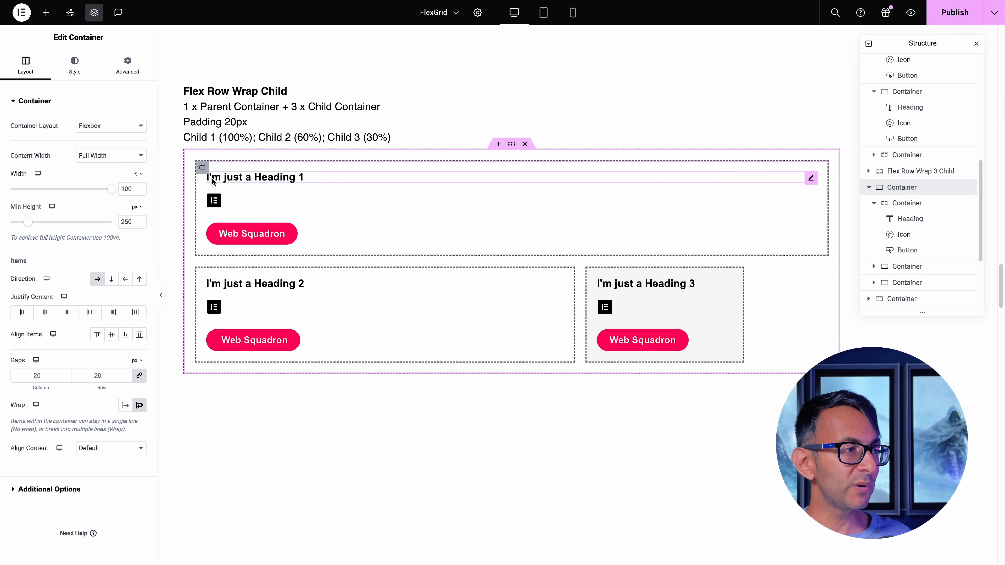
{"action": "left_click", "coordinate": [202, 168]}
{"action": "left_click", "coordinate": [128, 70]}
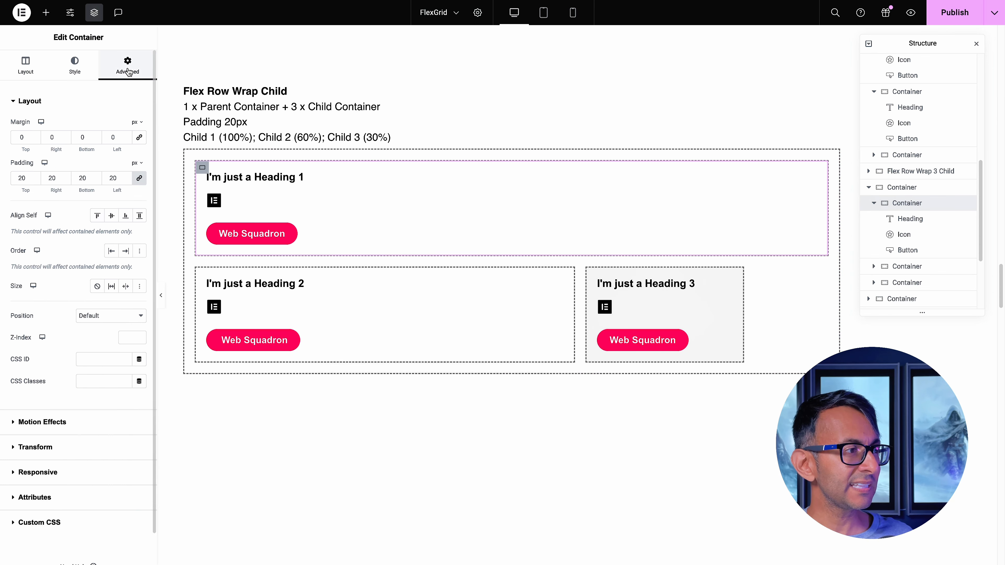
Shrink the first child container's width to about 13% and restore it to 100%
{"action": "left_click", "coordinate": [36, 76]}
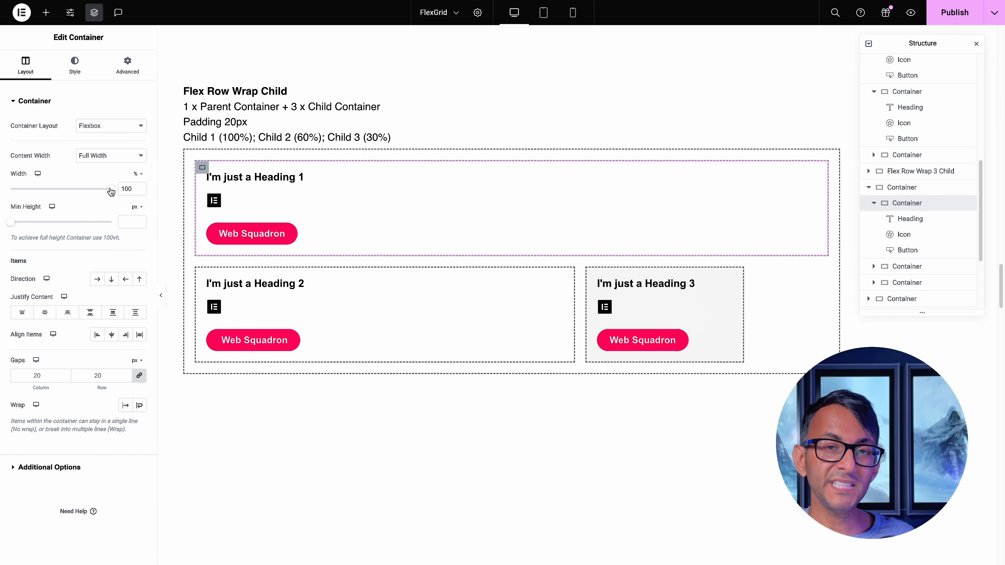
{"action": "left_click_drag", "start_coordinate": [110, 191], "coordinate": [27, 195]}
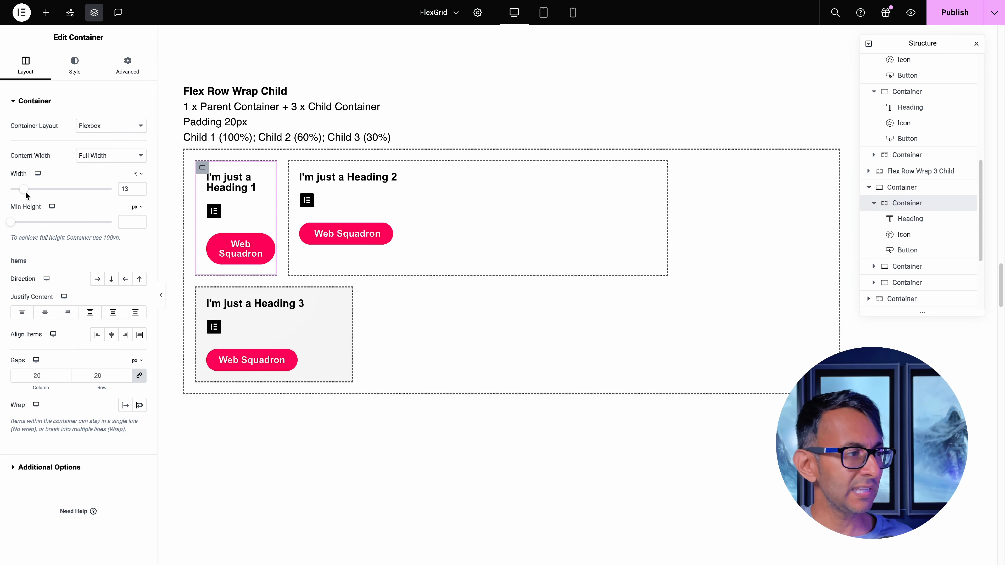
{"action": "double_click", "coordinate": [129, 189]}
{"action": "type", "text": "100"}
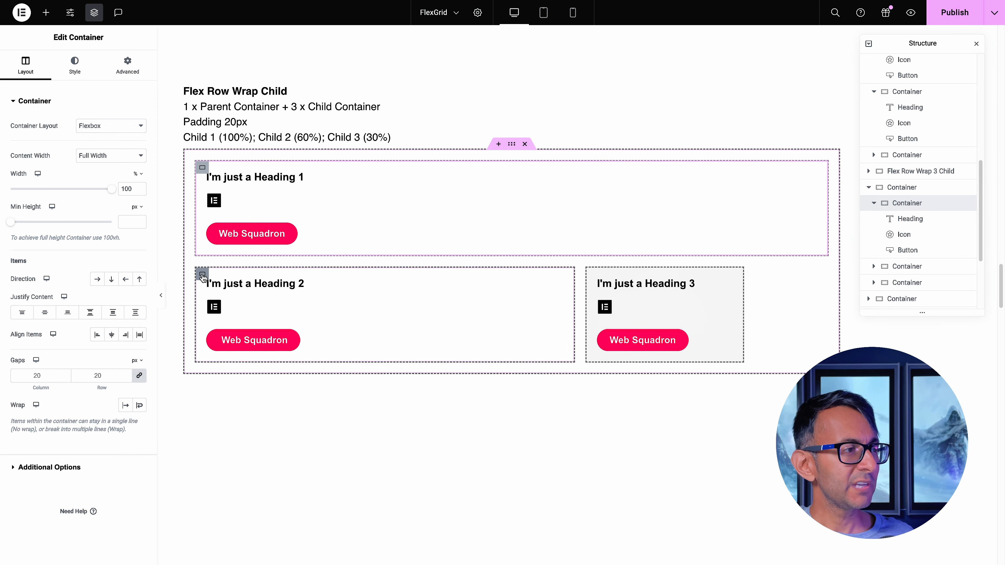
Check the second child container's width and set the third child container's width to 40%
{"action": "left_click", "coordinate": [201, 281]}
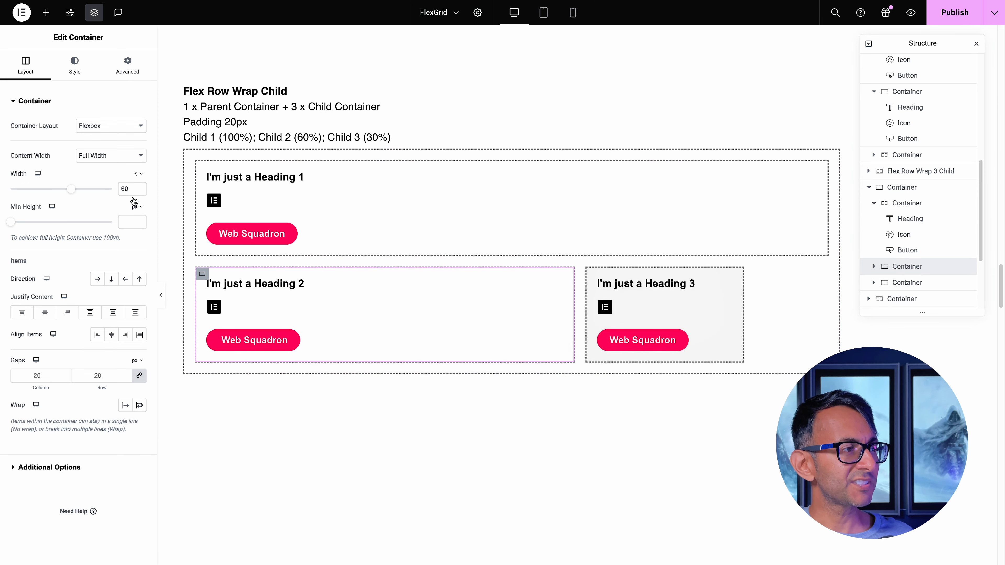
{"action": "left_click", "coordinate": [592, 274]}
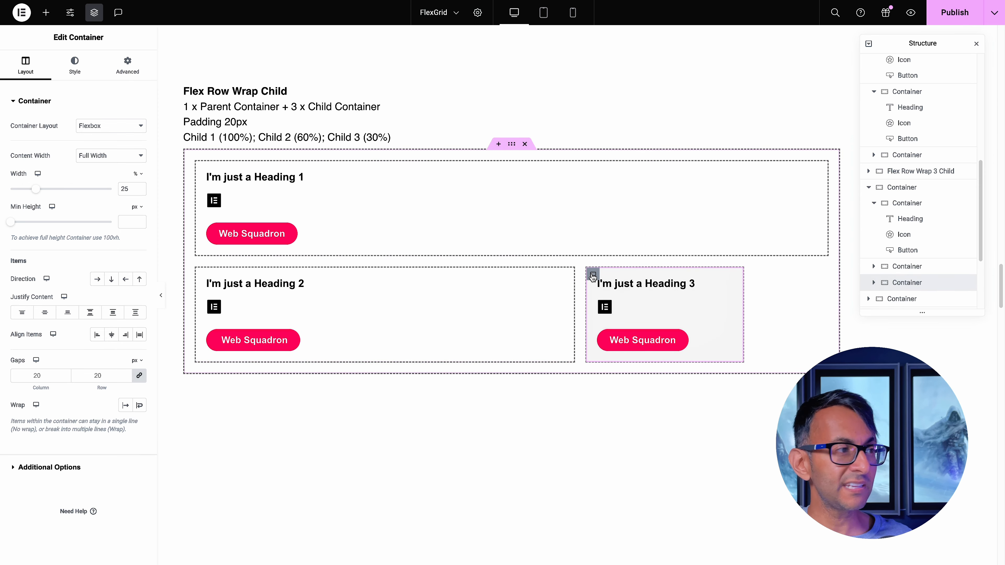
{"action": "double_click", "coordinate": [124, 188]}
{"action": "type", "text": "40"}
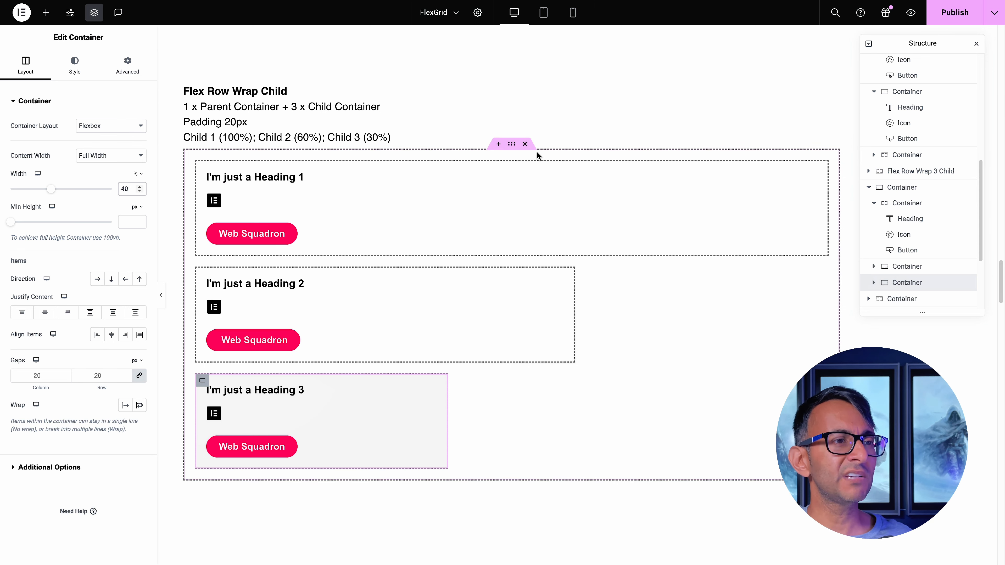
Unlink the parent container's column and row gaps and set both to 0 px
{"action": "left_click", "coordinate": [511, 146]}
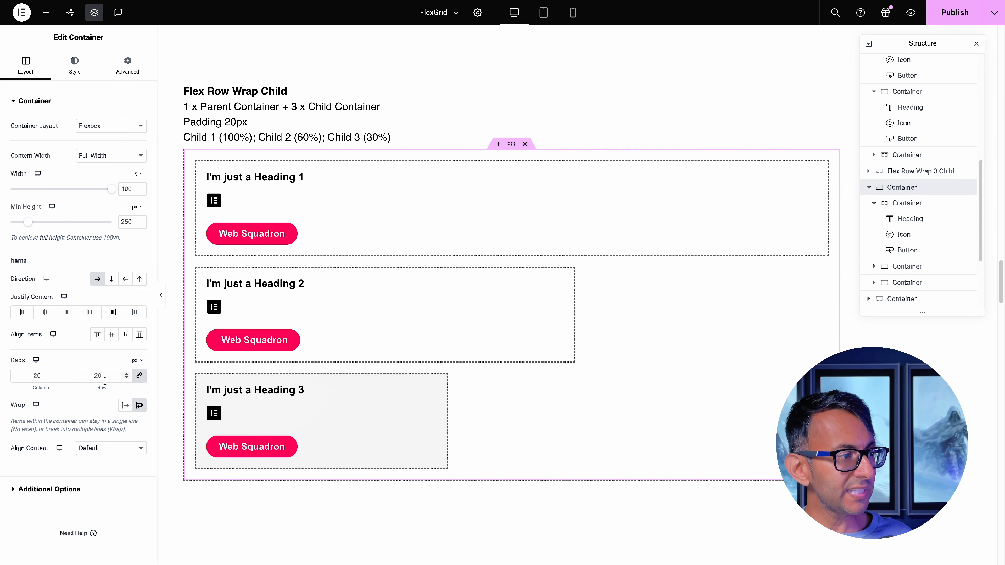
{"action": "left_click", "coordinate": [140, 376]}
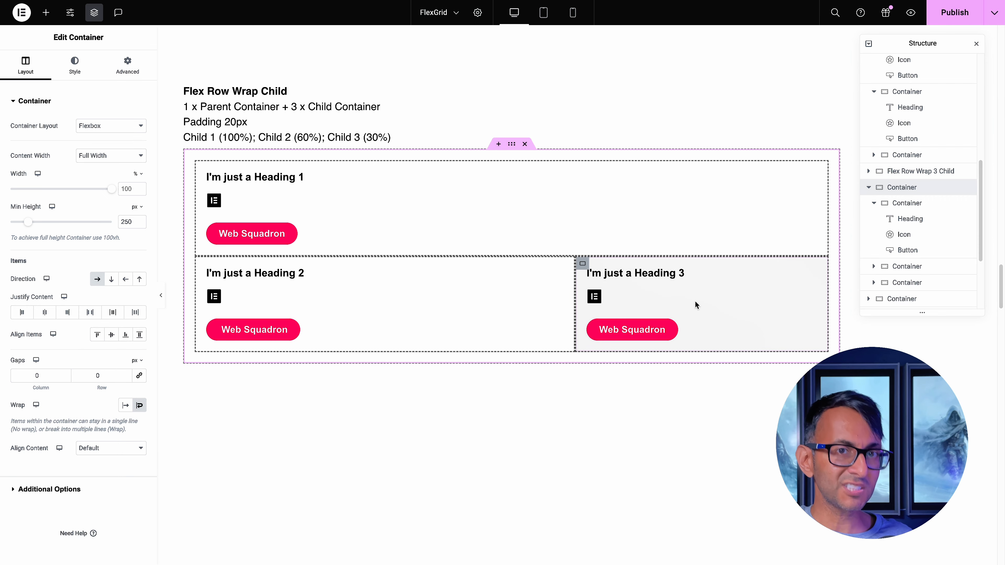
{"action": "left_click_drag", "start_coordinate": [105, 377], "coordinate": [79, 373]}
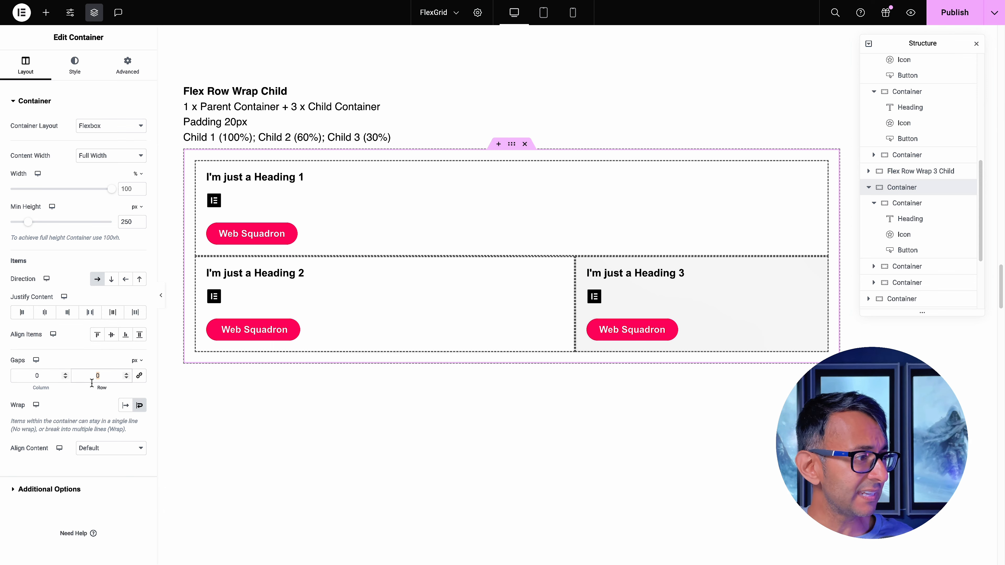
Relink the parent container's gaps and try values of 1 px and 5 px, ending at 1 px
{"action": "left_click", "coordinate": [139, 376]}
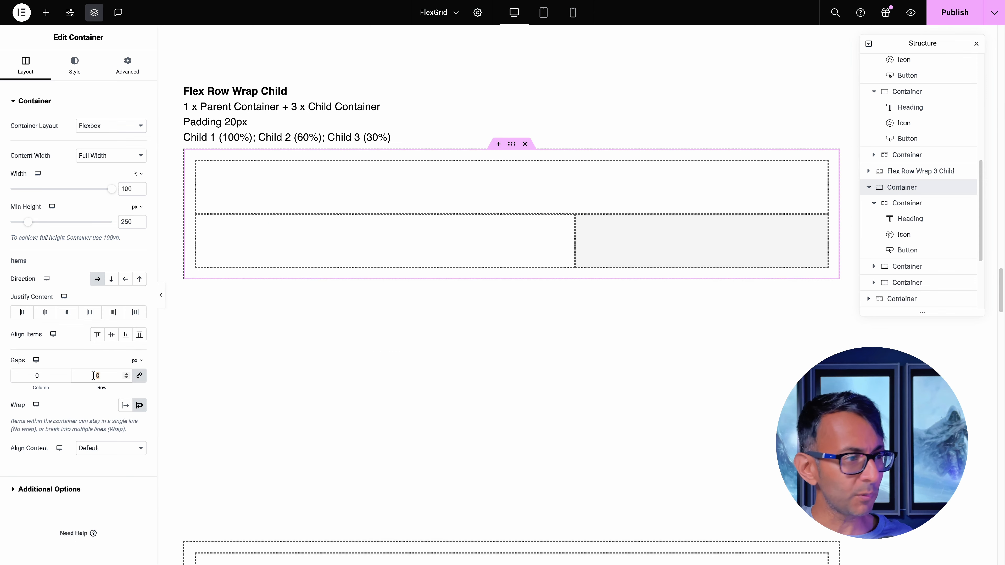
{"action": "type", "text": "1"}
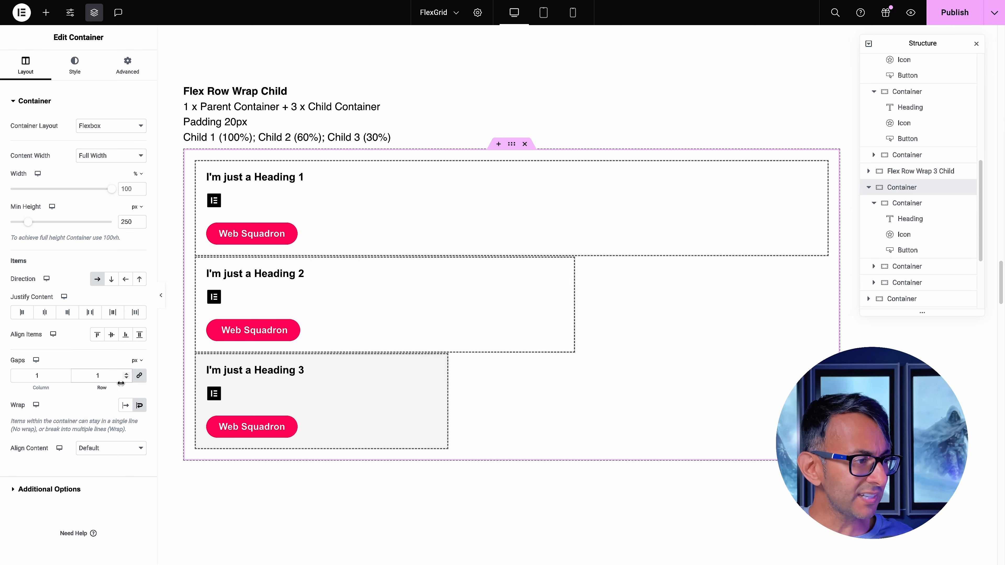
{"action": "left_click", "coordinate": [127, 373]}
{"action": "left_click", "coordinate": [127, 373]}
{"action": "left_click", "coordinate": [127, 373]}
{"action": "left_click", "coordinate": [127, 373]}
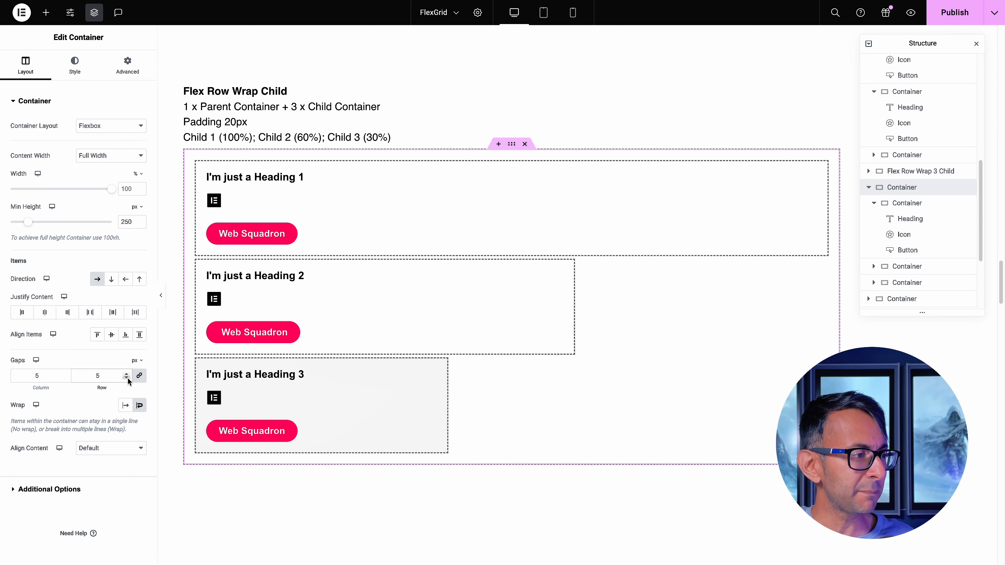
{"action": "left_click", "coordinate": [127, 378]}
{"action": "left_click", "coordinate": [126, 378]}
{"action": "left_click", "coordinate": [127, 378]}
{"action": "left_click", "coordinate": [127, 378]}
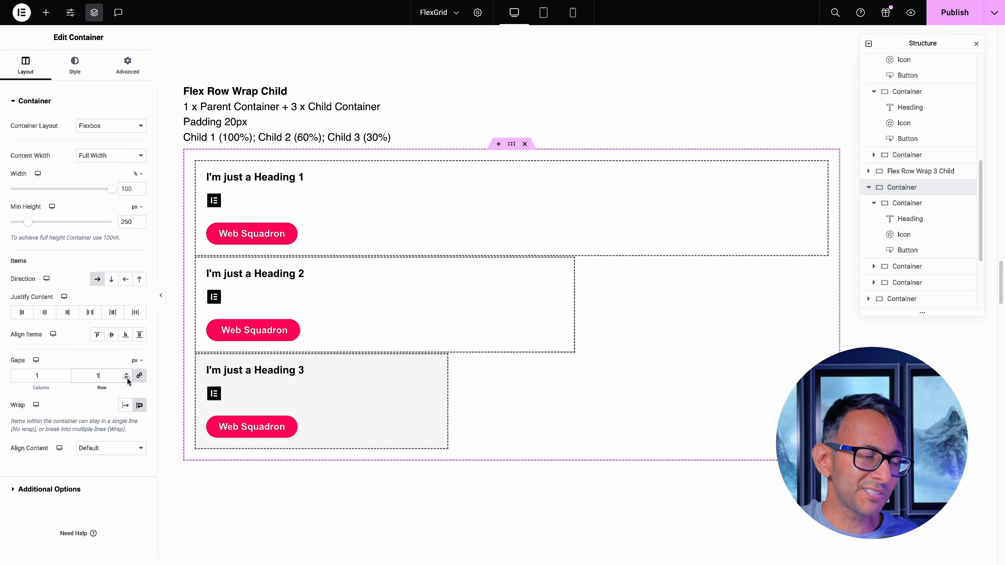
Reduce the second child container's width to 59% and the third child container's width to 39%
{"action": "left_click", "coordinate": [198, 378]}
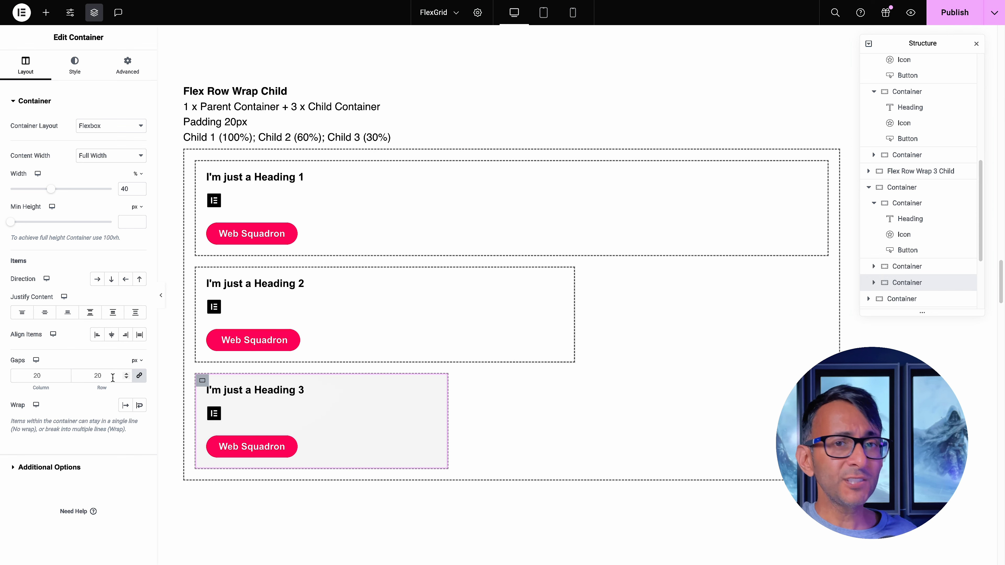
{"action": "left_click", "coordinate": [202, 274]}
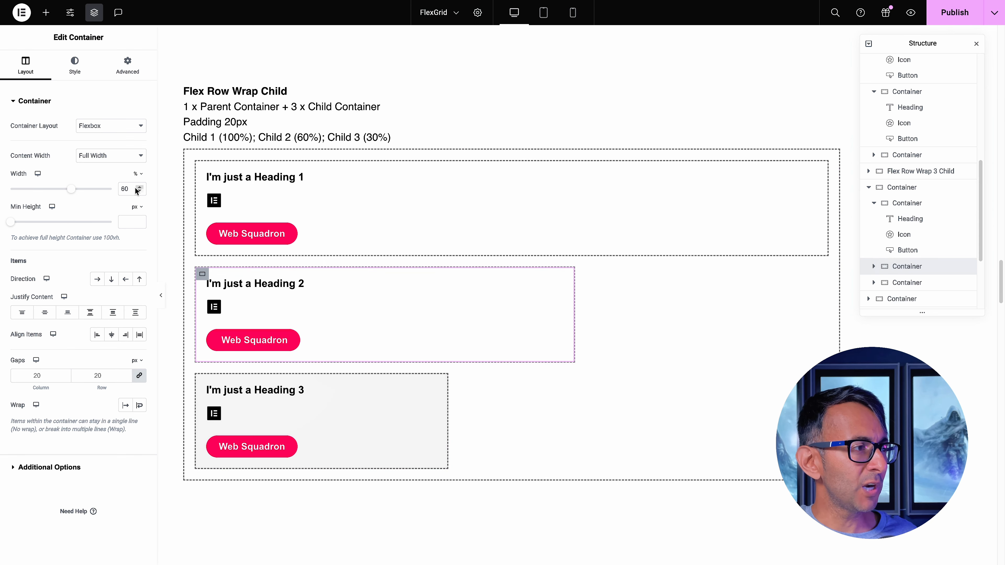
{"action": "left_click", "coordinate": [139, 191]}
{"action": "left_click", "coordinate": [203, 380]}
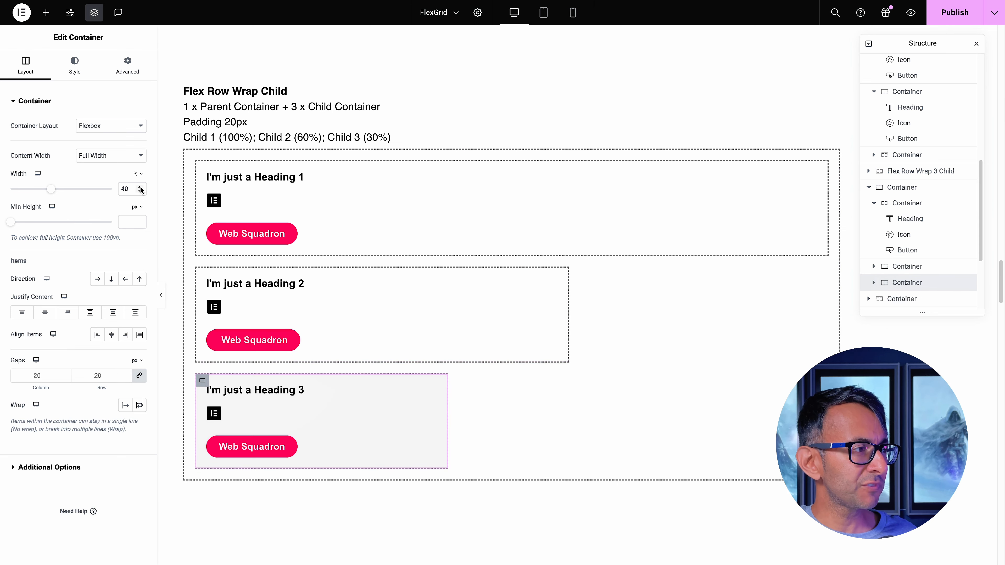
{"action": "left_click", "coordinate": [140, 191]}
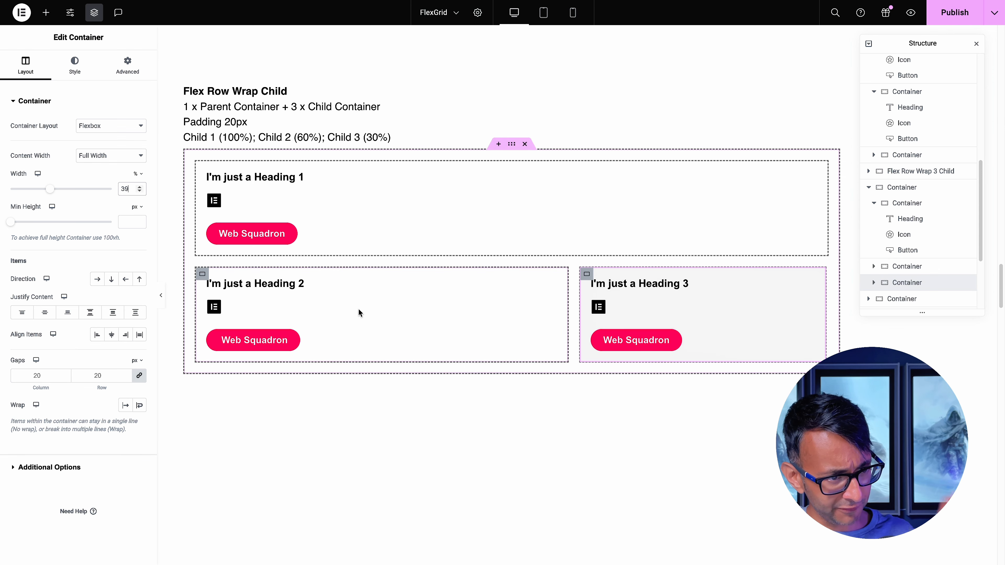
Set Justify Content on the Flex Row Wrap Child parent container to Space Between
{"action": "left_click", "coordinate": [511, 145]}
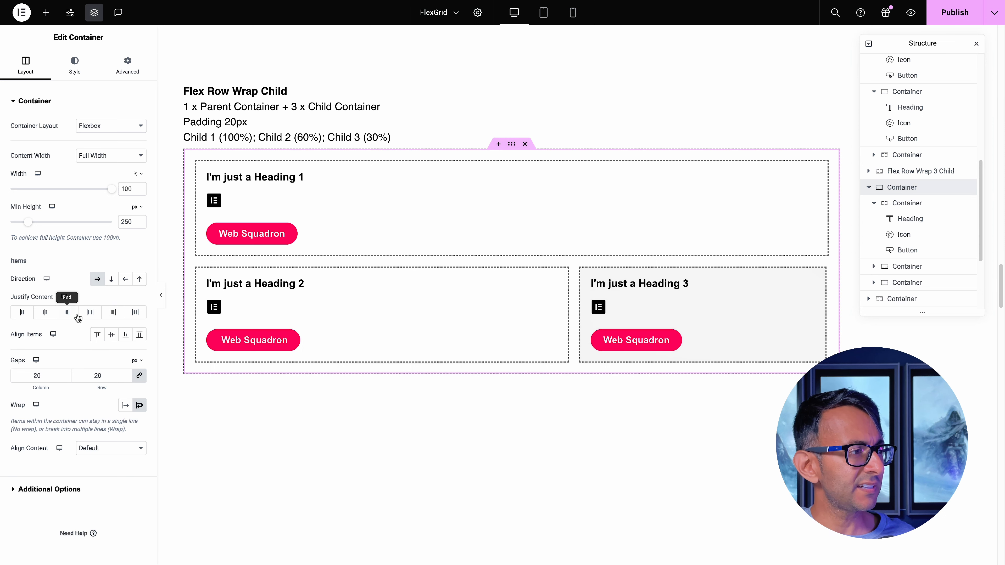
{"action": "left_click", "coordinate": [90, 312]}
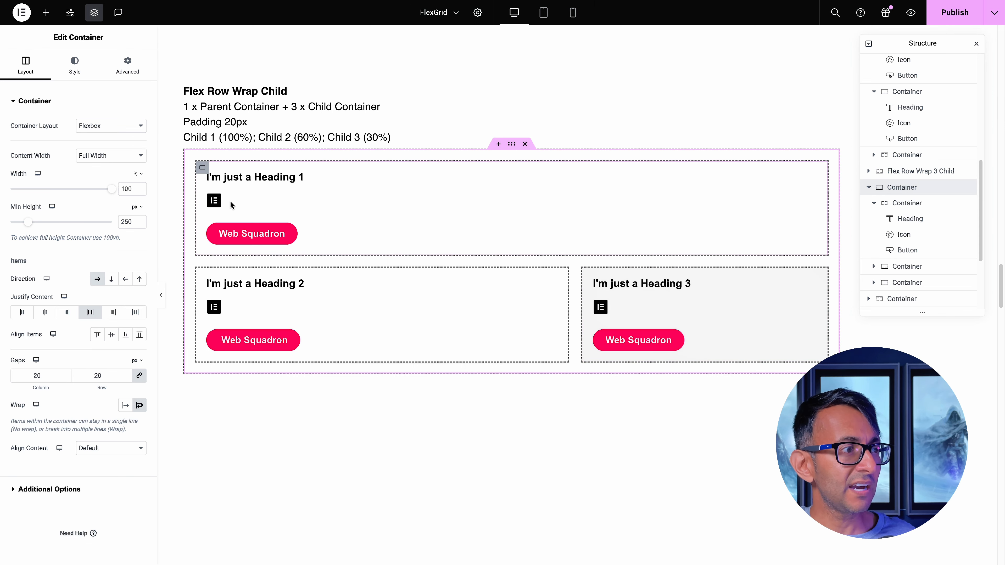
Set Align Self to End for the icon in the first child container
{"action": "left_click", "coordinate": [214, 200]}
{"action": "left_click", "coordinate": [127, 64]}
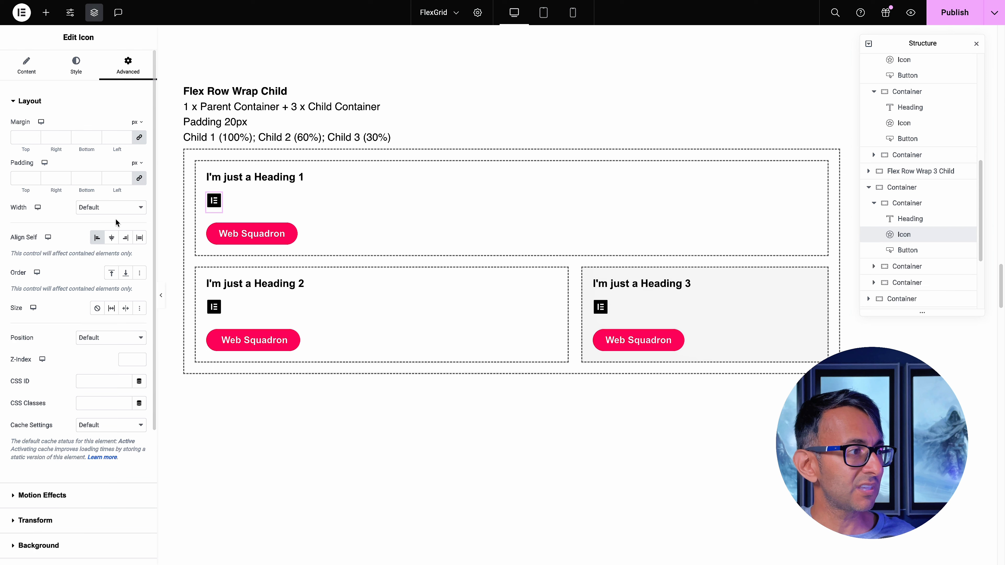
{"action": "left_click", "coordinate": [125, 238]}
Examine the lower wrapped example, comparing its child containers and standalone Heading 3 with the contained Heading 3 in the example above
{"action": "left_click", "coordinate": [717, 388]}
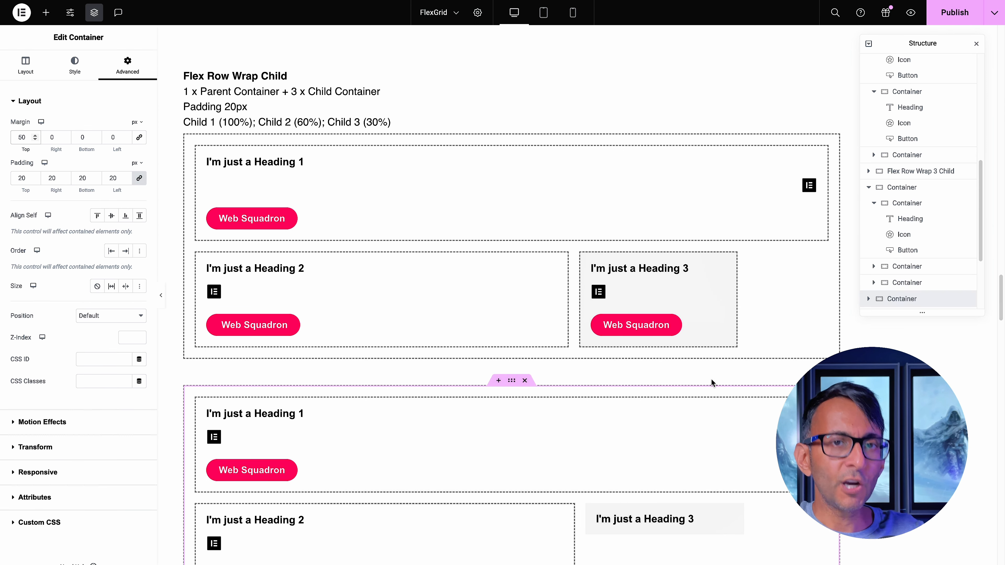
{"action": "scroll", "coordinate": [712, 384], "scroll_direction": "down", "scroll_amount": 3}
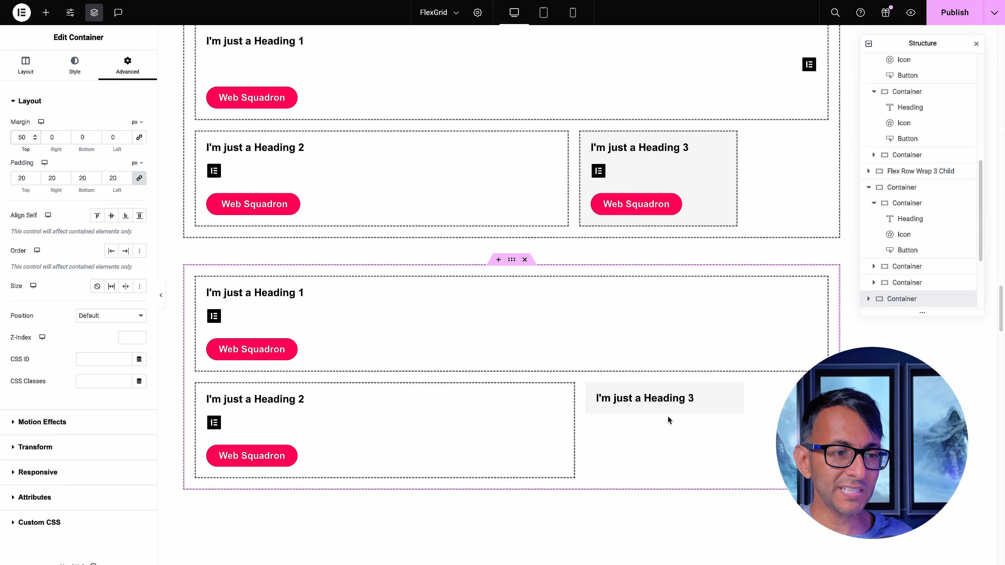
{"action": "scroll", "coordinate": [672, 406], "scroll_direction": "down", "scroll_amount": 2}
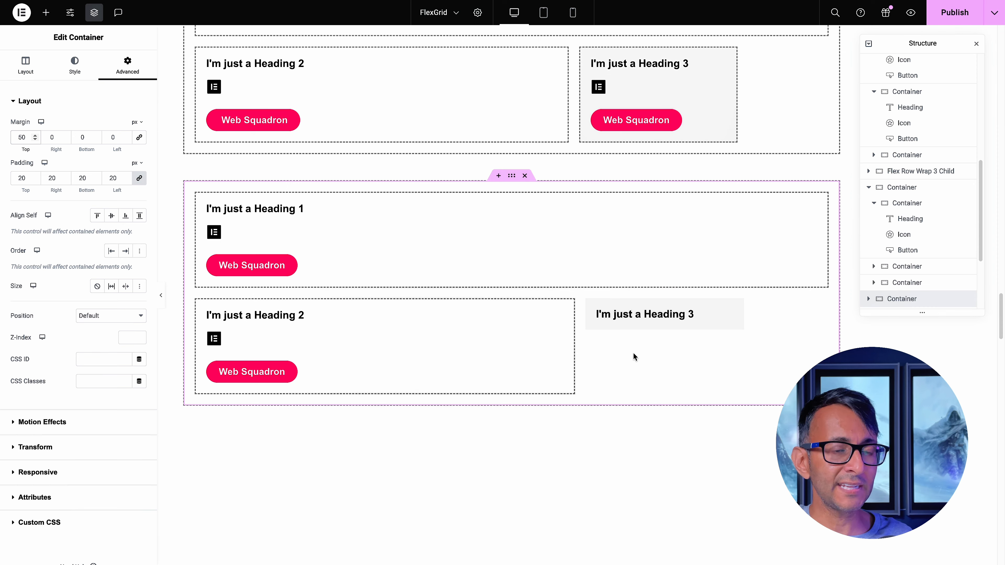
{"action": "scroll", "coordinate": [632, 358], "scroll_direction": "up", "scroll_amount": 1}
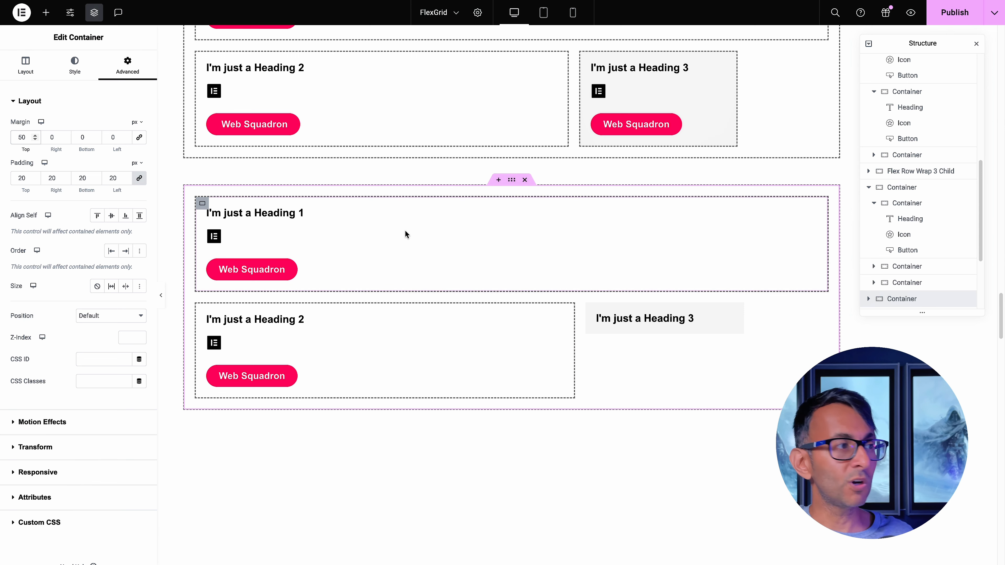
{"action": "left_click", "coordinate": [203, 205]}
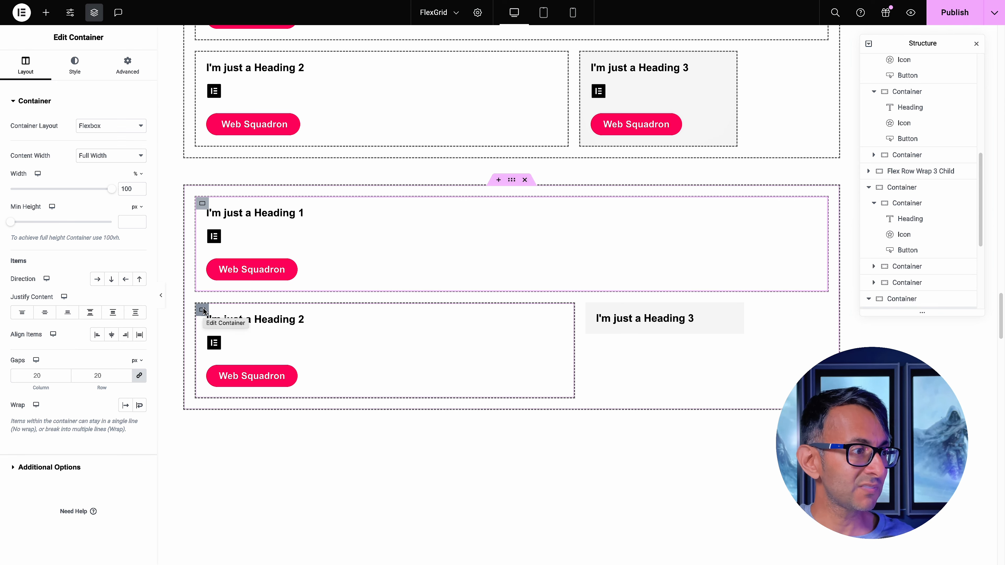
{"action": "left_click", "coordinate": [202, 311]}
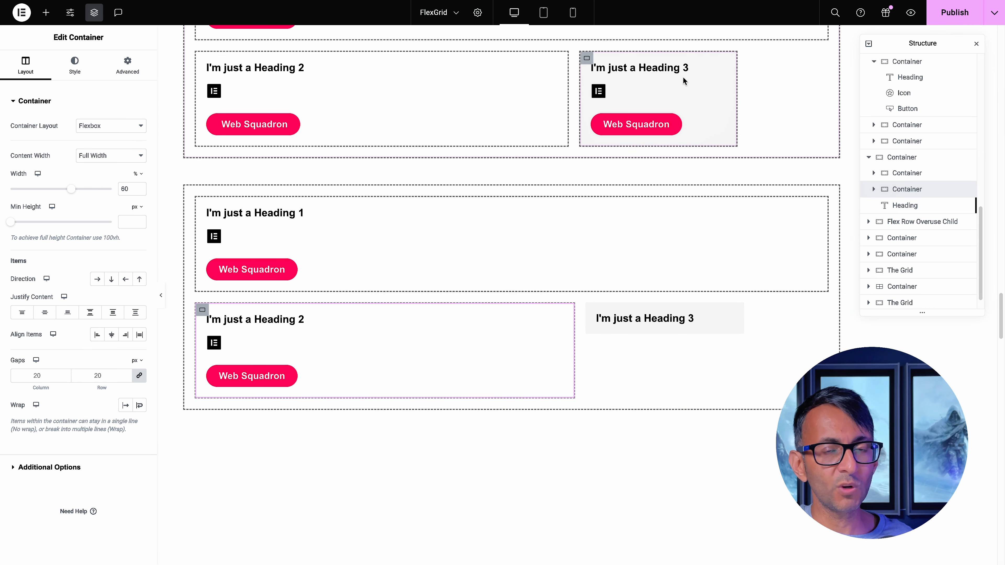
{"action": "left_click", "coordinate": [666, 67]}
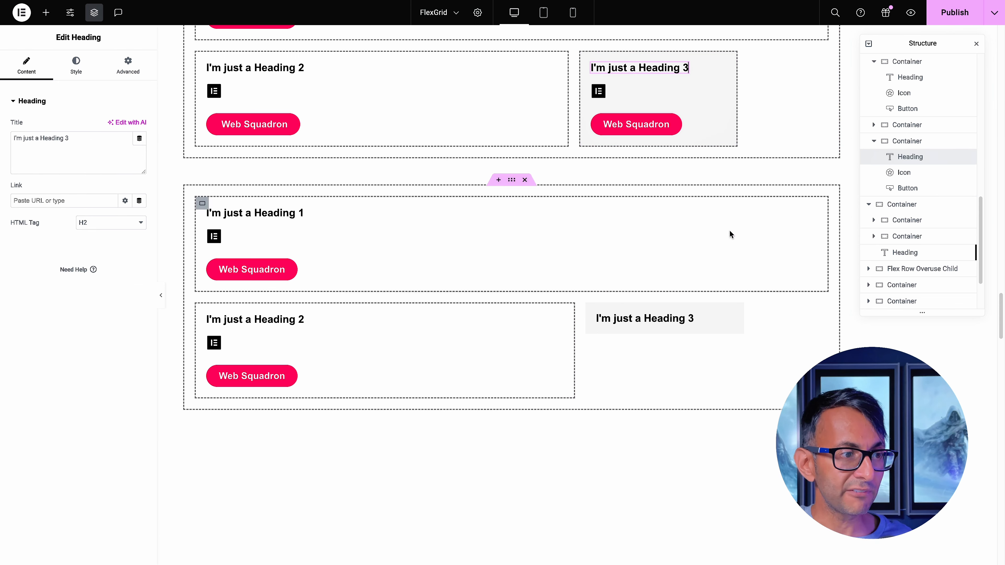
{"action": "left_click", "coordinate": [613, 323]}
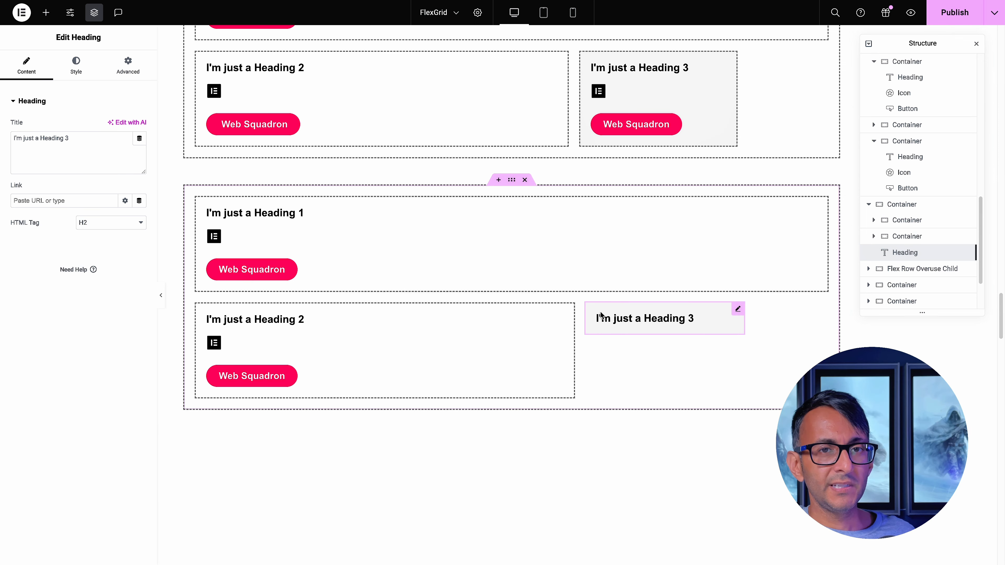
Try Center and End for Align Self on the lower example's standalone Heading 3, and settle on Stretch
{"action": "left_click", "coordinate": [120, 70]}
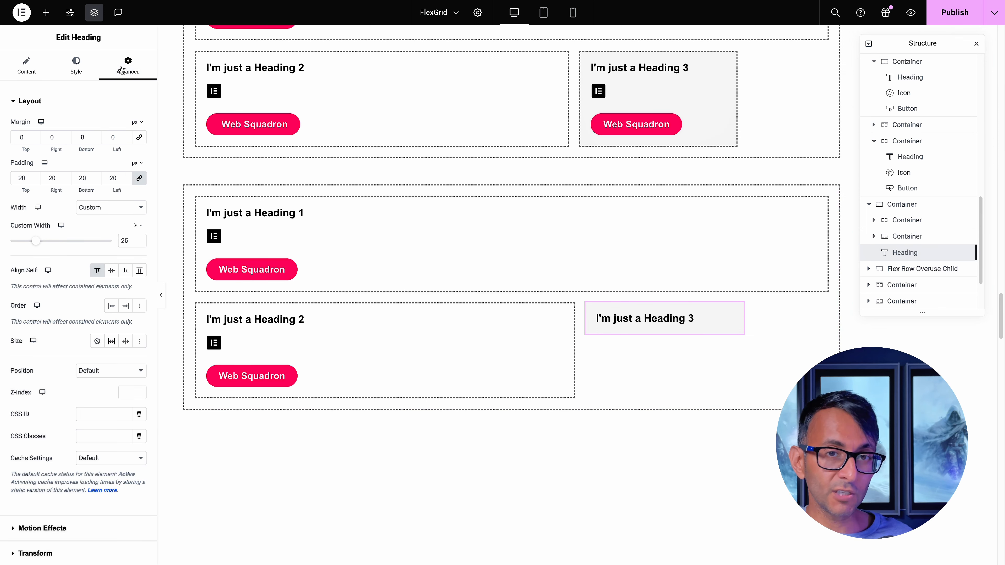
{"action": "left_click", "coordinate": [111, 271]}
{"action": "left_click", "coordinate": [125, 275]}
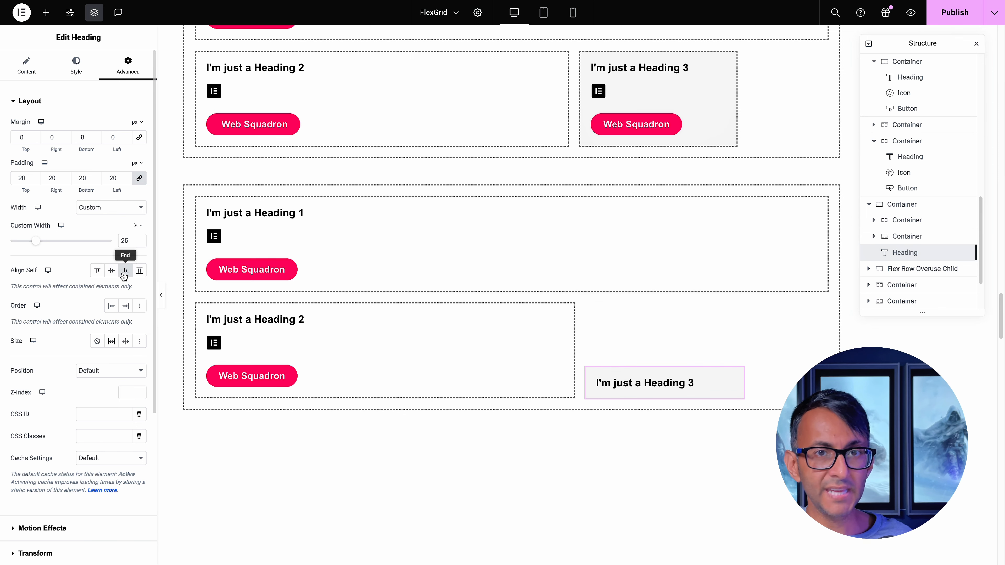
{"action": "left_click", "coordinate": [139, 273]}
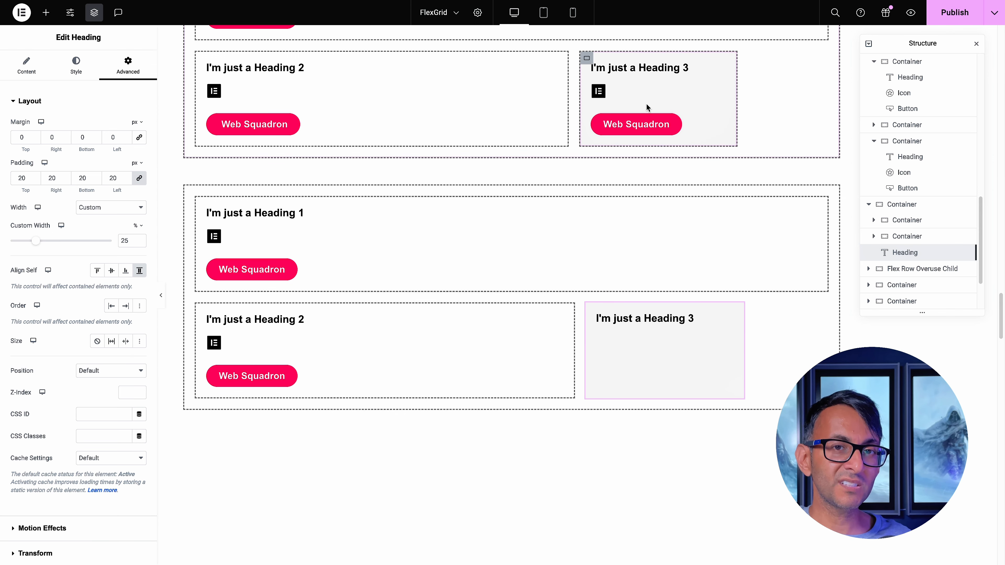
Delete the button and icon from the upper Heading 3 container and set its Justify Content to Center
{"action": "right_click", "coordinate": [620, 123]}
{"action": "left_click", "coordinate": [669, 362]}
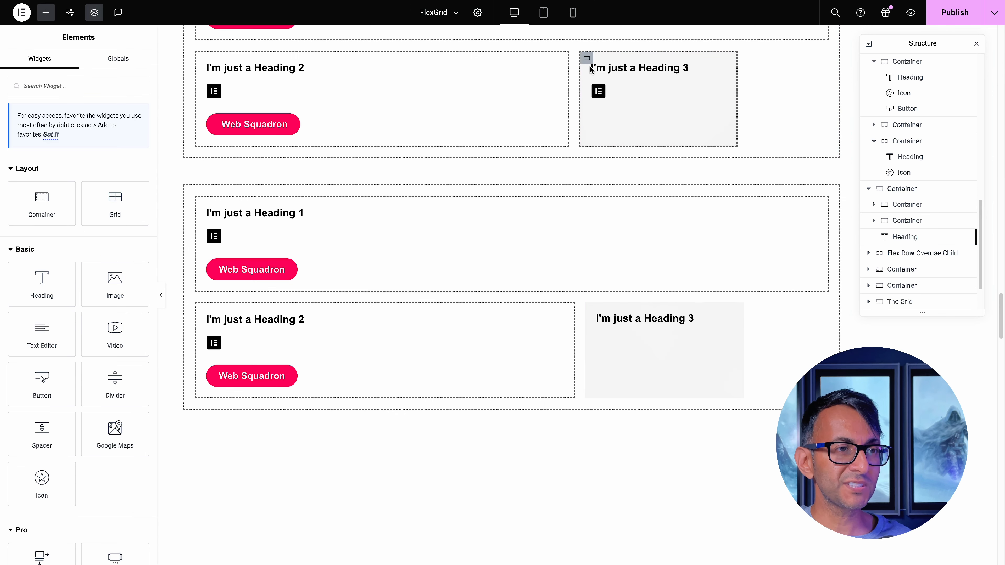
{"action": "right_click", "coordinate": [593, 85]}
{"action": "left_click", "coordinate": [651, 328]}
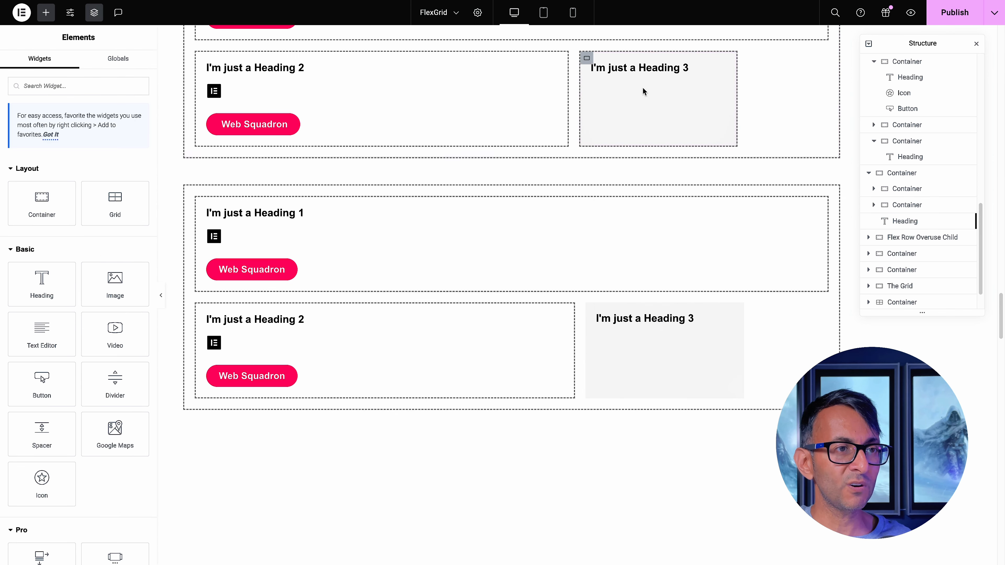
{"action": "left_click", "coordinate": [588, 62]}
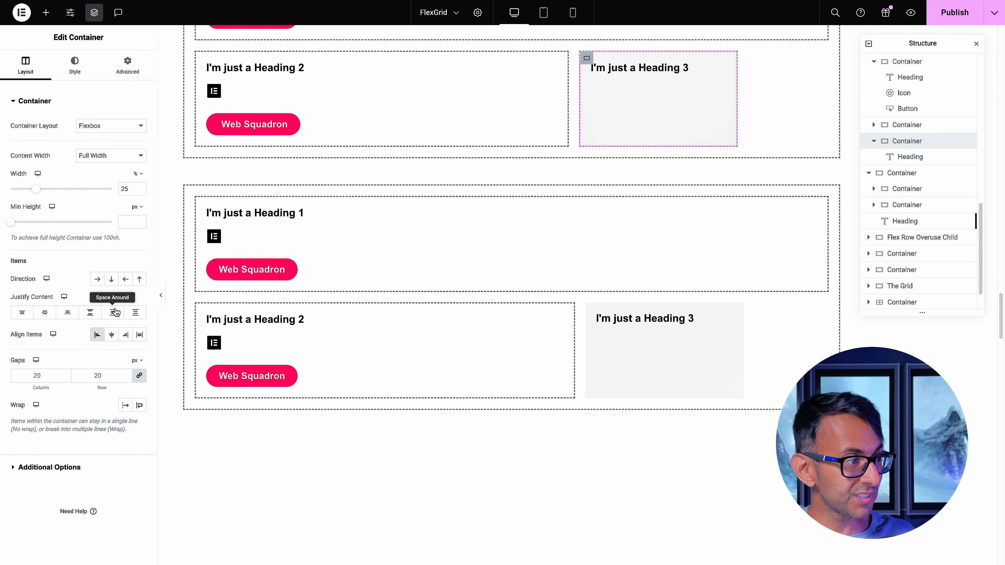
{"action": "left_click", "coordinate": [45, 312]}
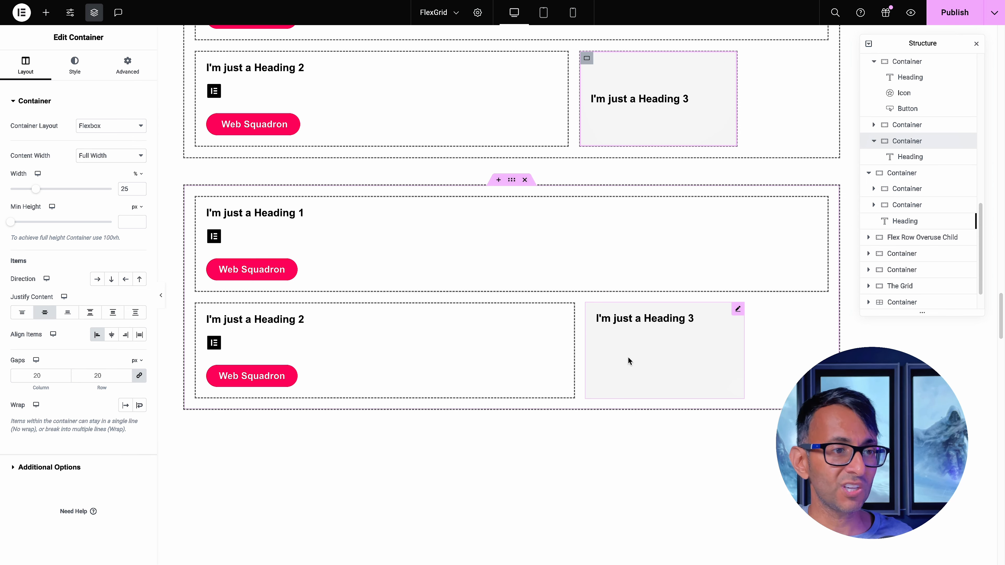
Try a Heading and a Button widget in the gradient child container of Flex Row Wrap Child (Overuse), and delete both
{"action": "scroll", "coordinate": [627, 356], "scroll_direction": "down", "scroll_amount": 12}
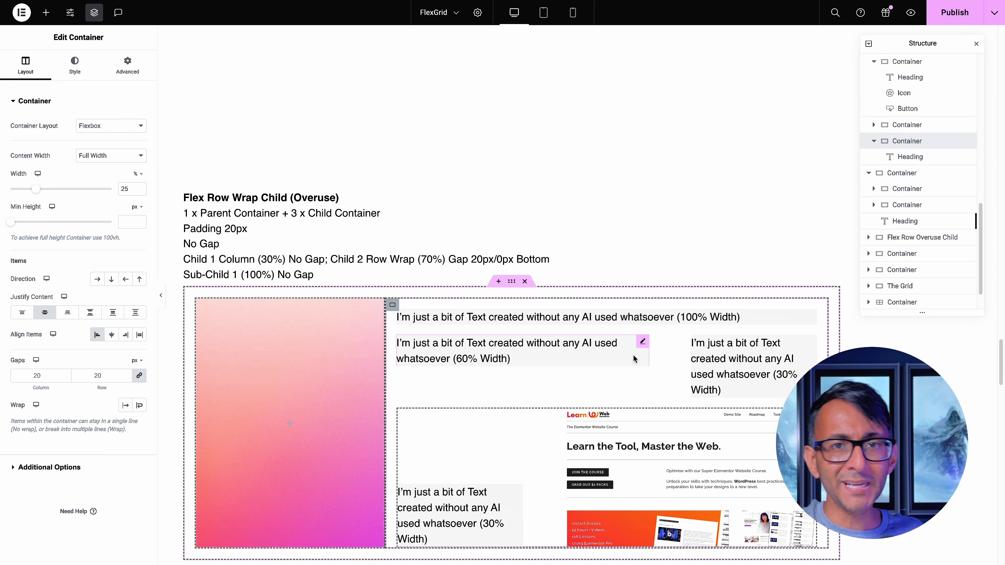
{"action": "scroll", "coordinate": [649, 333], "scroll_direction": "down", "scroll_amount": 2}
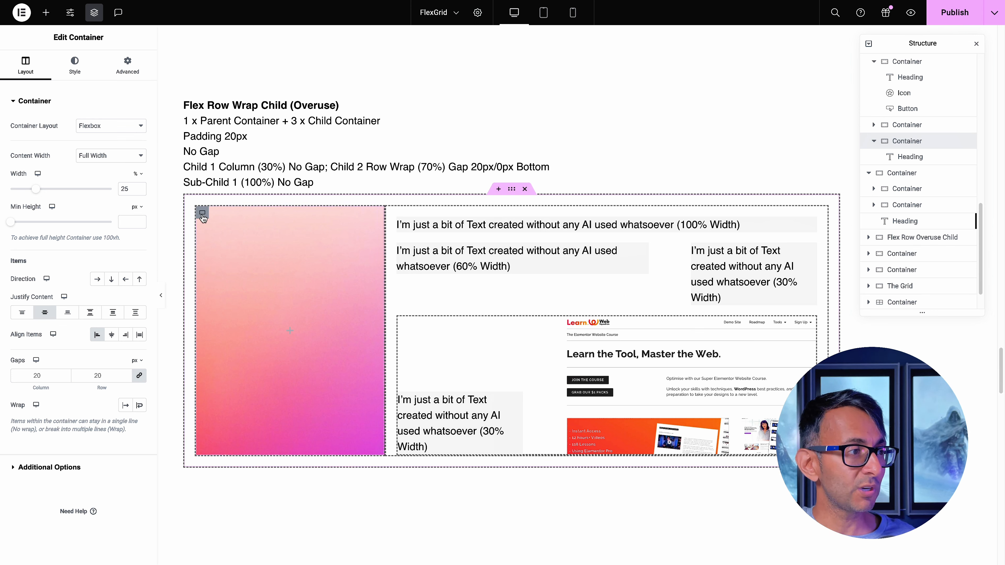
{"action": "left_click", "coordinate": [203, 213]}
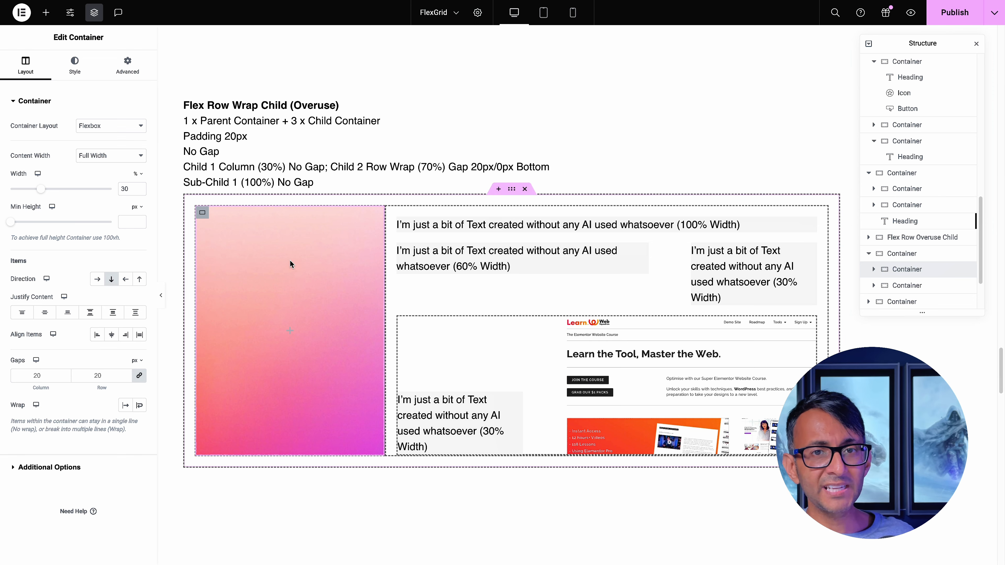
{"action": "left_click", "coordinate": [74, 64]}
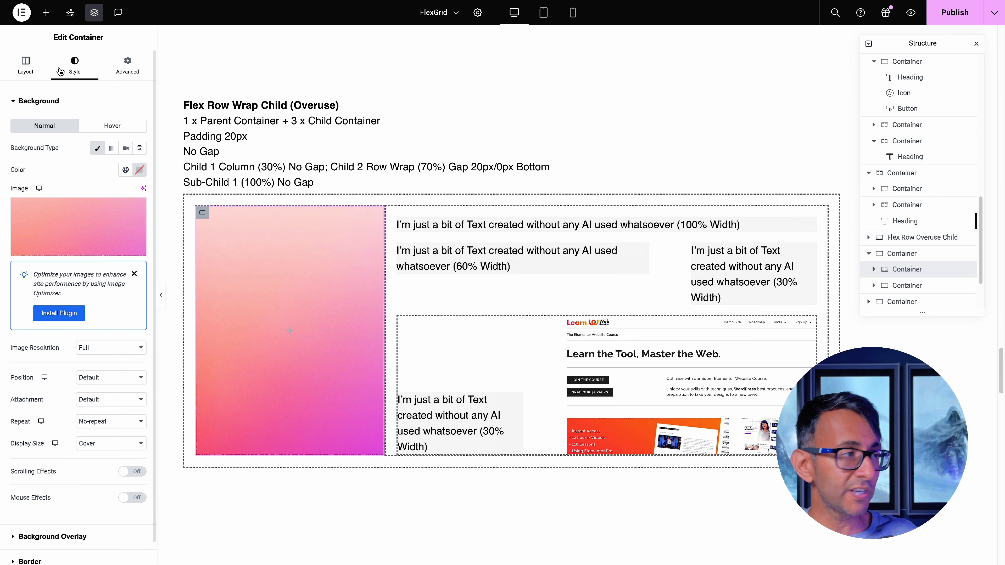
{"action": "left_click", "coordinate": [48, 71]}
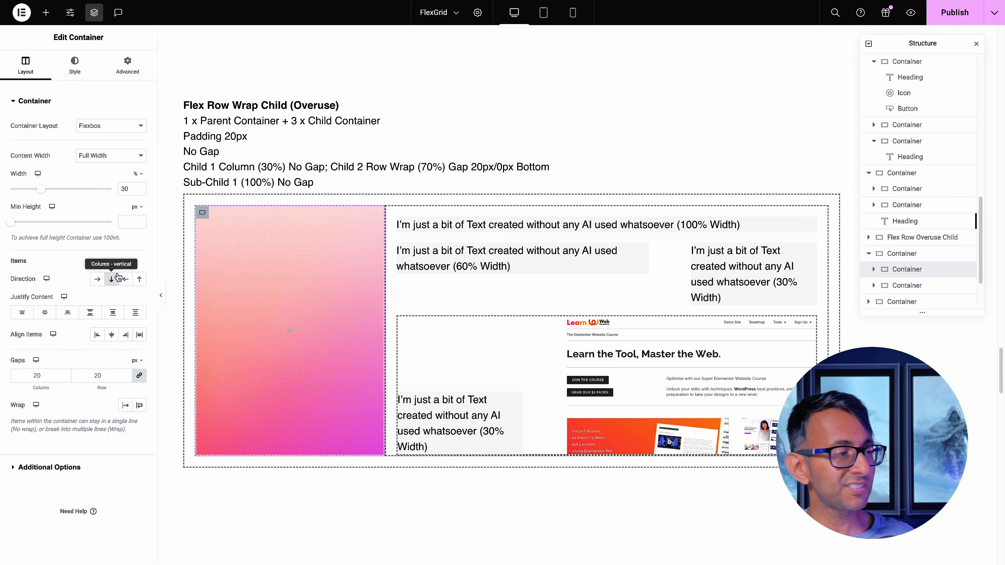
{"action": "left_click", "coordinate": [46, 12]}
{"action": "left_click_drag", "start_coordinate": [41, 286], "coordinate": [292, 308]}
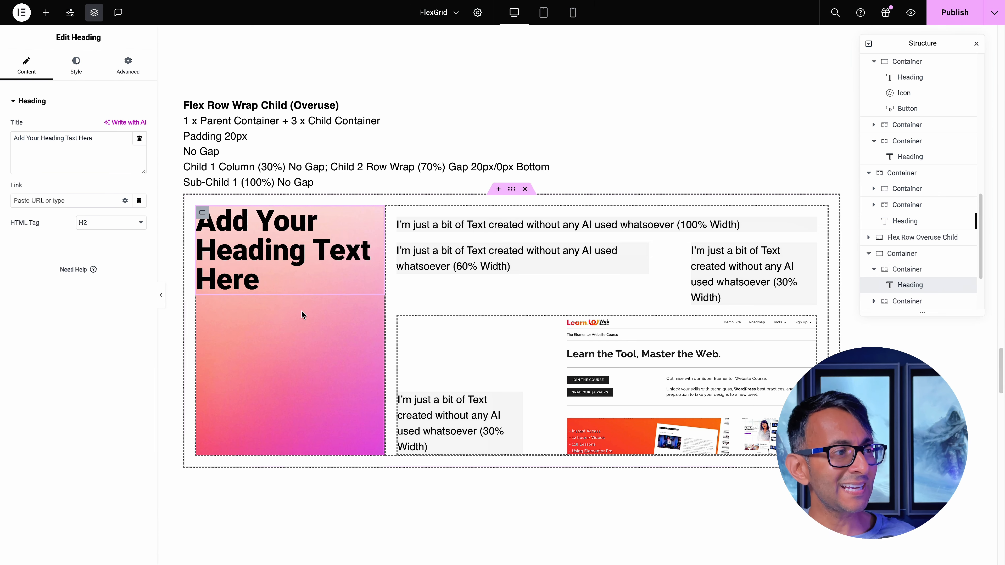
{"action": "left_click", "coordinate": [46, 12]}
{"action": "left_click_drag", "start_coordinate": [42, 382], "coordinate": [310, 301]}
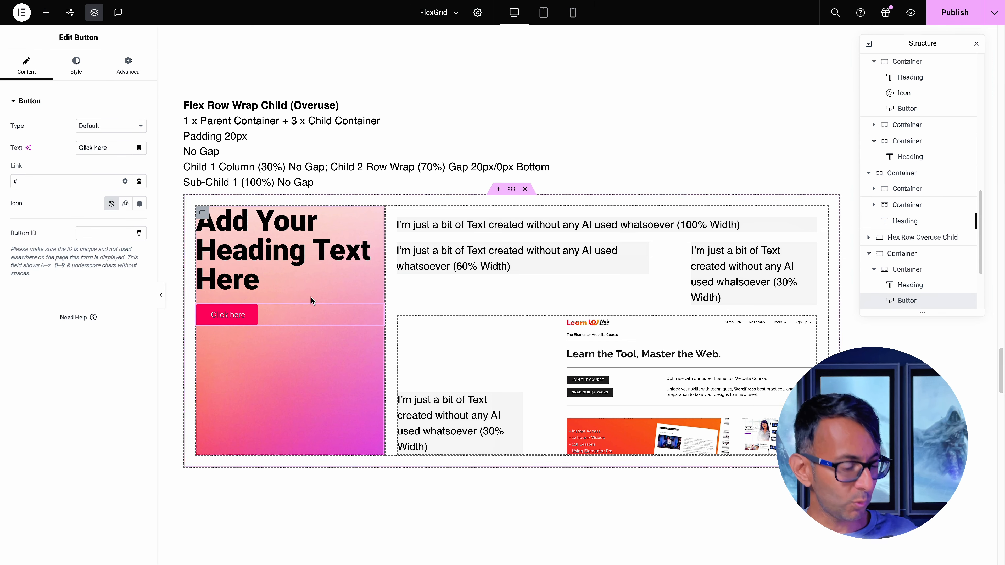
{"action": "key", "text": "Delete"}
{"action": "key", "text": "Delete"}
Examine the second child container's direction, wrap and gap settings, along with the width settings of its text editors
{"action": "left_click", "coordinate": [392, 213]}
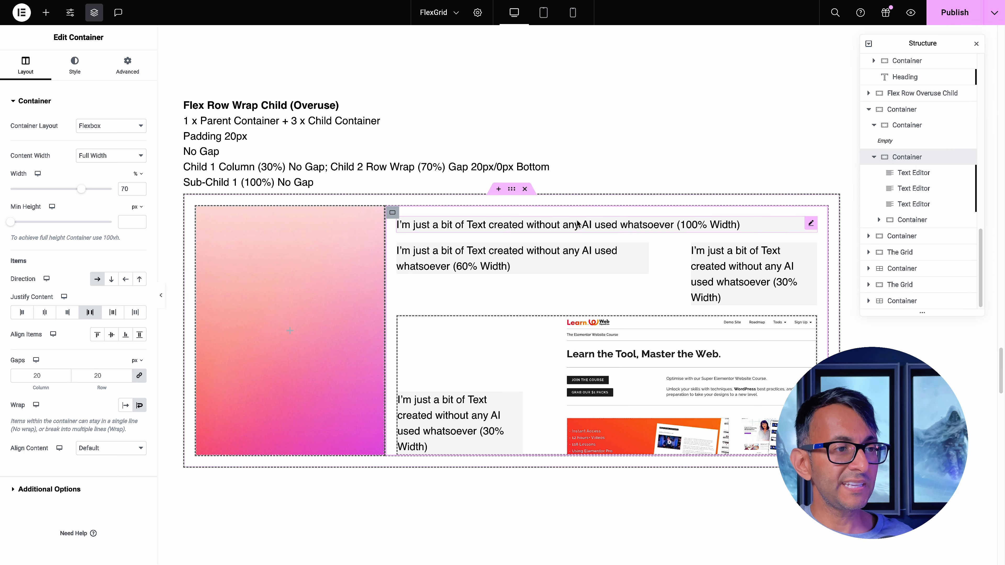
{"action": "left_click", "coordinate": [925, 174]}
{"action": "left_click", "coordinate": [923, 189]}
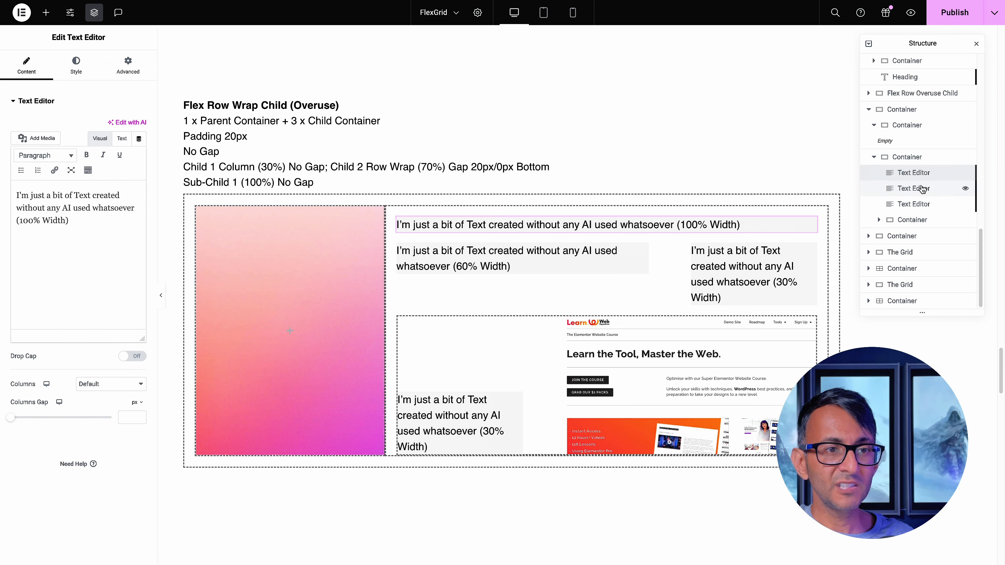
{"action": "left_click", "coordinate": [922, 220]}
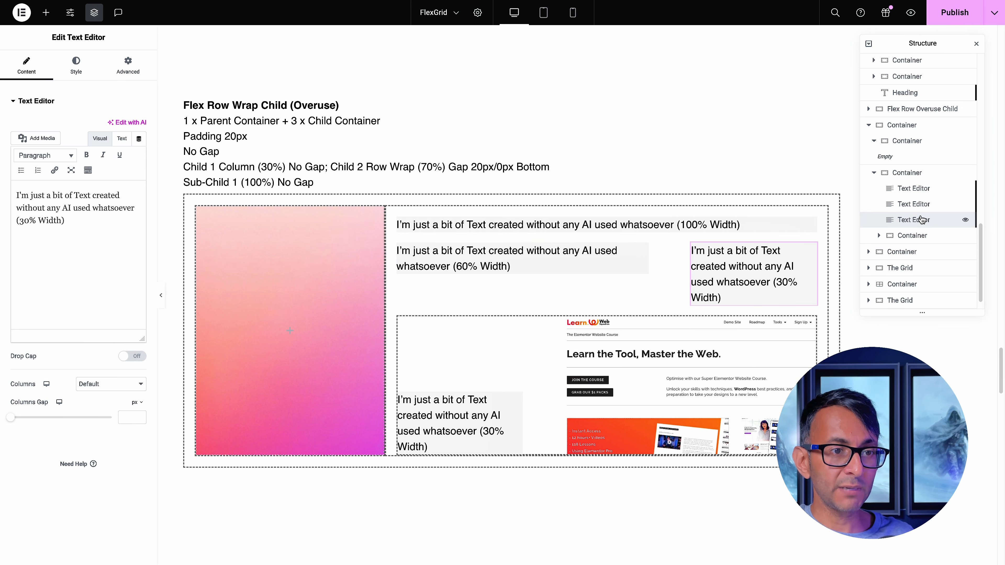
{"action": "left_click", "coordinate": [922, 189]}
{"action": "left_click", "coordinate": [909, 173]}
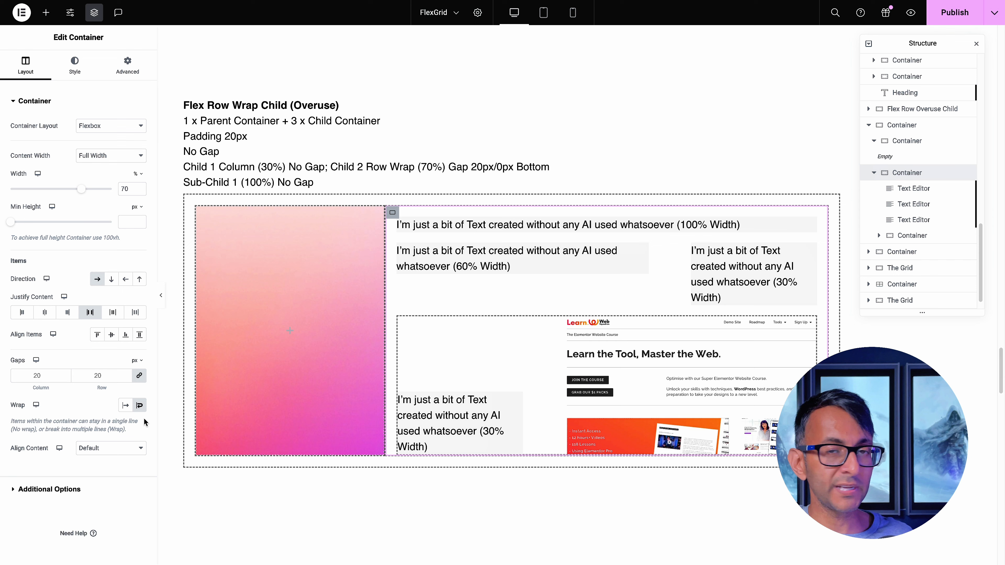
{"action": "left_click", "coordinate": [912, 189]}
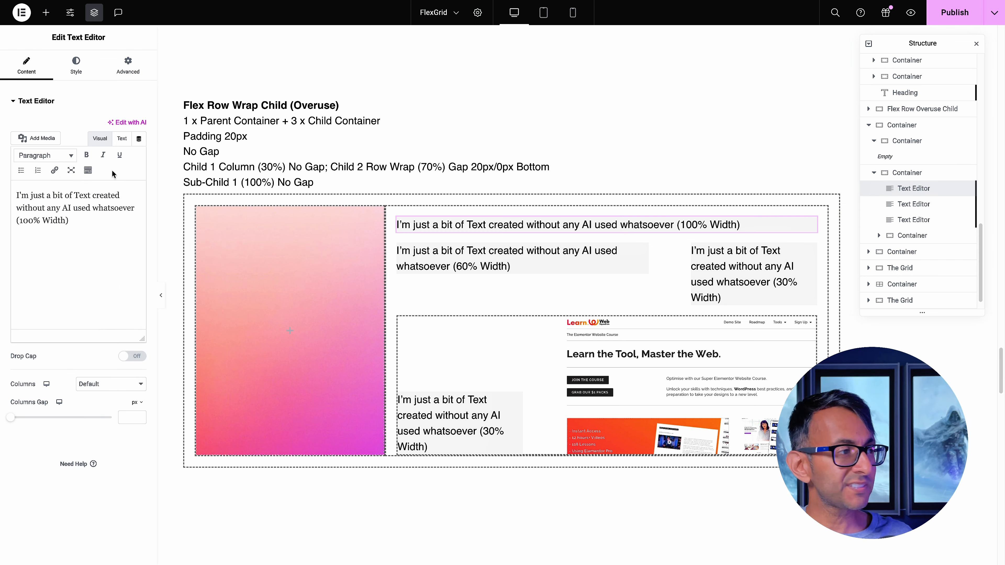
{"action": "left_click", "coordinate": [106, 63]}
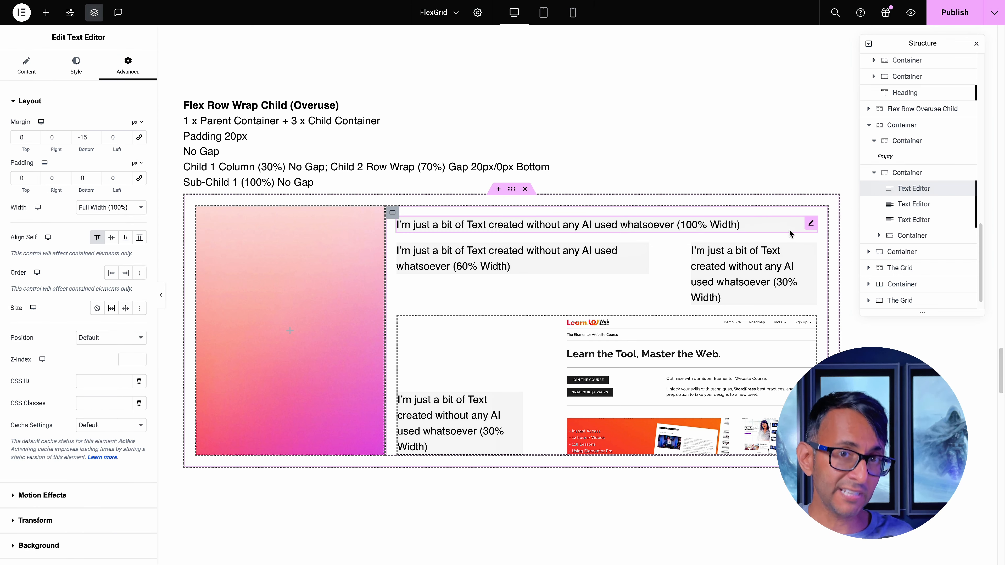
{"action": "left_click", "coordinate": [906, 204]}
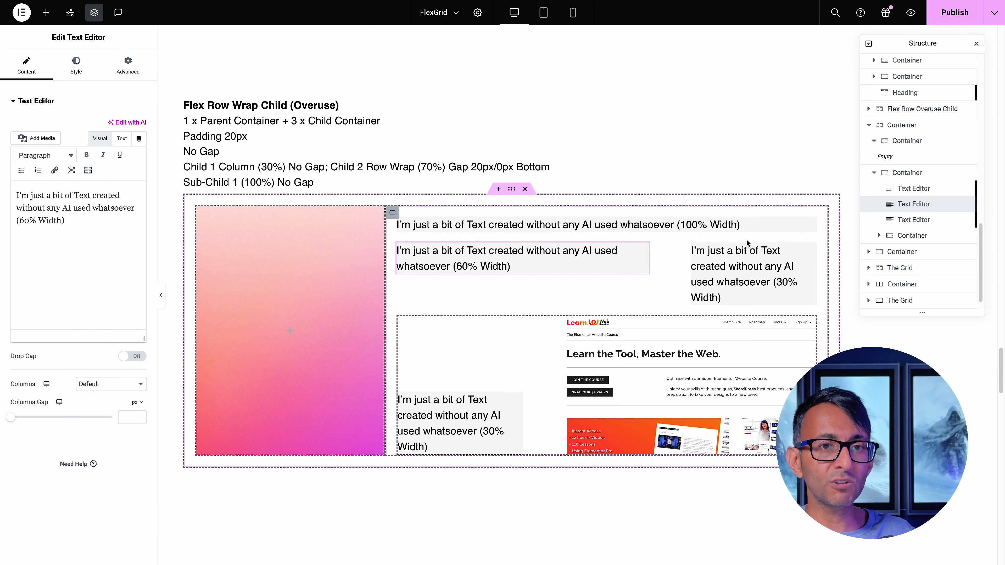
{"action": "left_click", "coordinate": [128, 66]}
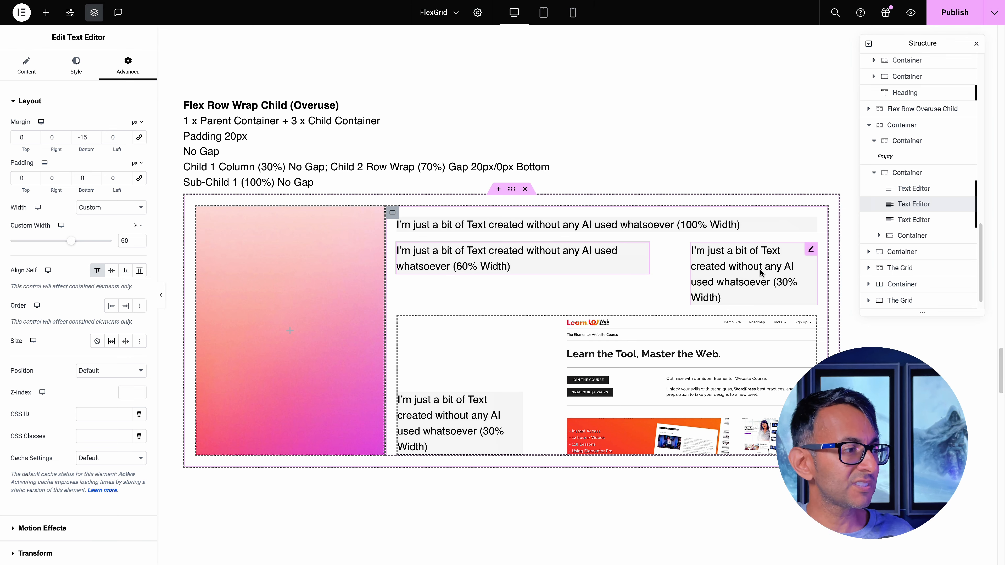
{"action": "left_click", "coordinate": [906, 173]}
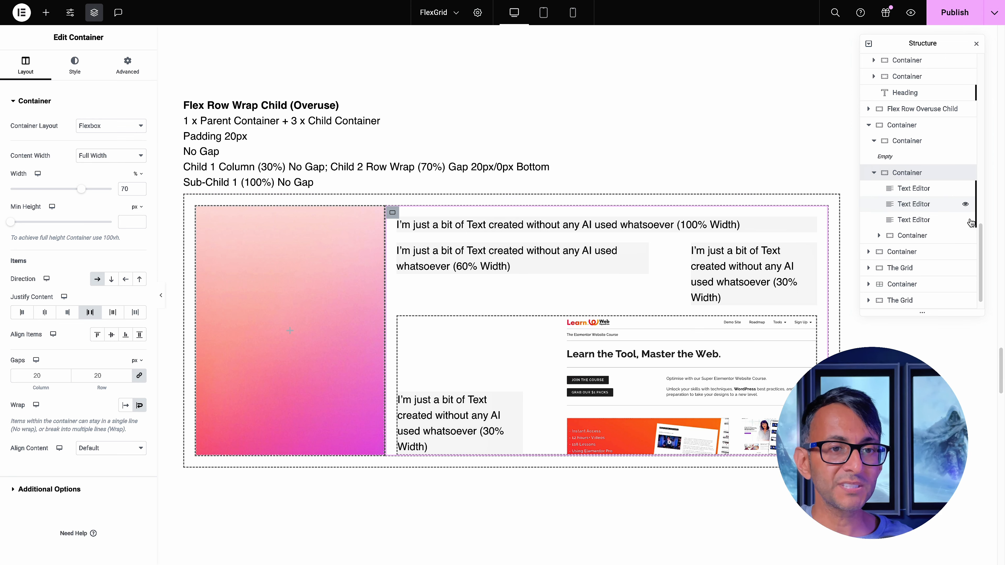
Try Center and Start for Align Items on the nested container holding the text and image, and restore End
{"action": "left_click", "coordinate": [913, 235]}
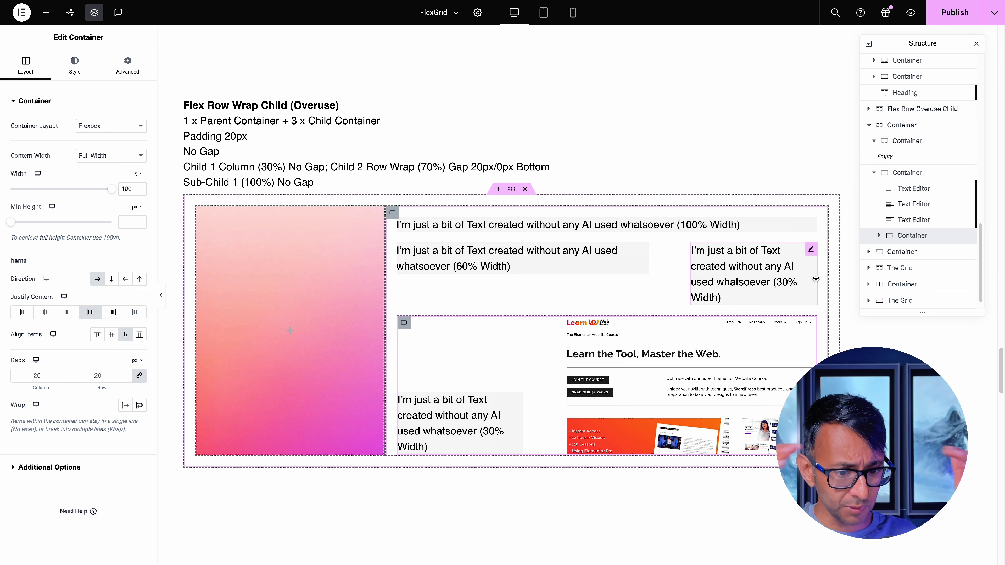
{"action": "left_click", "coordinate": [878, 235]}
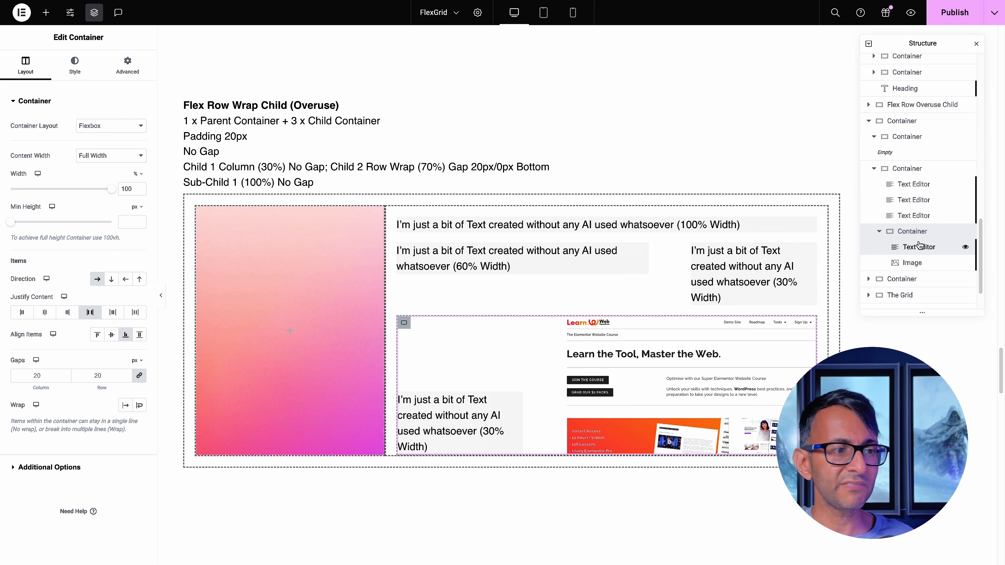
{"action": "left_click", "coordinate": [915, 251]}
{"action": "left_click", "coordinate": [128, 68]}
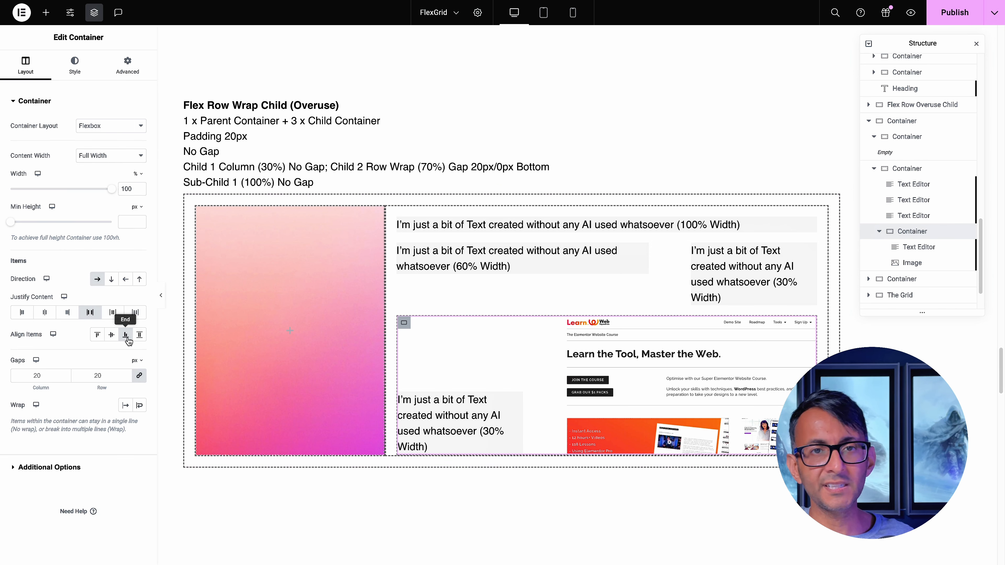
{"action": "left_click", "coordinate": [111, 339]}
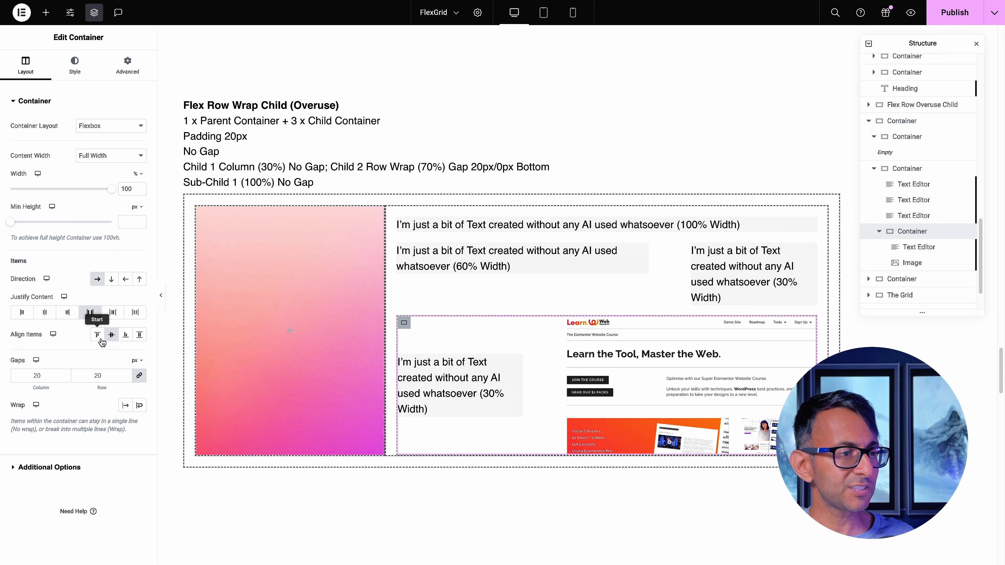
{"action": "left_click", "coordinate": [99, 337]}
{"action": "left_click", "coordinate": [112, 336]}
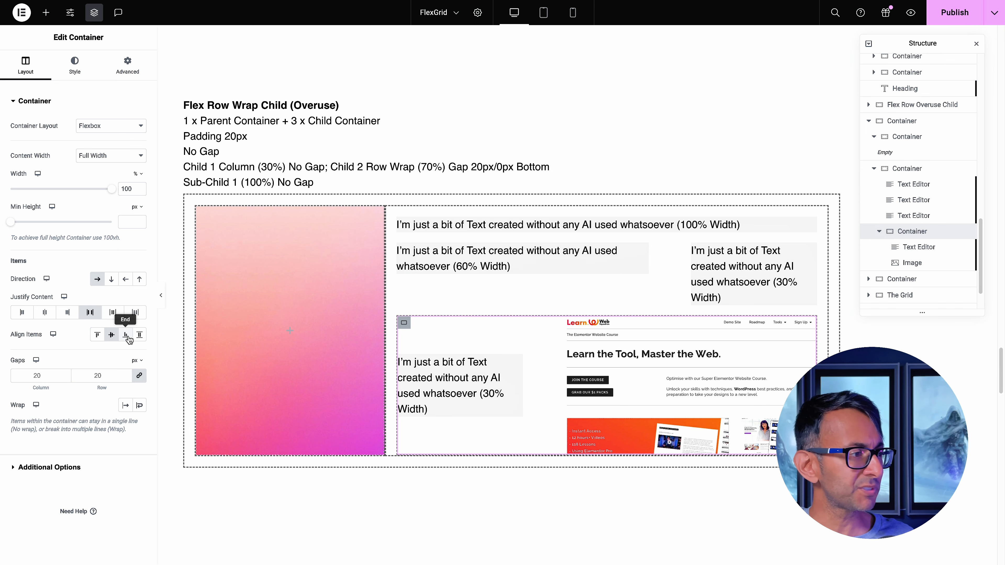
{"action": "left_click", "coordinate": [126, 336]}
Examine the simplified version below the Overuse example, comparing its standalone gradient image and single child container with the nested layout above
{"action": "left_click", "coordinate": [910, 263]}
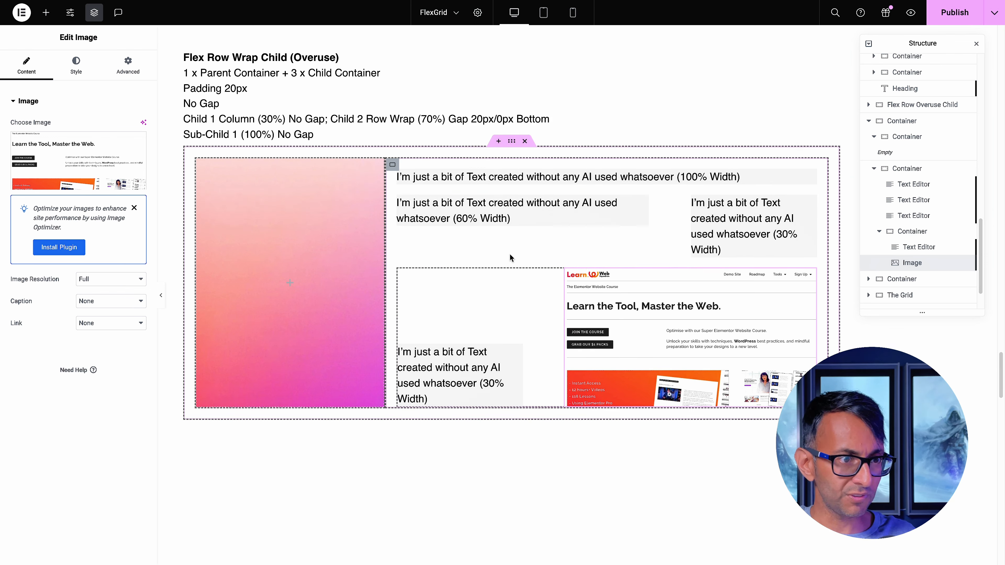
{"action": "scroll", "coordinate": [509, 253], "scroll_direction": "down", "scroll_amount": 4}
{"action": "scroll", "coordinate": [508, 256], "scroll_direction": "down", "scroll_amount": 3}
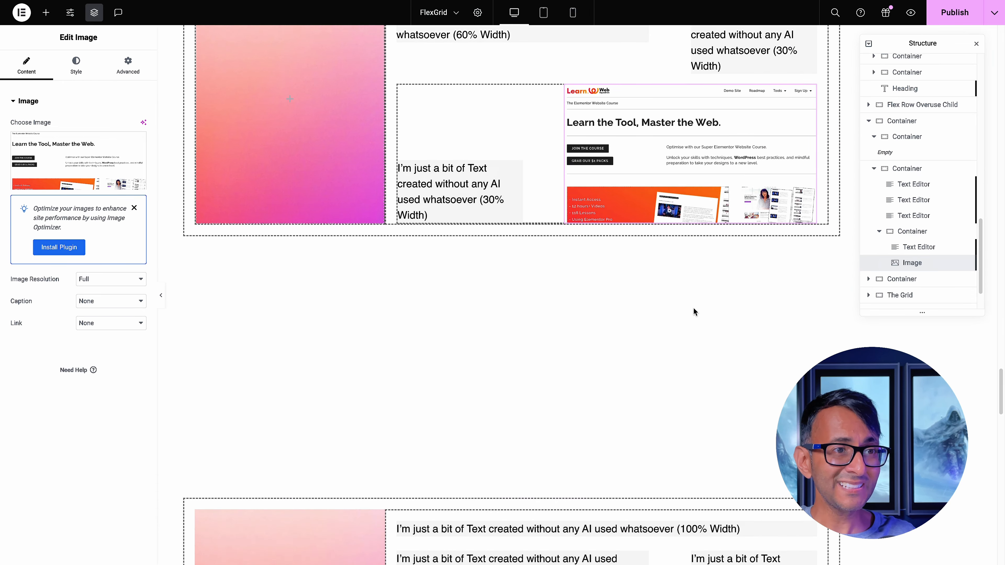
{"action": "scroll", "coordinate": [693, 307], "scroll_direction": "up", "scroll_amount": 1}
{"action": "scroll", "coordinate": [657, 229], "scroll_direction": "down", "scroll_amount": 7}
{"action": "scroll", "coordinate": [655, 228], "scroll_direction": "down", "scroll_amount": 3}
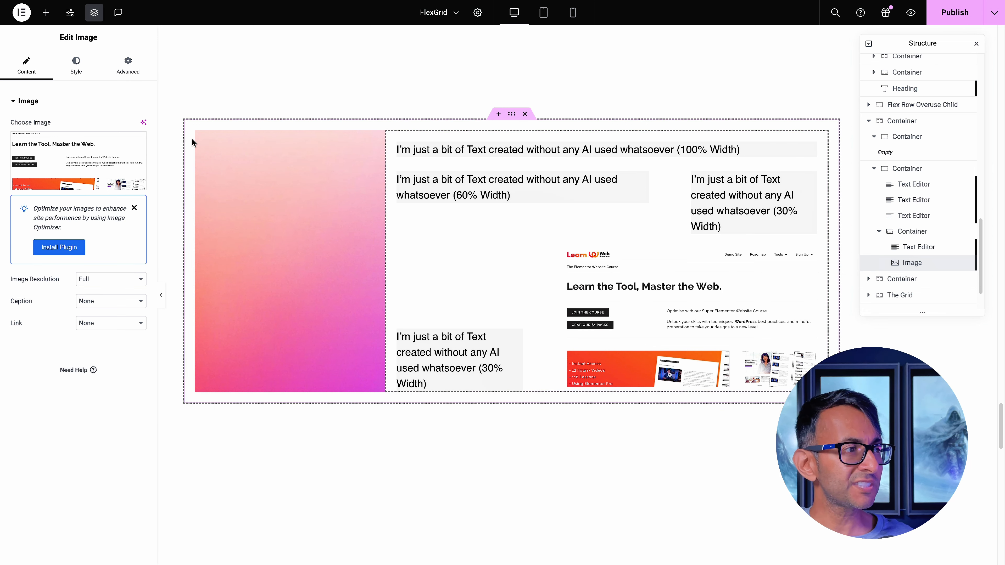
{"action": "left_click", "coordinate": [207, 158]}
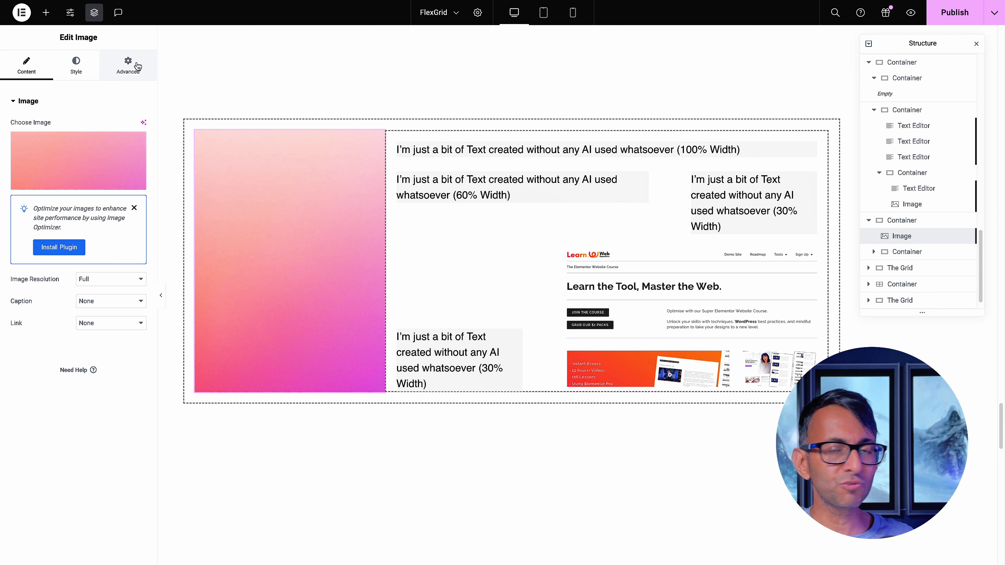
{"action": "left_click", "coordinate": [128, 64]}
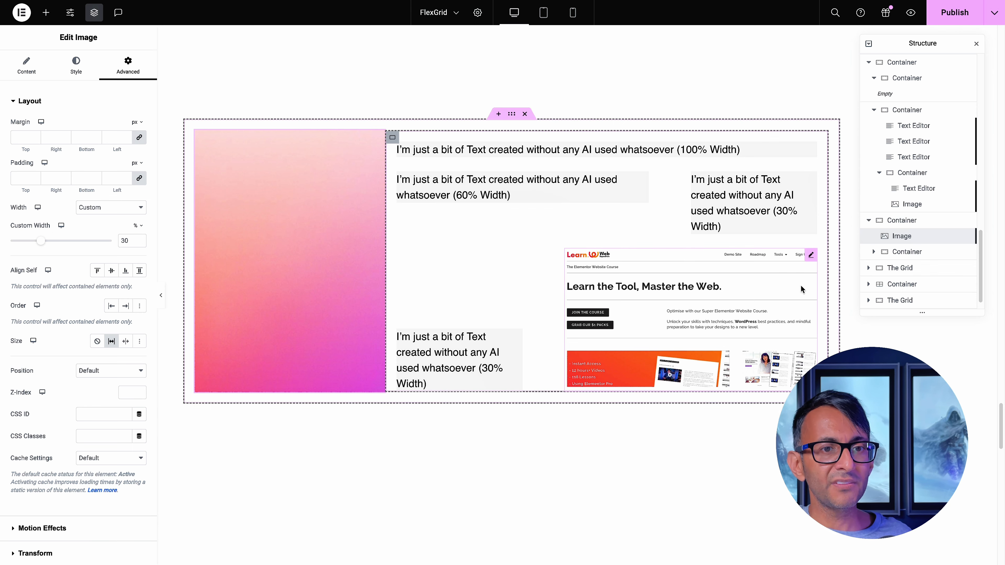
{"action": "left_click", "coordinate": [890, 257]}
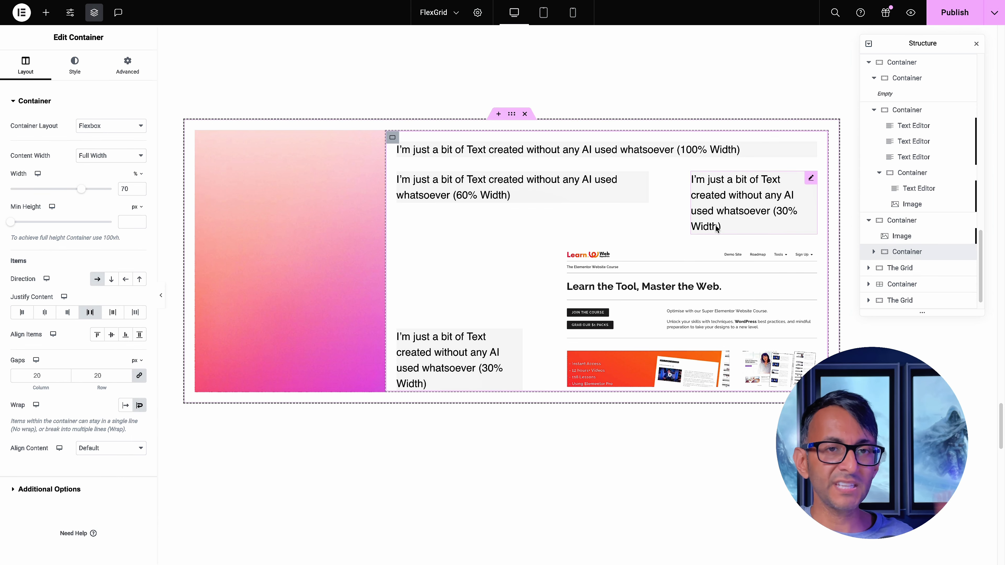
{"action": "scroll", "coordinate": [639, 242], "scroll_direction": "up", "scroll_amount": 4}
{"action": "scroll", "coordinate": [565, 162], "scroll_direction": "down", "scroll_amount": 8}
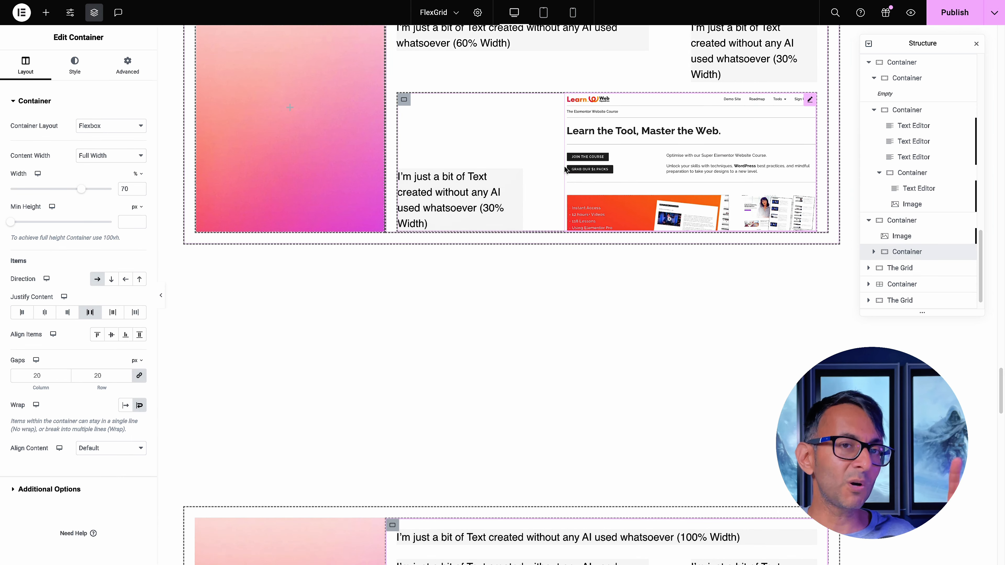
Expand the simplified layout's child container in the structure and inspect each of its four text editors in turn
{"action": "scroll", "coordinate": [565, 170], "scroll_direction": "up", "scroll_amount": 6}
{"action": "scroll", "coordinate": [564, 170], "scroll_direction": "down", "scroll_amount": 3}
{"action": "scroll", "coordinate": [657, 203], "scroll_direction": "up", "scroll_amount": 1}
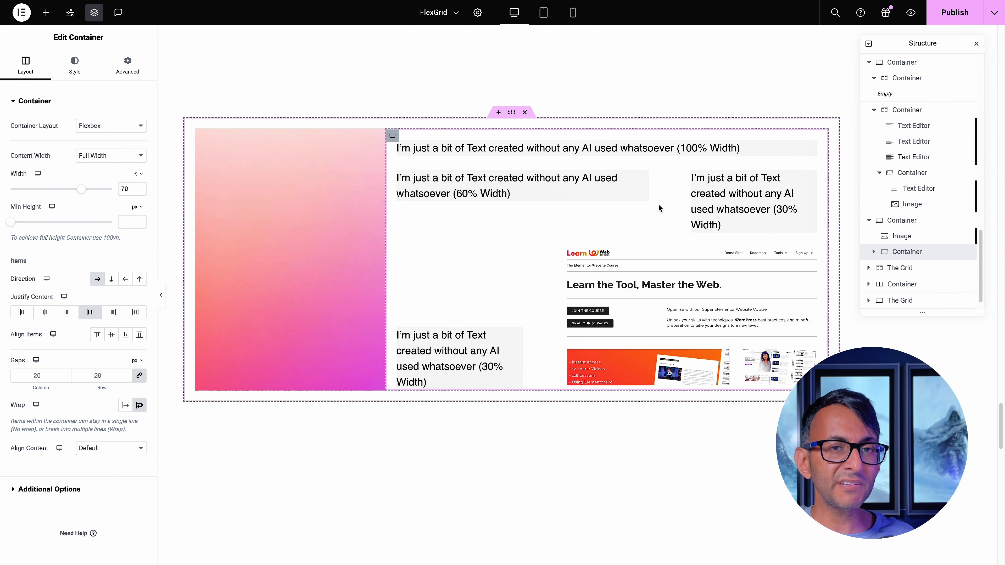
{"action": "scroll", "coordinate": [632, 225], "scroll_direction": "down", "scroll_amount": 1}
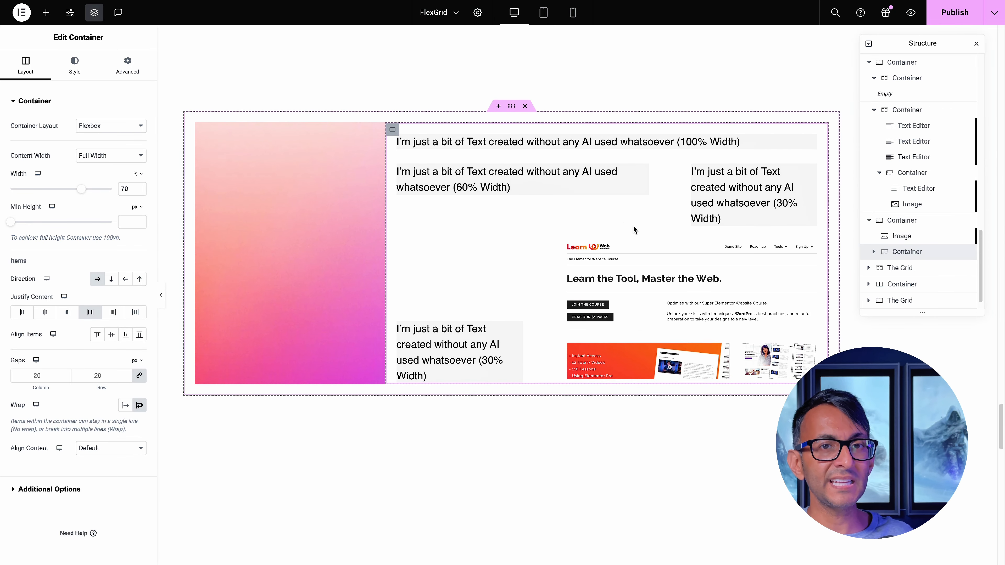
{"action": "left_click", "coordinate": [873, 252]}
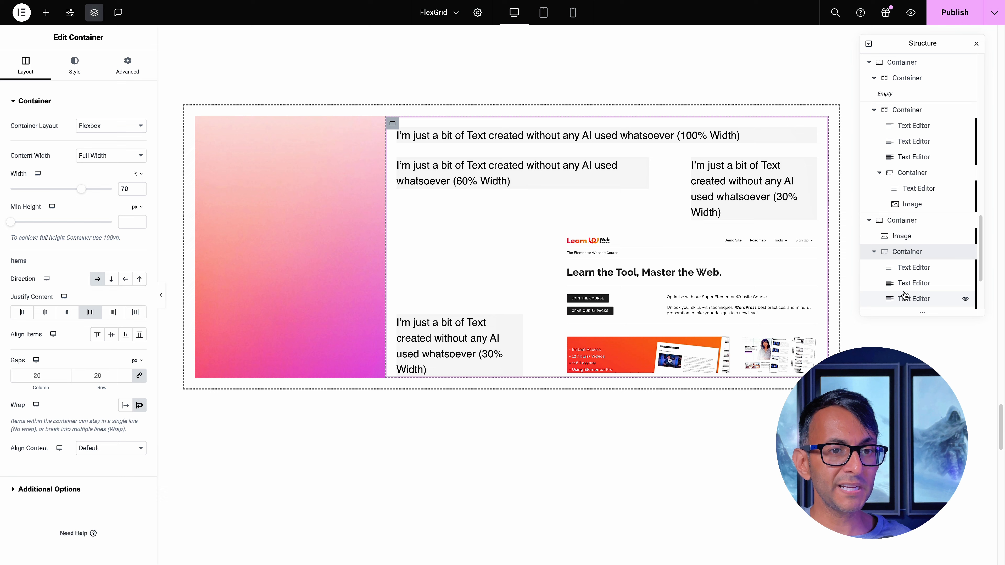
{"action": "scroll", "coordinate": [909, 237], "scroll_direction": "down", "scroll_amount": 2}
{"action": "left_click", "coordinate": [944, 192]}
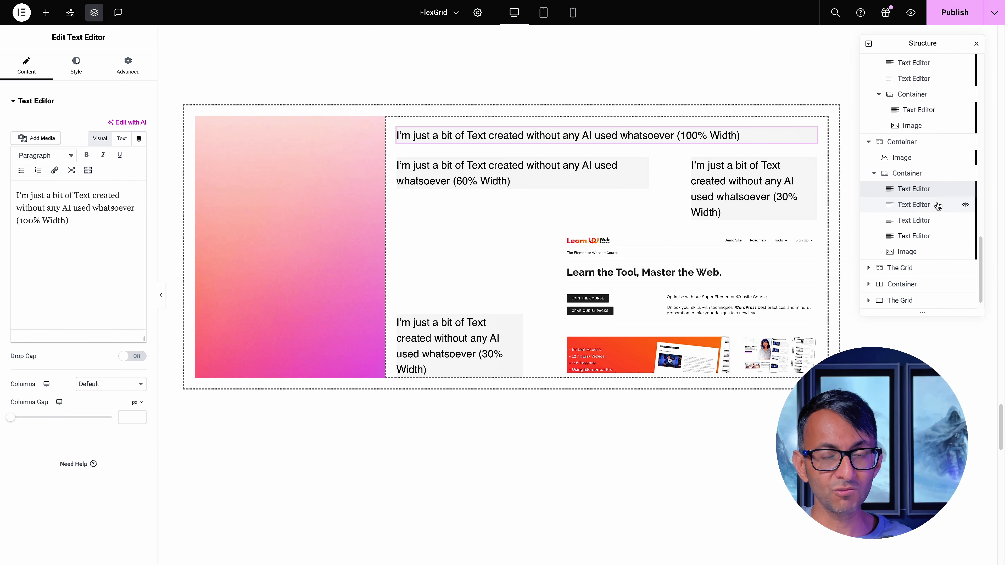
{"action": "left_click", "coordinate": [937, 204]}
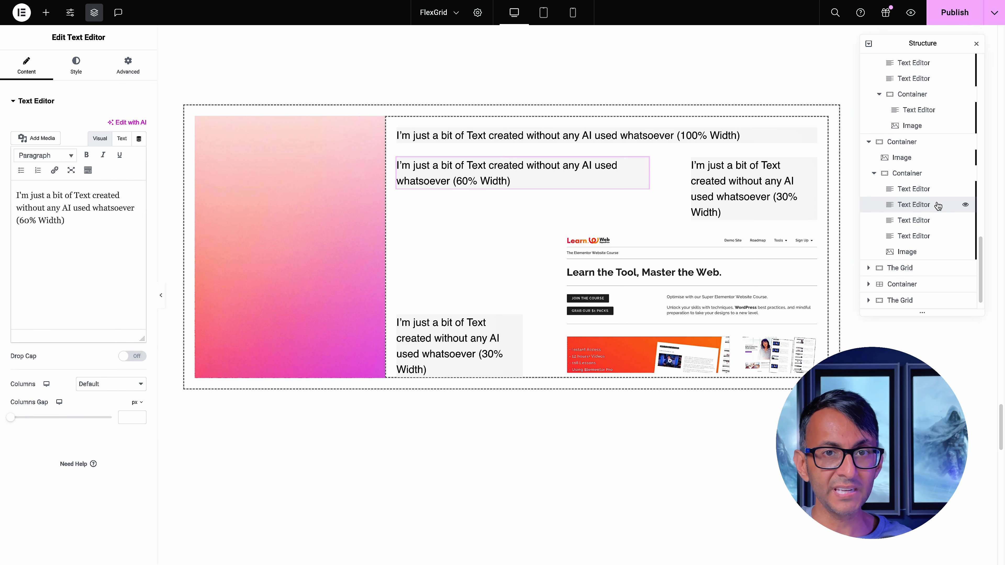
{"action": "left_click", "coordinate": [931, 220]}
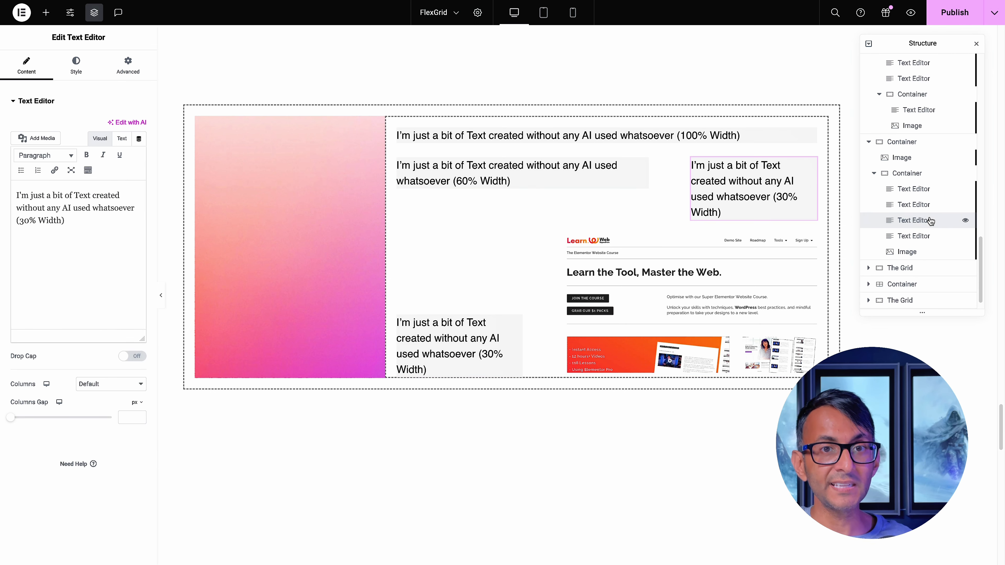
{"action": "left_click", "coordinate": [923, 235]}
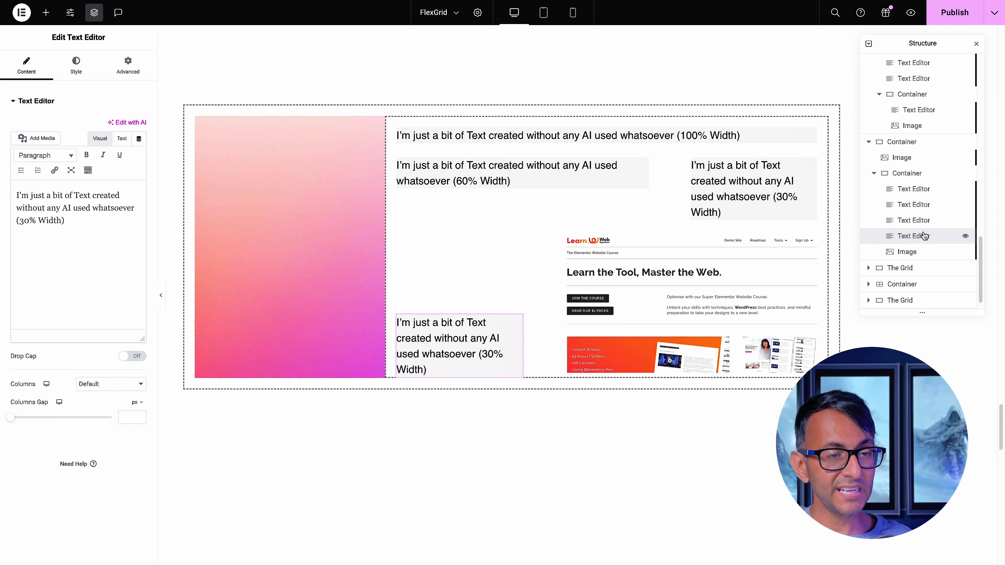
Examine the custom width setting of the website screenshot image in the simplified layout and compare its placement with the nested version above
{"action": "left_click", "coordinate": [921, 256]}
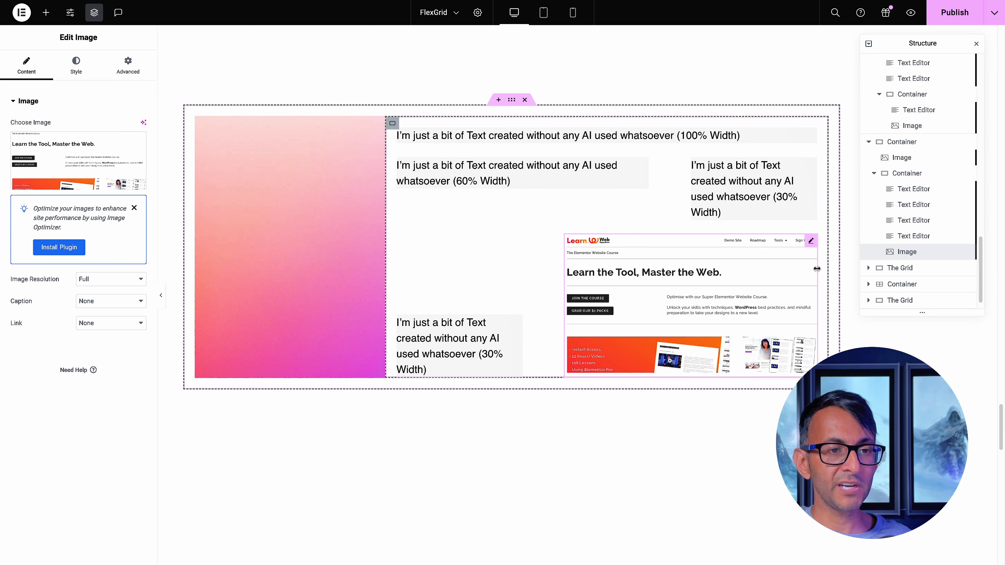
{"action": "left_click", "coordinate": [127, 66]}
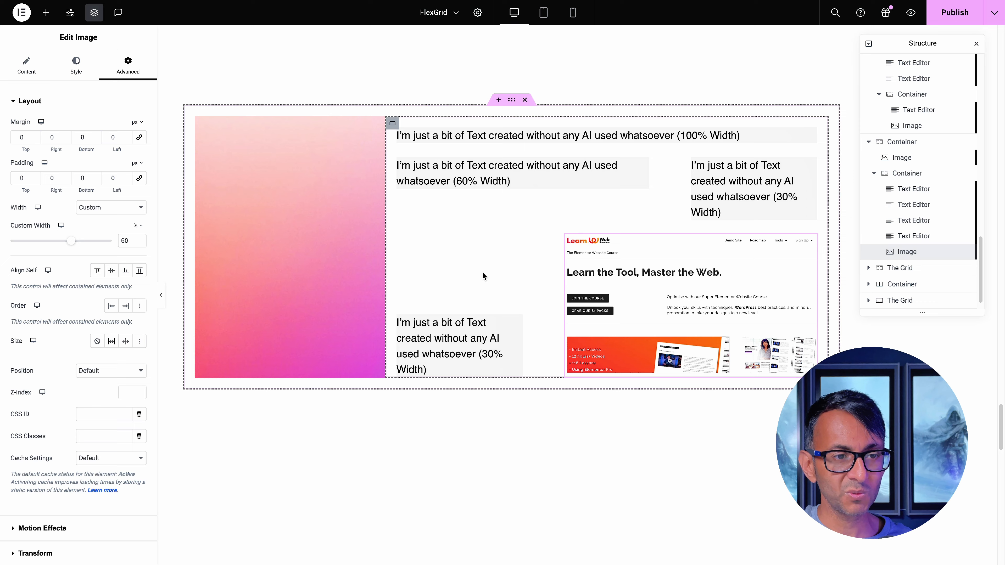
{"action": "scroll", "coordinate": [483, 265], "scroll_direction": "up", "scroll_amount": 10}
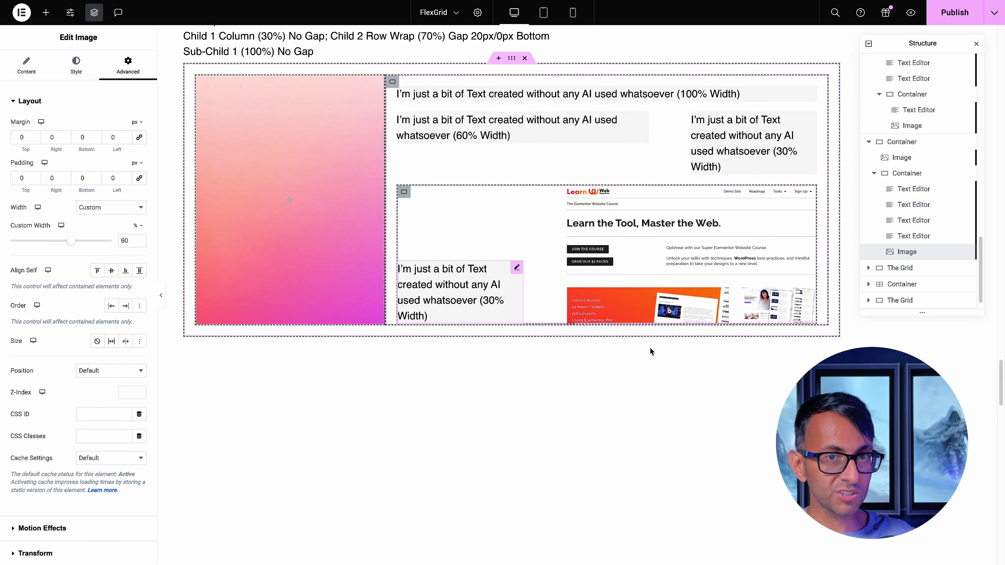
{"action": "scroll", "coordinate": [653, 348], "scroll_direction": "up", "scroll_amount": 6}
{"action": "scroll", "coordinate": [655, 349], "scroll_direction": "down", "scroll_amount": 4}
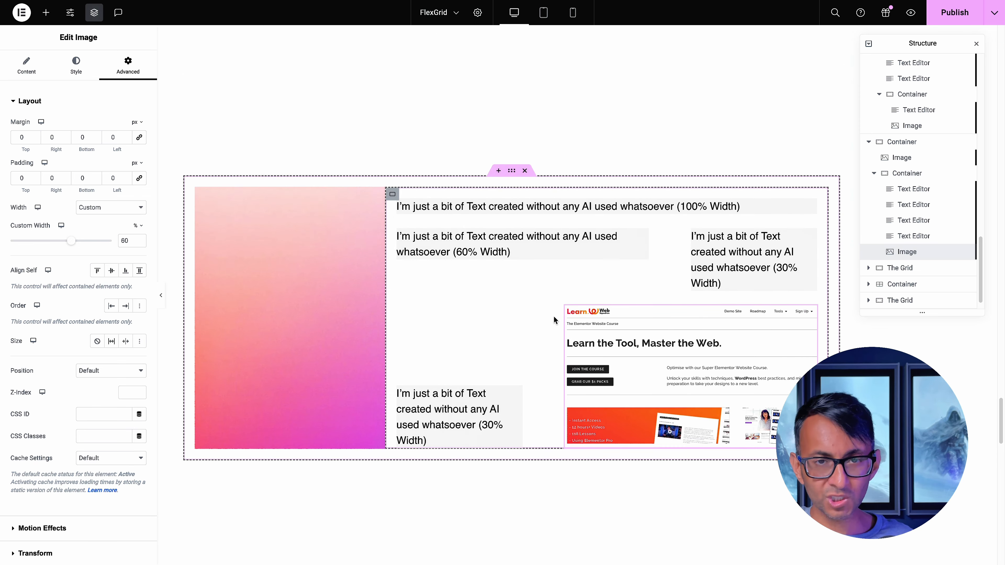
{"action": "scroll", "coordinate": [542, 311], "scroll_direction": "down", "scroll_amount": 1}
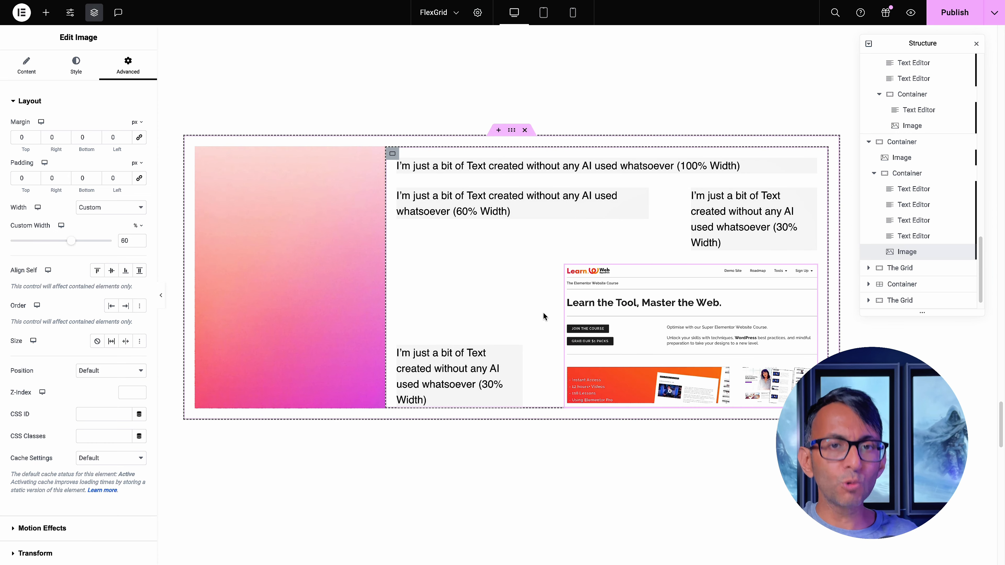
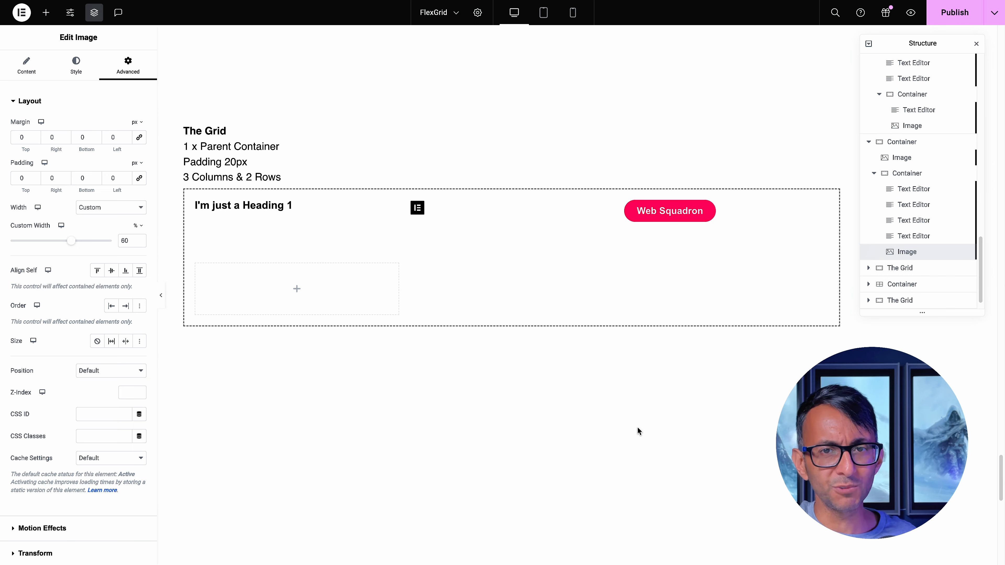
Insert a three-column, one-row grid container above the sample grid and raise its rows to 6
{"action": "left_click", "coordinate": [882, 284]}
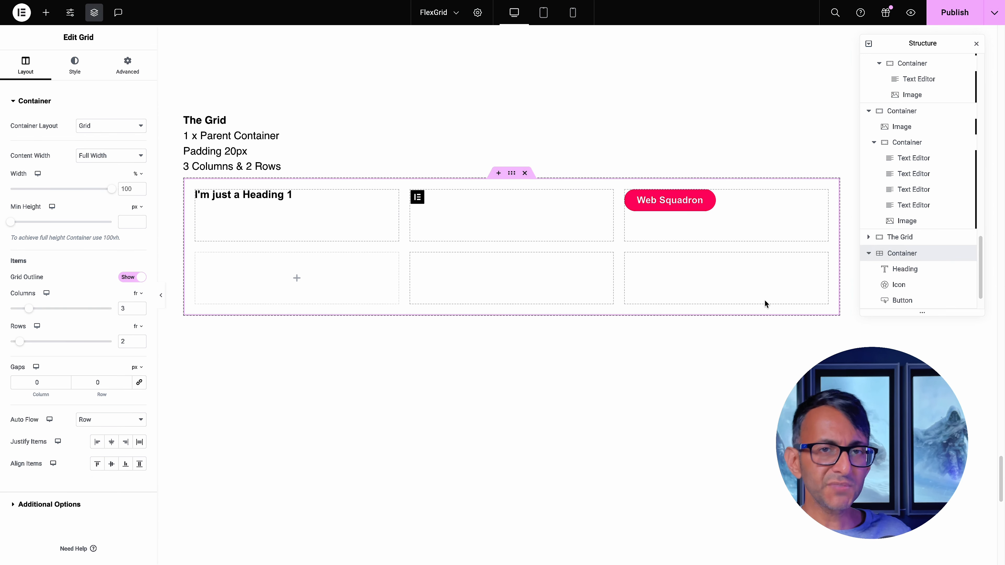
{"action": "left_click", "coordinate": [498, 173]}
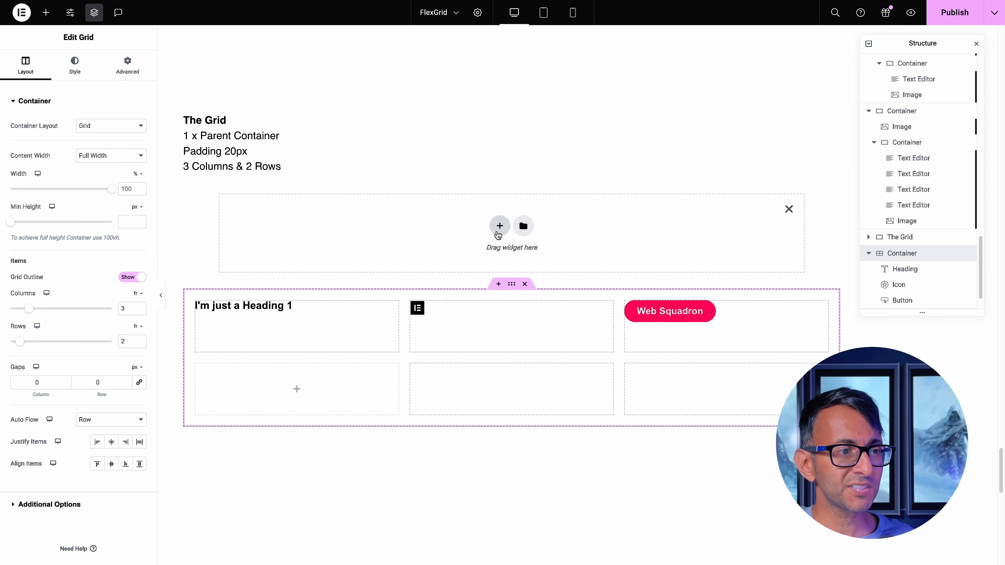
{"action": "left_click", "coordinate": [499, 226]}
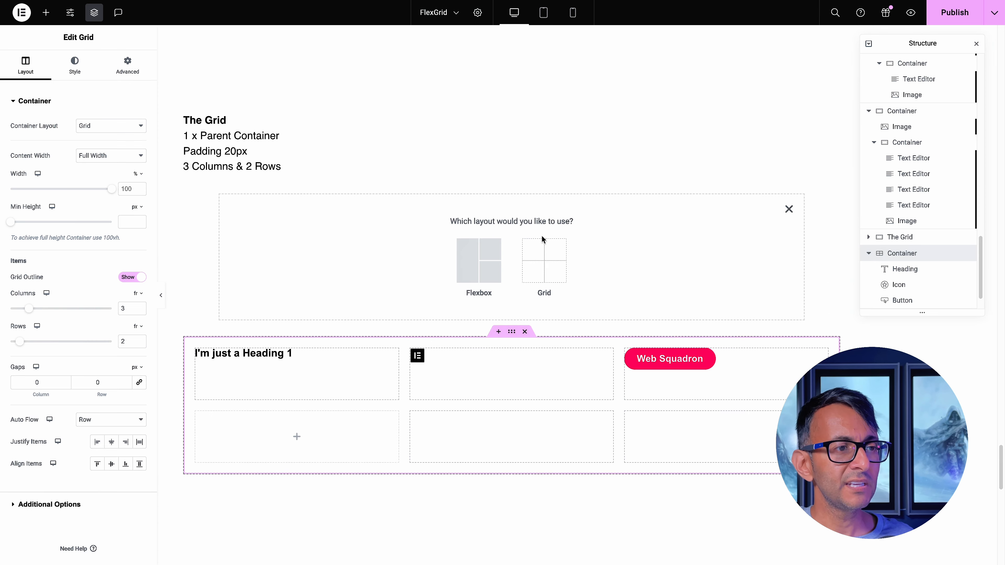
{"action": "left_click", "coordinate": [556, 268]}
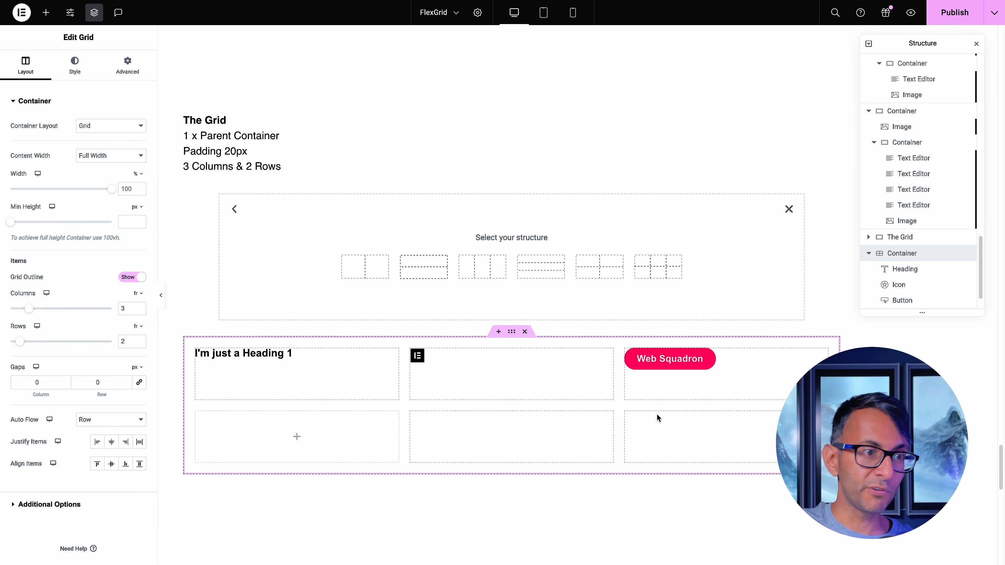
{"action": "left_click", "coordinate": [490, 268]}
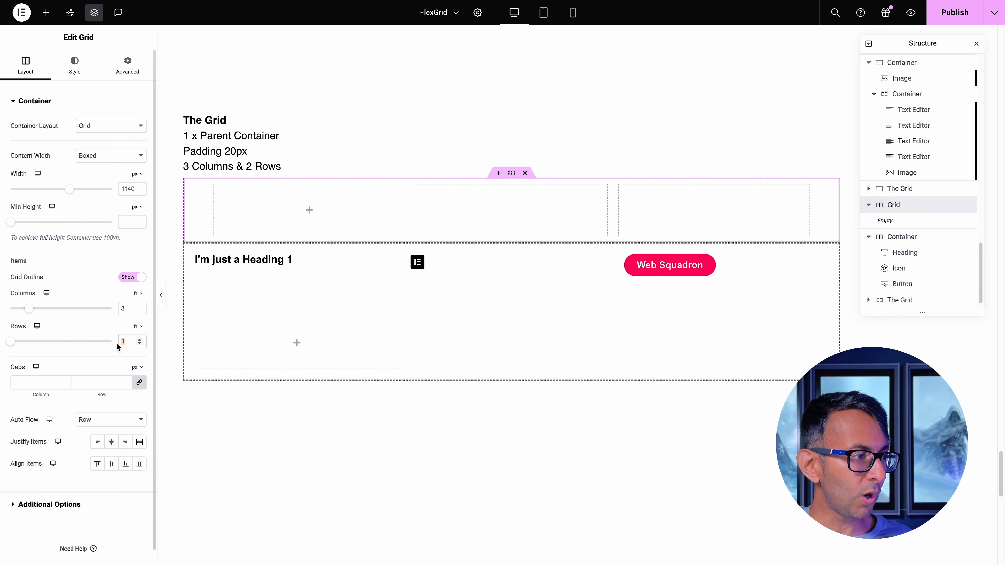
{"action": "type", "text": "6"}
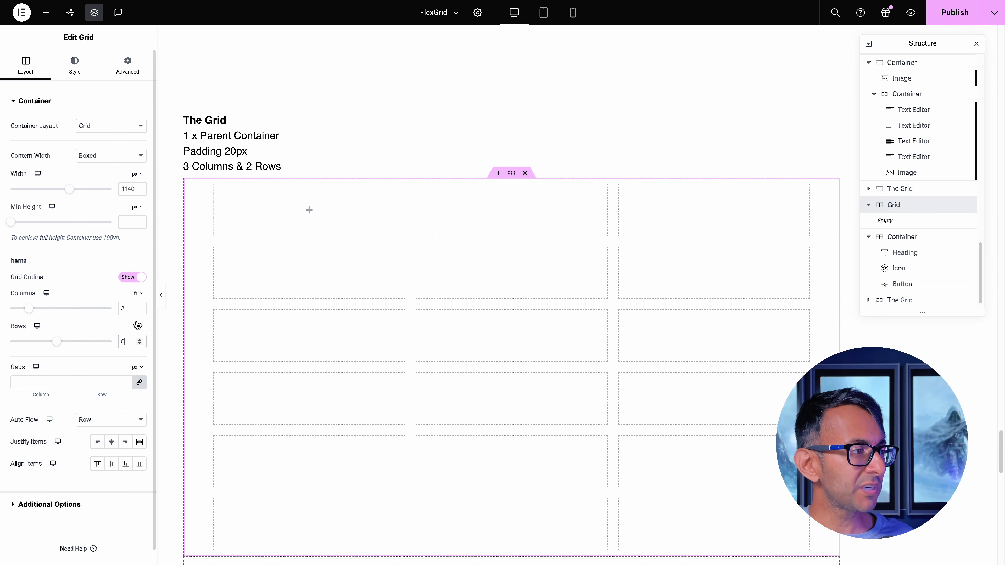
{"action": "type", "text": "20"}
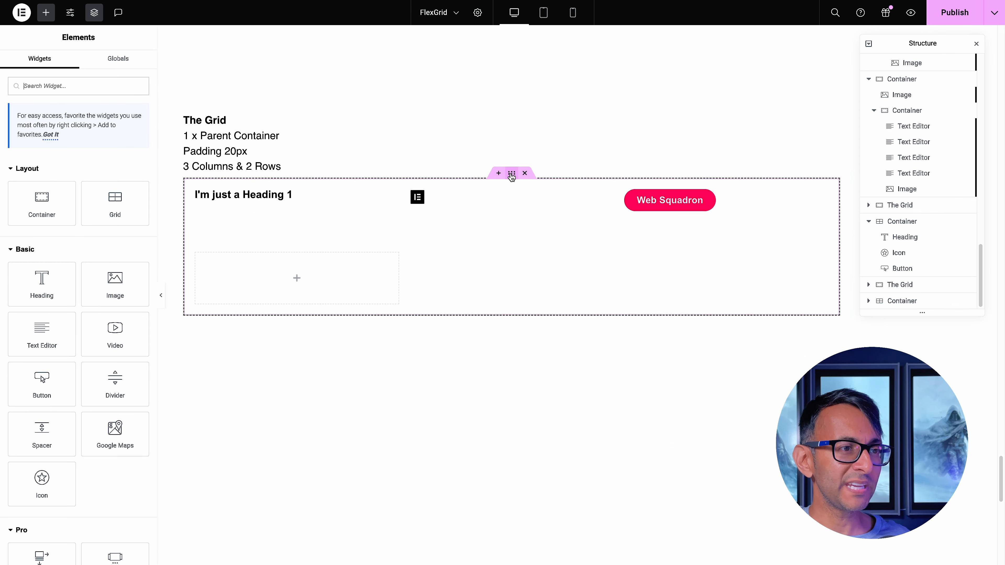
Add a Text Editor widget and an Icon widget to the second row of the sample grid
{"action": "left_click", "coordinate": [902, 221]}
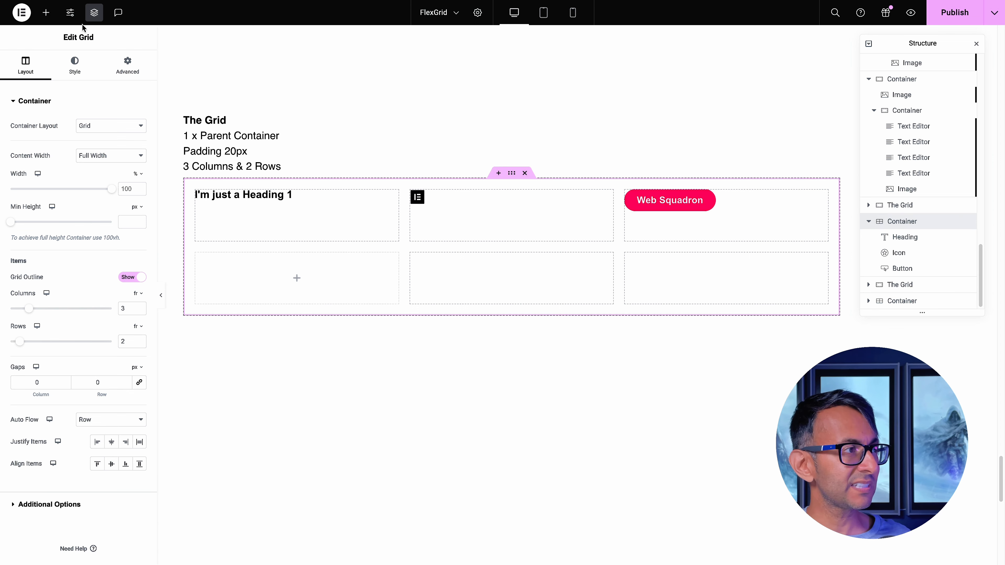
{"action": "left_click", "coordinate": [46, 12]}
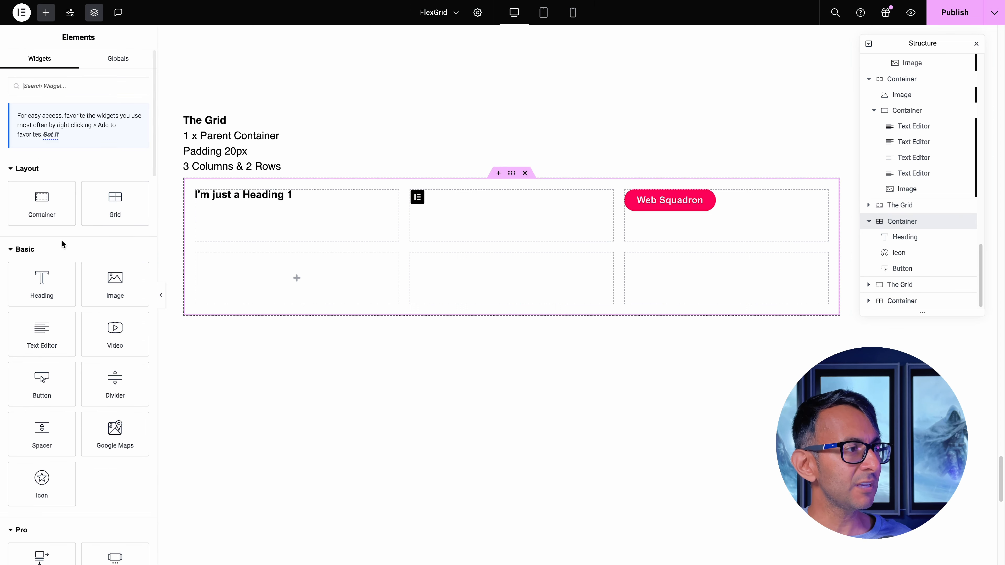
{"action": "left_click", "coordinate": [48, 345]}
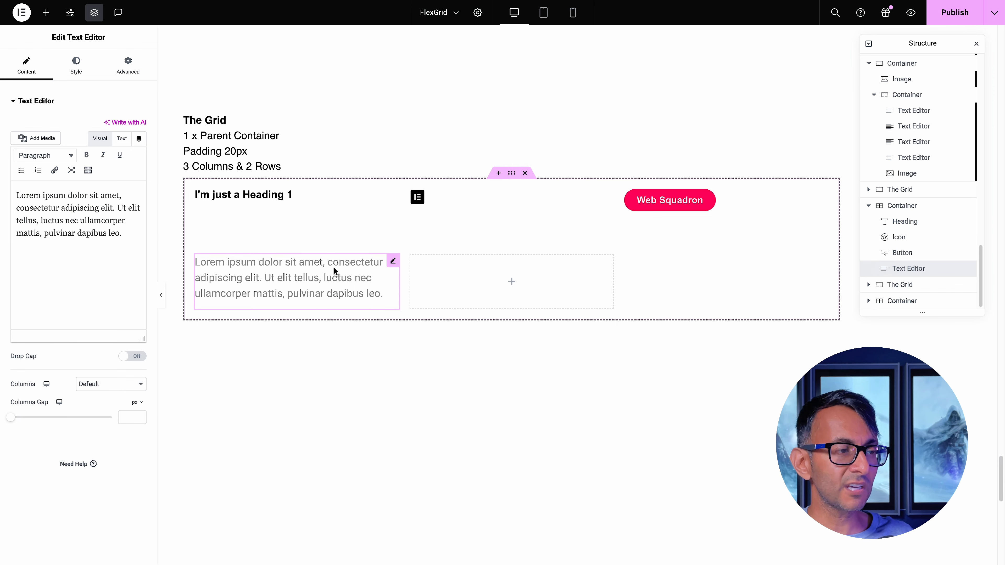
{"action": "left_click", "coordinate": [46, 13]}
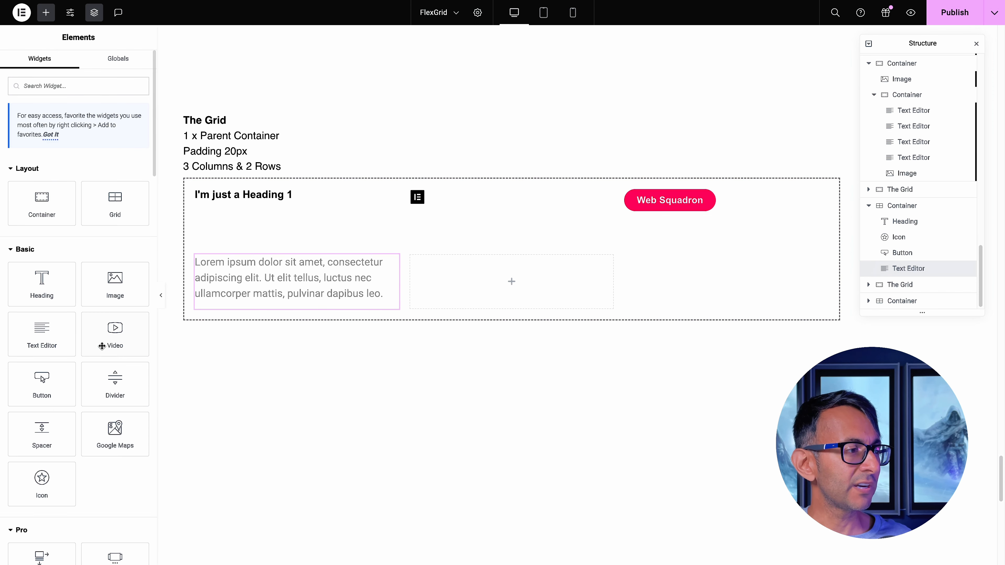
{"action": "left_click", "coordinate": [44, 479]}
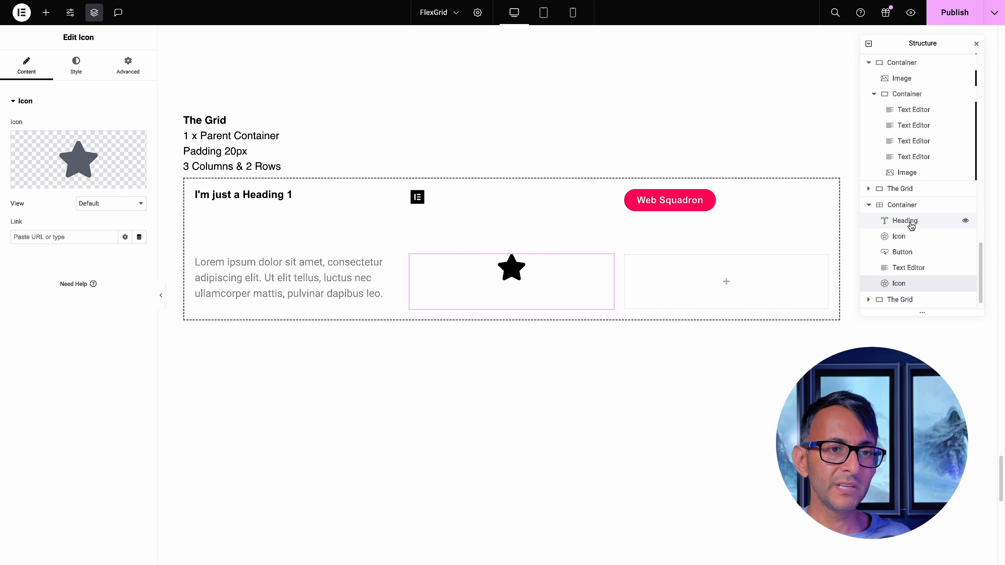
Add a Heading widget and another Text Editor widget after the star icon in the sample grid
{"action": "left_click", "coordinate": [910, 207]}
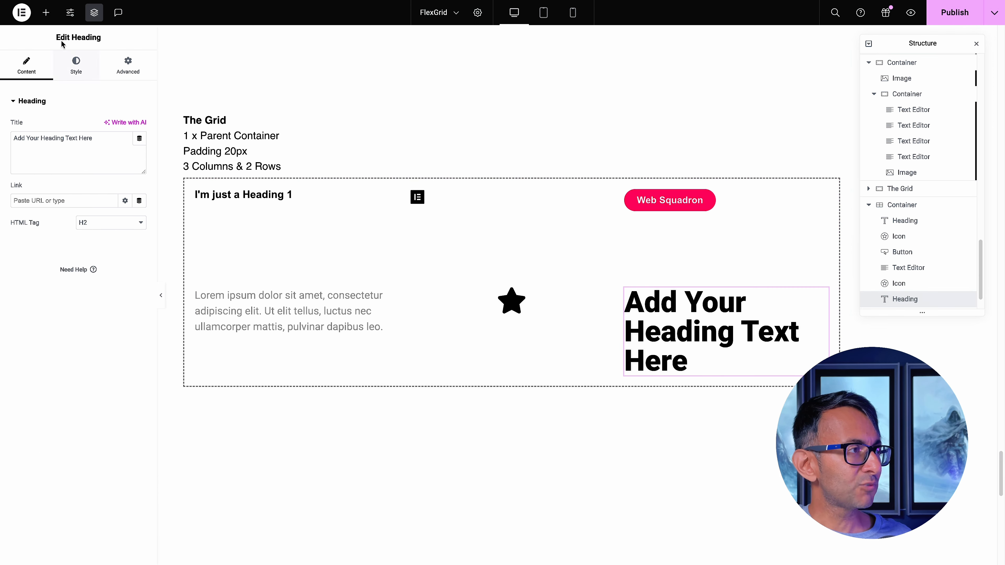
{"action": "left_click", "coordinate": [46, 12]}
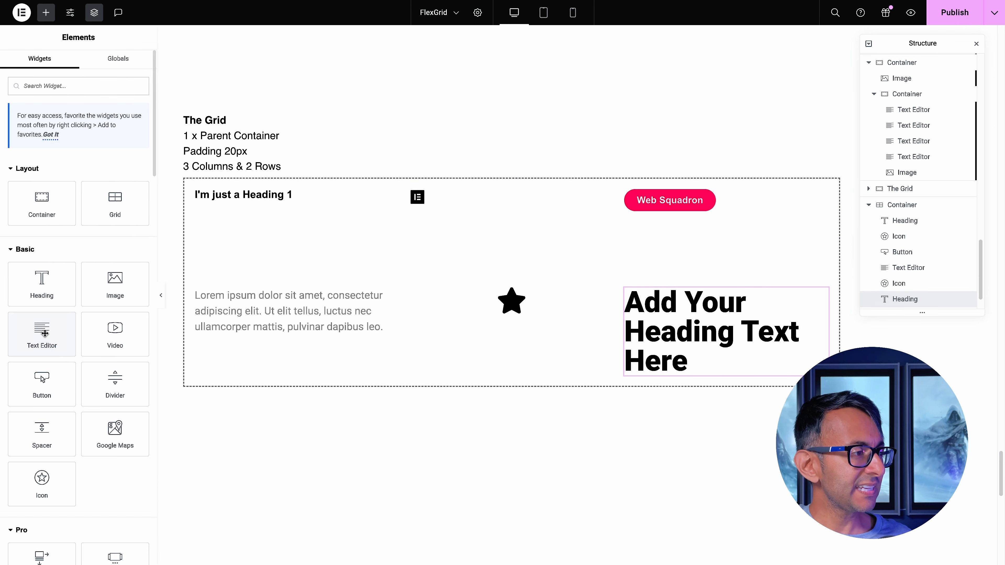
{"action": "left_click", "coordinate": [45, 333]}
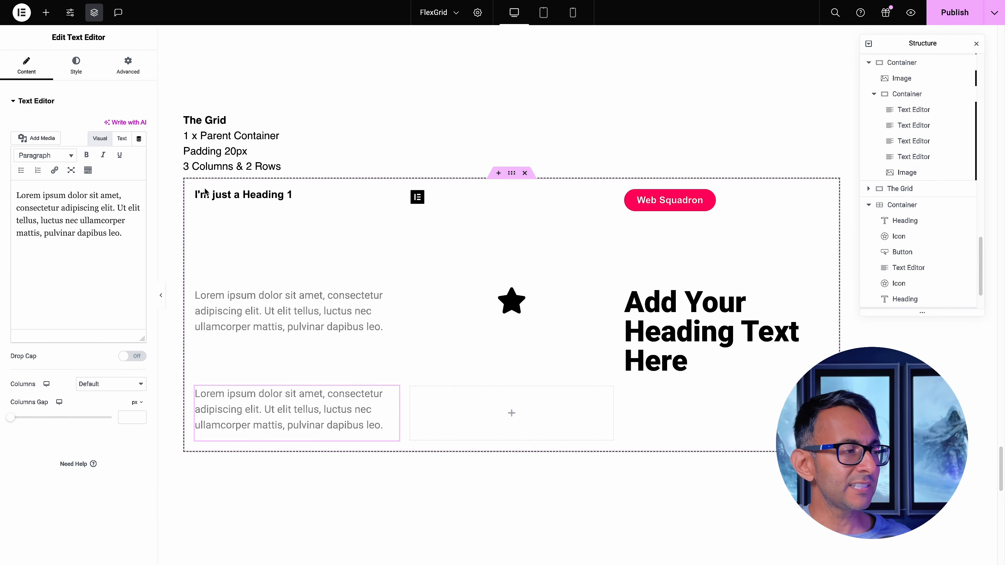
Preview the filled grid with the editing panel collapsed, and remove the added text, star icon and heading widgets
{"action": "left_click", "coordinate": [906, 209]}
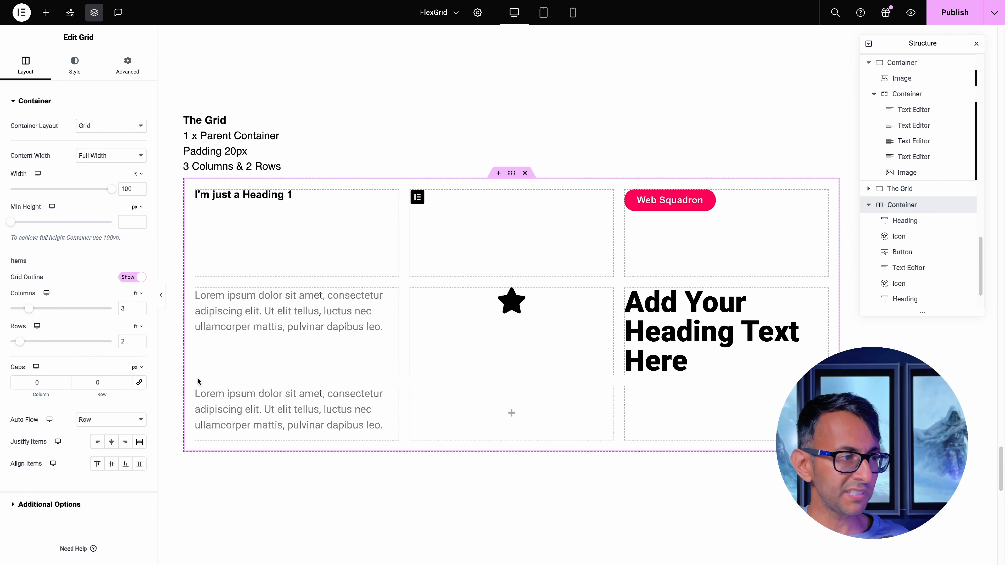
{"action": "left_click", "coordinate": [163, 303]}
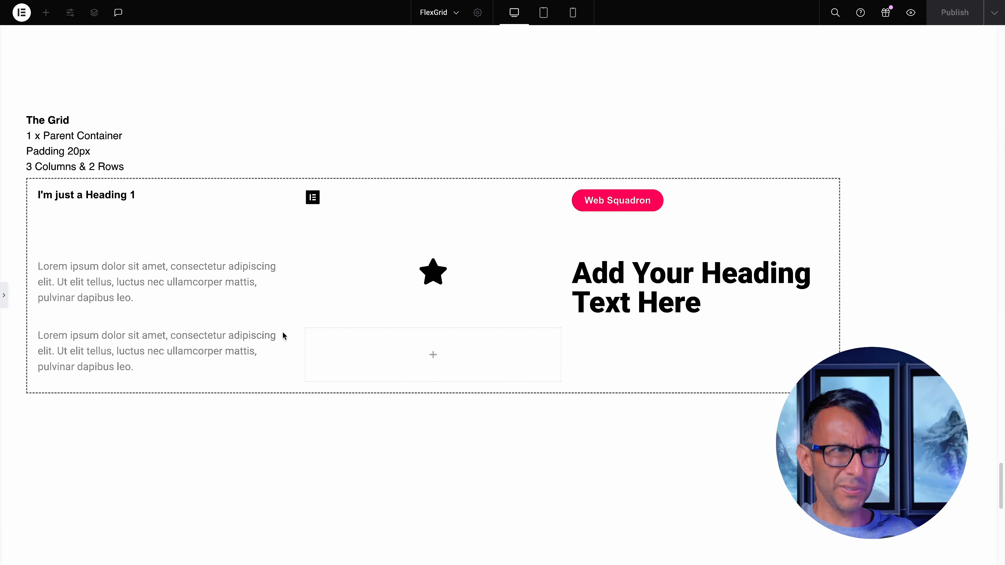
{"action": "left_click", "coordinate": [4, 295]}
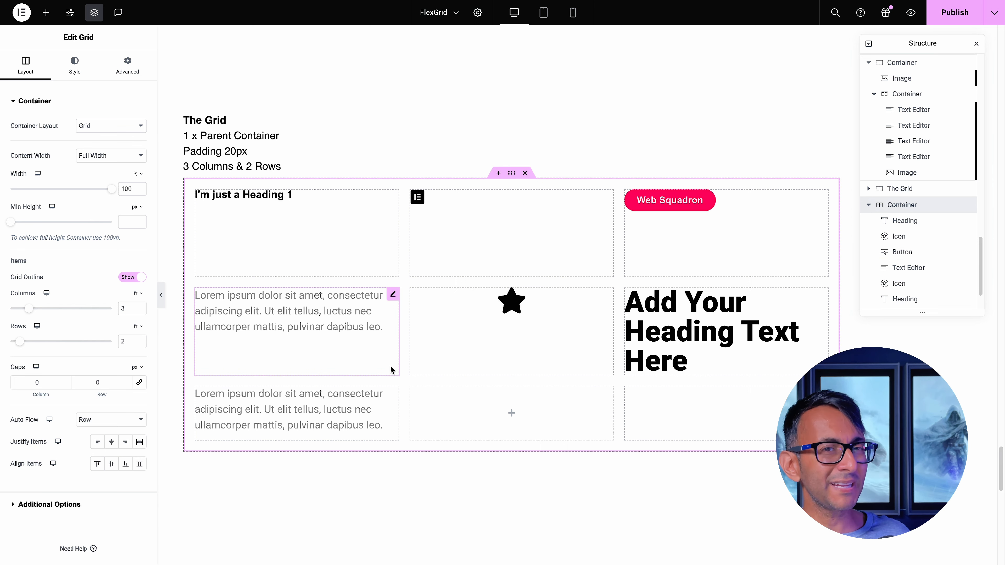
{"action": "right_click", "coordinate": [500, 298]}
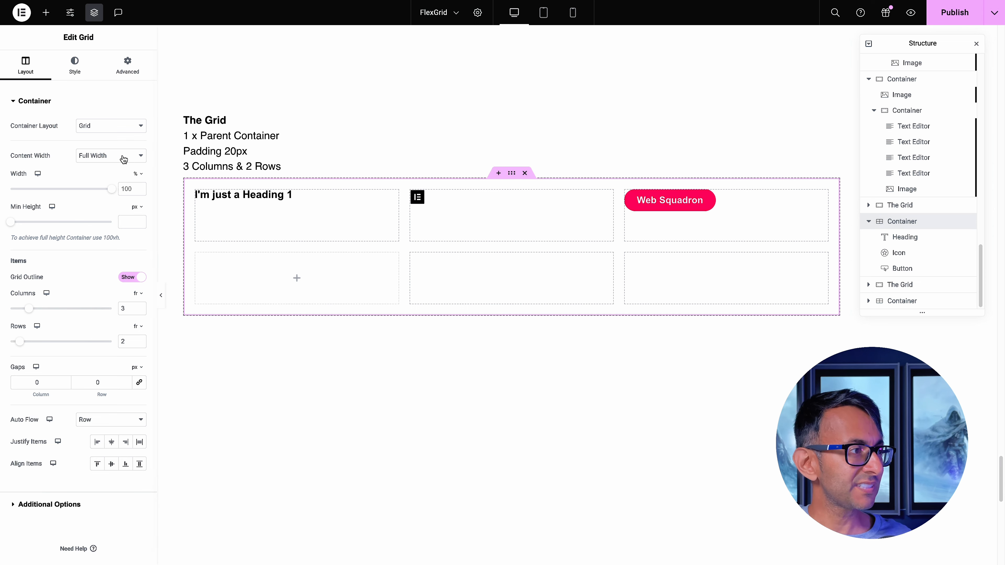
Try Flexbox as the sample grid's container layout and restore Grid
{"action": "left_click", "coordinate": [94, 127]}
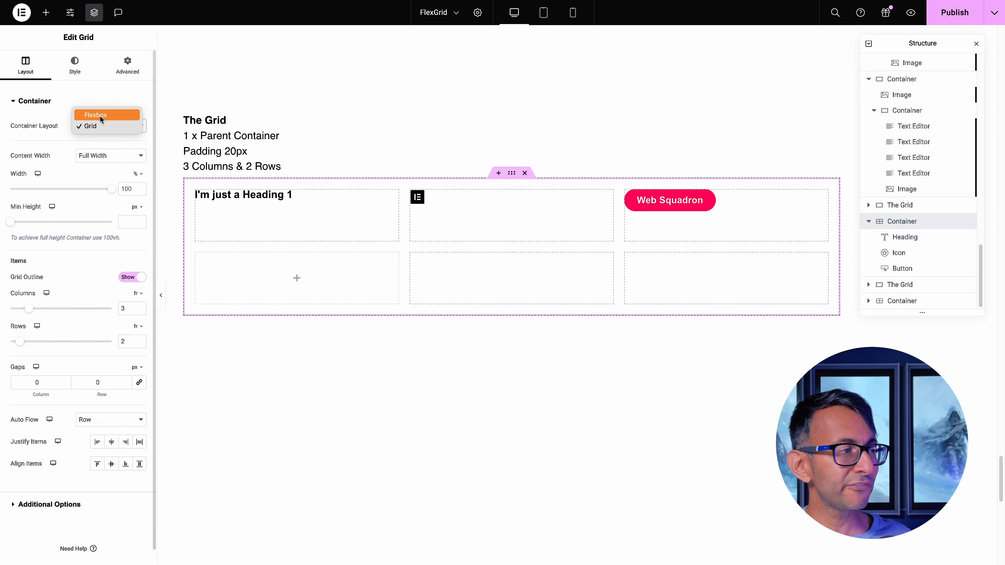
{"action": "left_click", "coordinate": [116, 98]}
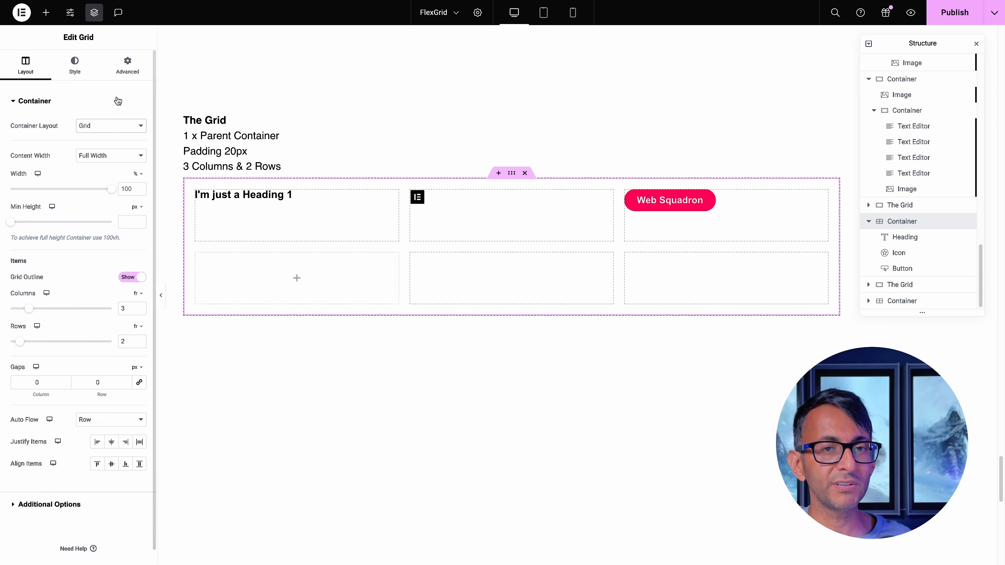
{"action": "left_click", "coordinate": [104, 127]}
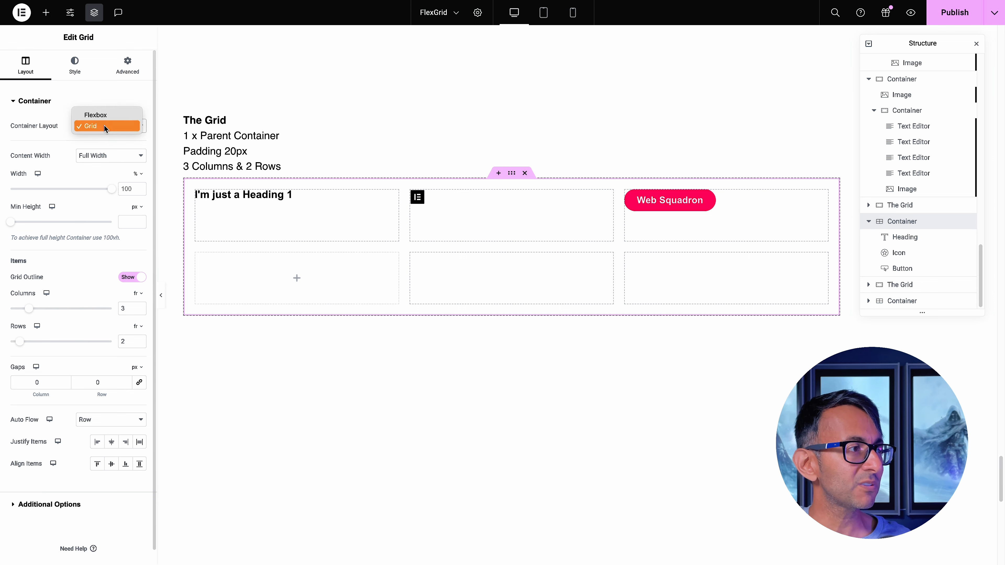
{"action": "left_click", "coordinate": [107, 115]}
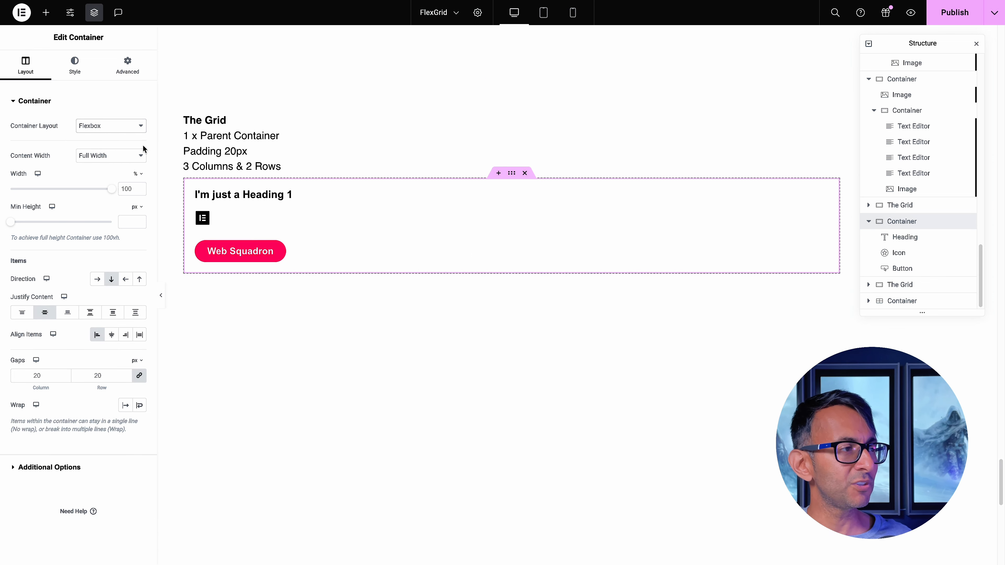
{"action": "left_click", "coordinate": [107, 126]}
{"action": "left_click", "coordinate": [109, 137]}
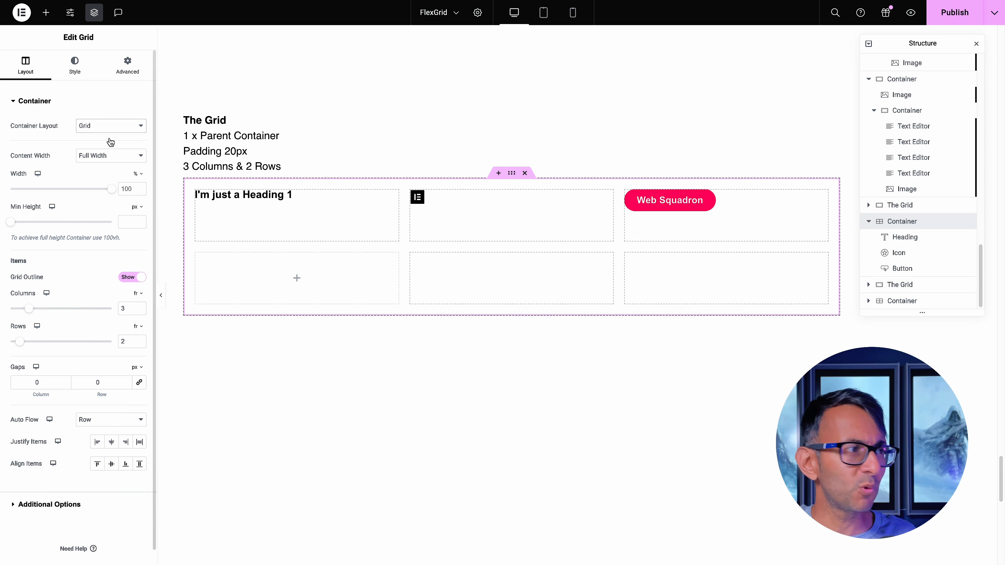
Try a minimum height on the sample grid and clear it, and hide and show the grid outline again
{"action": "mouse_move", "coordinate": [112, 189]}
{"action": "left_mouse_down"}
{"action": "mouse_move", "coordinate": [57, 190]}
{"action": "mouse_move", "coordinate": [125, 186]}
{"action": "left_mouse_up"}
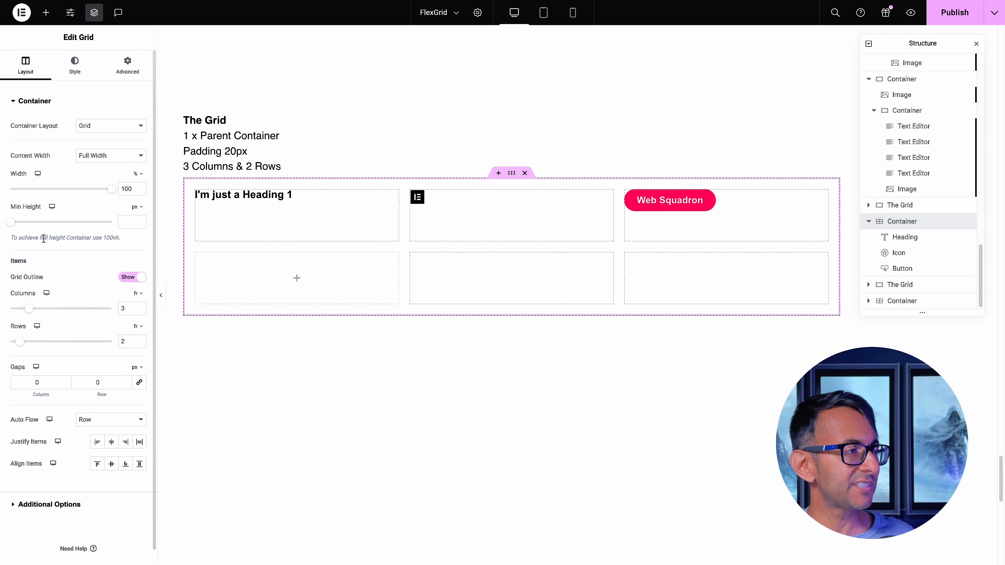
{"action": "left_click_drag", "start_coordinate": [8, 223], "coordinate": [46, 228]}
{"action": "left_click_drag", "start_coordinate": [130, 223], "coordinate": [115, 222]}
{"action": "key", "text": "BackSpace"}
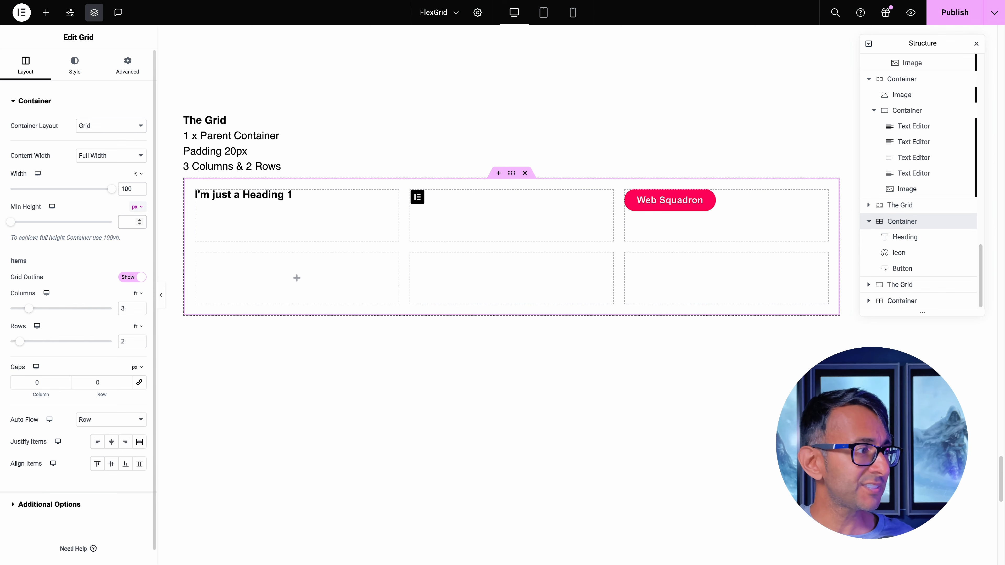
{"action": "left_click", "coordinate": [133, 277]}
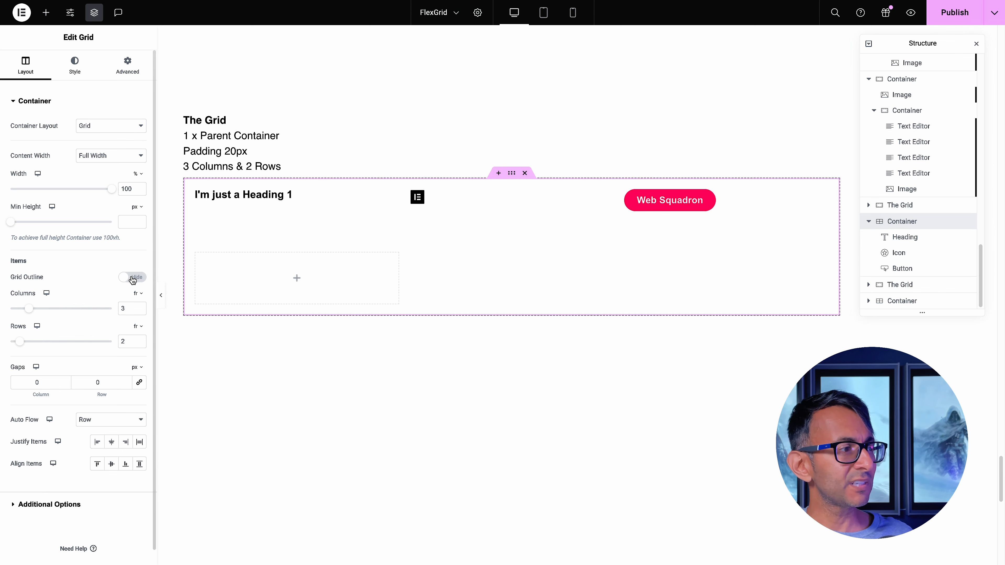
{"action": "left_click", "coordinate": [139, 280]}
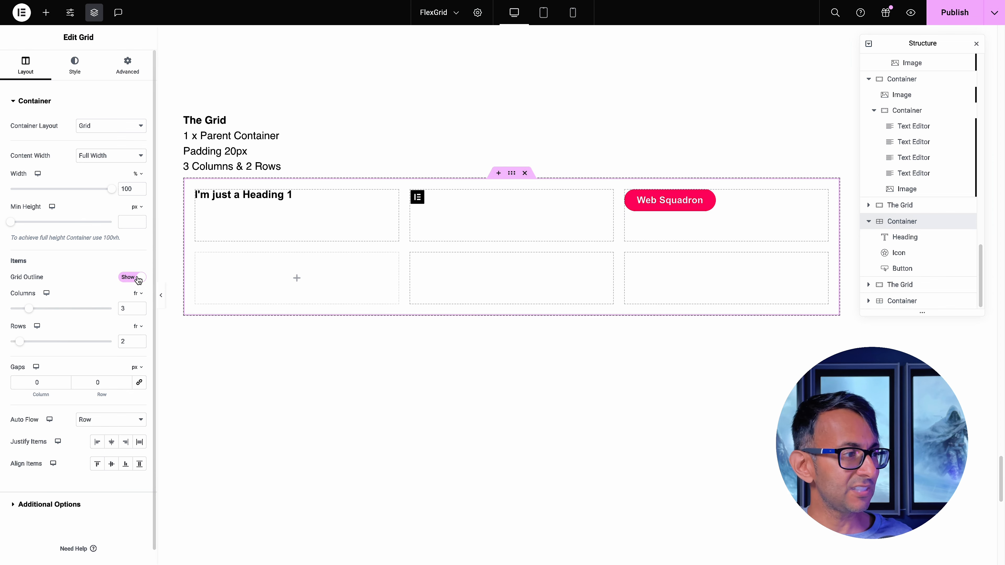
Try a column gap of 50 px on the sample grid, and set the column gap to 0
{"action": "scroll", "coordinate": [79, 352], "scroll_direction": "down", "scroll_amount": 1}
{"action": "left_click_drag", "start_coordinate": [46, 368], "coordinate": [16, 362]}
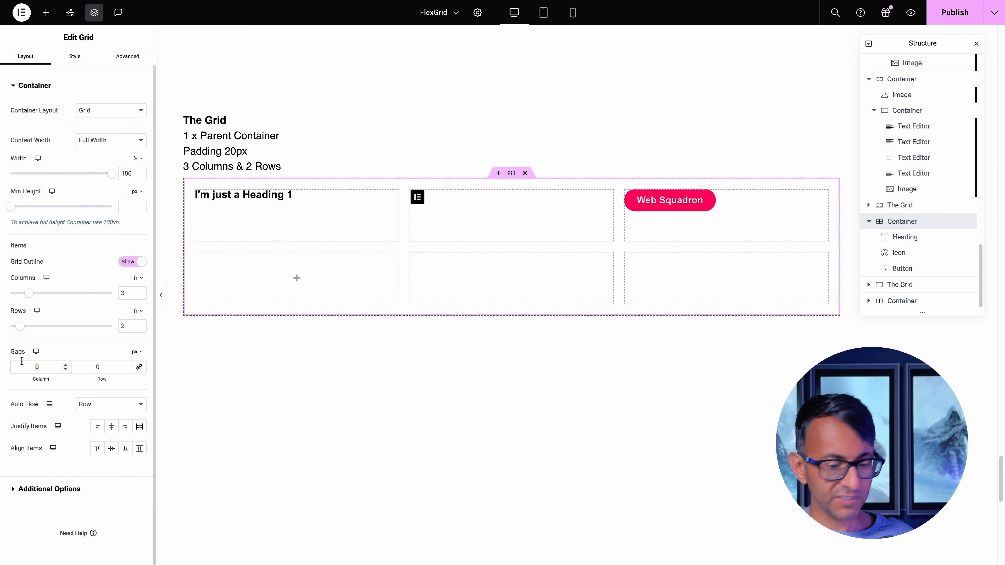
{"action": "type", "text": "50"}
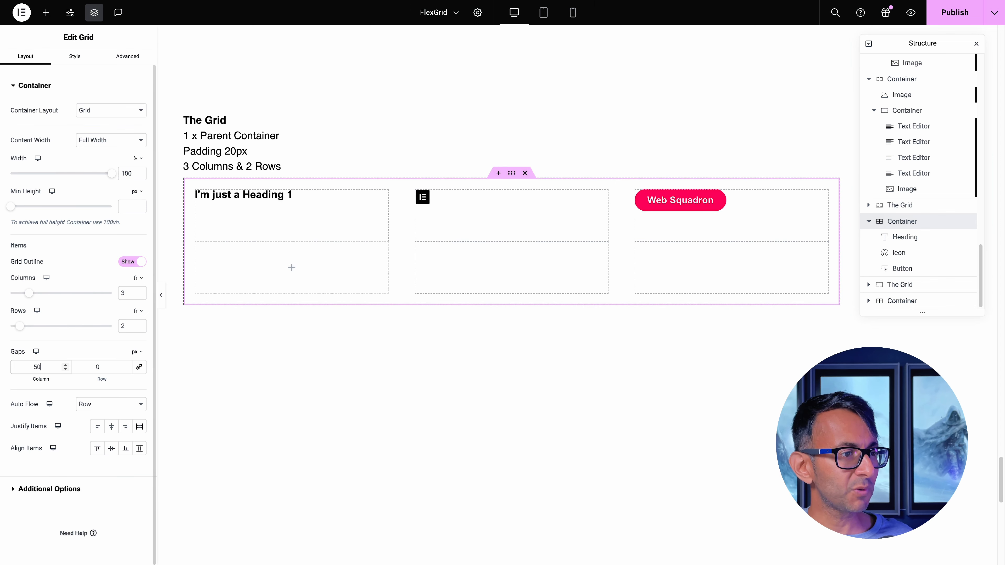
{"action": "key", "text": "BackSpace"}
{"action": "key", "text": "BackSpace"}
{"action": "type", "text": "0"}
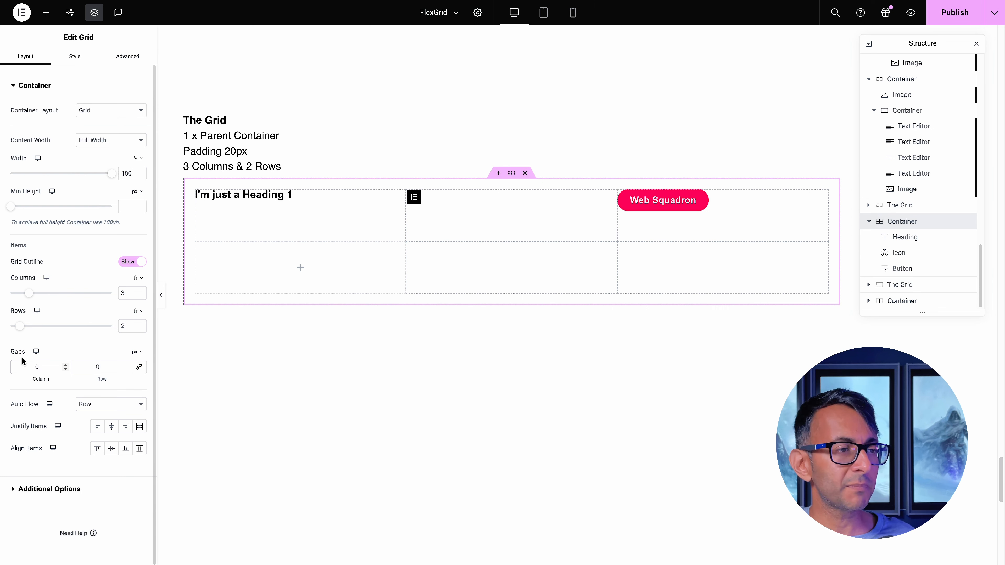
Set the sample grid's Auto Flow to Column
{"action": "left_click", "coordinate": [120, 407]}
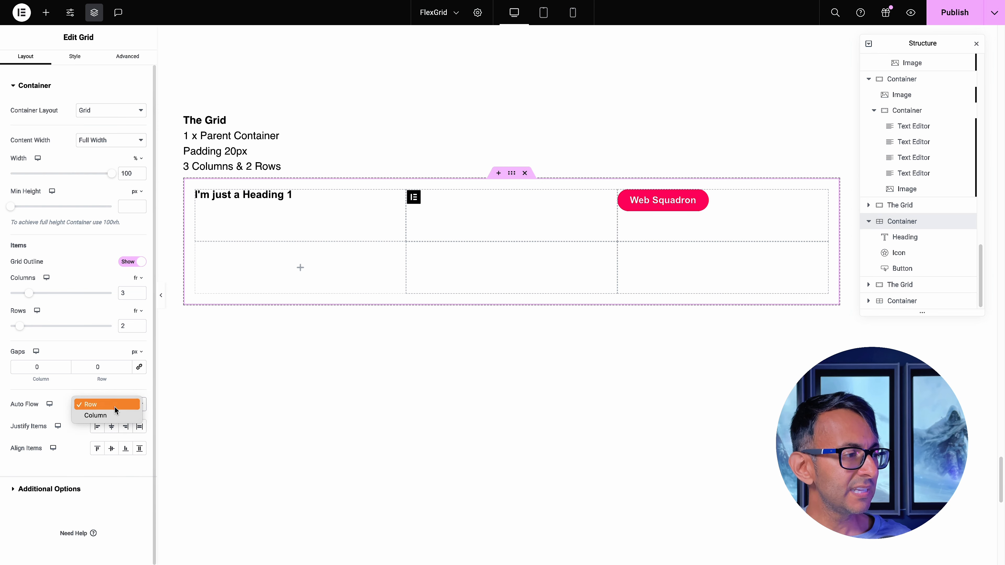
{"action": "left_click", "coordinate": [95, 416]}
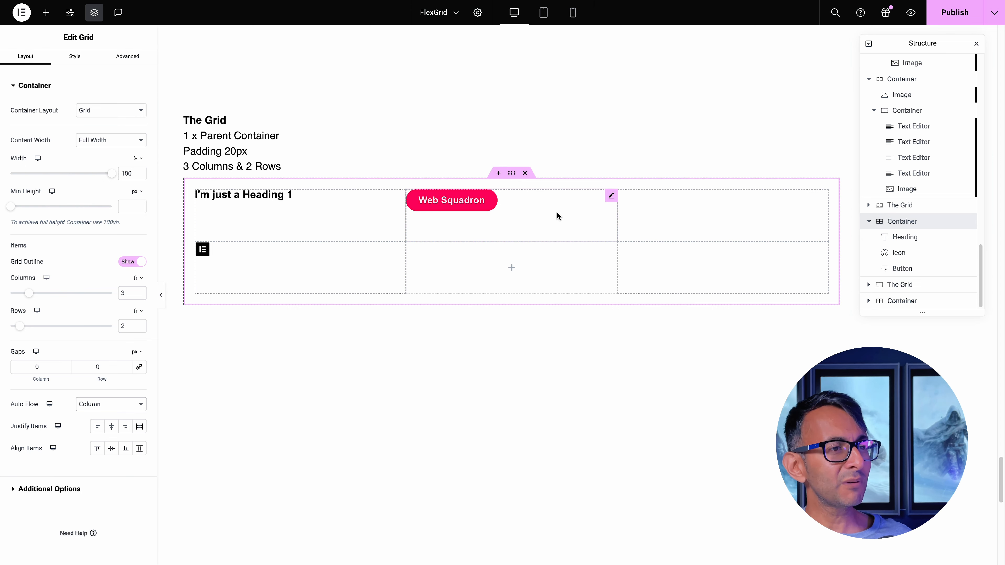
Add a Text Editor and a Button widget to the grid to test how column flow places new items
{"action": "left_click", "coordinate": [46, 12]}
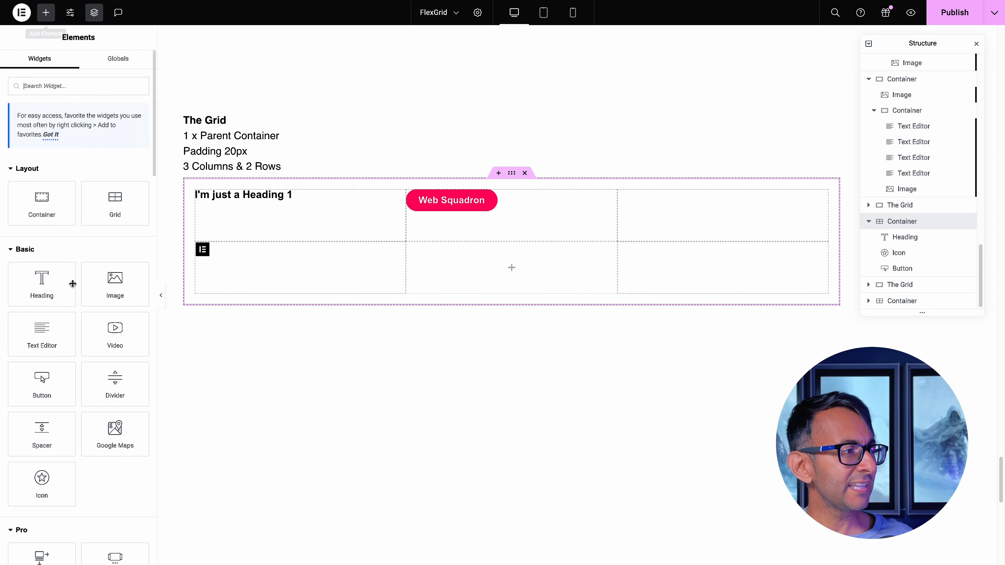
{"action": "left_click", "coordinate": [47, 327]}
{"action": "left_click", "coordinate": [45, 13]}
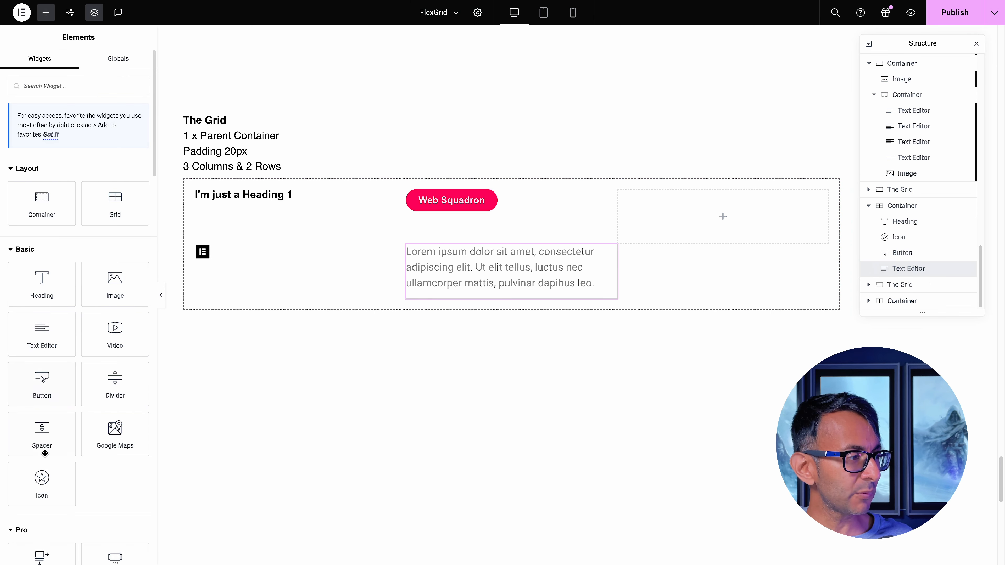
{"action": "left_click", "coordinate": [45, 391]}
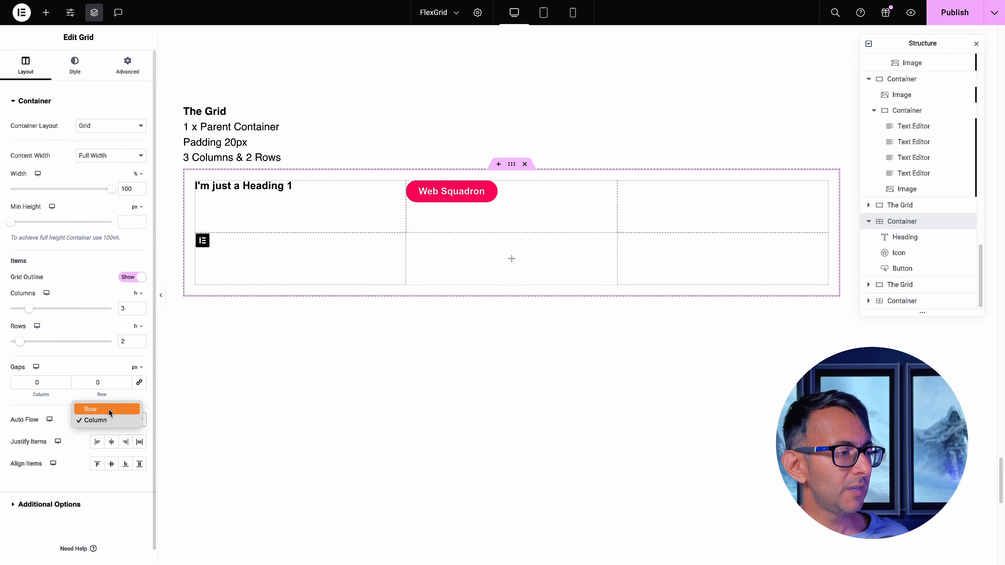
Set the sample grid's Auto Flow to Row, and try Justify Items as Center, End and Stretch before choosing Start
{"action": "left_click", "coordinate": [108, 409]}
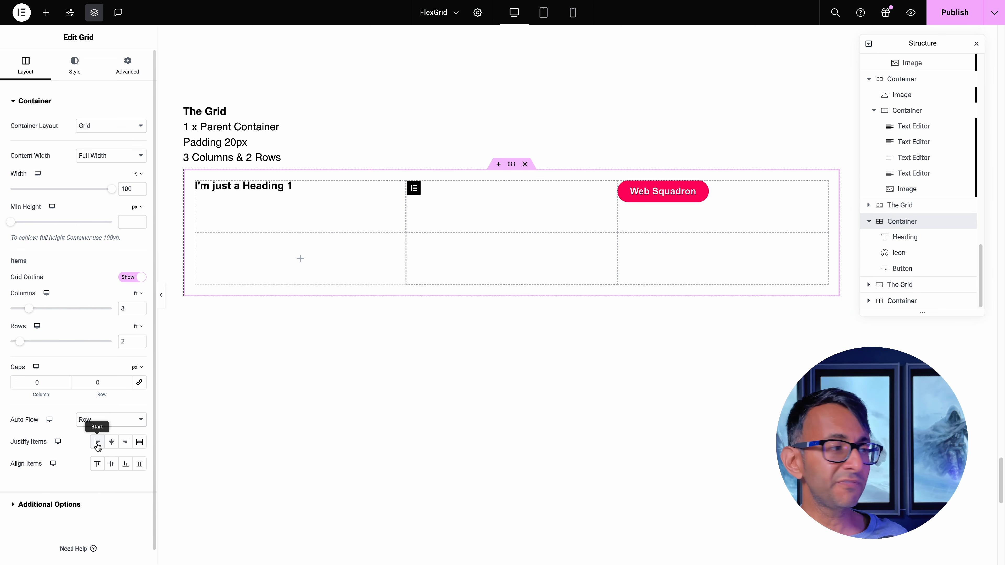
{"action": "left_click", "coordinate": [112, 444]}
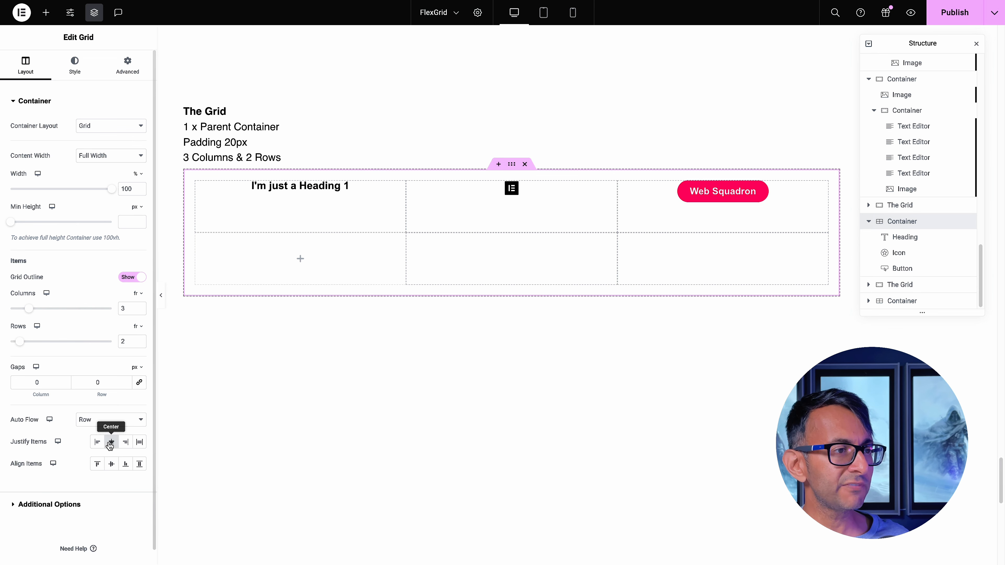
{"action": "left_click", "coordinate": [126, 443]}
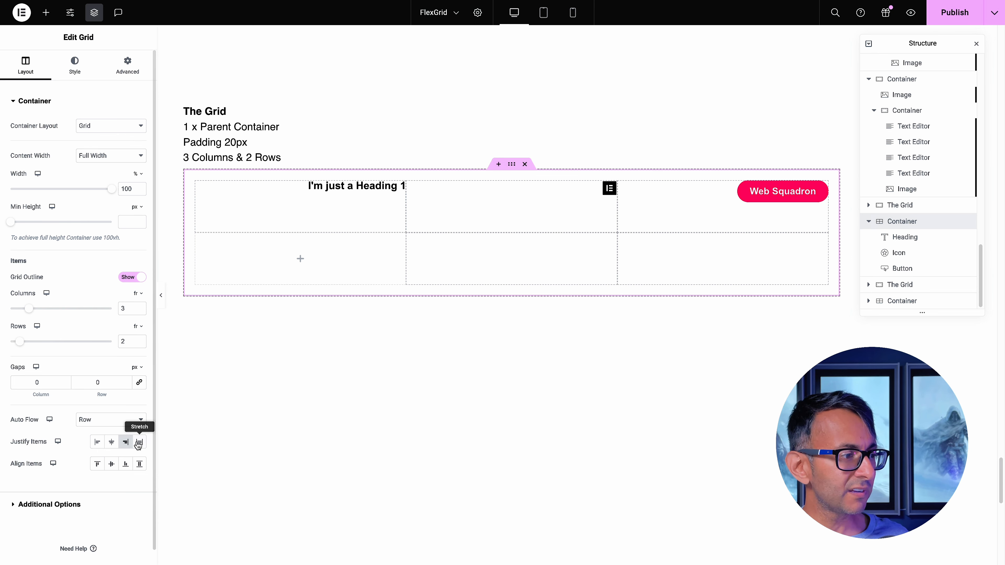
{"action": "left_click", "coordinate": [139, 442]}
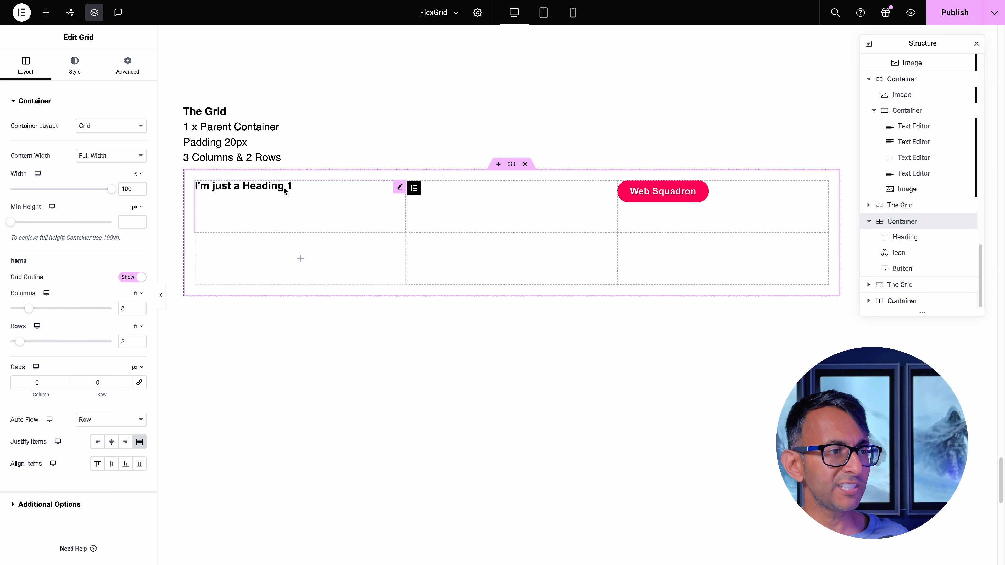
{"action": "left_click", "coordinate": [98, 442]}
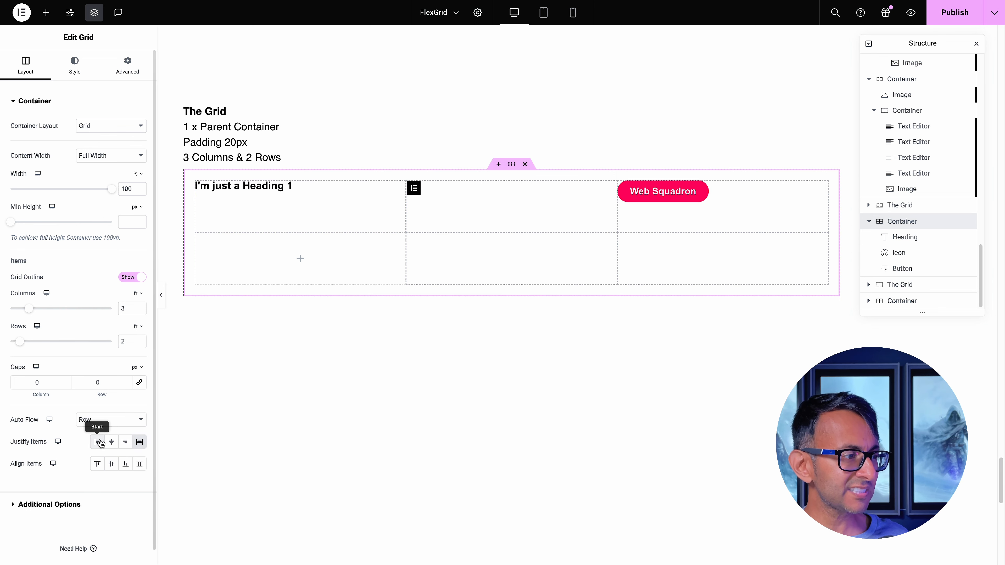
Try the Center, End and Stretch options of Align Items on the sample grid
{"action": "left_click", "coordinate": [115, 468]}
{"action": "left_click", "coordinate": [126, 465]}
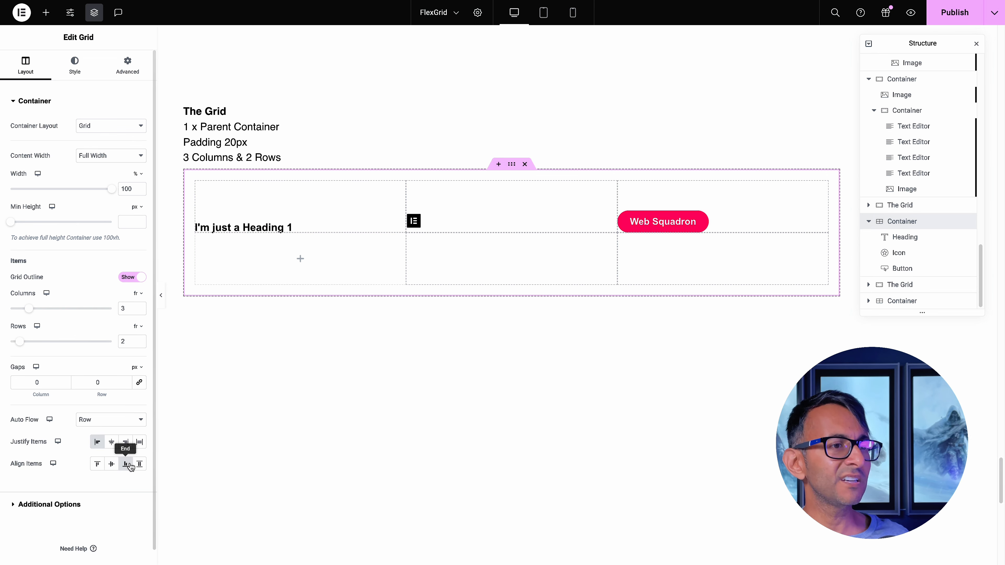
{"action": "left_click", "coordinate": [146, 467]}
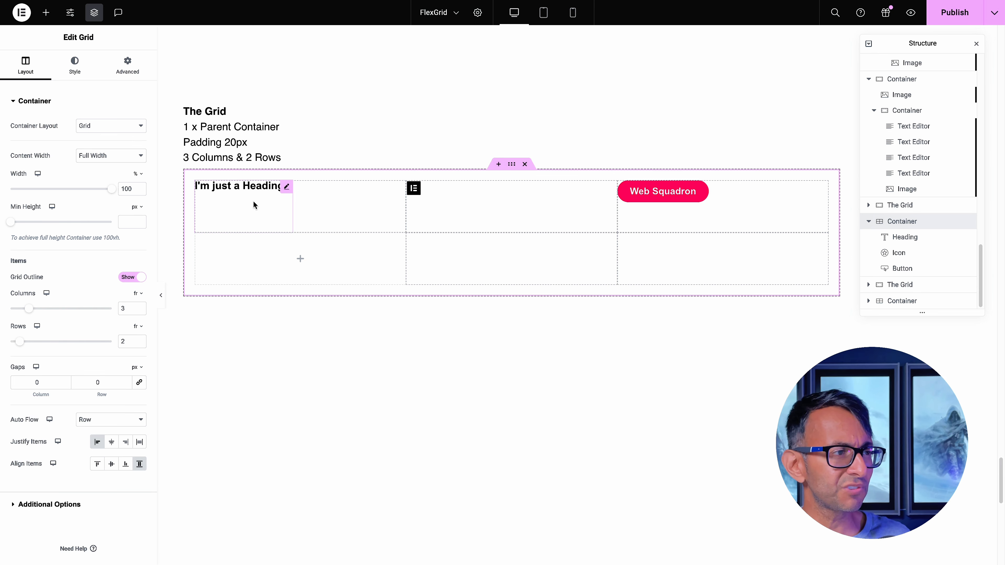
Give the heading widget in the sample grid a classic background using the global color New Item #4
{"action": "left_click", "coordinate": [288, 187]}
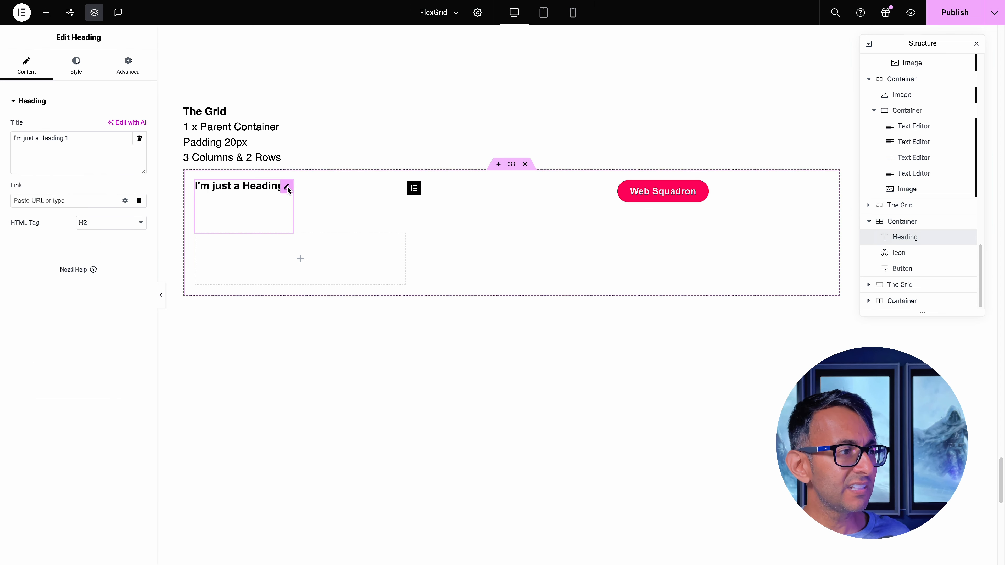
{"action": "left_click", "coordinate": [113, 74]}
{"action": "left_click", "coordinate": [68, 74]}
{"action": "left_click", "coordinate": [117, 74]}
{"action": "scroll", "coordinate": [91, 395], "scroll_direction": "down", "scroll_amount": 5}
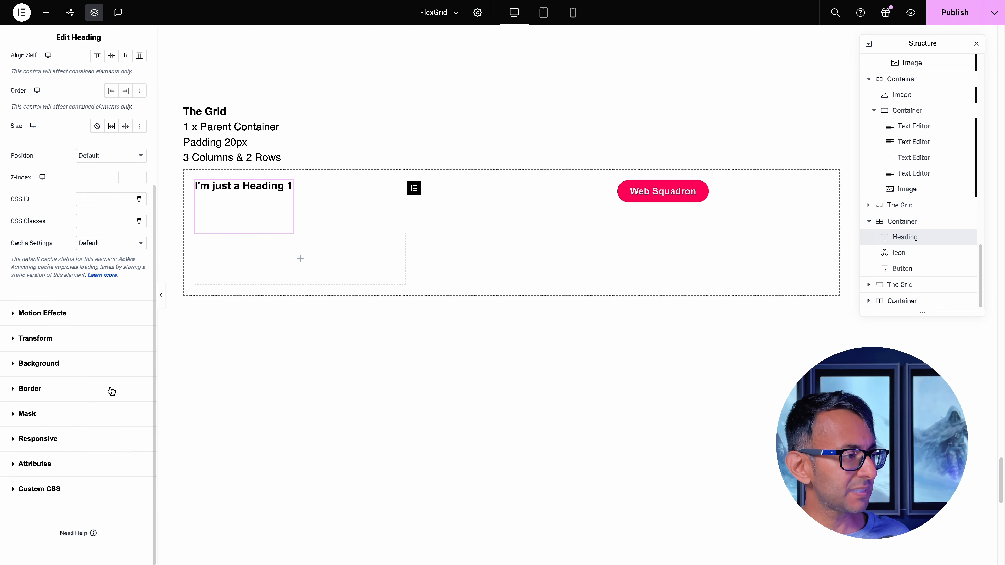
{"action": "left_click", "coordinate": [73, 363]}
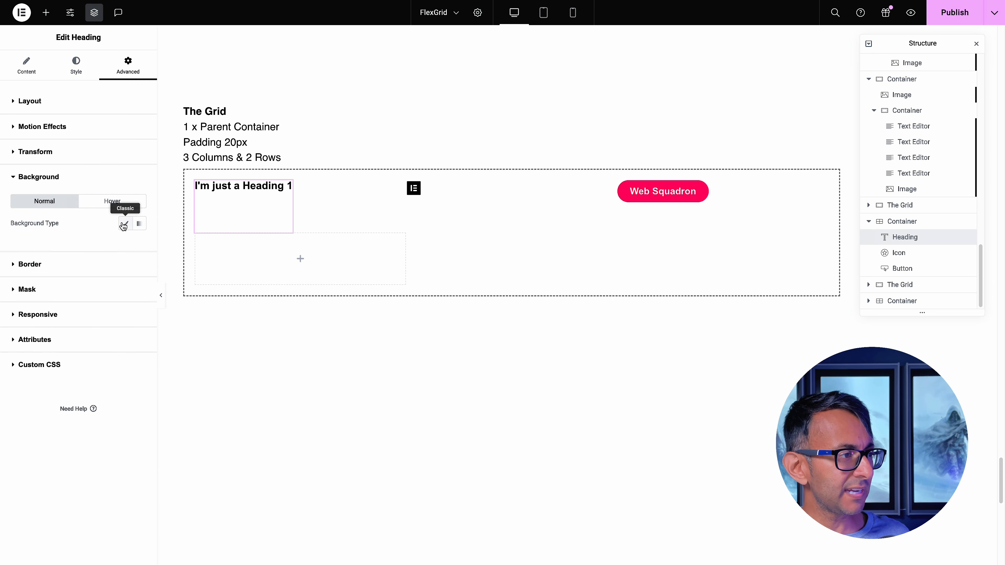
{"action": "left_click", "coordinate": [126, 224]}
{"action": "left_click", "coordinate": [125, 244]}
{"action": "scroll", "coordinate": [93, 336], "scroll_direction": "down", "scroll_amount": 3}
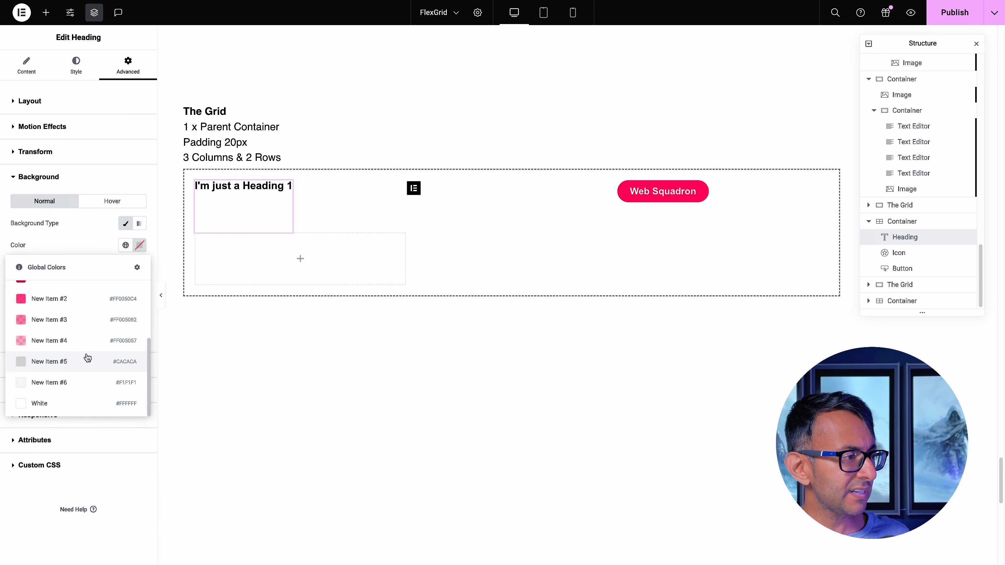
{"action": "left_click", "coordinate": [88, 337]}
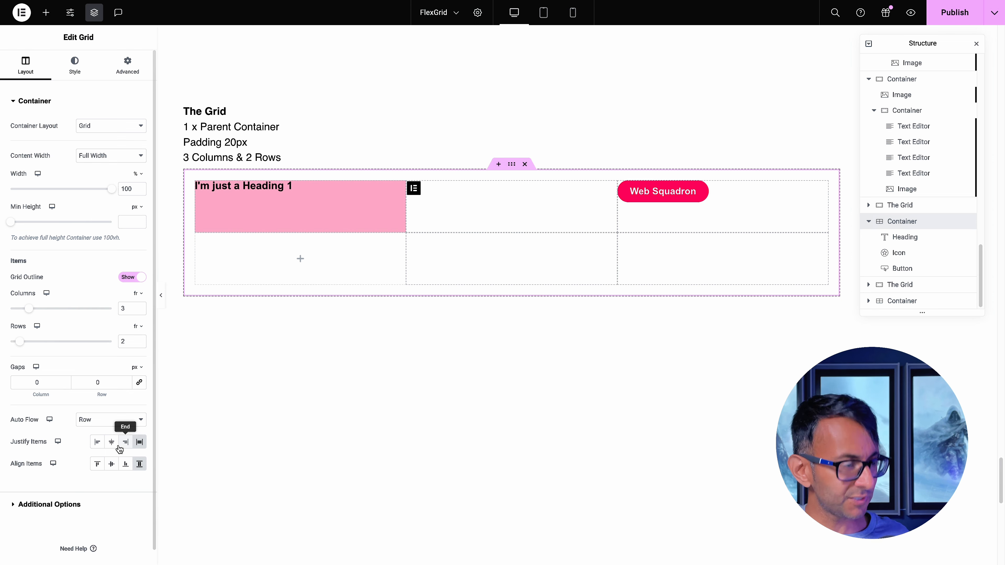
Set both Justify Items and Align Items of the sample grid to Center, trying Justify Items as Start first
{"action": "left_click", "coordinate": [97, 441]}
{"action": "left_click", "coordinate": [111, 464]}
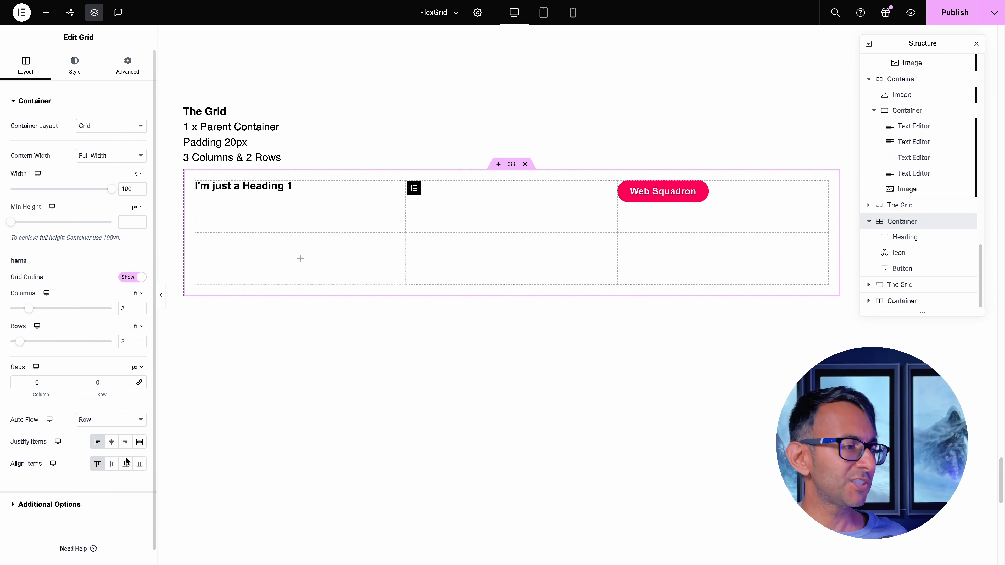
{"action": "left_click", "coordinate": [111, 441]}
{"action": "scroll", "coordinate": [766, 193], "scroll_direction": "up", "scroll_amount": 2}
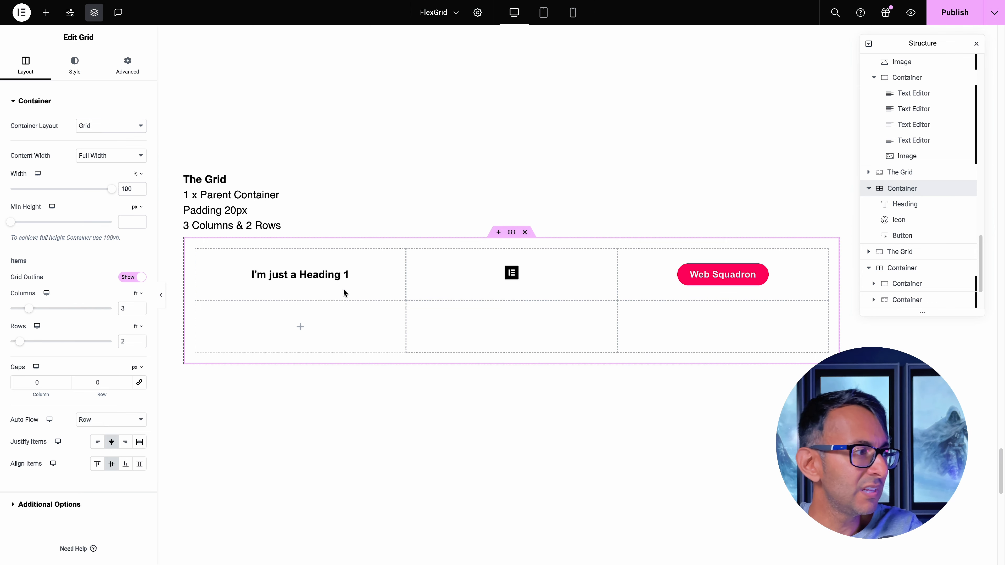
Switch the heading widget to a custom width of 25%
{"action": "left_click", "coordinate": [915, 205]}
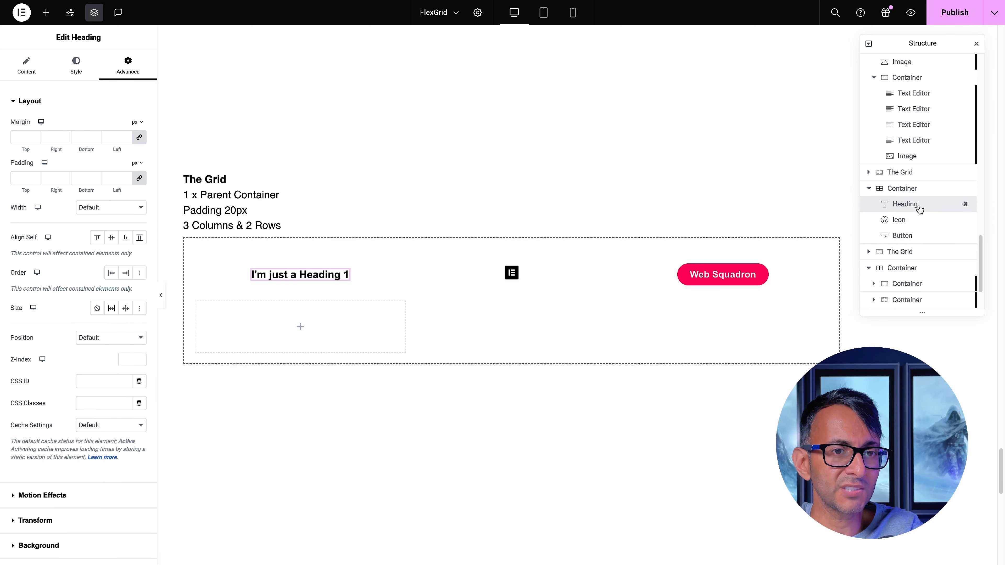
{"action": "left_click", "coordinate": [113, 209]}
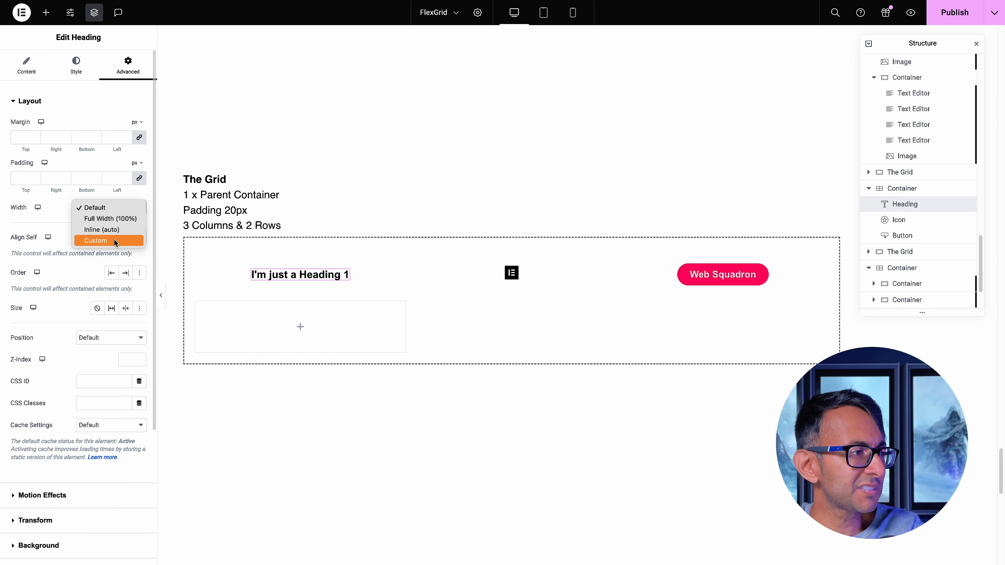
{"action": "left_click", "coordinate": [99, 240]}
{"action": "left_click_drag", "start_coordinate": [14, 243], "coordinate": [35, 242]}
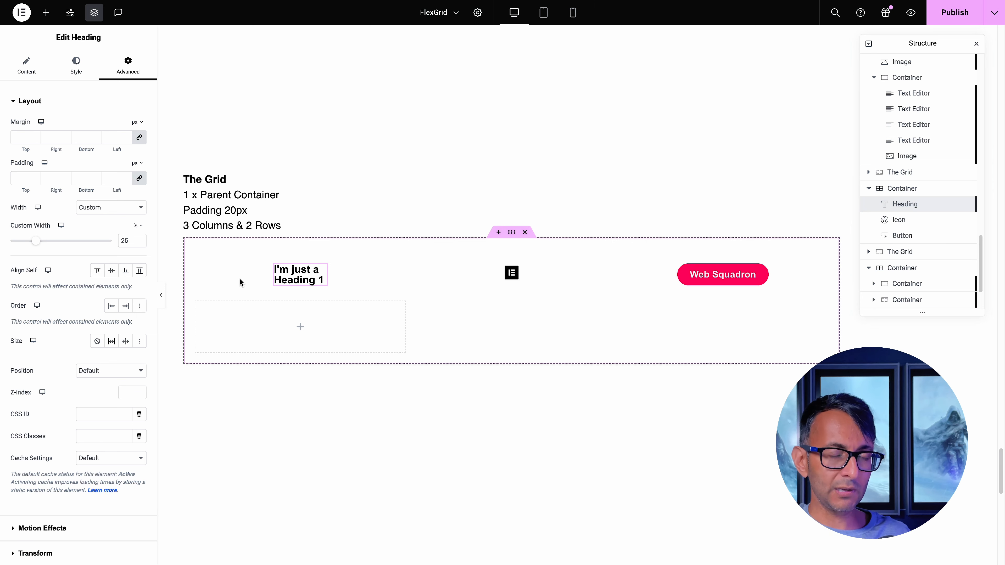
Switch the sample grid's columns to custom sizing and set them to 1fr 1fr 2fr
{"action": "left_click", "coordinate": [897, 194]}
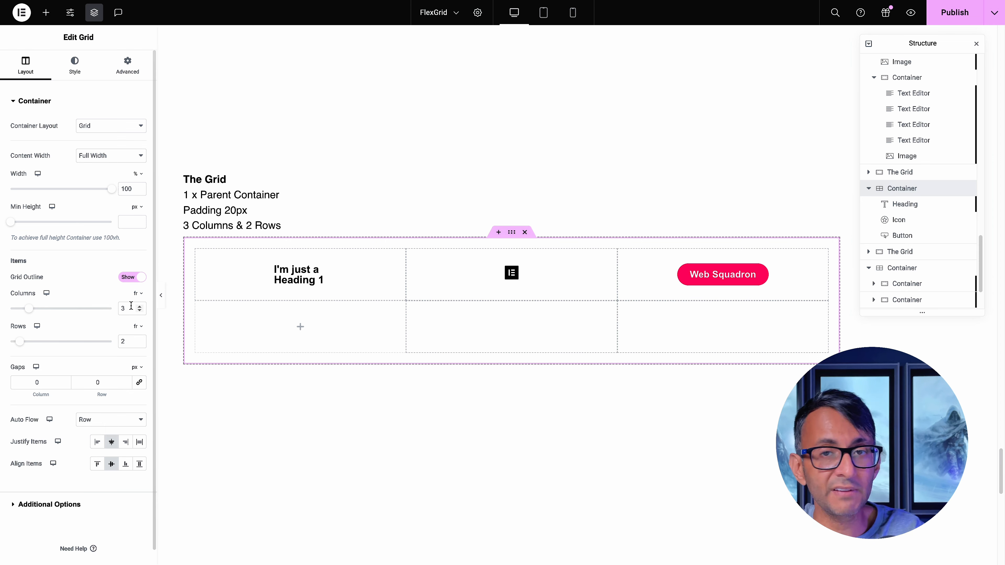
{"action": "left_click", "coordinate": [143, 296]}
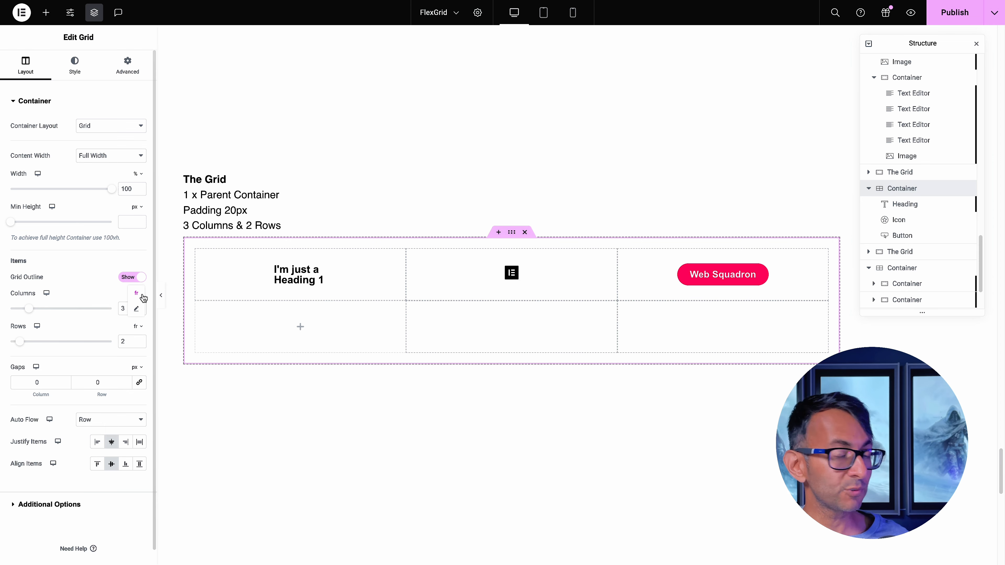
{"action": "left_click", "coordinate": [136, 309]}
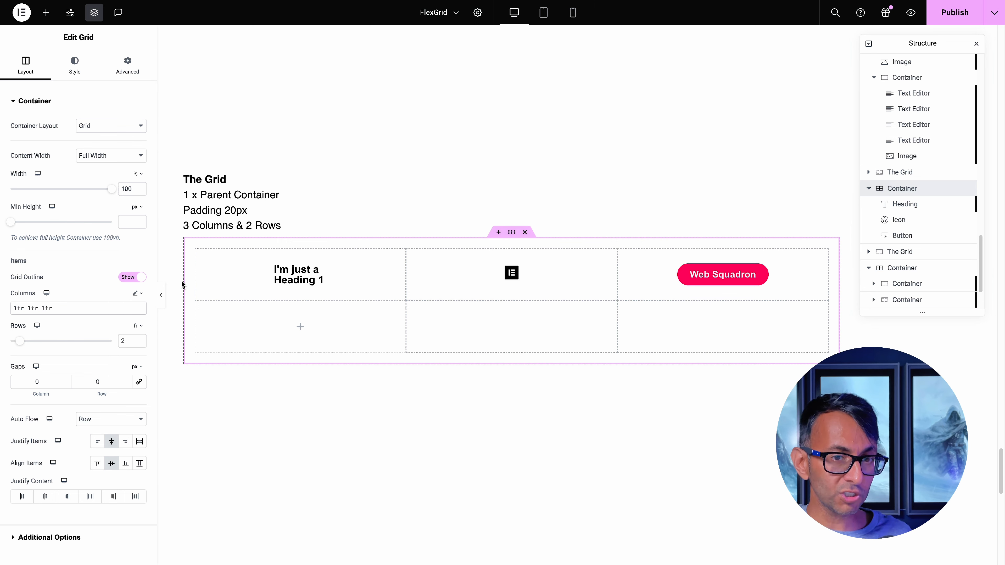
{"action": "key", "text": "BackSpace"}
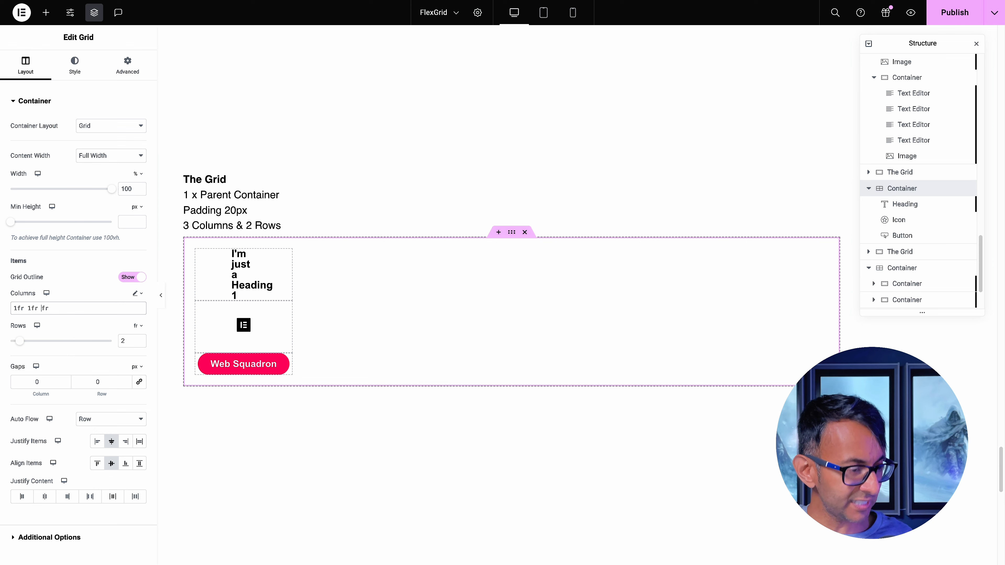
{"action": "type", "text": "2"}
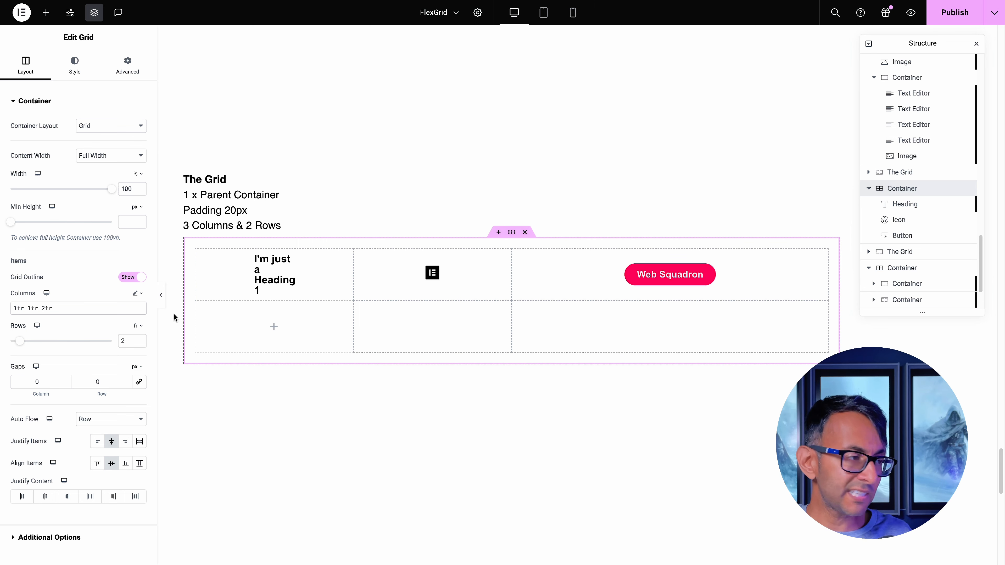
Enlarge the third column by setting the custom column sizes to 1fr 1fr 5fr
{"action": "left_click", "coordinate": [46, 308]}
{"action": "key", "text": "BackSpace"}
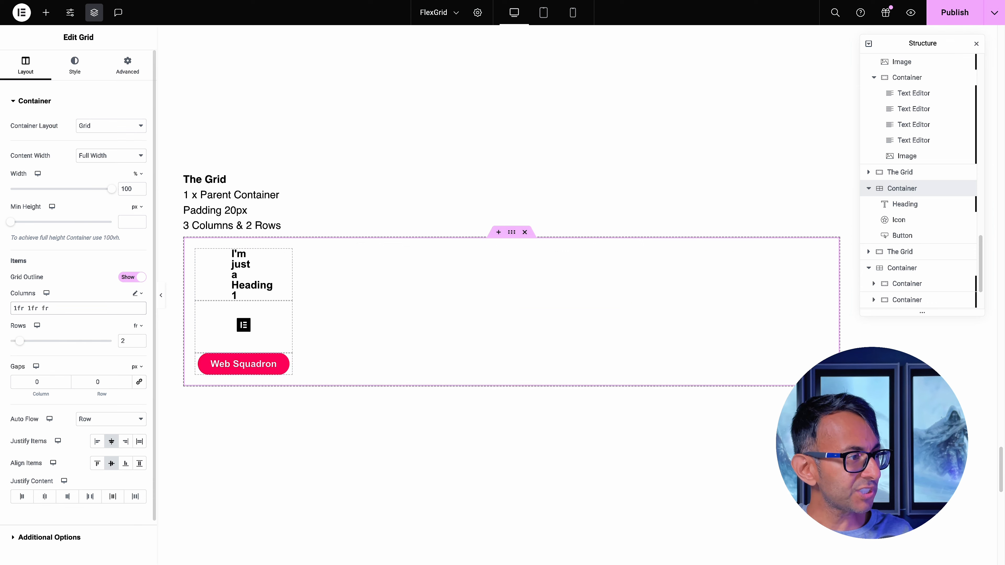
{"action": "type", "text": "5"}
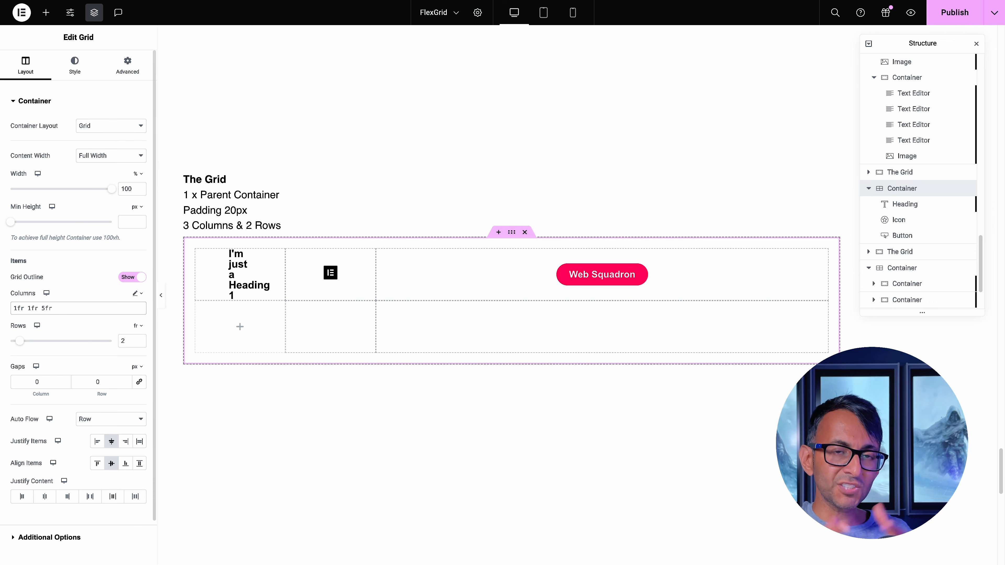
Switch the grid's rows to custom sizing at 3fr 1fr, and try a larger minimum height for the container
{"action": "left_click", "coordinate": [138, 325]}
{"action": "left_click", "coordinate": [136, 341]}
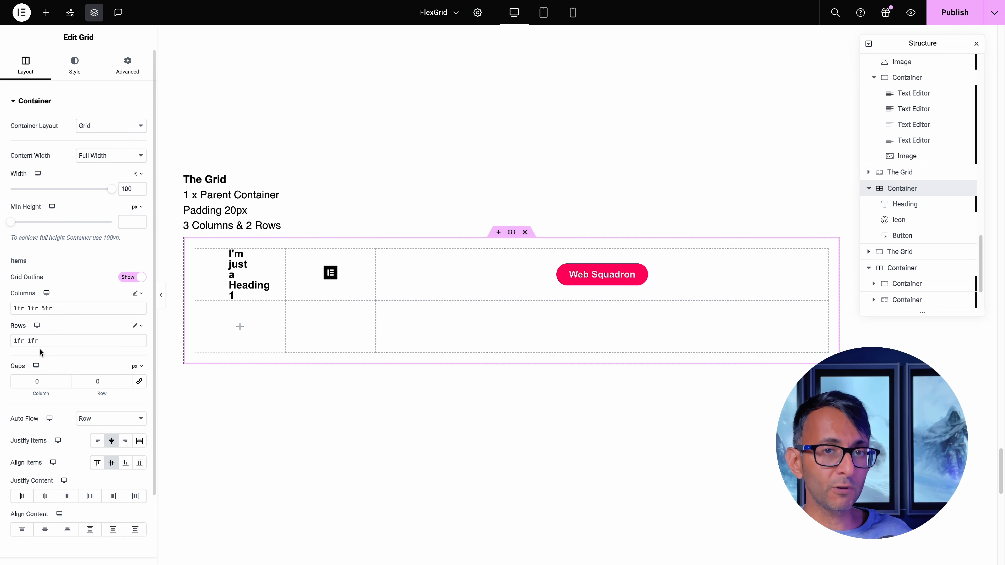
{"action": "left_click_drag", "start_coordinate": [17, 340], "coordinate": [14, 341]}
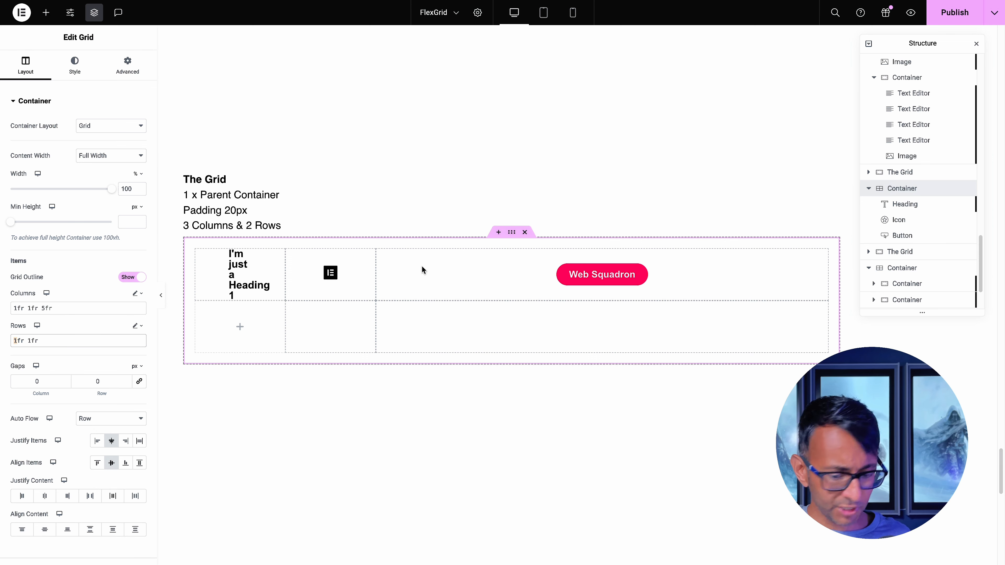
{"action": "type", "text": "3"}
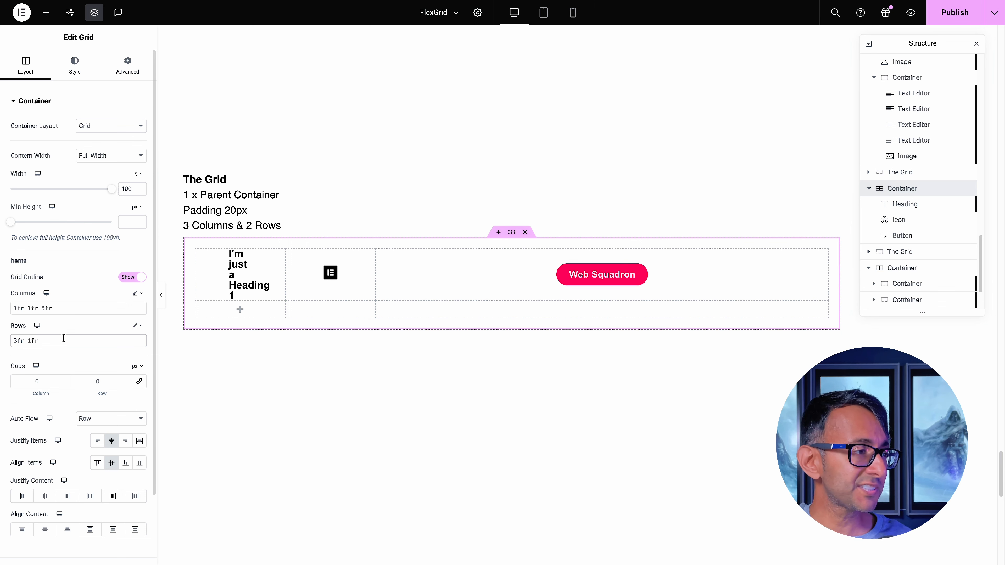
{"action": "left_click_drag", "start_coordinate": [10, 223], "coordinate": [45, 222]}
{"action": "scroll", "coordinate": [355, 275], "scroll_direction": "down", "scroll_amount": 3}
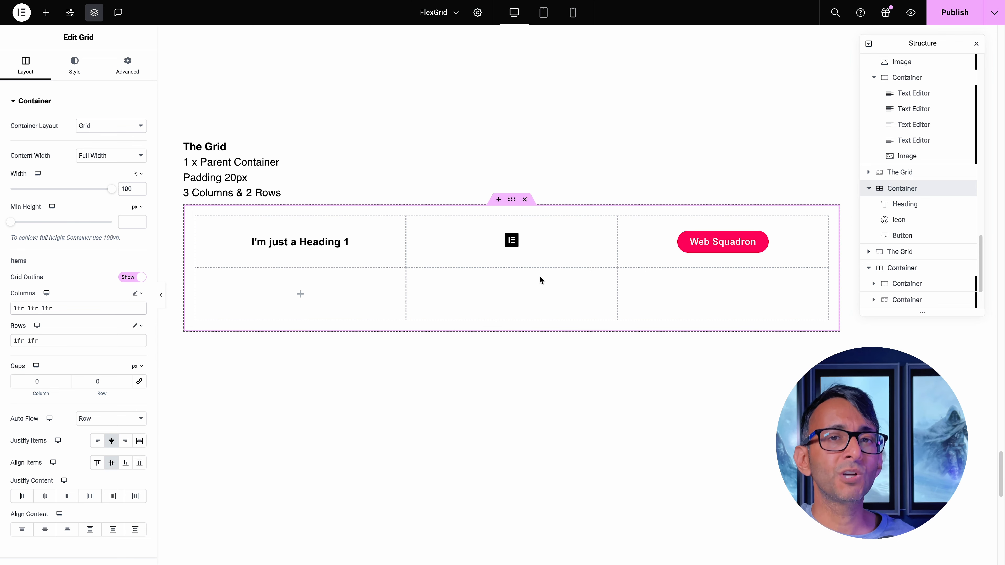
Fix the middle column's width by setting the custom column sizes to 1fr 200px 1fr
{"action": "left_click_drag", "start_coordinate": [28, 308], "coordinate": [38, 308]}
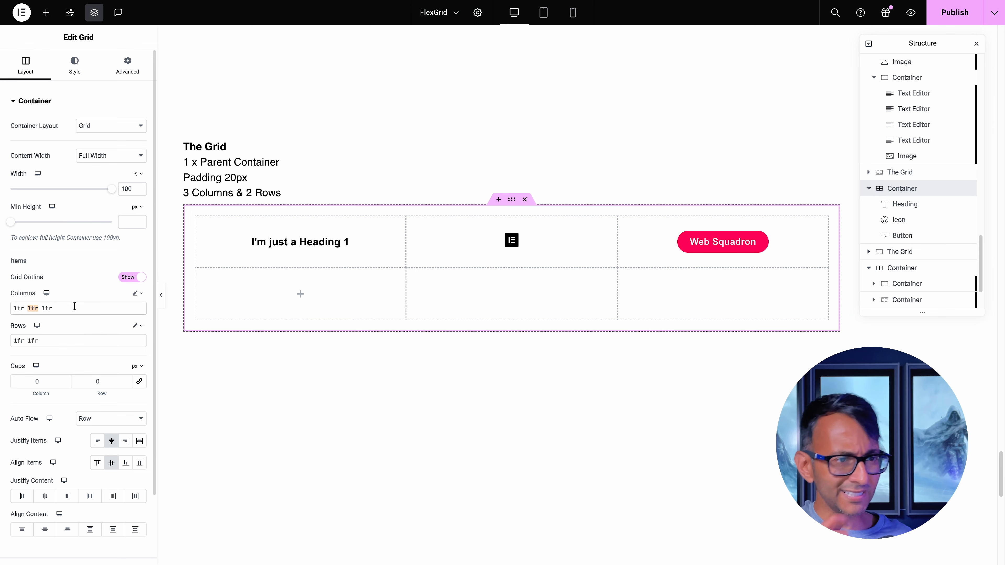
{"action": "type", "text": "200px"}
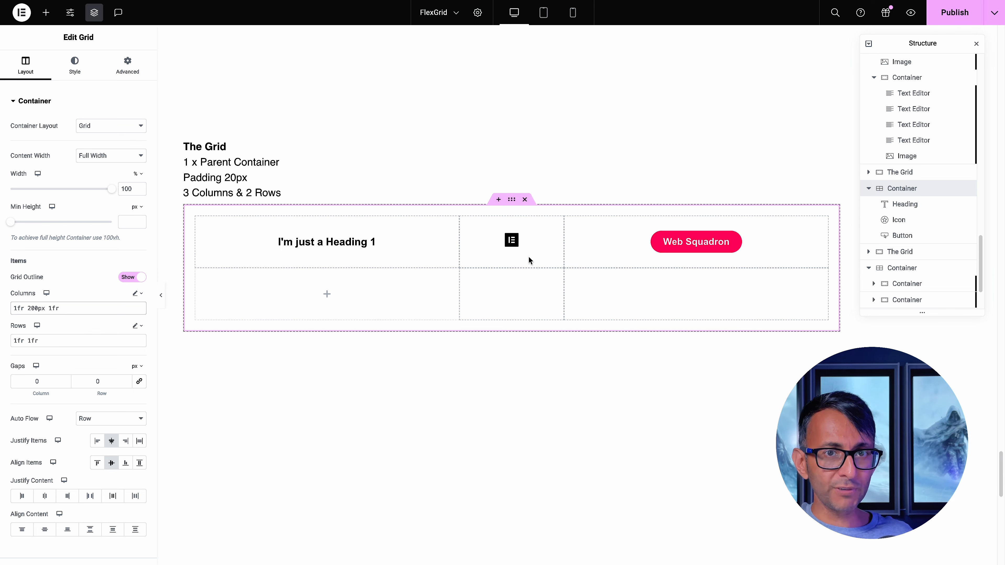
{"action": "left_click", "coordinate": [52, 309]}
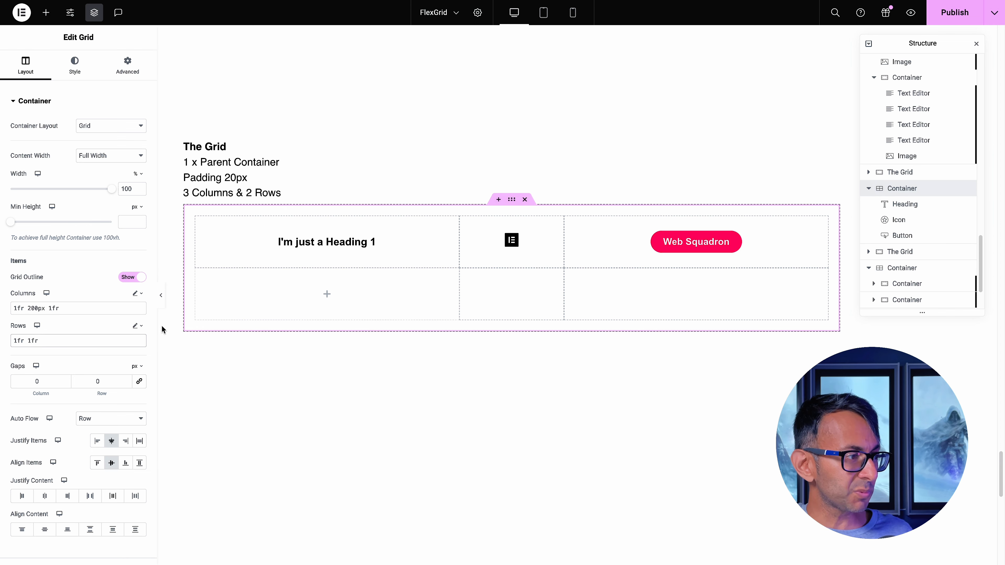
Try custom row sizes of 1fr 200px, and return the grid to fr units with 3 columns and 2 rows
{"action": "key", "text": "BackSpace"}
{"action": "type", "text": "200p"}
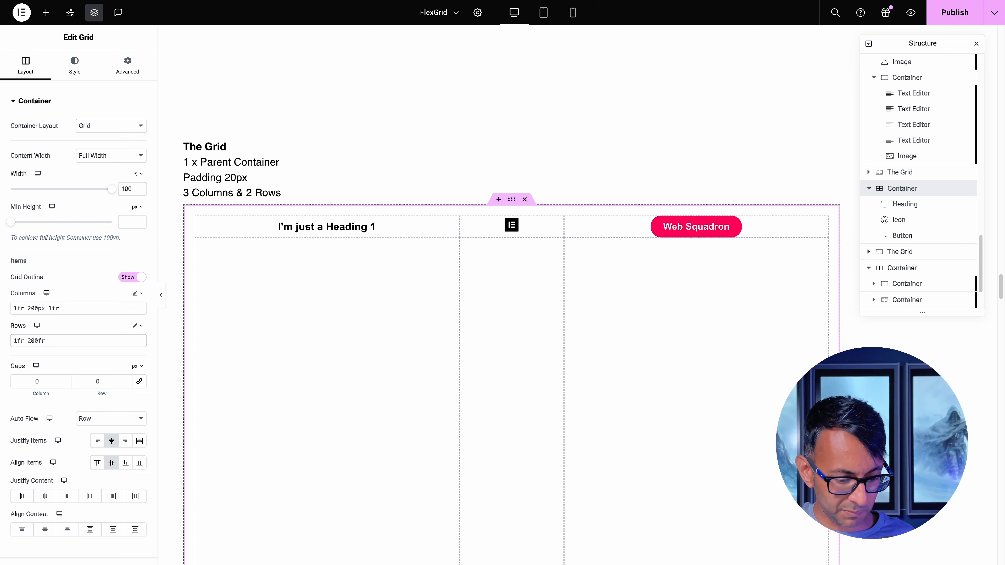
{"action": "type", "text": "x"}
{"action": "key", "text": "Delete"}
{"action": "key", "text": "Delete"}
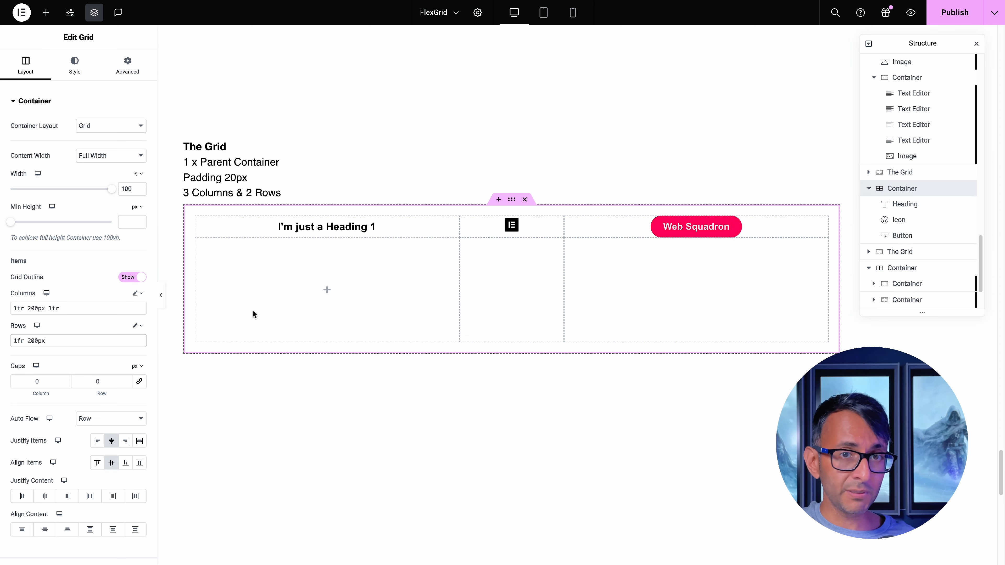
{"action": "left_click", "coordinate": [135, 326]}
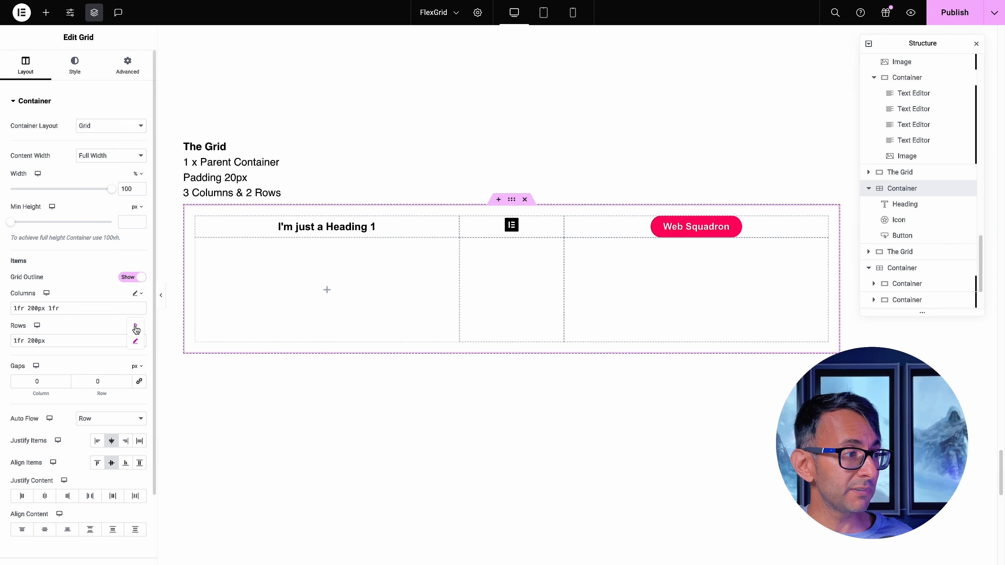
{"action": "left_click", "coordinate": [136, 327]}
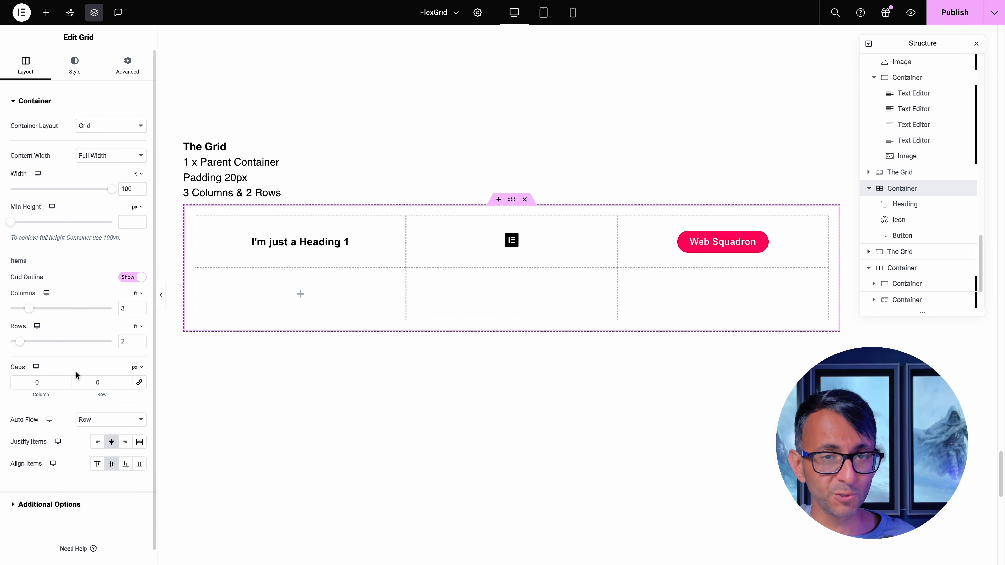
Place a flexbox container in the first empty cell of the grid's second row
{"action": "left_click", "coordinate": [314, 319]}
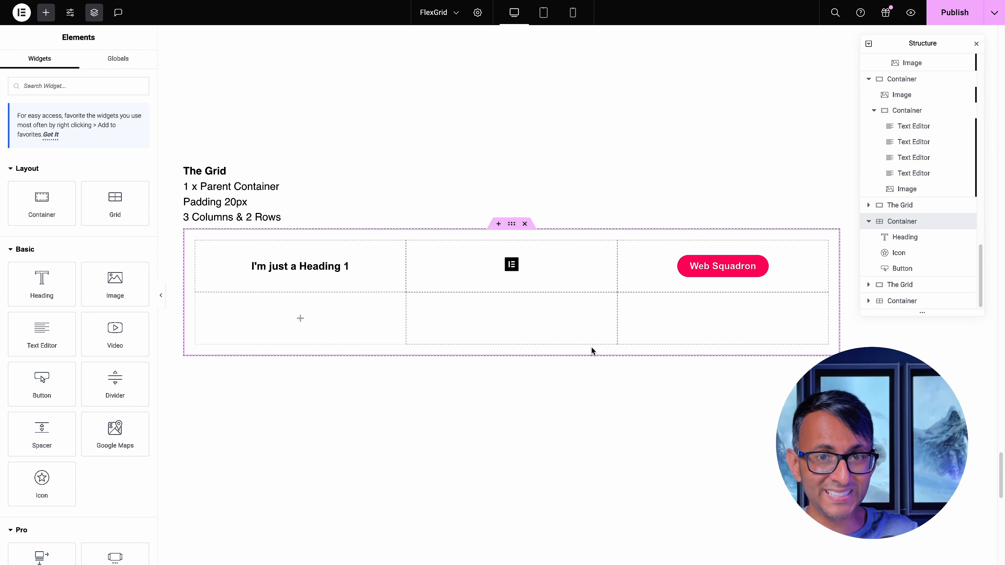
{"action": "scroll", "coordinate": [591, 346], "scroll_direction": "up", "scroll_amount": 10}
{"action": "scroll", "coordinate": [593, 338], "scroll_direction": "down", "scroll_amount": 10}
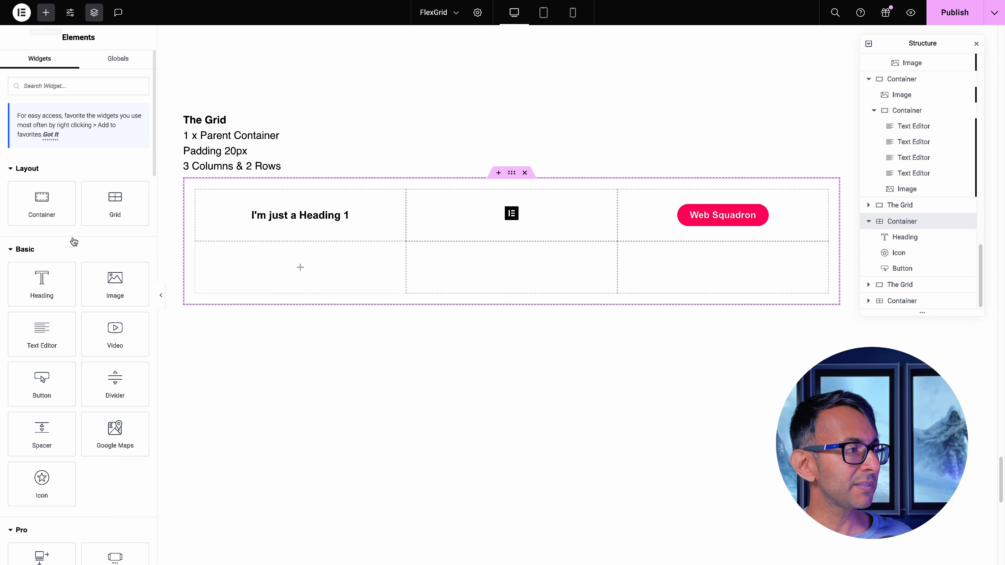
{"action": "left_click_drag", "start_coordinate": [40, 200], "coordinate": [279, 301]}
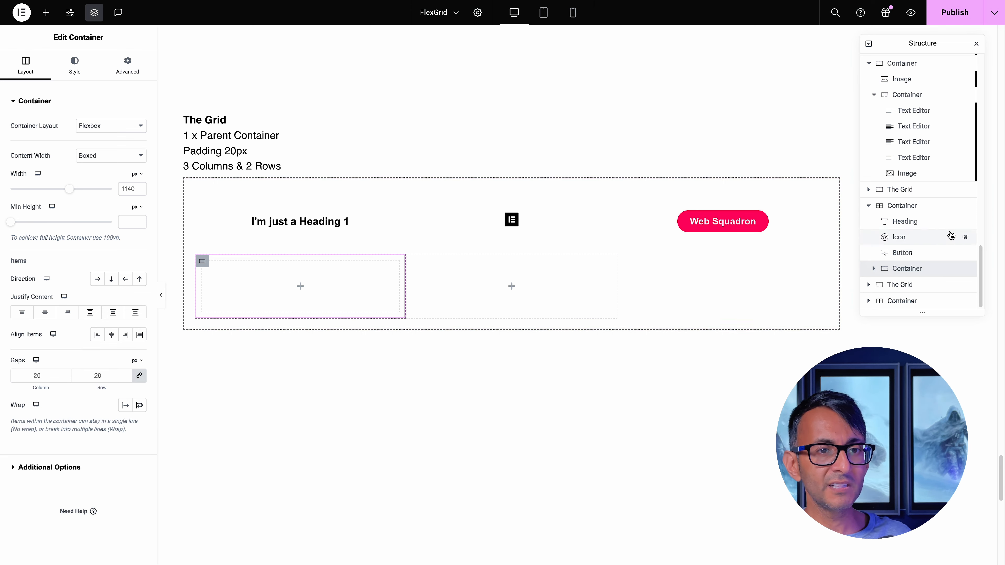
Review the grid's items by selecting the grid, heading, icon, button and nested container in turn
{"action": "left_click", "coordinate": [924, 208]}
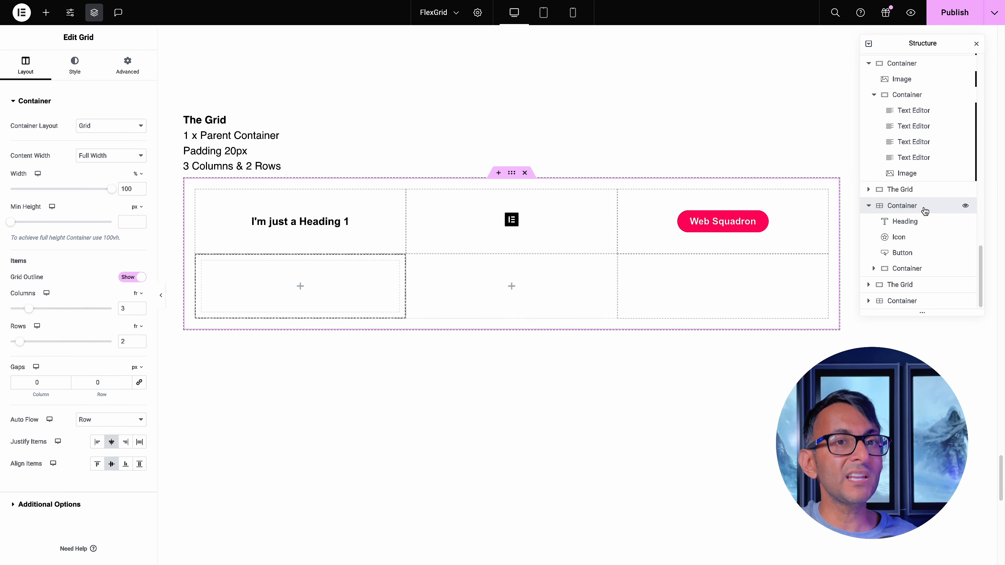
{"action": "left_click", "coordinate": [914, 221]}
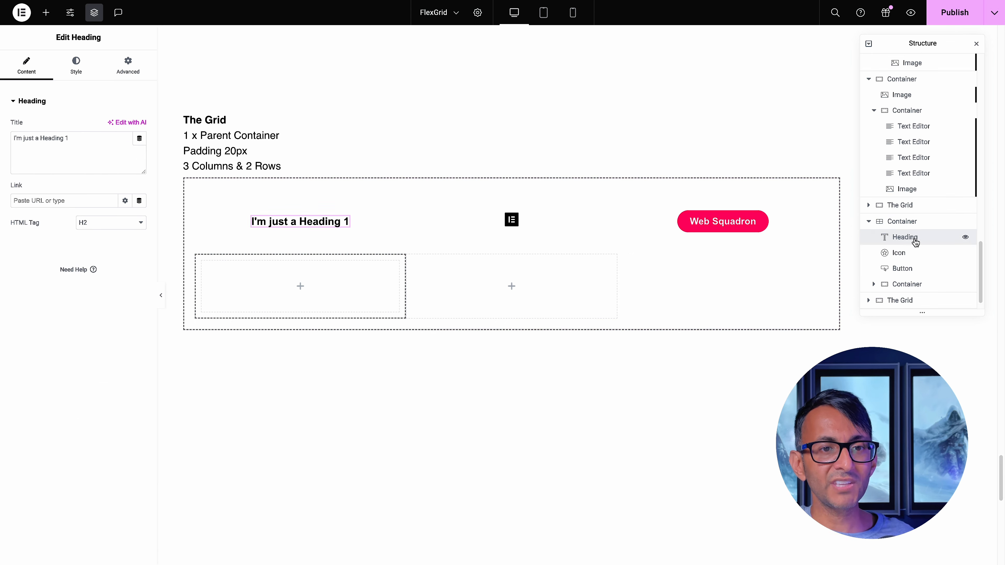
{"action": "left_click", "coordinate": [905, 253]}
{"action": "left_click", "coordinate": [910, 270]}
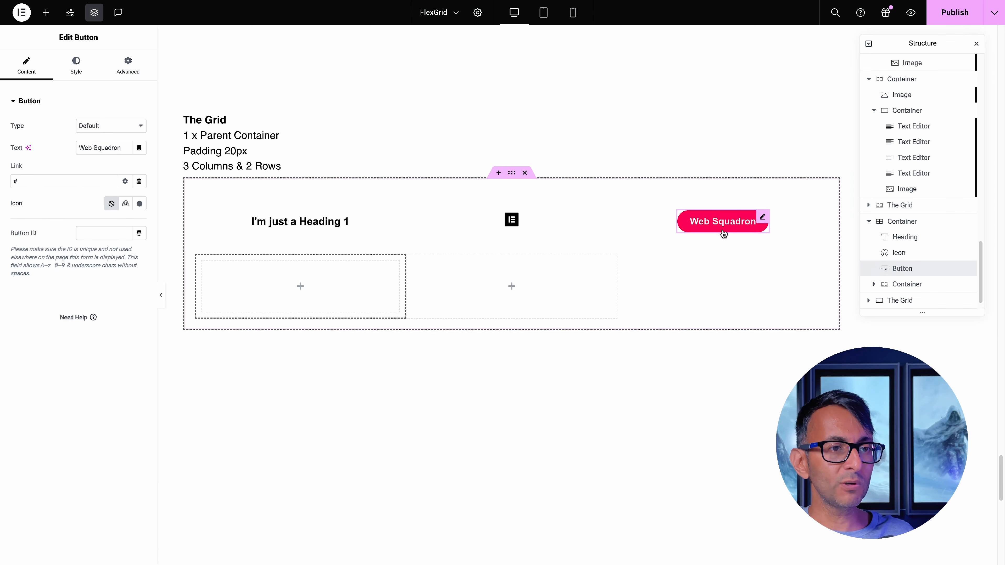
{"action": "left_click", "coordinate": [906, 283]}
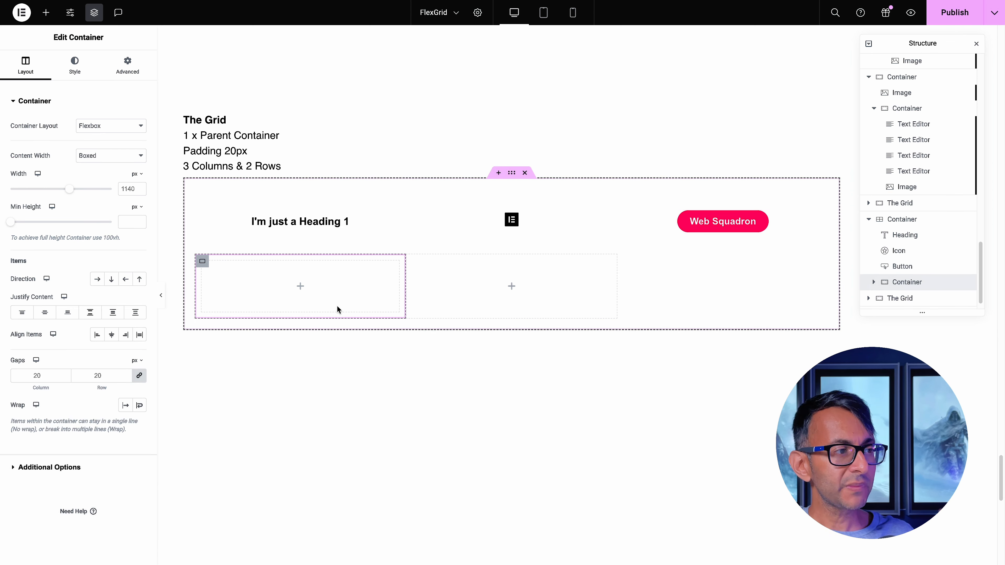
Copy the grid's heading and icon into the nested container in the second row
{"action": "right_click", "coordinate": [271, 222]}
{"action": "left_click", "coordinate": [287, 276]}
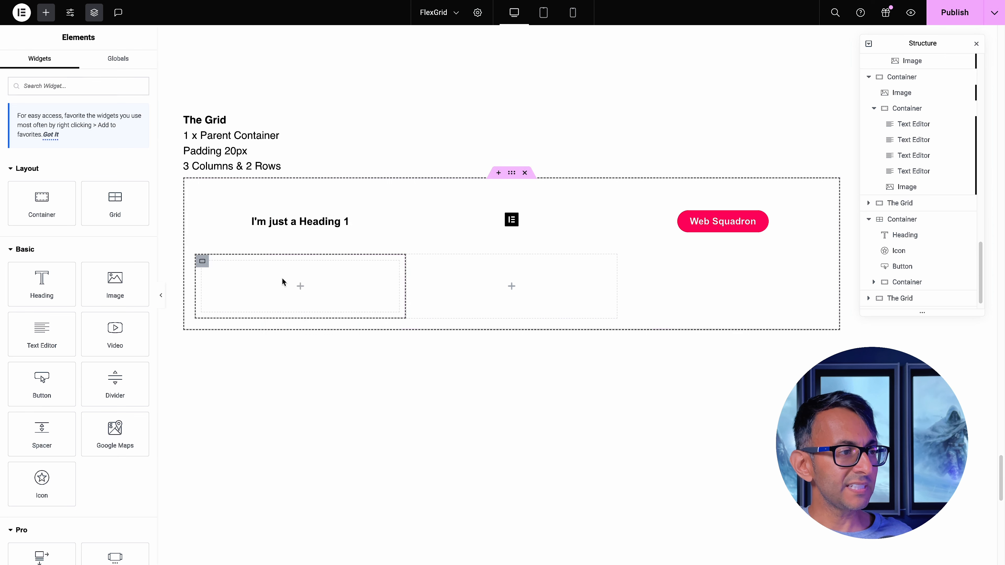
{"action": "right_click", "coordinate": [260, 283]}
{"action": "left_click", "coordinate": [301, 376]}
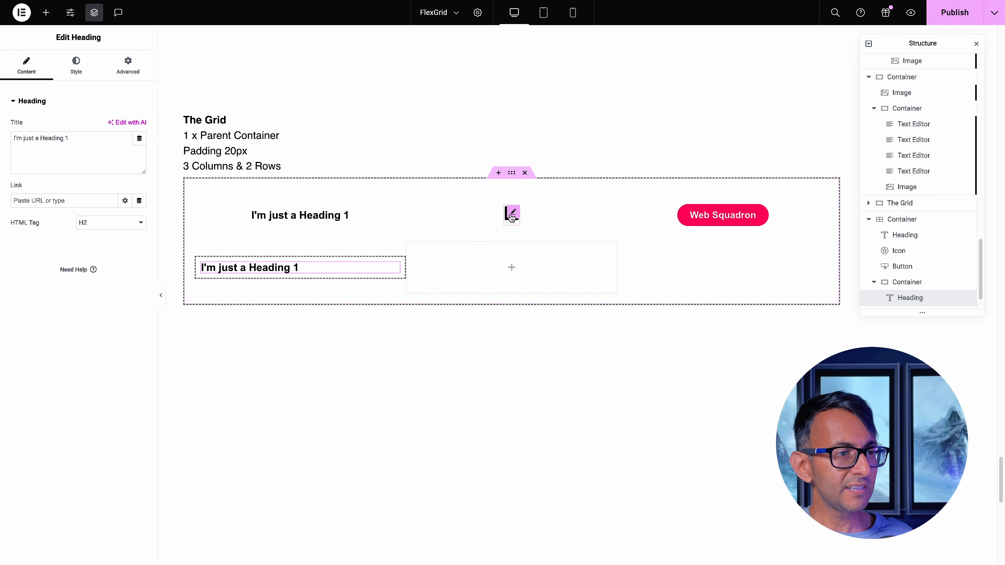
{"action": "right_click", "coordinate": [510, 215]}
{"action": "left_click", "coordinate": [529, 273]}
{"action": "key", "text": "super+v"}
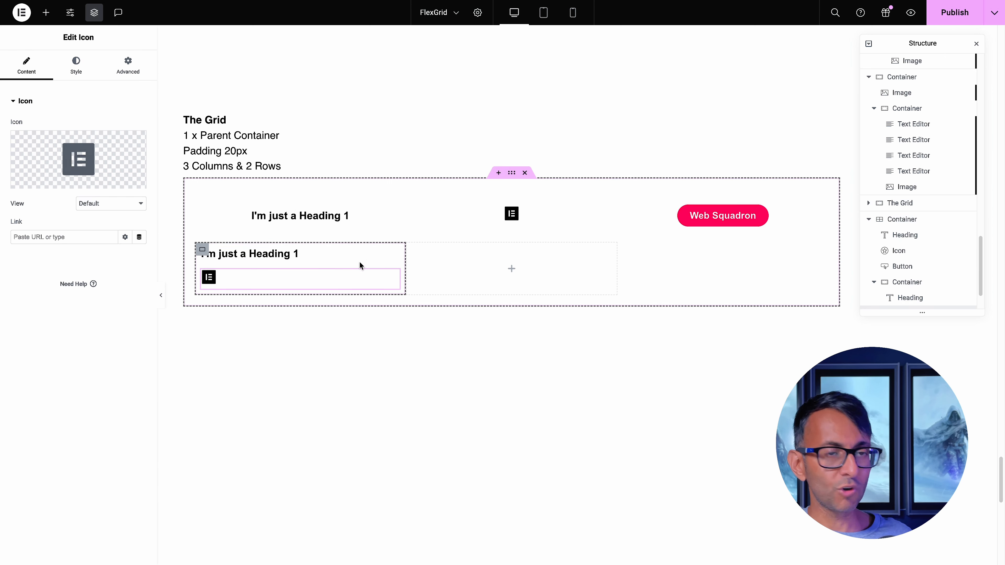
Try a horizontal row direction on the nested container, then delete that container and reselect its parent grid
{"action": "left_click", "coordinate": [202, 251]}
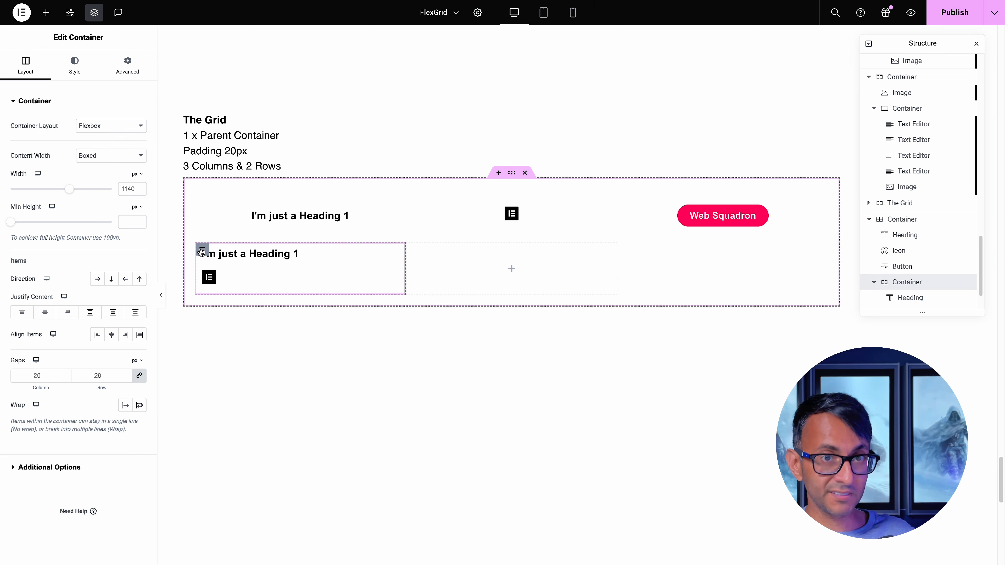
{"action": "left_click", "coordinate": [112, 280]}
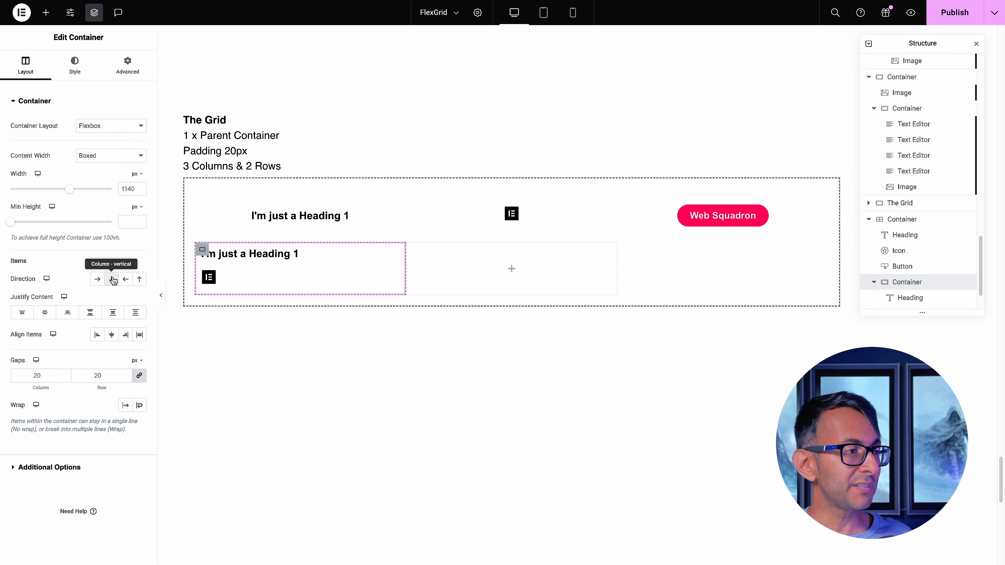
{"action": "left_click", "coordinate": [101, 280]}
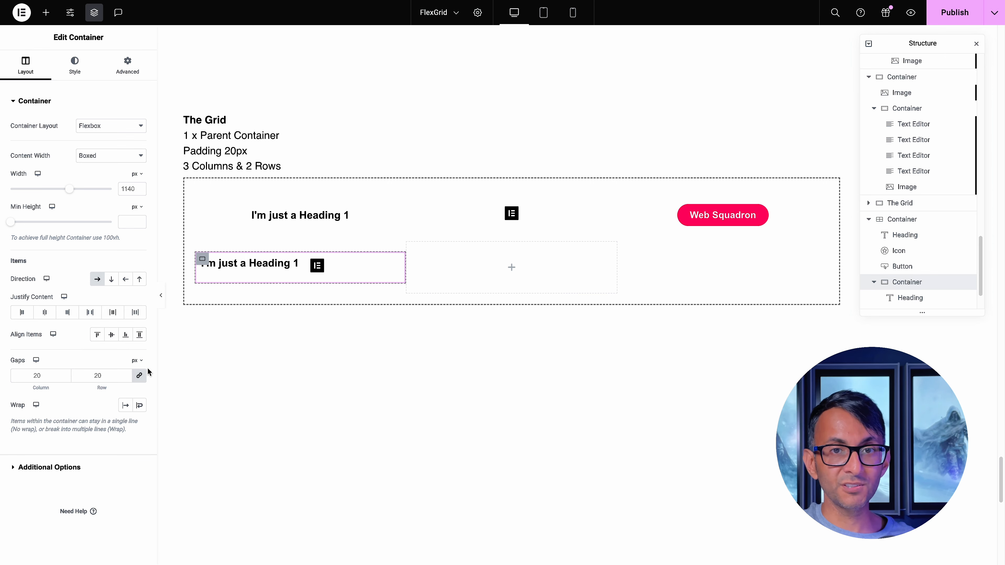
{"action": "key", "text": "Delete"}
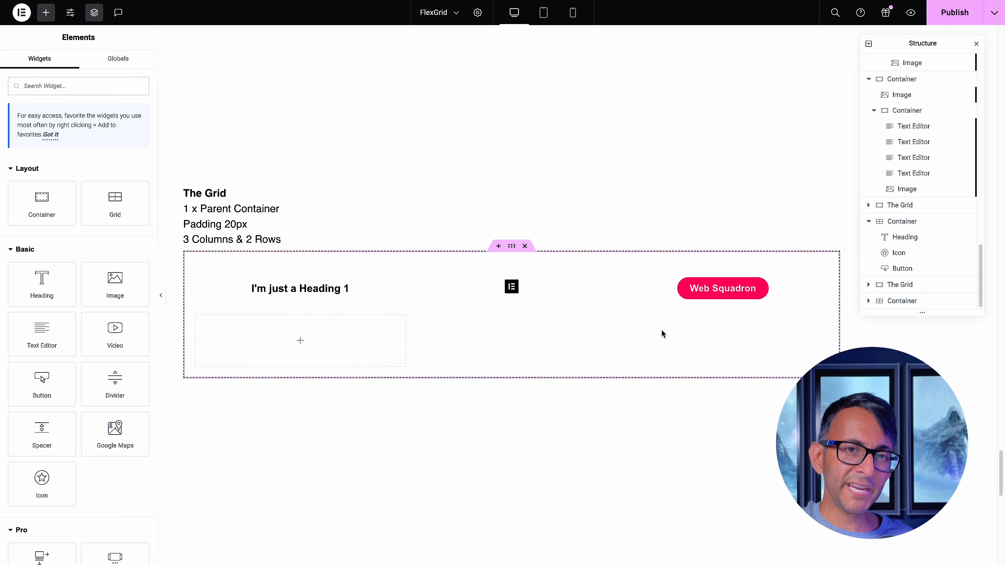
{"action": "left_click", "coordinate": [661, 331]}
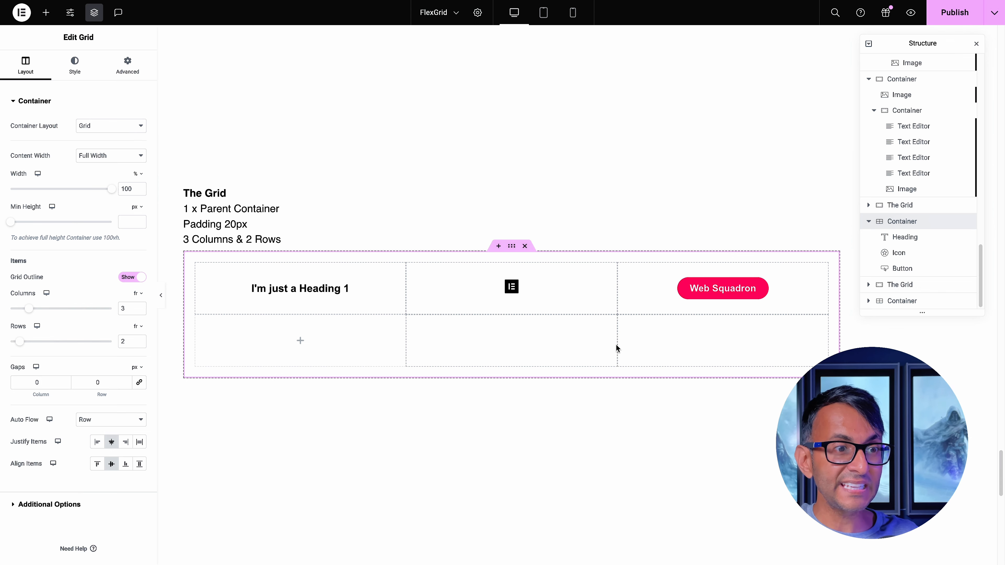
Add a third container to the 700-wide, 3-column by 3-row grid and duplicate it twice for five containers in total
{"action": "scroll", "coordinate": [615, 348], "scroll_direction": "down", "scroll_amount": 7}
{"action": "scroll", "coordinate": [615, 347], "scroll_direction": "down", "scroll_amount": 4}
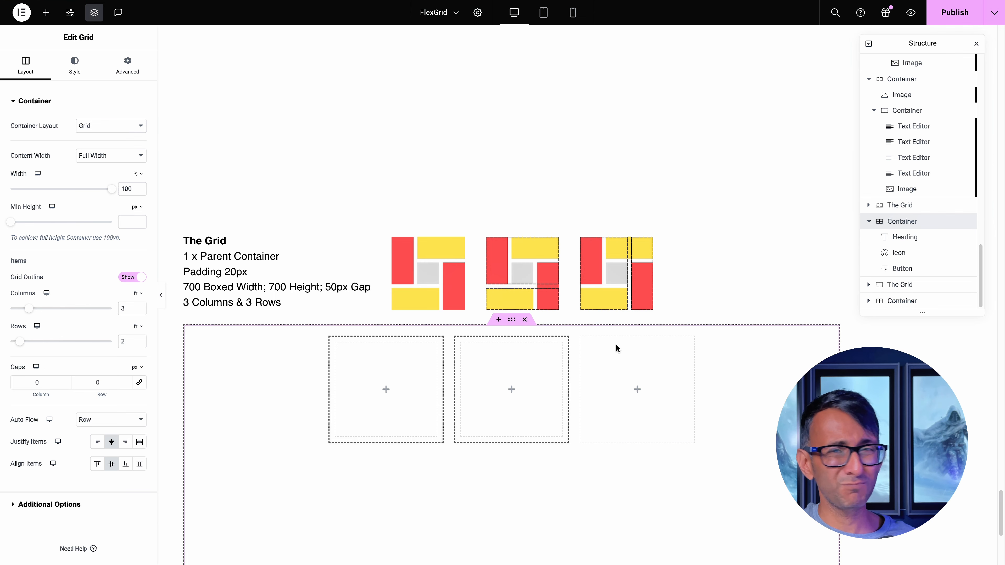
{"action": "scroll", "coordinate": [615, 344], "scroll_direction": "down", "scroll_amount": 2}
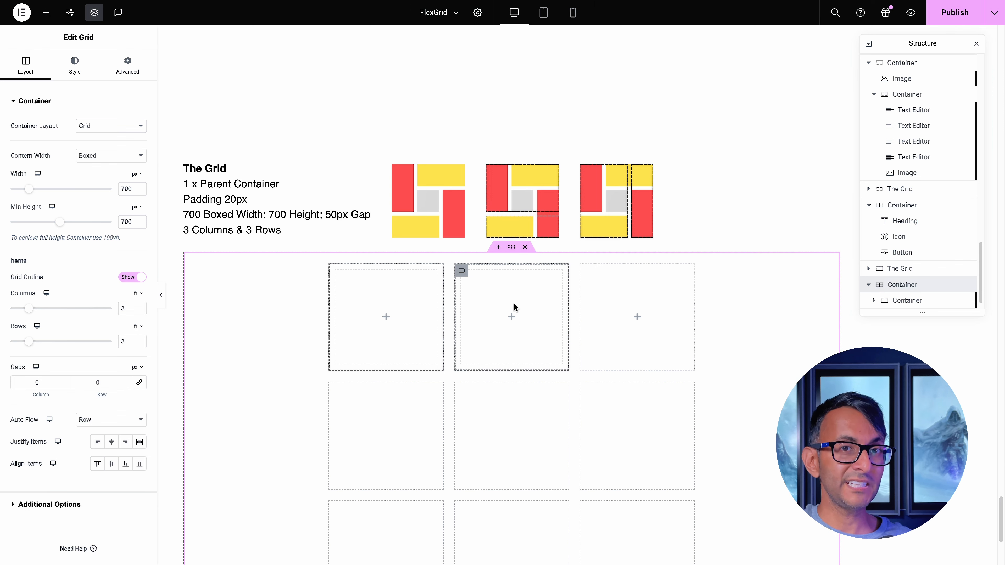
{"action": "left_click", "coordinate": [922, 269]}
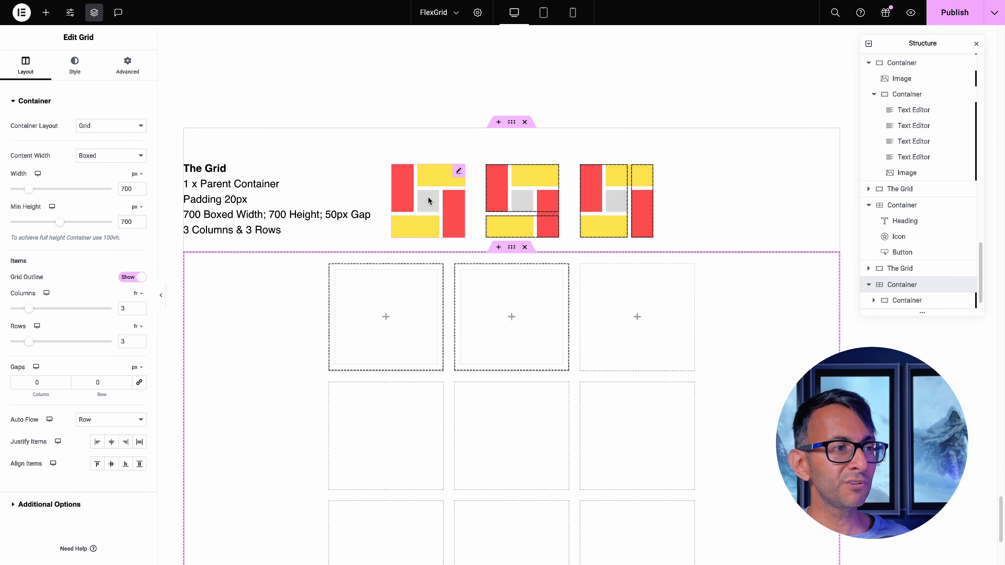
{"action": "left_click", "coordinate": [915, 304]}
{"action": "scroll", "coordinate": [927, 284], "scroll_direction": "down", "scroll_amount": 1}
{"action": "left_click", "coordinate": [915, 300]}
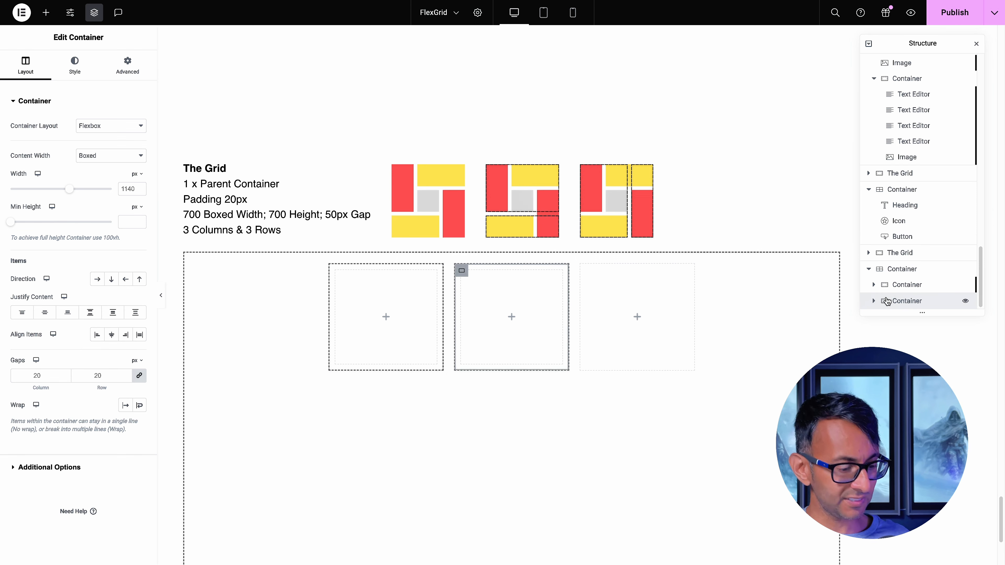
{"action": "left_click", "coordinate": [46, 13]}
{"action": "double_click", "coordinate": [40, 209]}
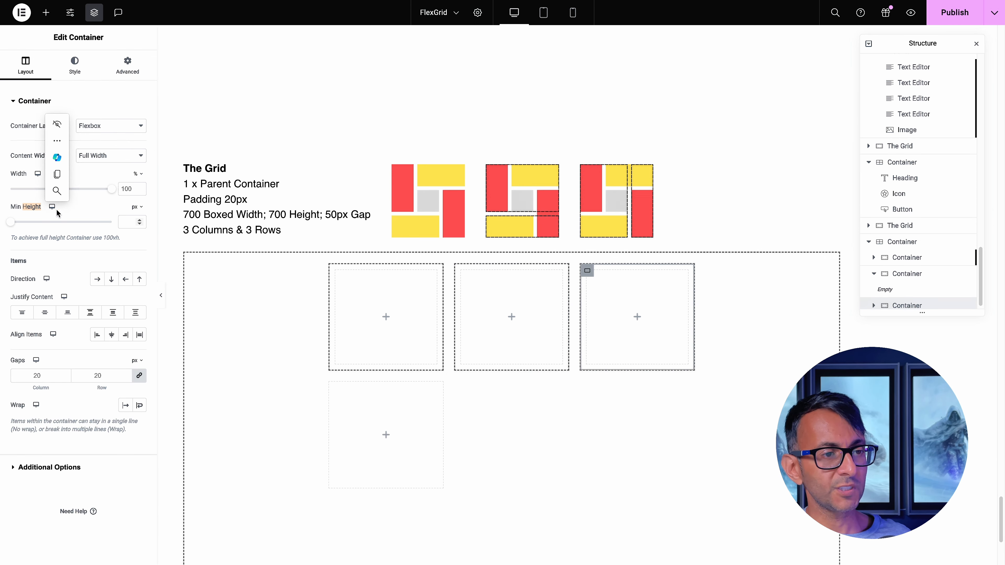
{"action": "key", "text": "super+d"}
{"action": "key", "text": "super+d"}
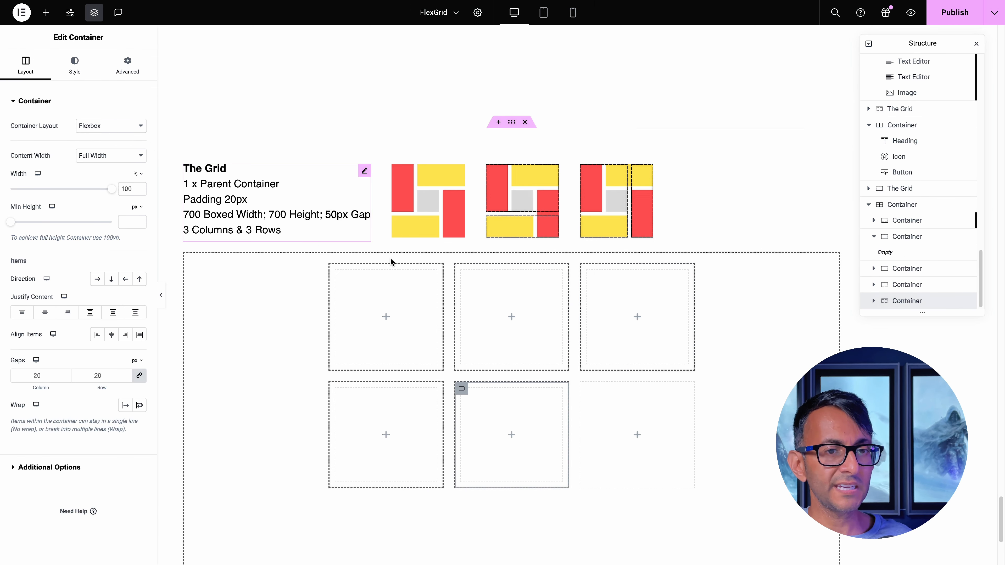
Assign the CSS class C1 to the first container in the 3 by 3 grid
{"action": "scroll", "coordinate": [453, 279], "scroll_direction": "down", "scroll_amount": 2}
{"action": "scroll", "coordinate": [454, 280], "scroll_direction": "down", "scroll_amount": 1}
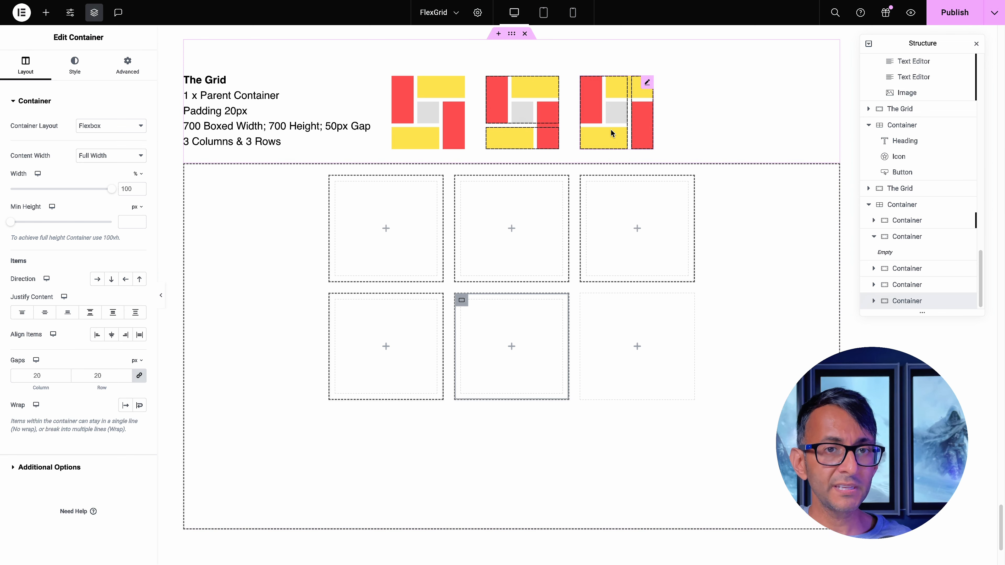
{"action": "left_click", "coordinate": [348, 194]}
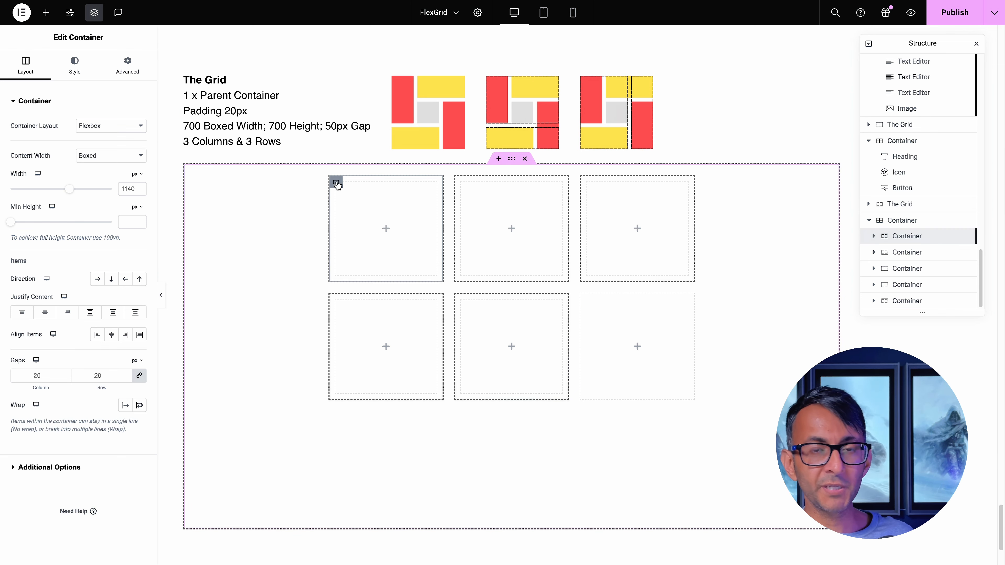
{"action": "left_click", "coordinate": [126, 70]}
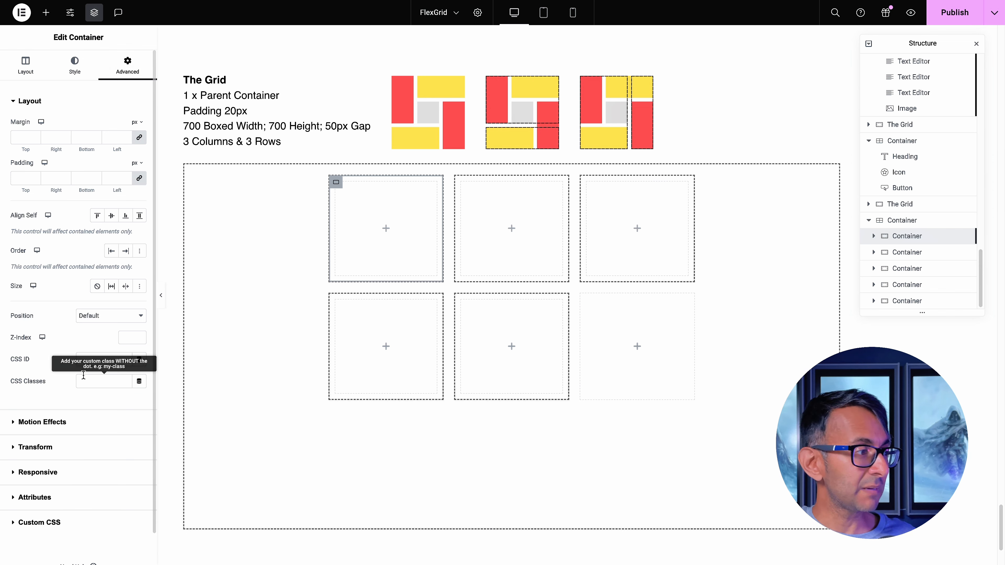
{"action": "left_click", "coordinate": [104, 380]}
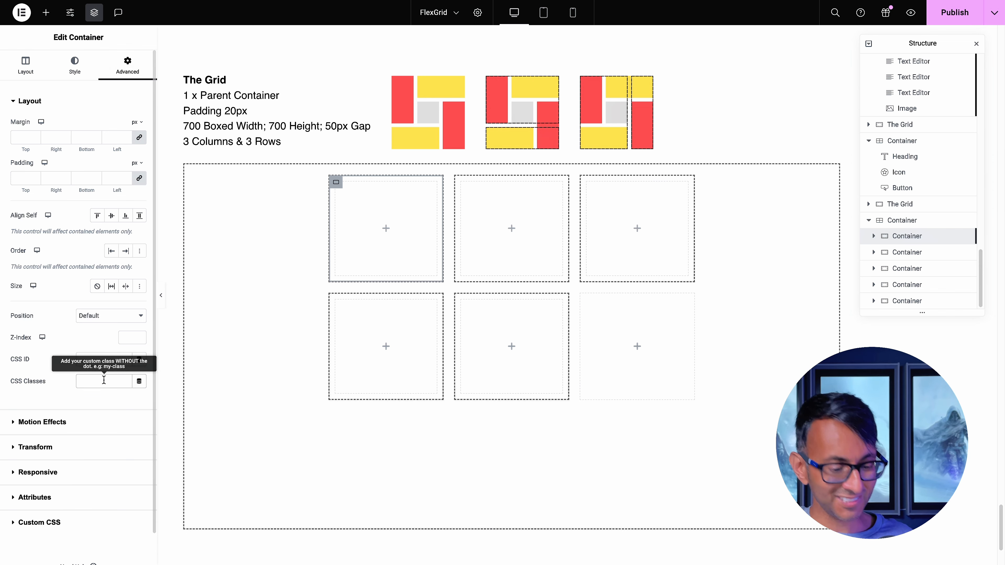
{"action": "type", "text": "C1"}
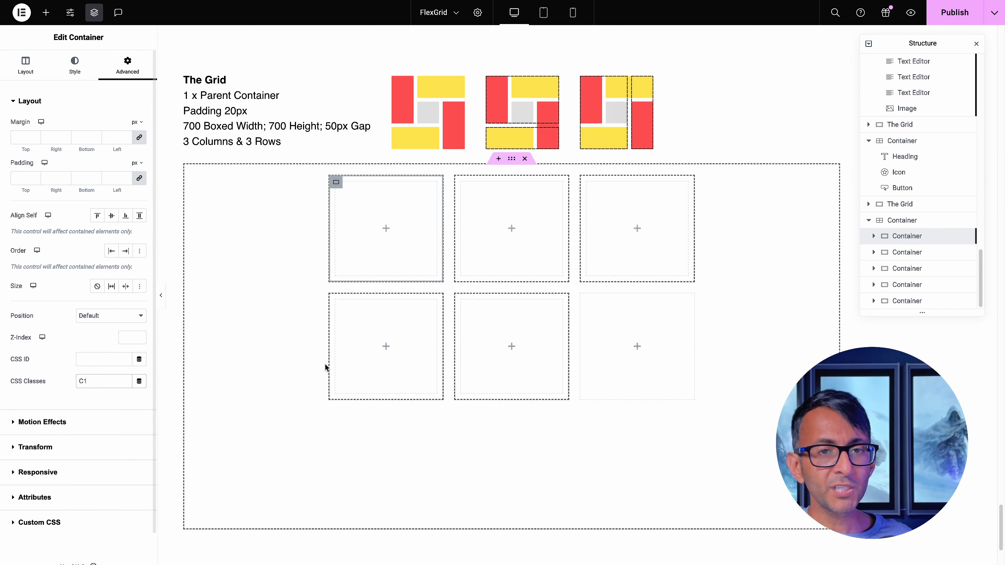
Give the remaining containers their own CSS classes, with C4 on the fourth and C5 on the fifth
{"action": "left_click", "coordinate": [901, 257]}
{"action": "left_click", "coordinate": [130, 71]}
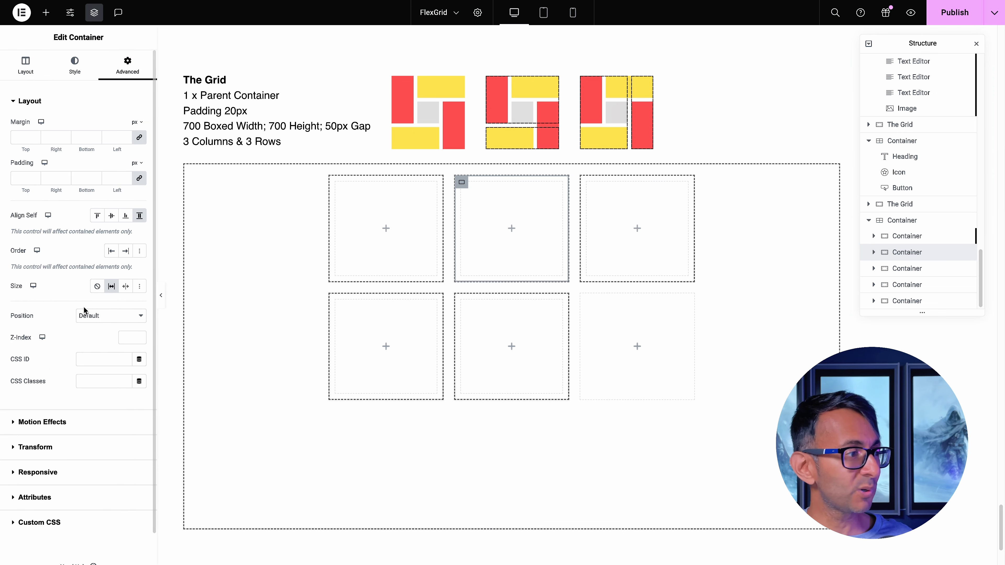
{"action": "left_click", "coordinate": [90, 383]}
{"action": "left_click", "coordinate": [910, 285]}
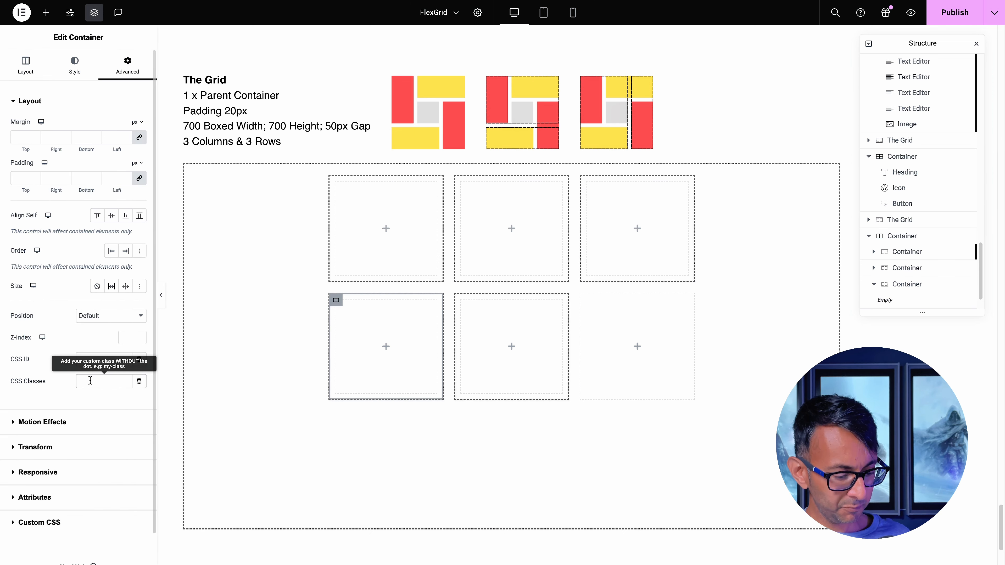
{"action": "type", "text": "C4"}
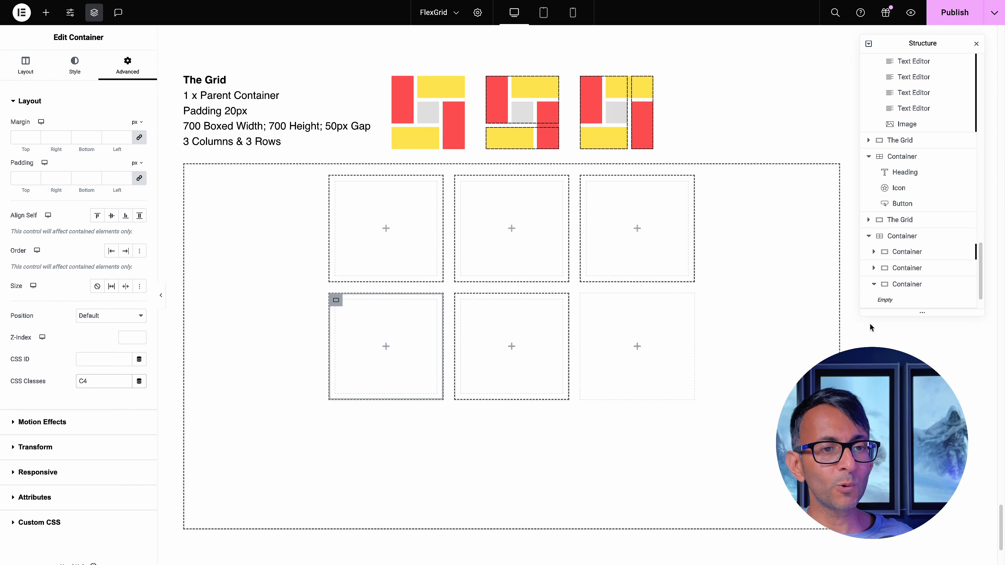
{"action": "left_click", "coordinate": [898, 285]}
{"action": "scroll", "coordinate": [891, 274], "scroll_direction": "down", "scroll_amount": 1}
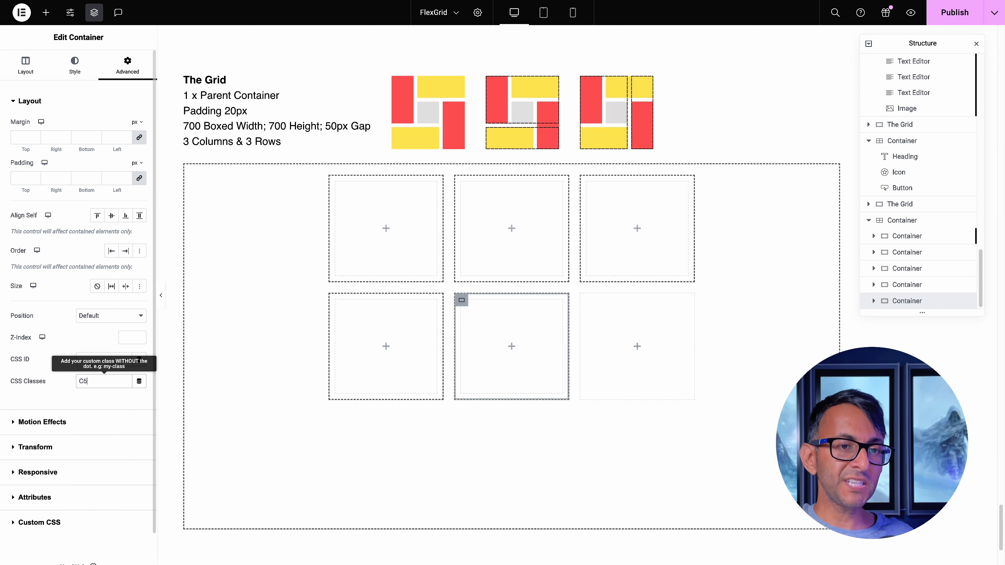
Add custom CSS to the first container with grid-column 1/2 and grid-row 1/2 inside a media query for screens at least 768px wide
{"action": "left_click", "coordinate": [893, 222]}
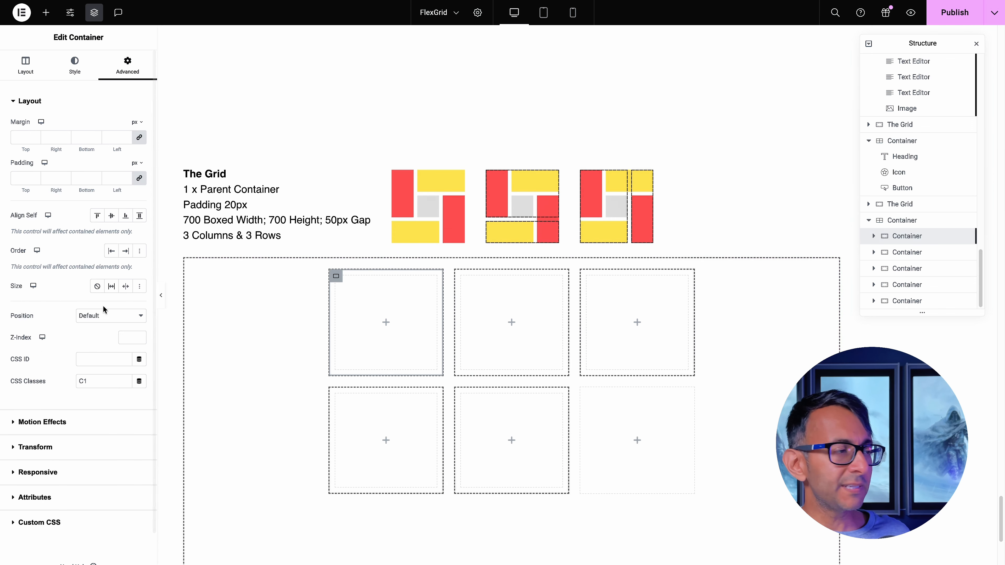
{"action": "scroll", "coordinate": [39, 356], "scroll_direction": "down", "scroll_amount": 1}
{"action": "left_click", "coordinate": [98, 484]}
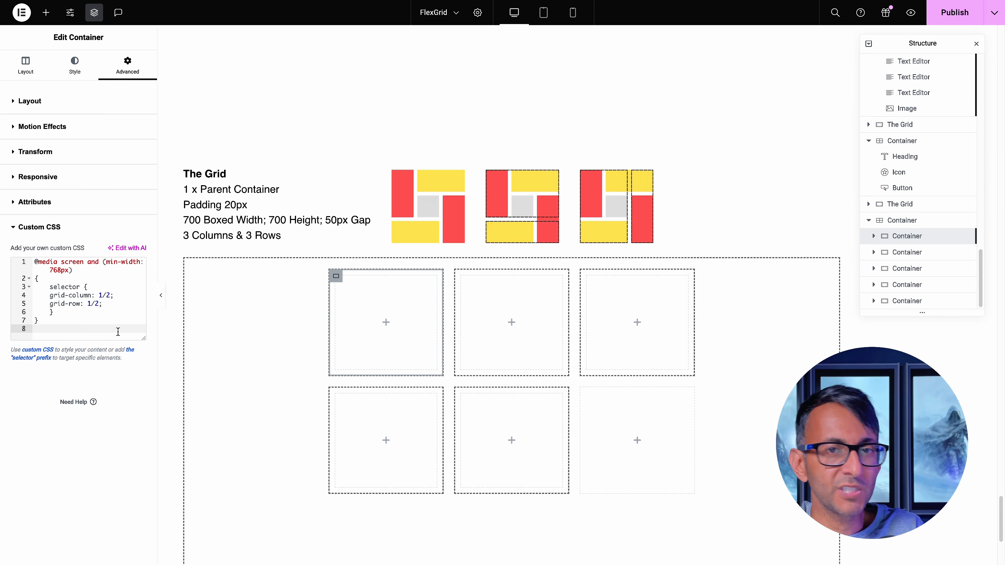
{"action": "left_click_drag", "start_coordinate": [57, 278], "coordinate": [35, 262]}
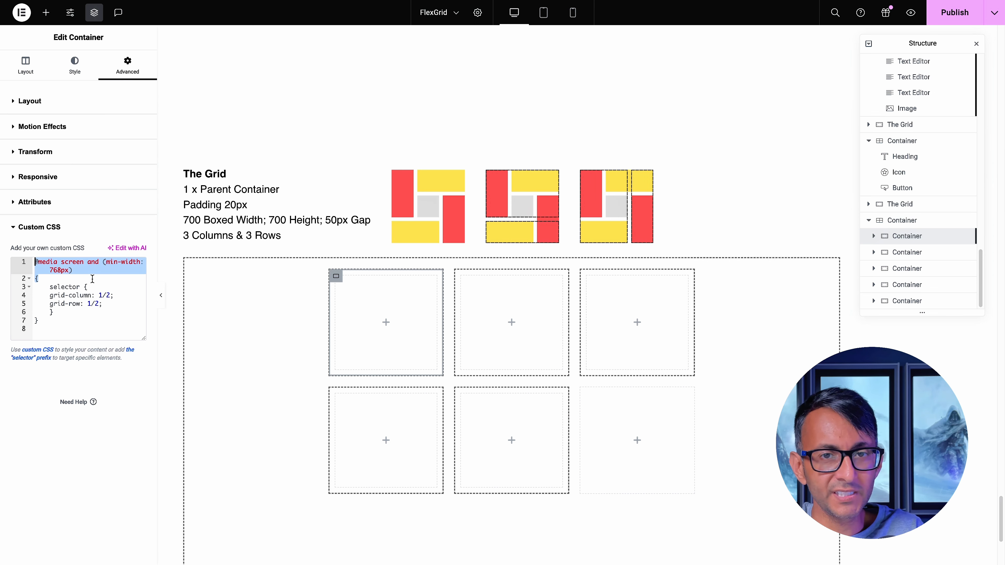
{"action": "left_click", "coordinate": [113, 280]}
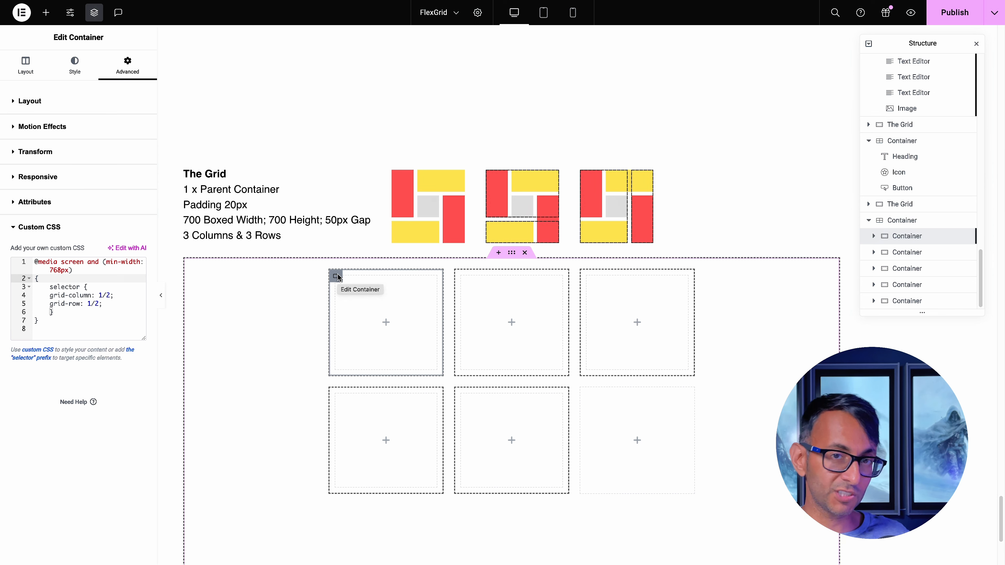
{"action": "left_click", "coordinate": [76, 322]}
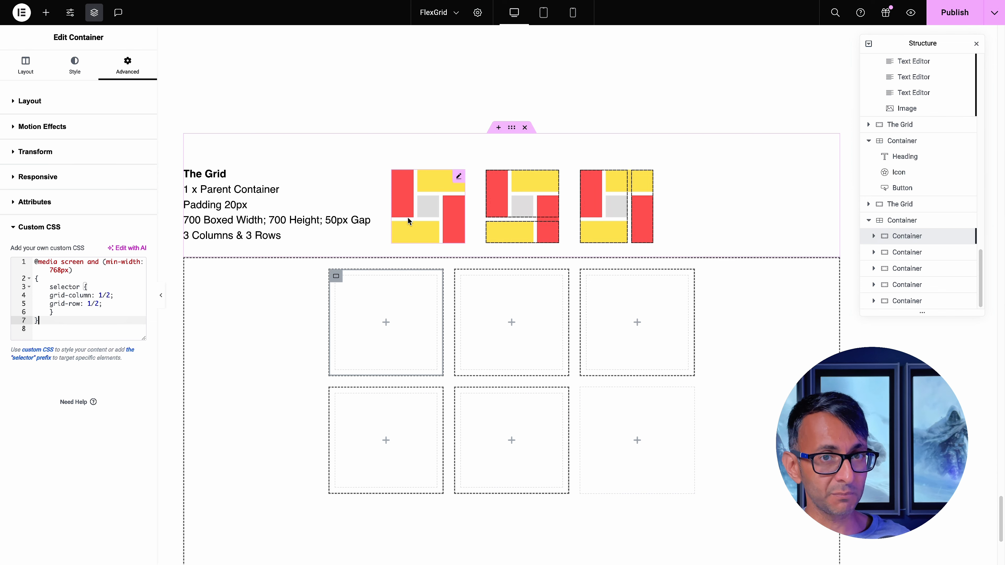
Set grid-row to 1/3 in the first container's custom CSS
{"action": "left_click", "coordinate": [99, 304]}
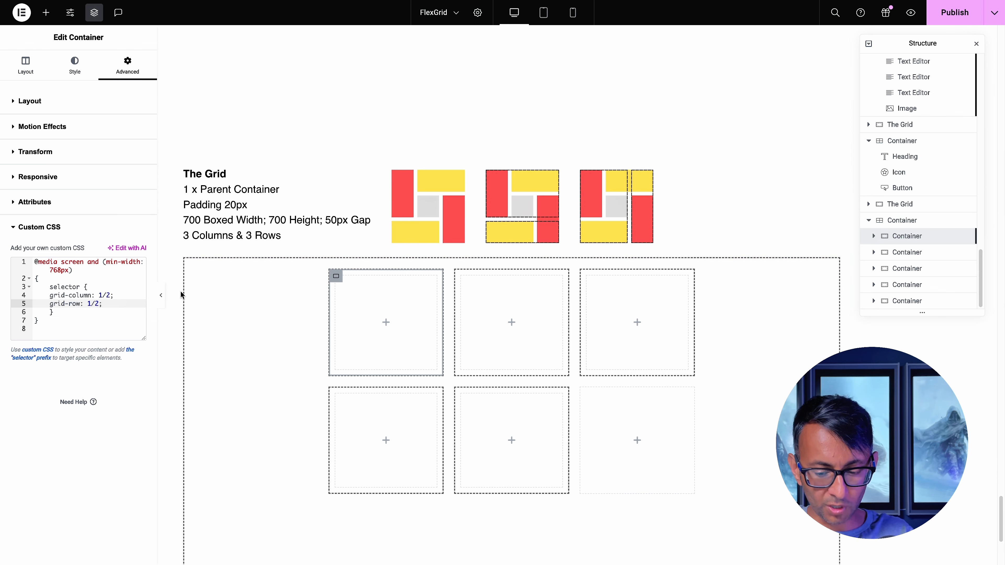
{"action": "key", "text": "BackSpace"}
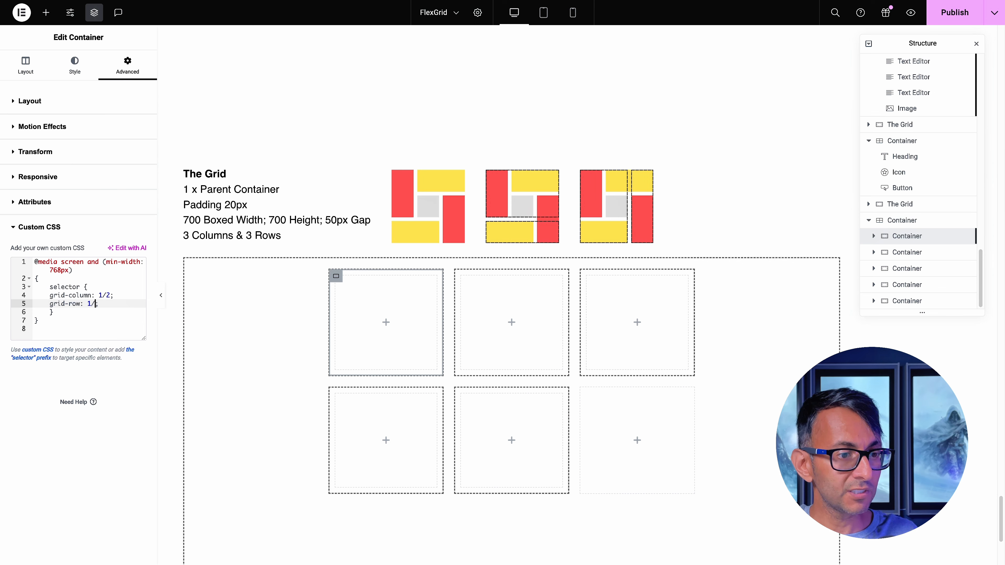
{"action": "type", "text": "3"}
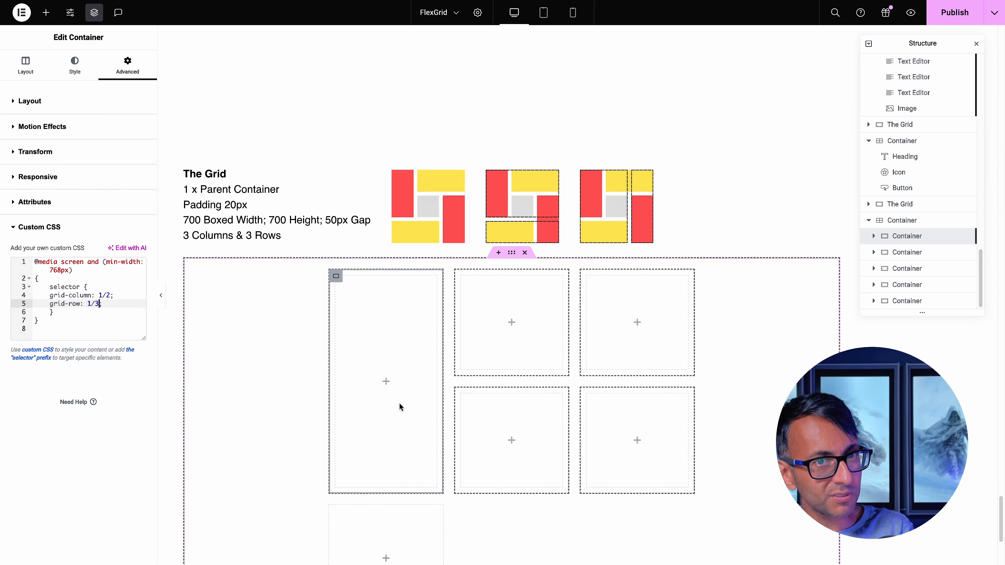
Copy the first container's whole media query rule into the custom CSS of the second container, C2
{"action": "left_click", "coordinate": [73, 327]}
{"action": "left_click_drag", "start_coordinate": [73, 323], "coordinate": [26, 256]}
{"action": "key", "text": "ctrl+c"}
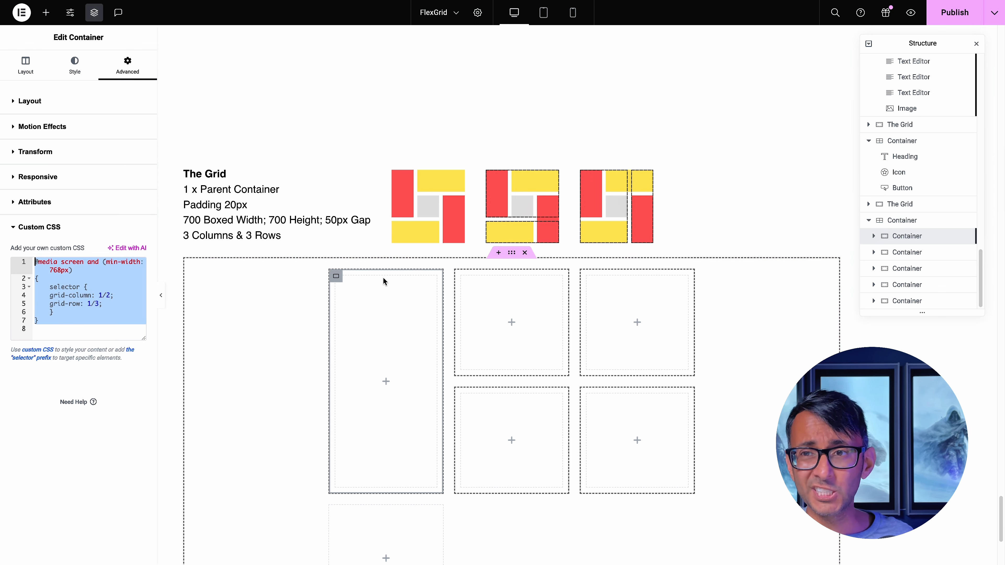
{"action": "left_click", "coordinate": [462, 279]}
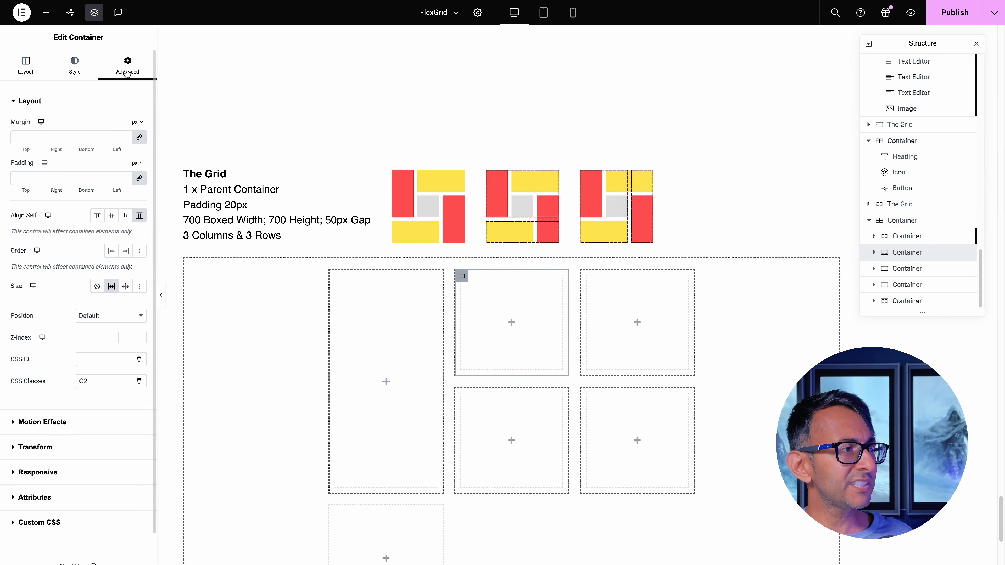
{"action": "scroll", "coordinate": [59, 475], "scroll_direction": "down", "scroll_amount": 1}
{"action": "left_click", "coordinate": [40, 496]}
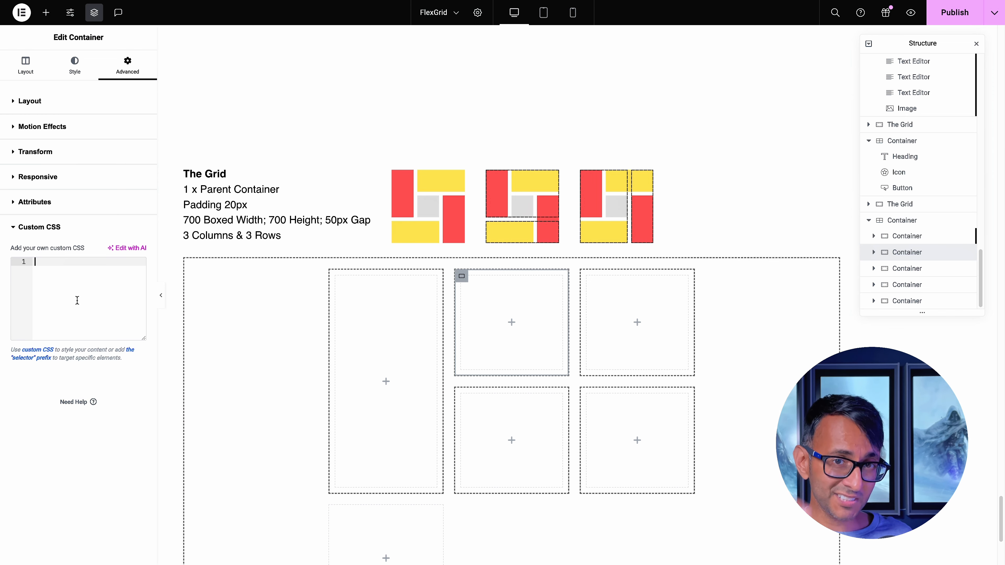
{"action": "key", "text": "ctrl+v"}
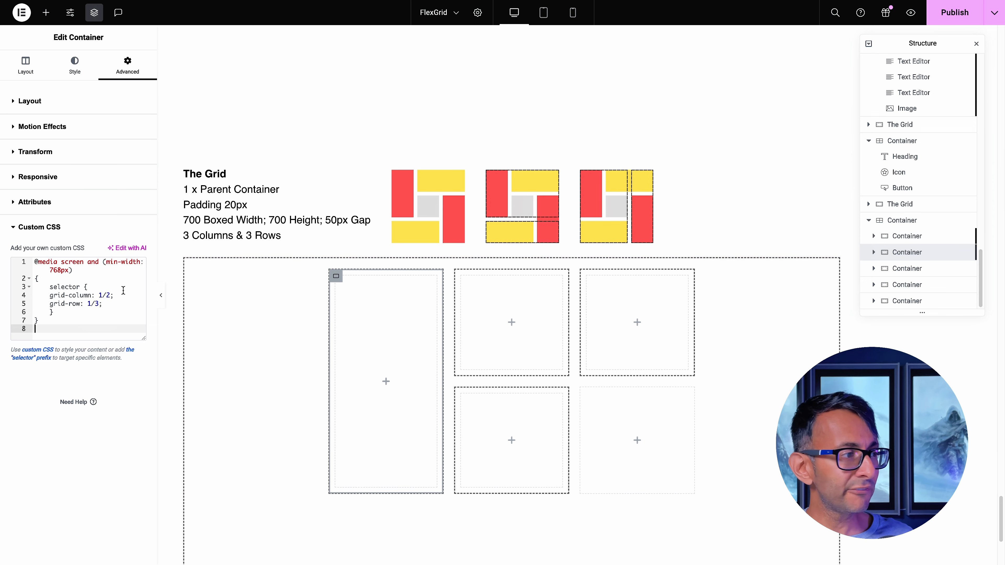
Set grid-column to 2/4 and grid-row to 1/2 in the second container's custom CSS
{"action": "left_click", "coordinate": [103, 295]}
{"action": "key", "text": "BackSpace"}
{"action": "type", "text": "2"}
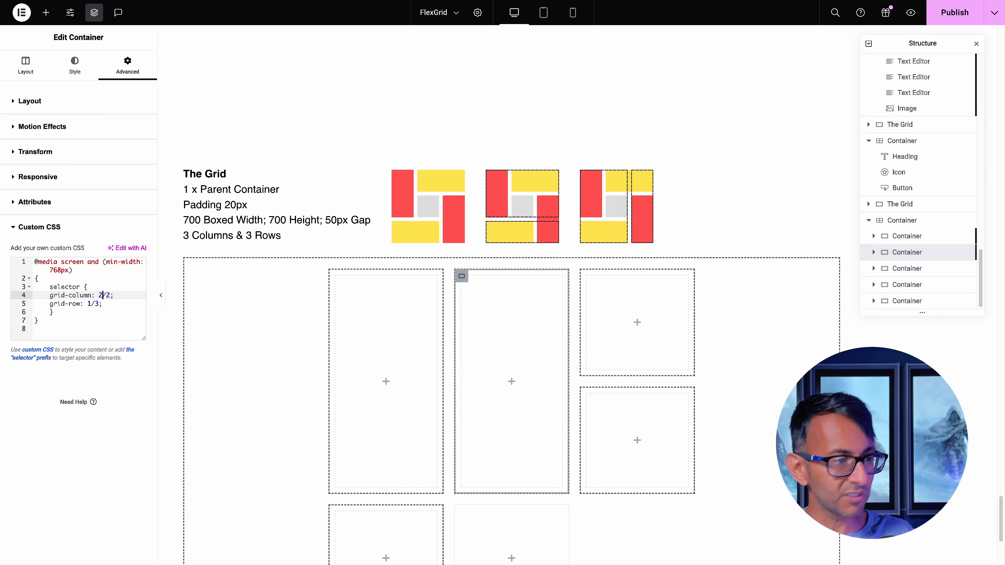
{"action": "key", "text": "BackSpace"}
{"action": "type", "text": "4"}
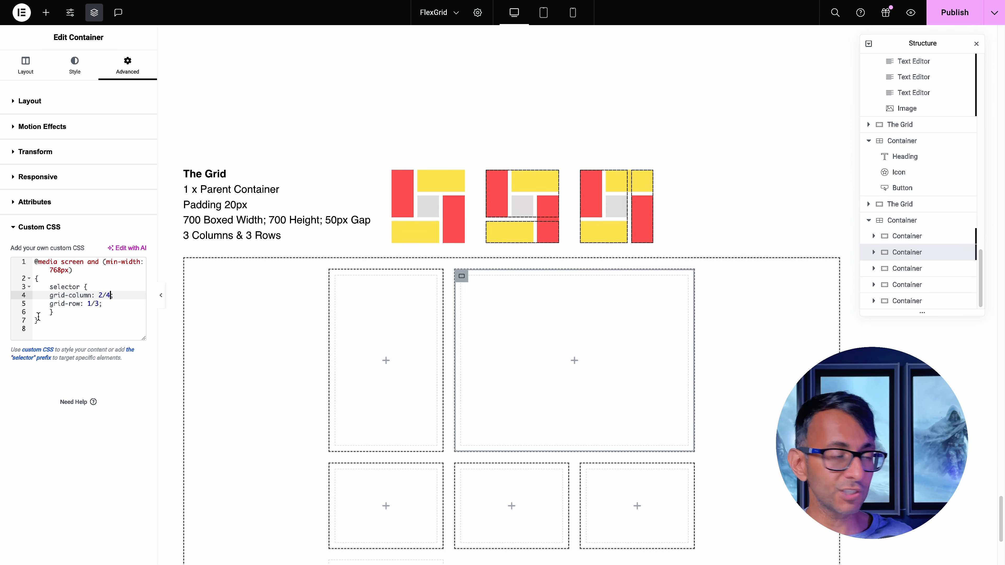
{"action": "left_click", "coordinate": [99, 303]}
{"action": "key", "text": "BackSpace"}
{"action": "type", "text": "2"}
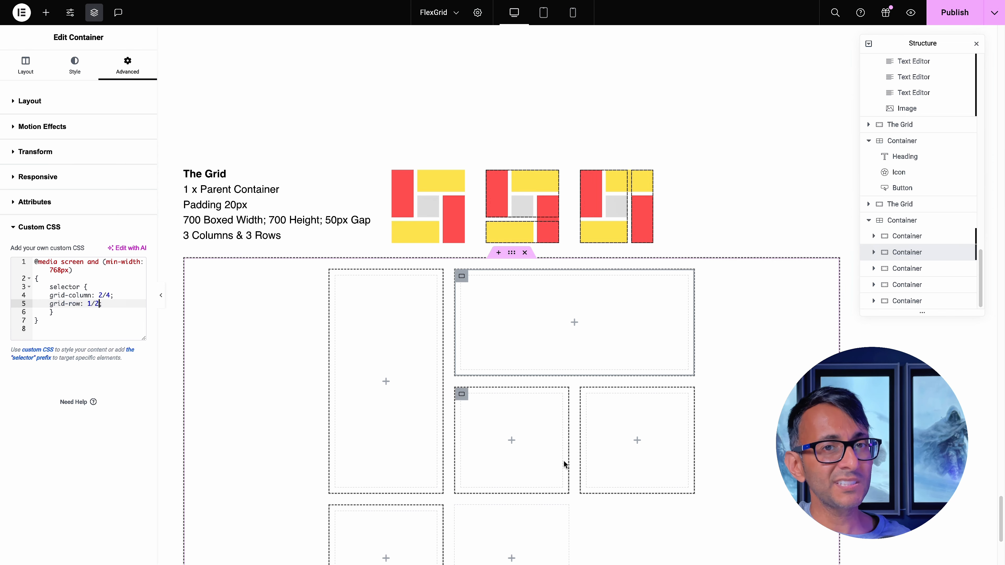
Paste the copied media query rule into the fourth container's custom CSS, skipping the third container
{"action": "scroll", "coordinate": [499, 413], "scroll_direction": "down", "scroll_amount": 2}
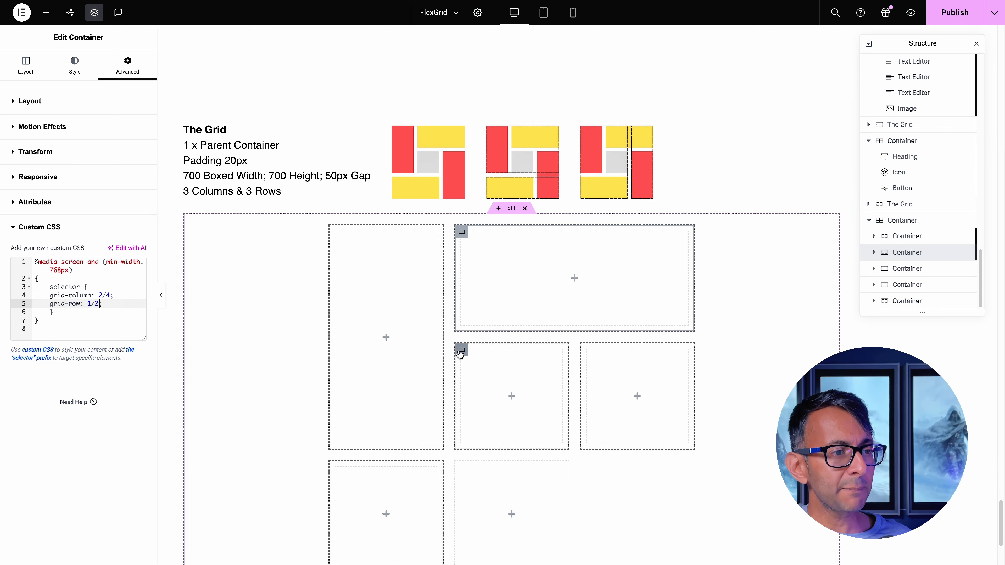
{"action": "left_click", "coordinate": [461, 350]}
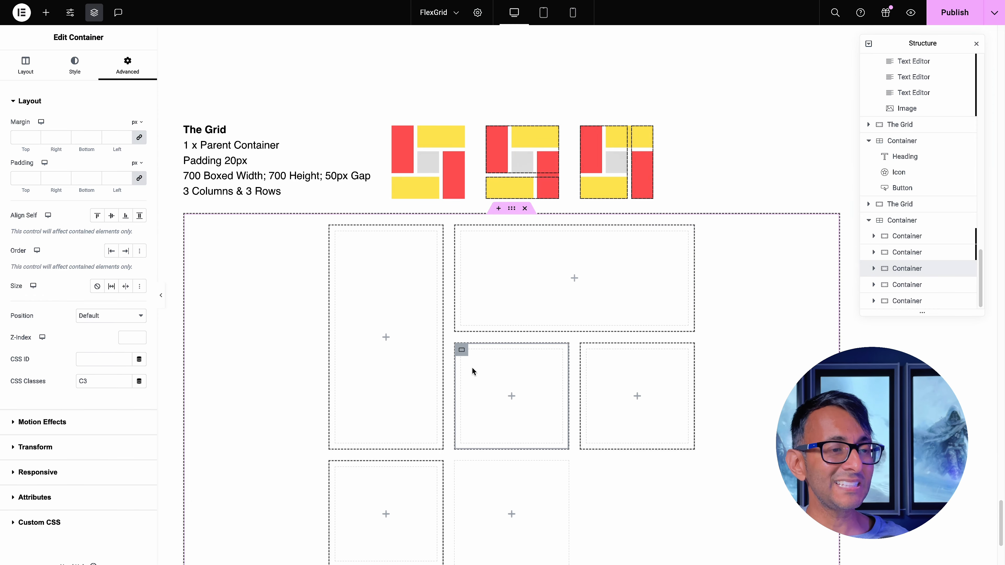
{"action": "scroll", "coordinate": [572, 381], "scroll_direction": "down", "scroll_amount": 1}
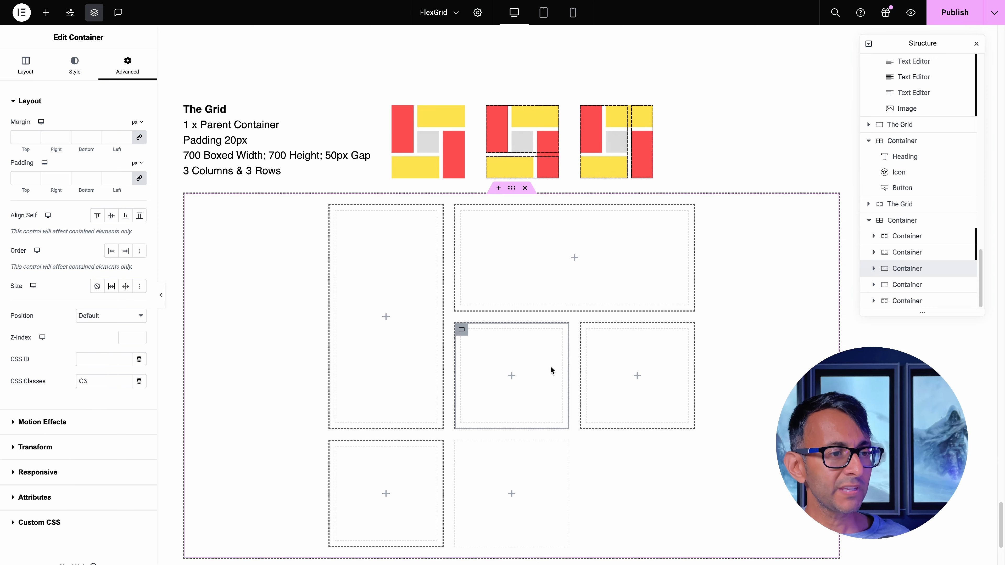
{"action": "left_click", "coordinate": [587, 331]}
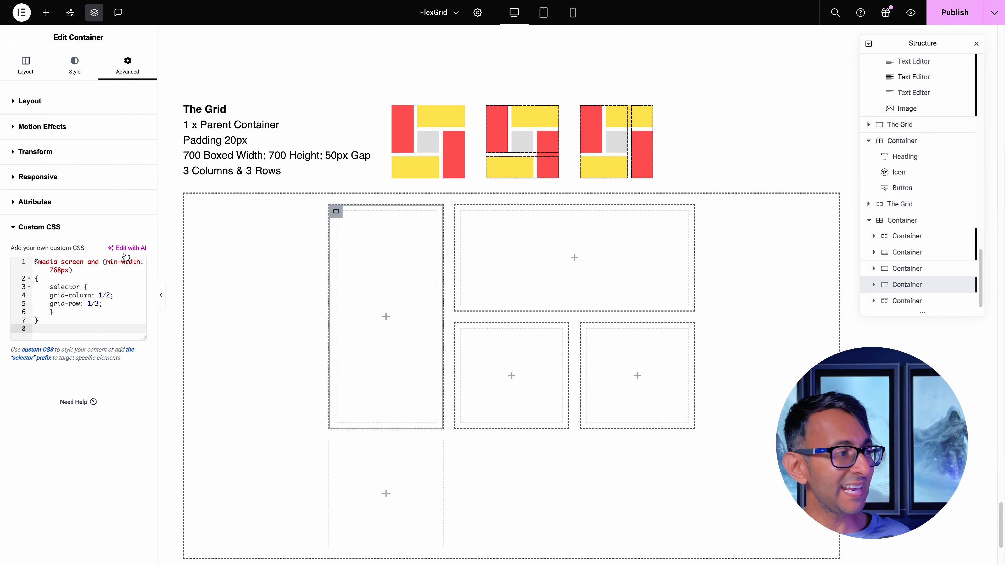
Set grid-column to 3/4 and grid-row to 2/4 in the fourth container's custom CSS
{"action": "left_click", "coordinate": [101, 295]}
{"action": "key", "text": "BackSpace"}
{"action": "type", "text": "3"}
{"action": "key", "text": "Right"}
{"action": "key", "text": "Right"}
{"action": "key", "text": "BackSpace"}
{"action": "type", "text": "4"}
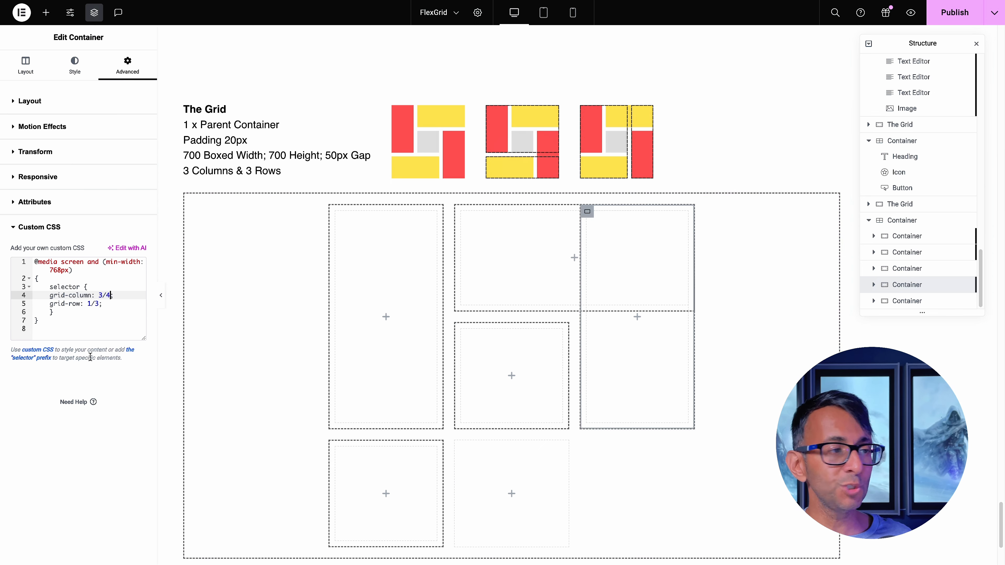
{"action": "double_click", "coordinate": [86, 304]}
{"action": "type", "text": "2"}
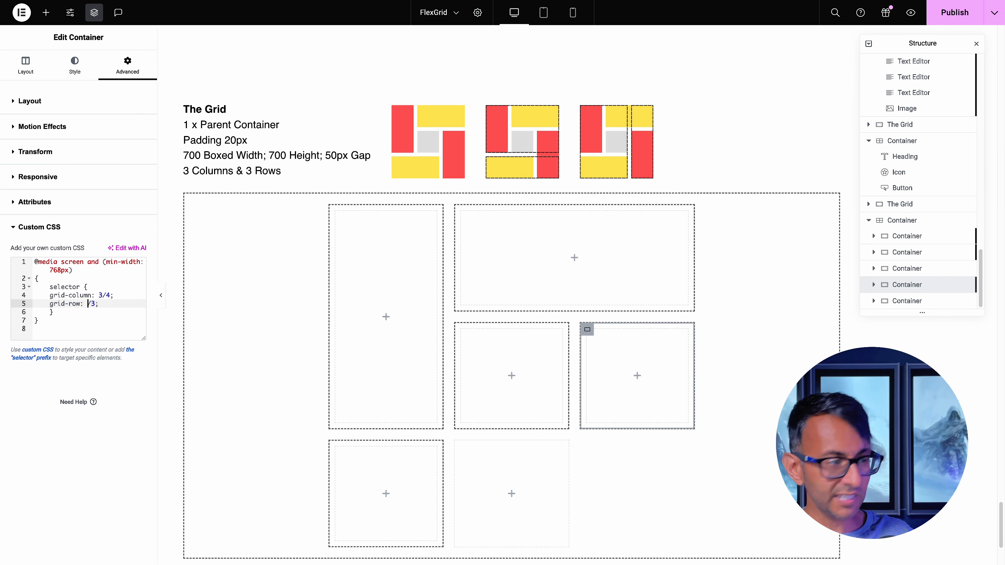
{"action": "key", "text": "Delete"}
{"action": "type", "text": "4"}
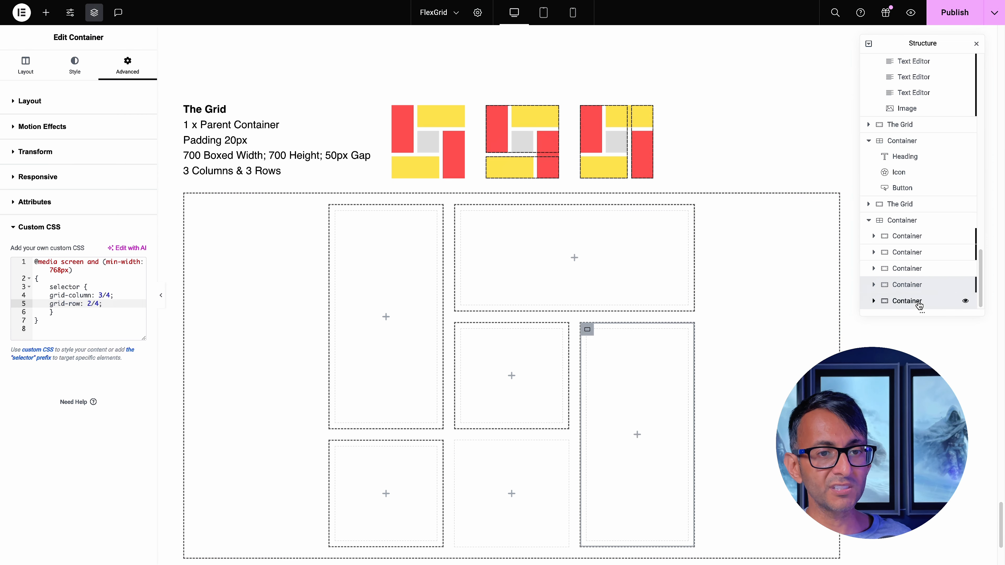
Paste the copied media query rule into the custom CSS of the fifth container, C5
{"action": "left_click", "coordinate": [965, 300]}
{"action": "scroll", "coordinate": [75, 381], "scroll_direction": "down", "scroll_amount": 1}
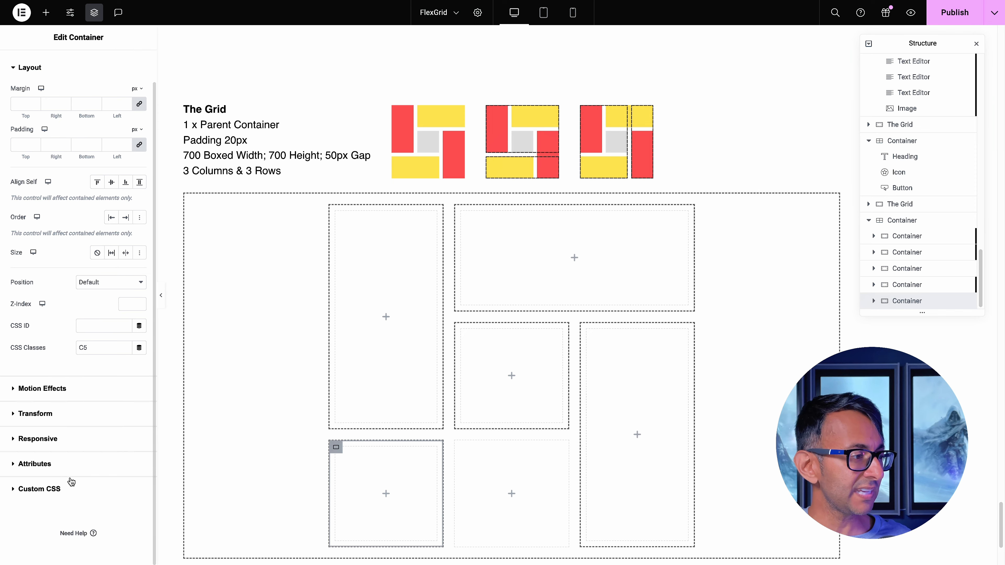
{"action": "left_click", "coordinate": [71, 482]}
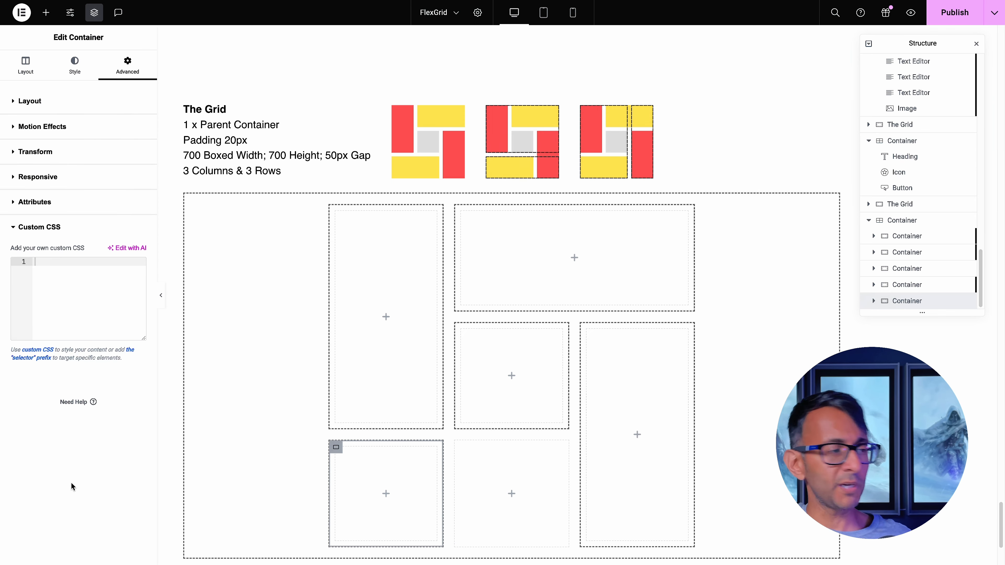
{"action": "type", "text": "@media screen and (min-width: 768px) {     selector {     grid-column: 1/3;     grid-row: 1/3;     } }"}
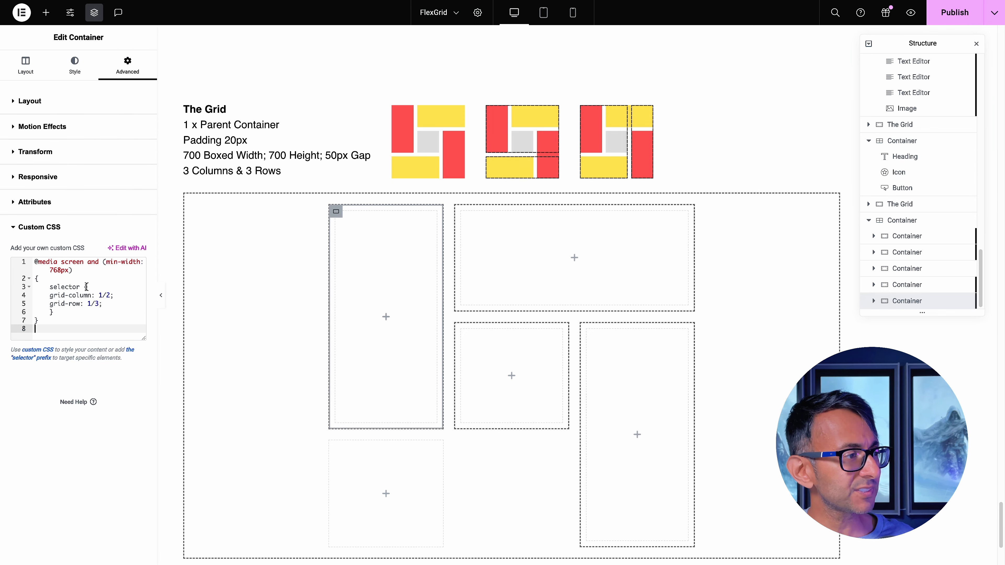
Set grid-column to 1/3 and grid-row to 3/4 in the fifth container's custom CSS
{"action": "left_click", "coordinate": [92, 302]}
{"action": "key", "text": "BackSpace"}
{"action": "type", "text": "3"}
{"action": "key", "text": "Right"}
{"action": "key", "text": "Right"}
{"action": "left_click", "coordinate": [724, 474]}
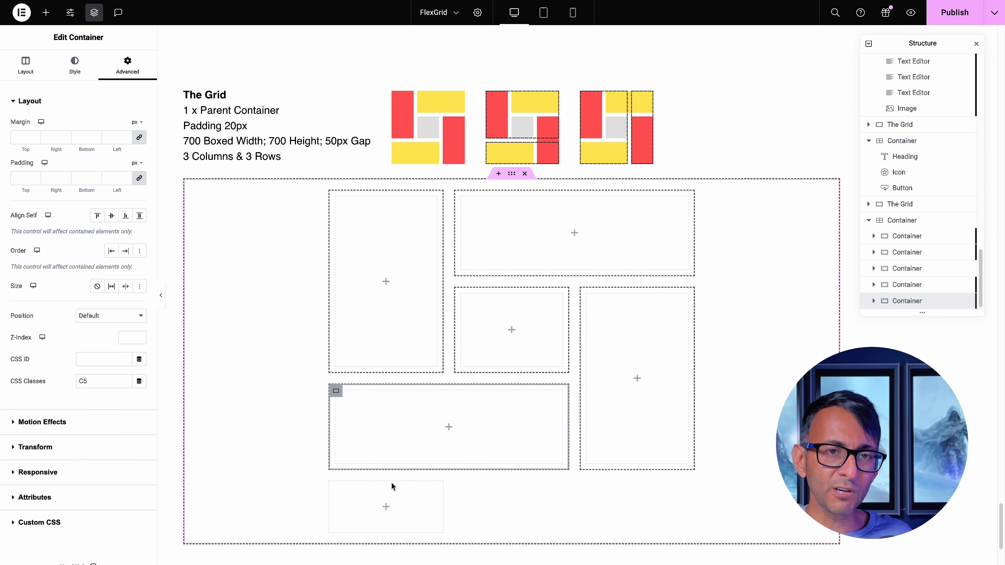
Preview the five-container grid layout with the editing panels hidden
{"action": "left_click", "coordinate": [511, 174]}
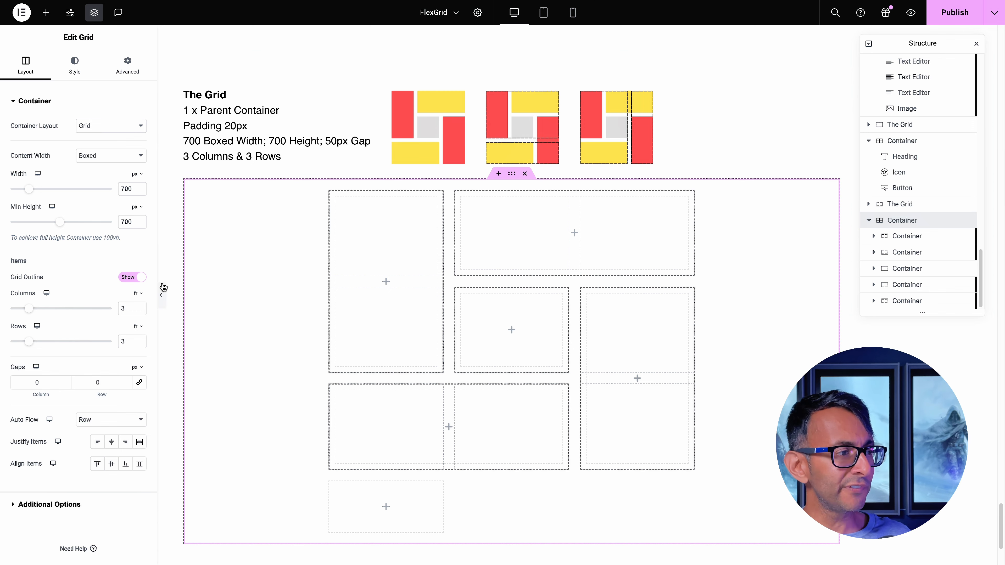
{"action": "left_click", "coordinate": [160, 295]}
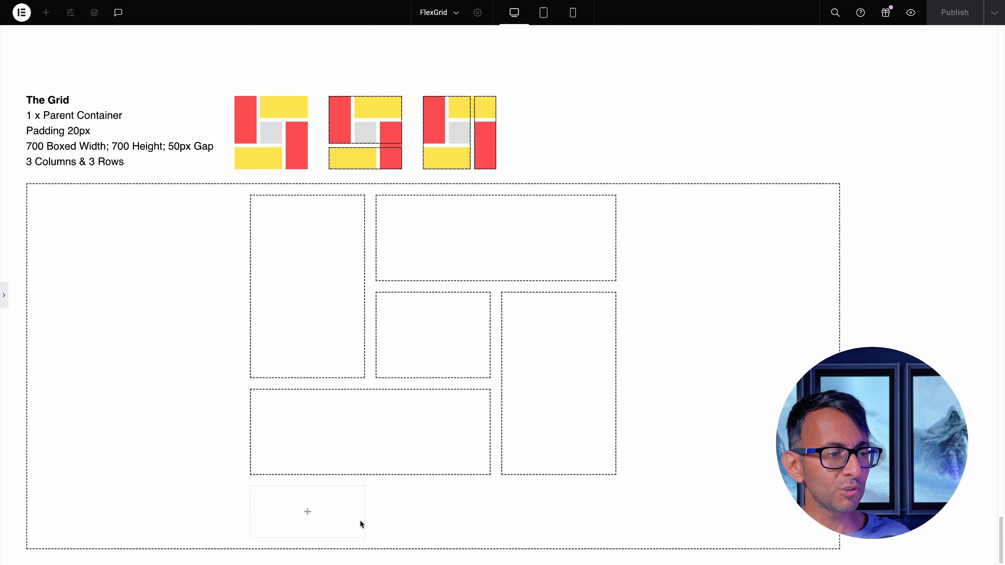
{"action": "left_click", "coordinate": [6, 301]}
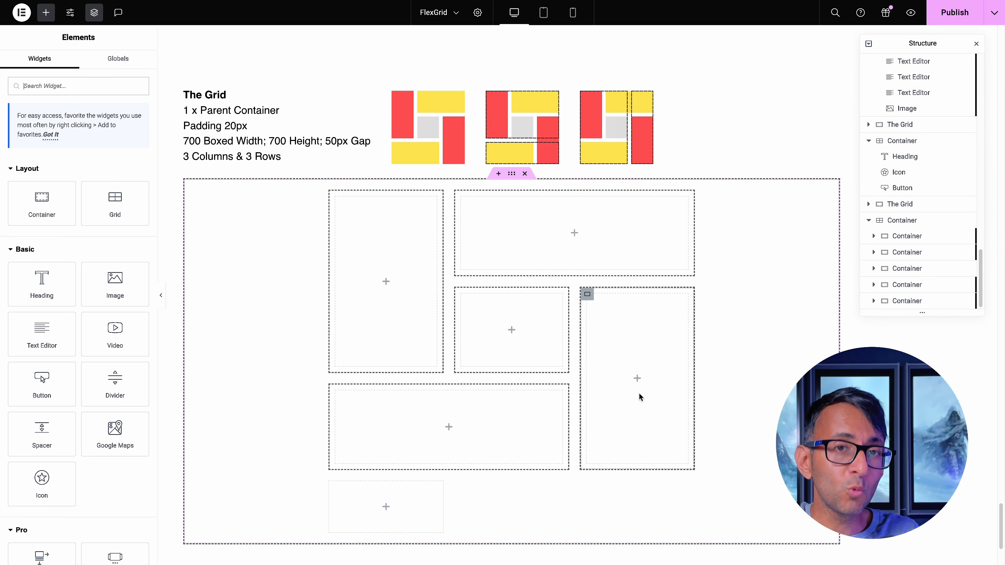
{"action": "left_click", "coordinate": [161, 295]}
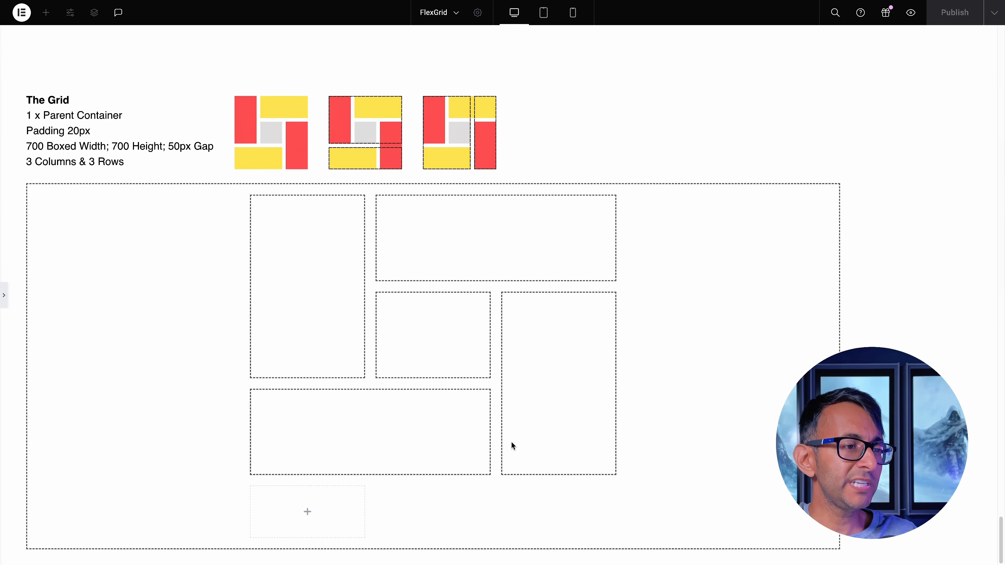
Publish the page and check the grid layout on the live page
{"action": "left_click", "coordinate": [5, 301]}
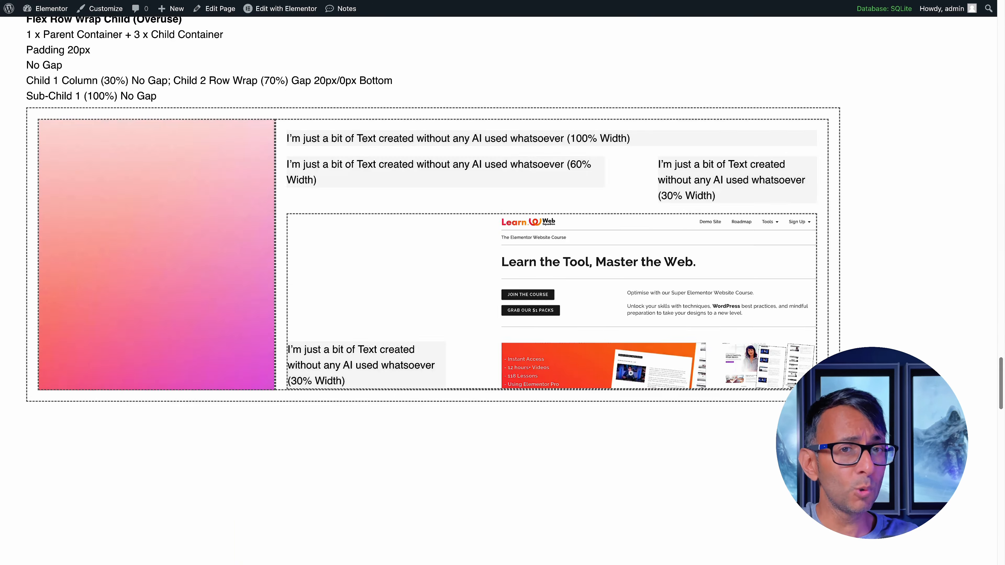
{"action": "left_click_drag", "start_coordinate": [1000, 382], "coordinate": [1001, 537]}
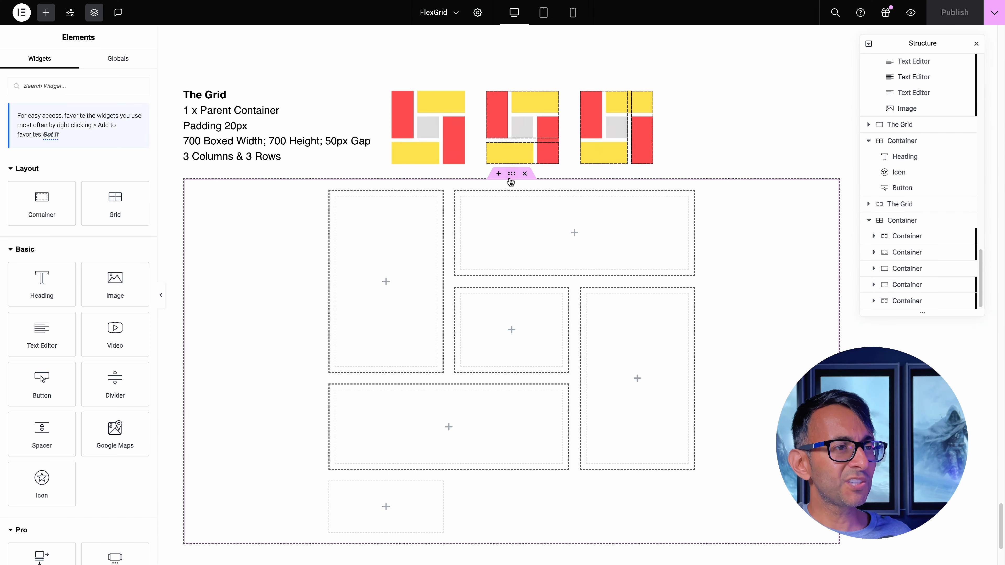
Try a minimum height of 856 px on the parent grid and restore it to 700 px
{"action": "left_click", "coordinate": [445, 186]}
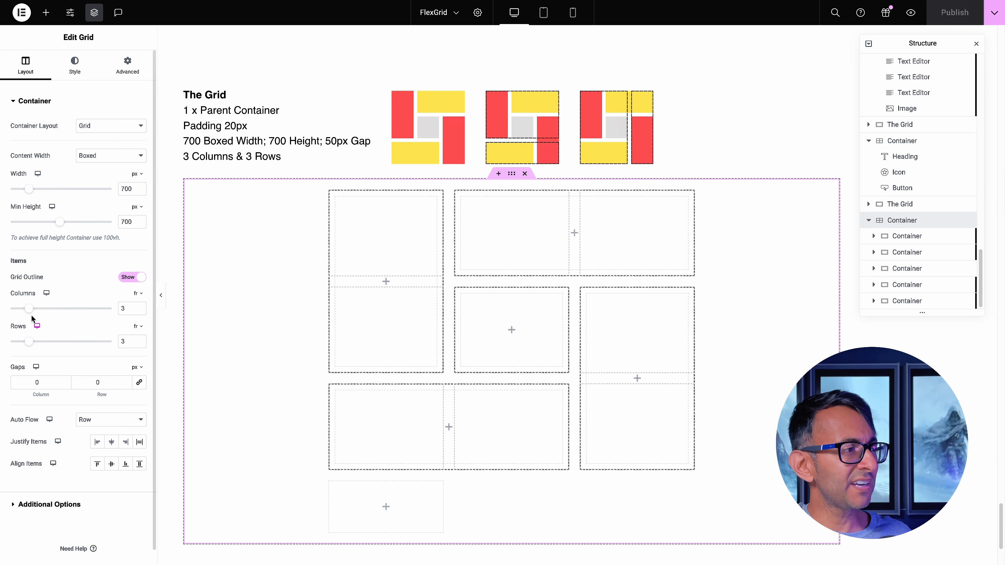
{"action": "left_click_drag", "start_coordinate": [60, 221], "coordinate": [70, 225]}
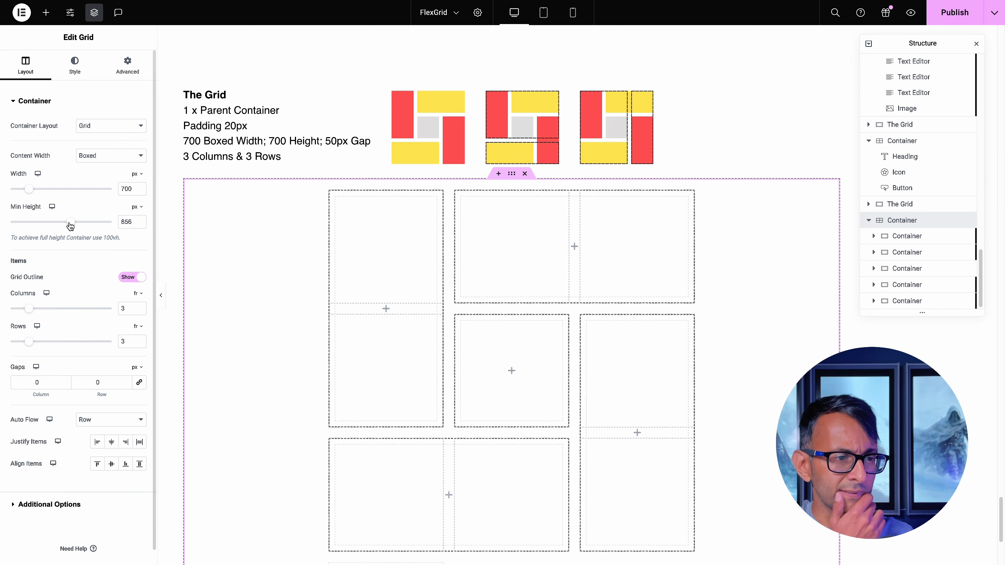
{"action": "double_click", "coordinate": [127, 222]}
{"action": "type", "text": "700"}
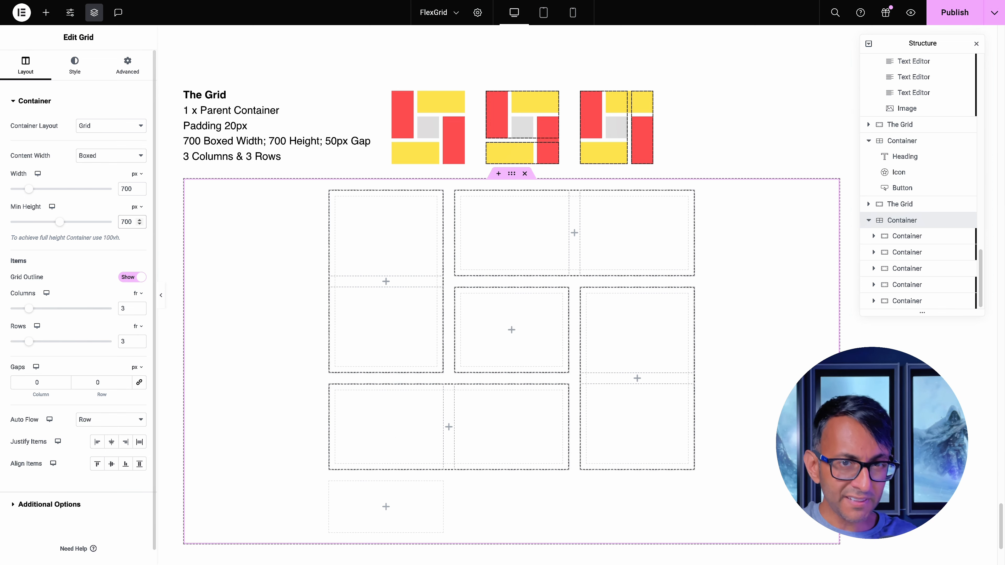
Give the first container a classic background in the bright pink global colour
{"action": "left_click", "coordinate": [336, 197]}
{"action": "left_click", "coordinate": [75, 63]}
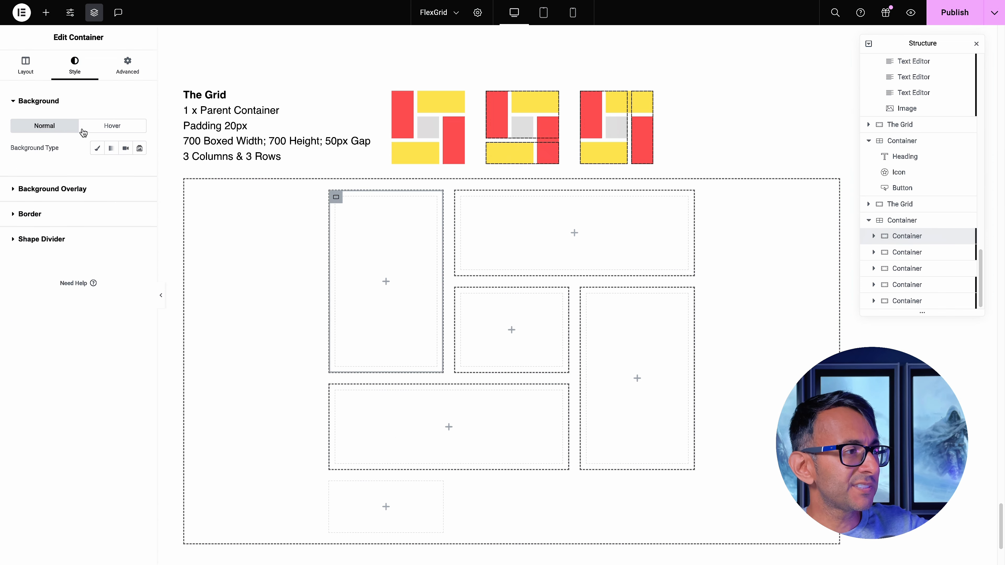
{"action": "left_click", "coordinate": [96, 148]}
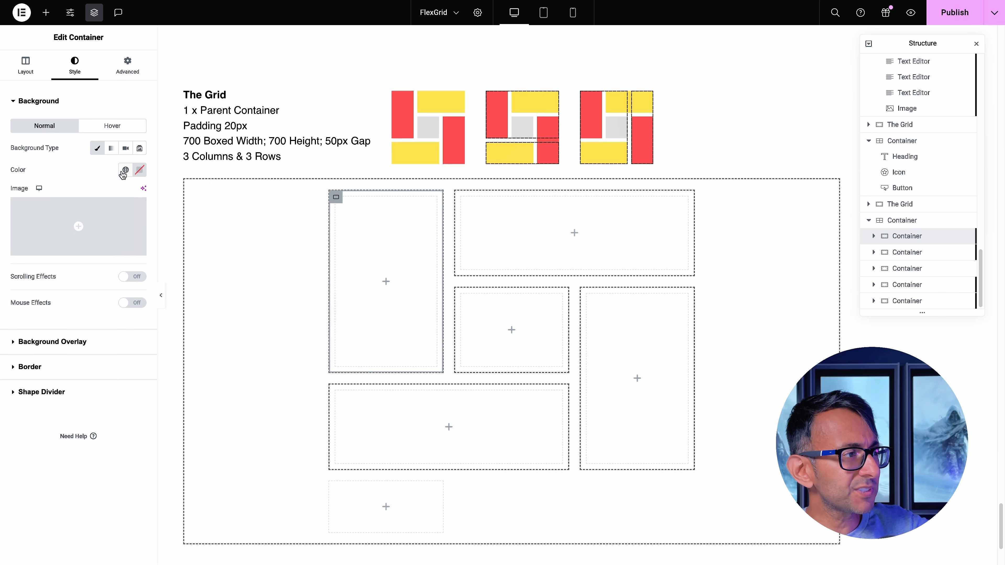
{"action": "left_click", "coordinate": [125, 169]}
{"action": "left_click", "coordinate": [92, 330]}
Give the tall fourth container a classic background in the light pink global colour
{"action": "left_click", "coordinate": [587, 294]}
{"action": "left_click", "coordinate": [75, 64]}
{"action": "left_click", "coordinate": [96, 148]}
{"action": "left_click", "coordinate": [125, 169]}
{"action": "scroll", "coordinate": [121, 253], "scroll_direction": "down", "scroll_amount": 5}
{"action": "left_click", "coordinate": [99, 311]}
Place a Heading widget inside the wide fifth container
{"action": "left_click", "coordinate": [336, 390]}
{"action": "left_click", "coordinate": [46, 13]}
{"action": "left_click_drag", "start_coordinate": [41, 288], "coordinate": [449, 427]}
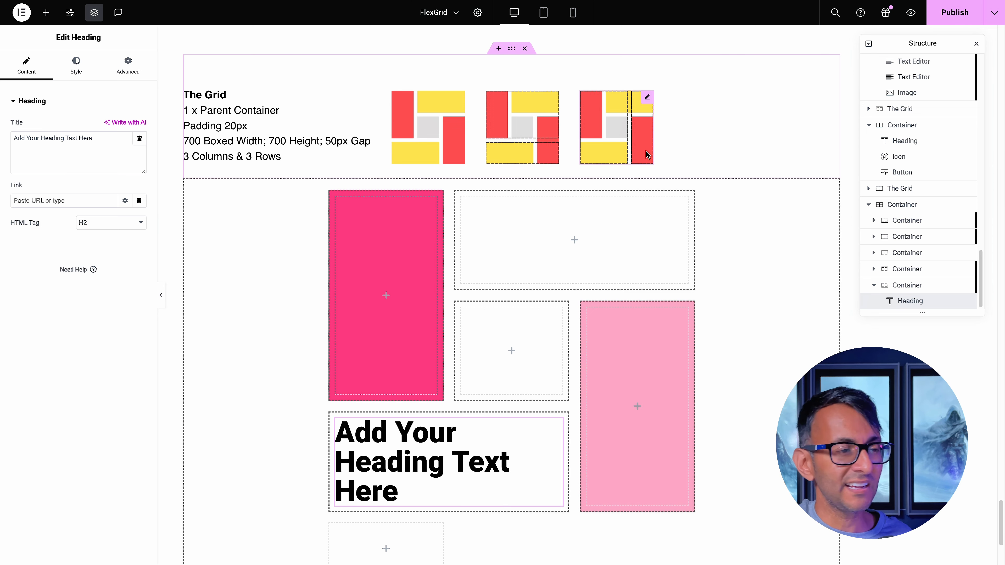
{"action": "left_click", "coordinate": [725, 313]}
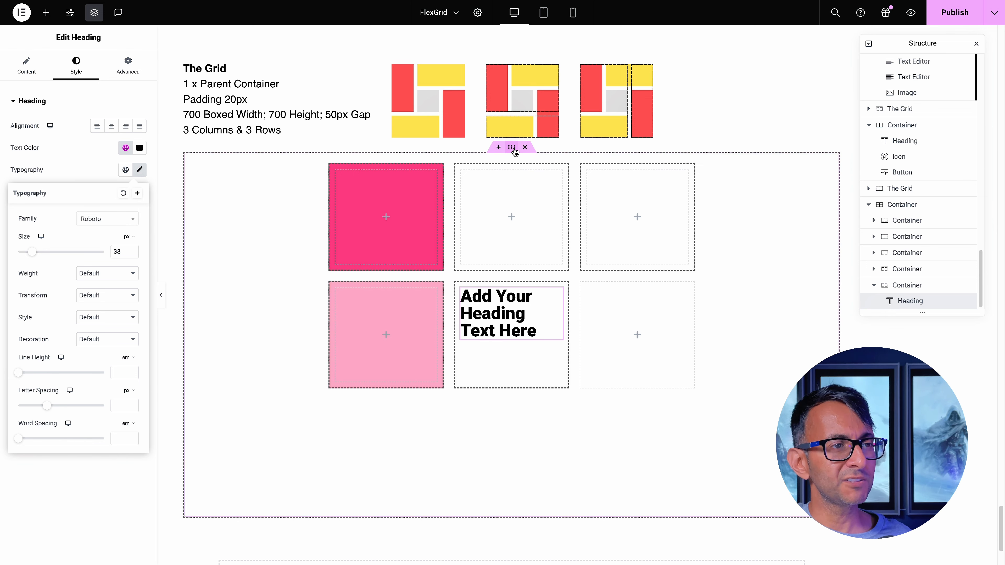
Paste a 768px min-width media query into the parent grid's custom CSS, setting grid-column and grid-row for classes C1 to C5
{"action": "left_click", "coordinate": [511, 148]}
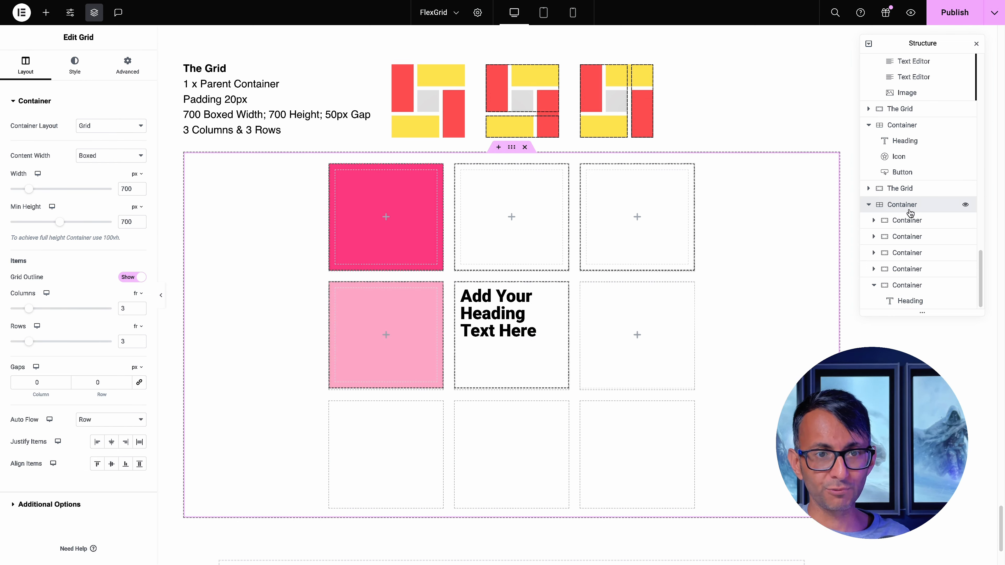
{"action": "left_click", "coordinate": [127, 65]}
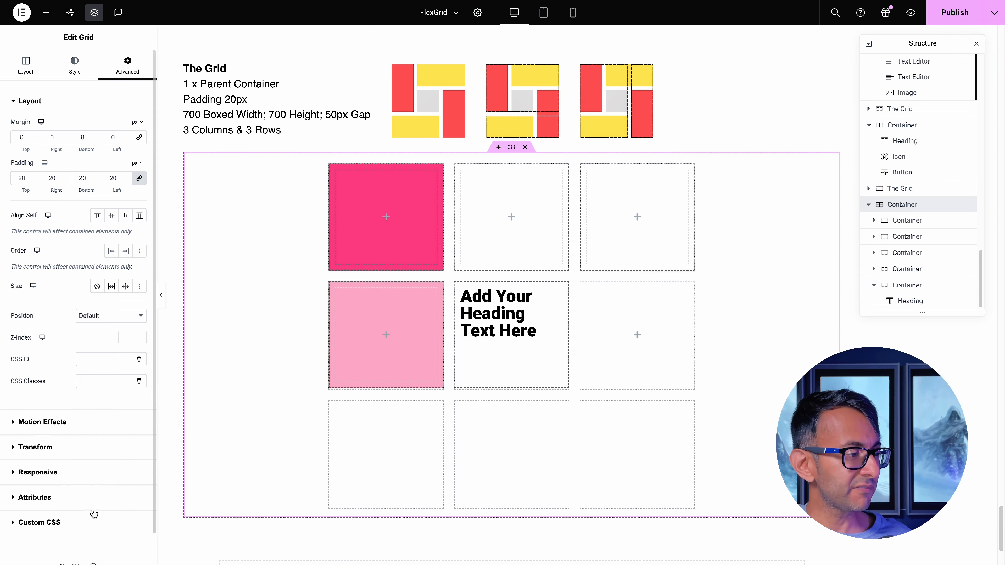
{"action": "left_click", "coordinate": [83, 522]}
{"action": "left_click_drag", "start_coordinate": [158, 268], "coordinate": [227, 273]}
{"action": "type", "text": "@media screen and (min-width: 768px) {     .C1 {grid-column: 1/2;grid-row: 1/3;}     .C2 {grid-column: 2/4;grid-row: 1/2;}     .C3 {grid-column: 2/3;grid-row: 2/3;}     .C4 {grid-column: 3/4;grid-row: 2/4;}     .C5 {grid-column: 1/3;grid-row: 3/4;} }"}
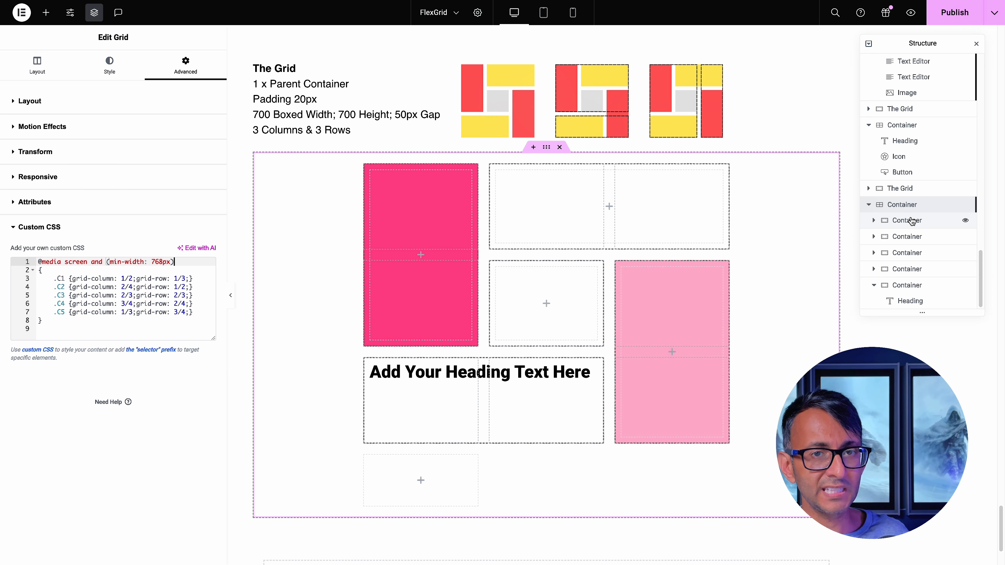
Examine the C1 to C5 placement rules inside the media query of the parent grid's custom CSS
{"action": "left_click_drag", "start_coordinate": [158, 320], "coordinate": [161, 273]}
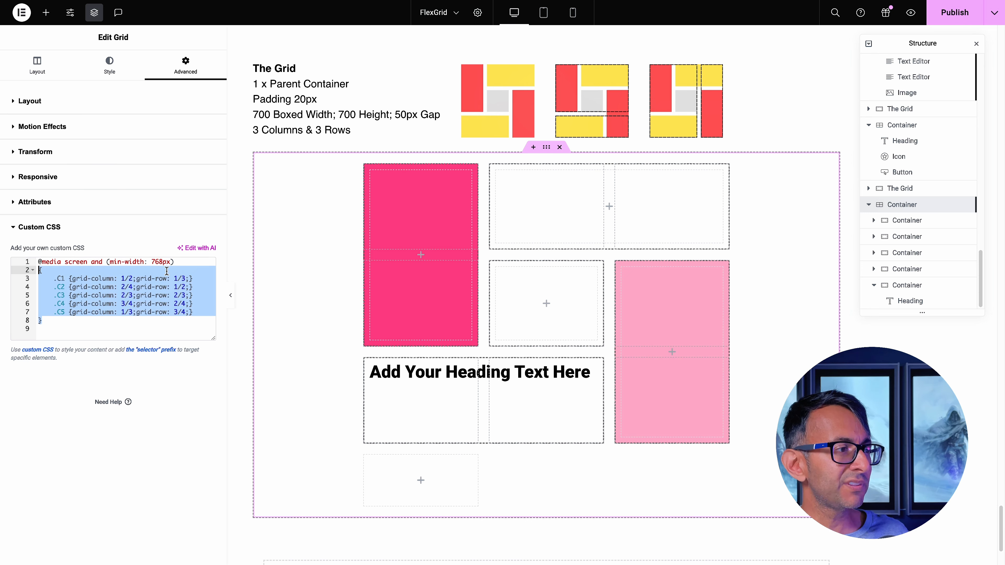
{"action": "left_click", "coordinate": [179, 270]}
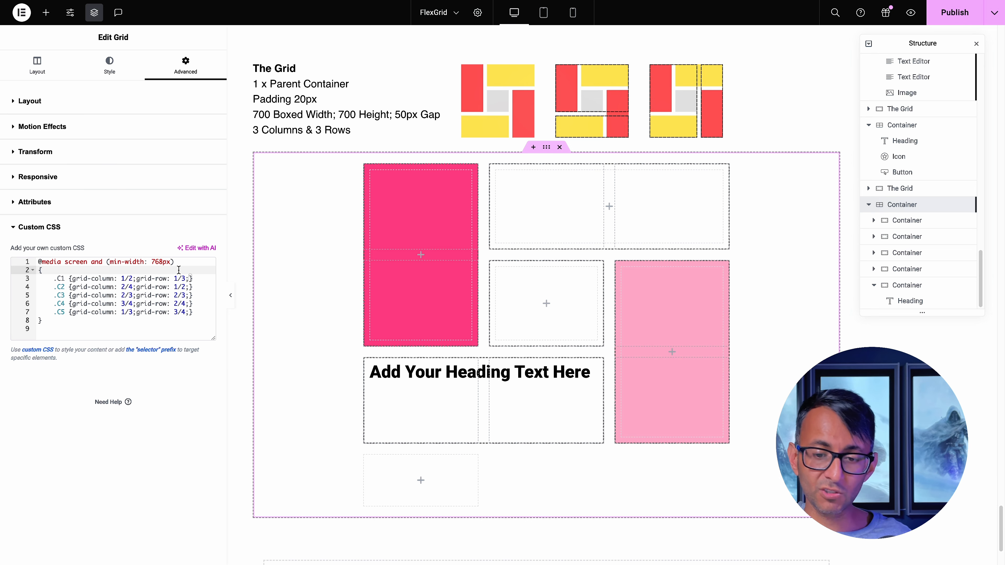
{"action": "left_click", "coordinate": [151, 326]}
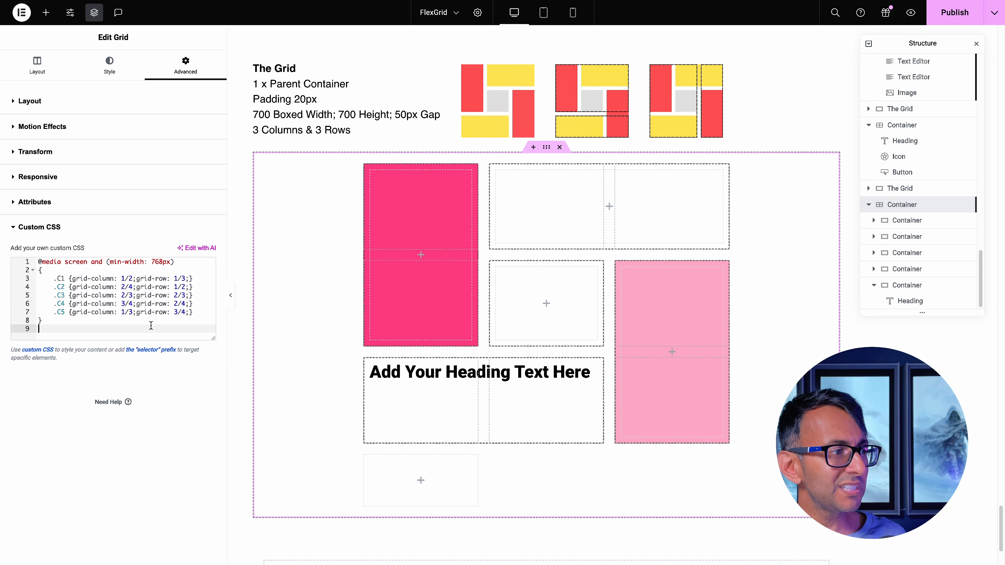